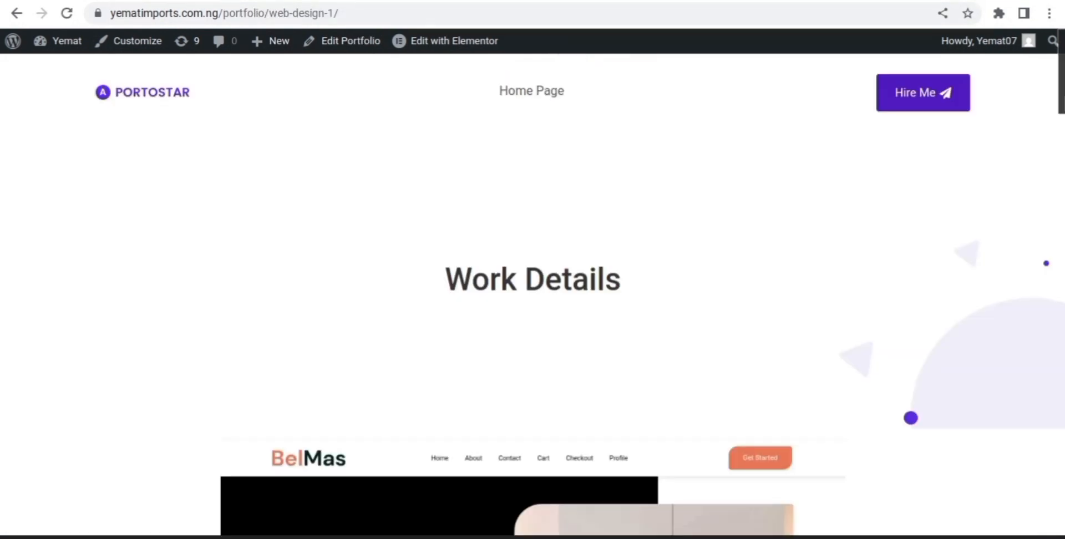
scroll(532, 294, "down", 10)
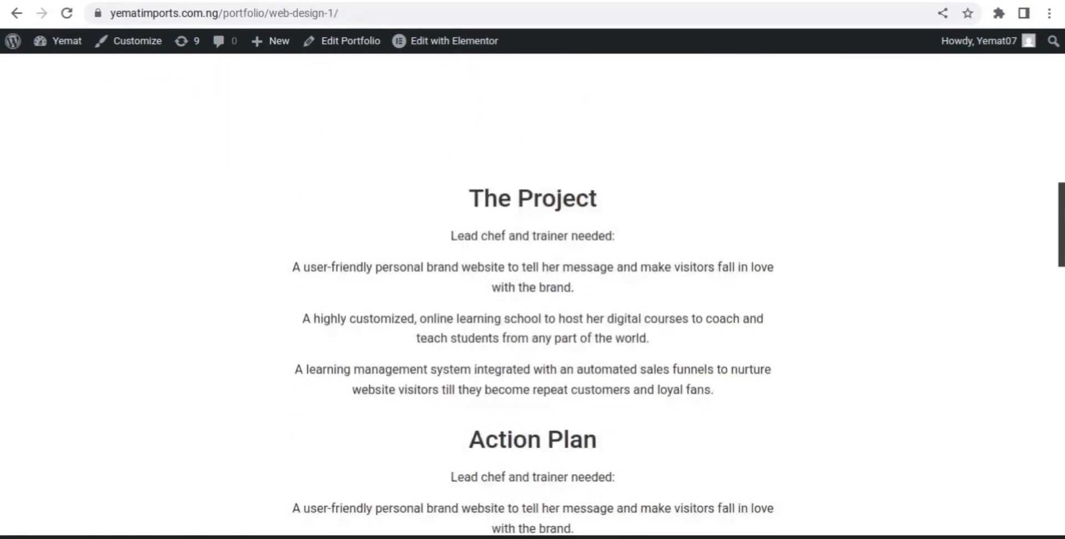
scroll(532, 294, "down", 15)
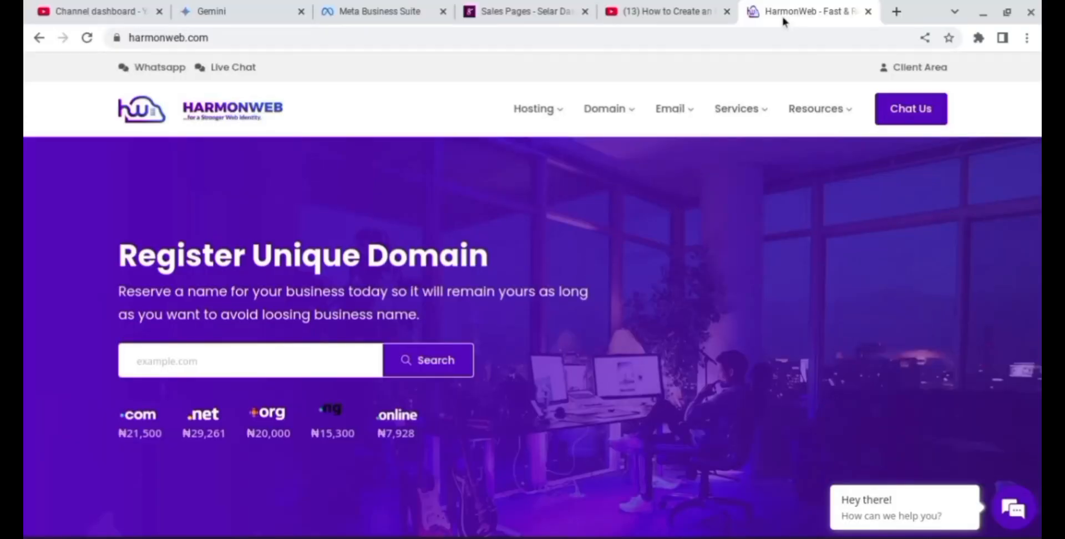
Step: Switch to the YouTube tutorial and follow the domain and hosting link in its description through to the HarmonWeb site
left_click(643, 12)
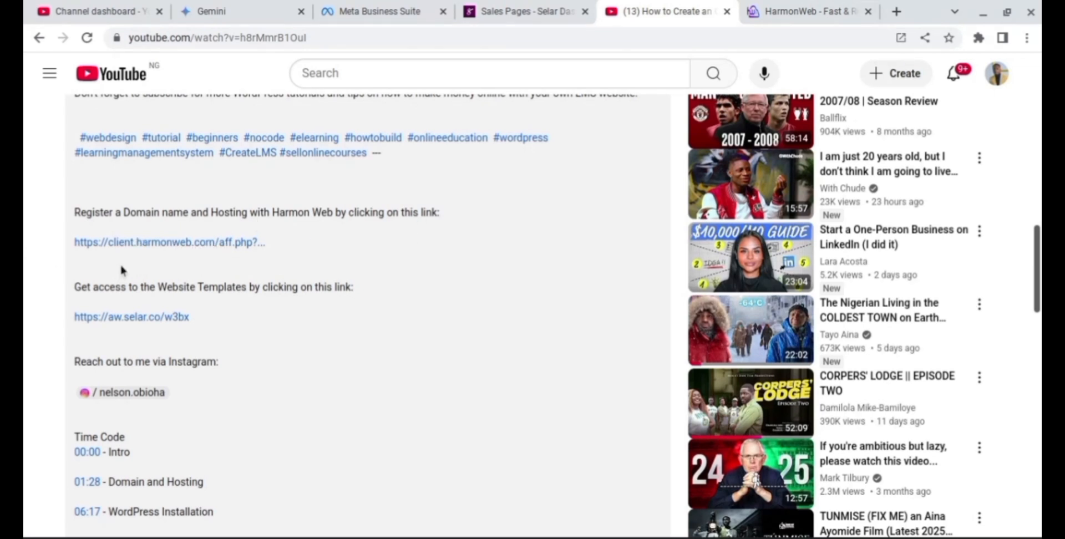
left_click(159, 251)
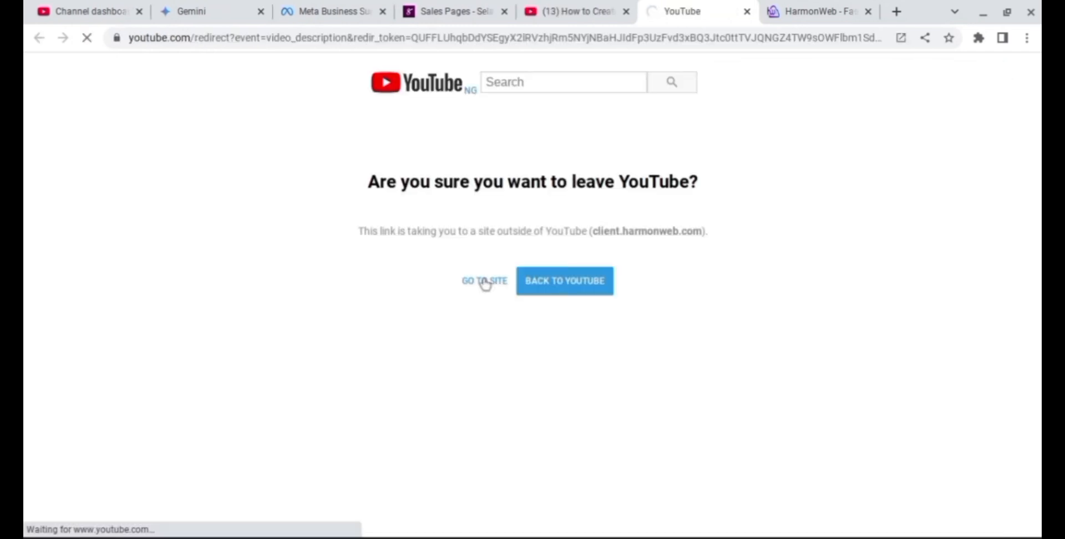
left_click(483, 281)
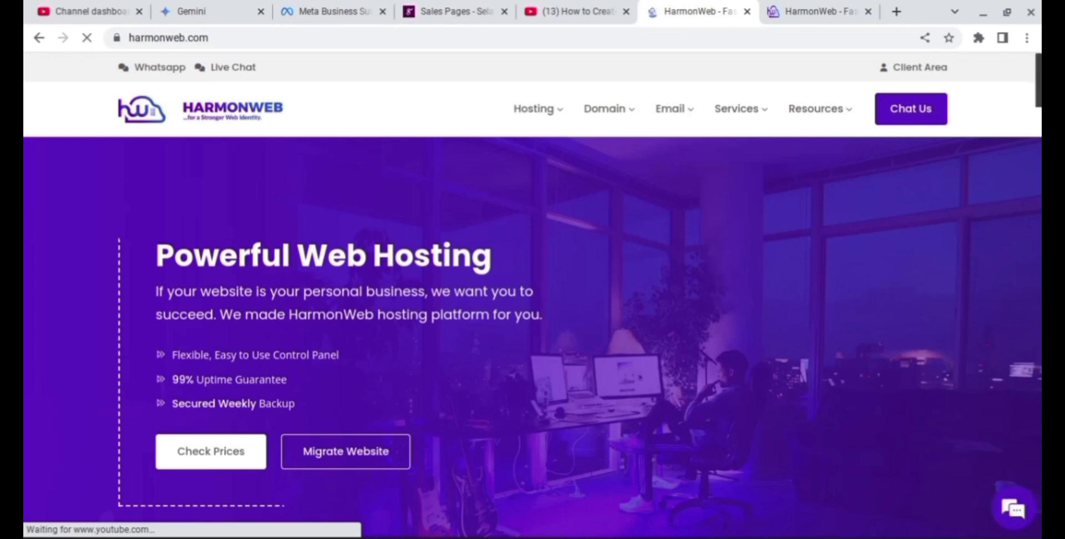
Step: Show the Register Unique Domain banner on the HarmonWeb home page and search for the domain yematimports.com.ng
scroll(532, 295, "down", 1)
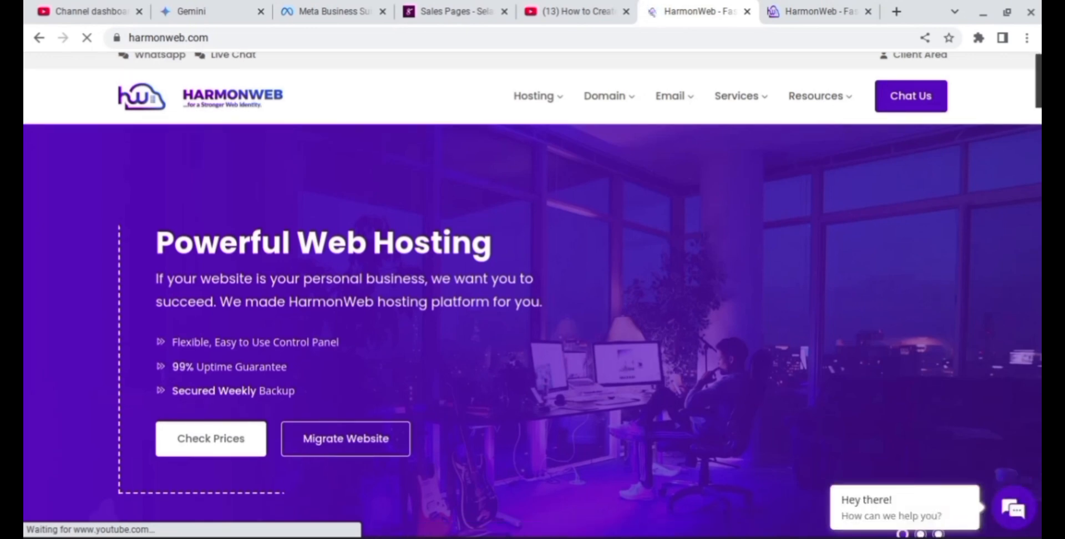
scroll(532, 295, "down", 8)
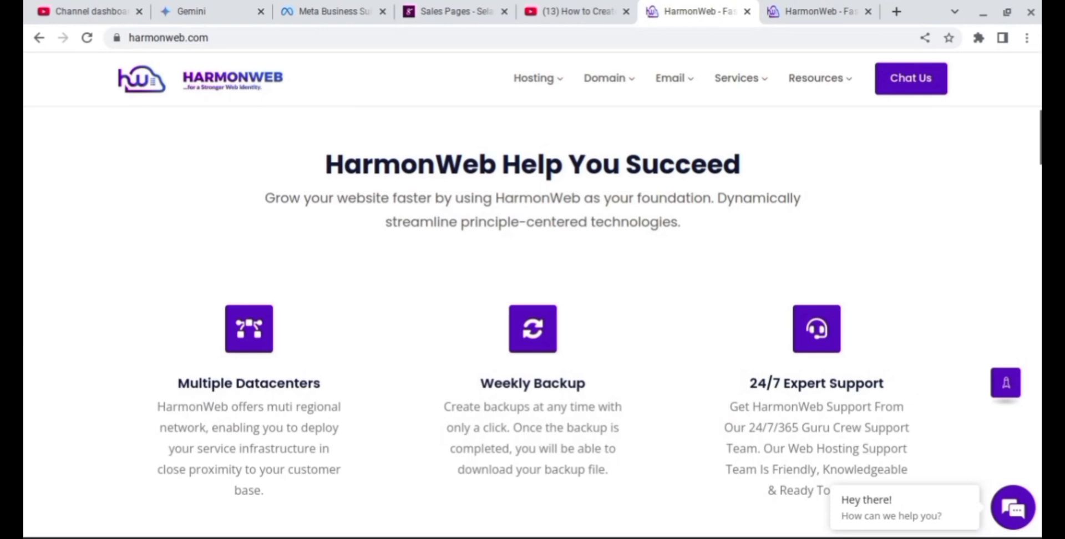
scroll(532, 295, "up", 7)
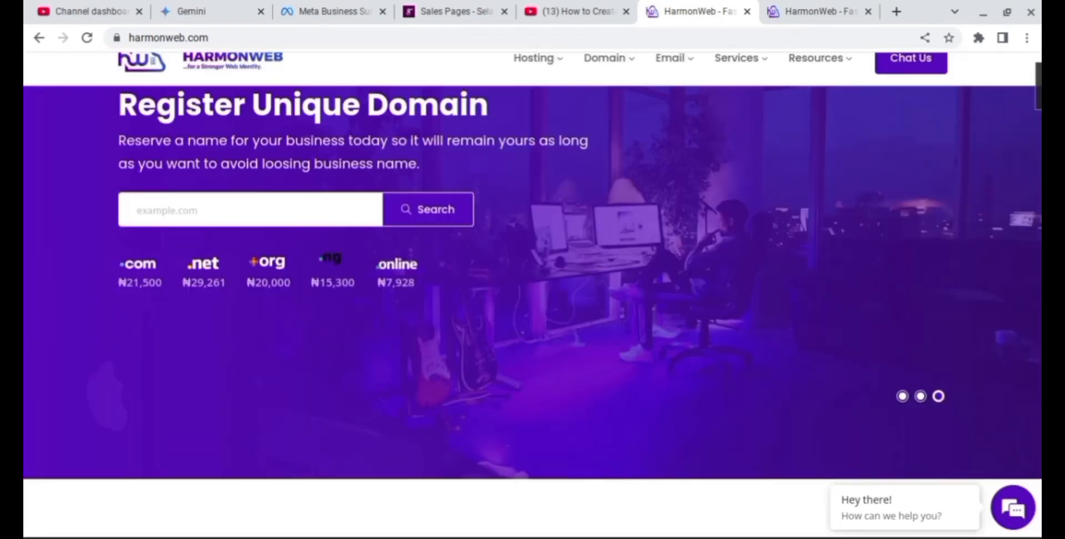
left_click(902, 397)
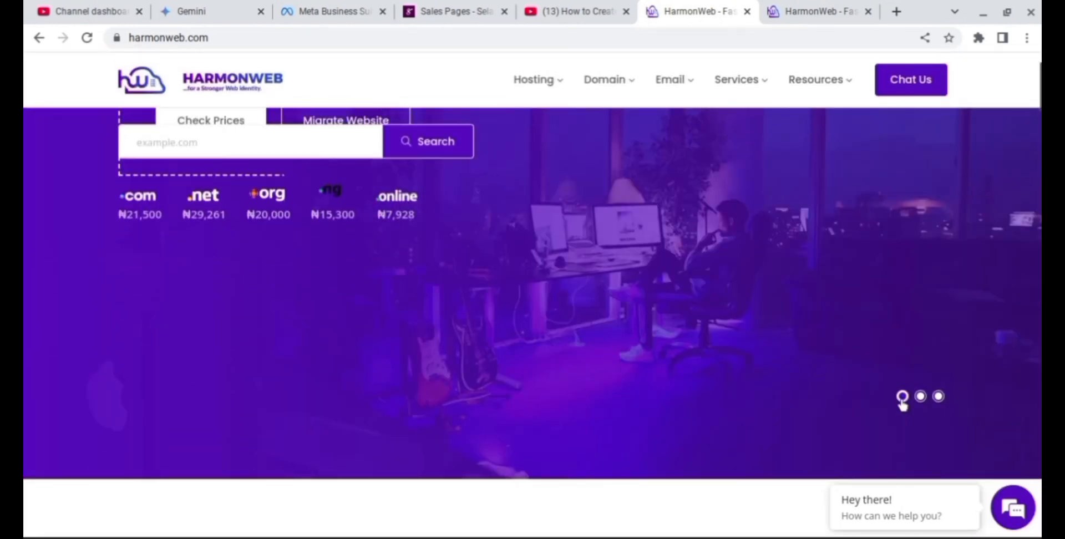
left_click(938, 404)
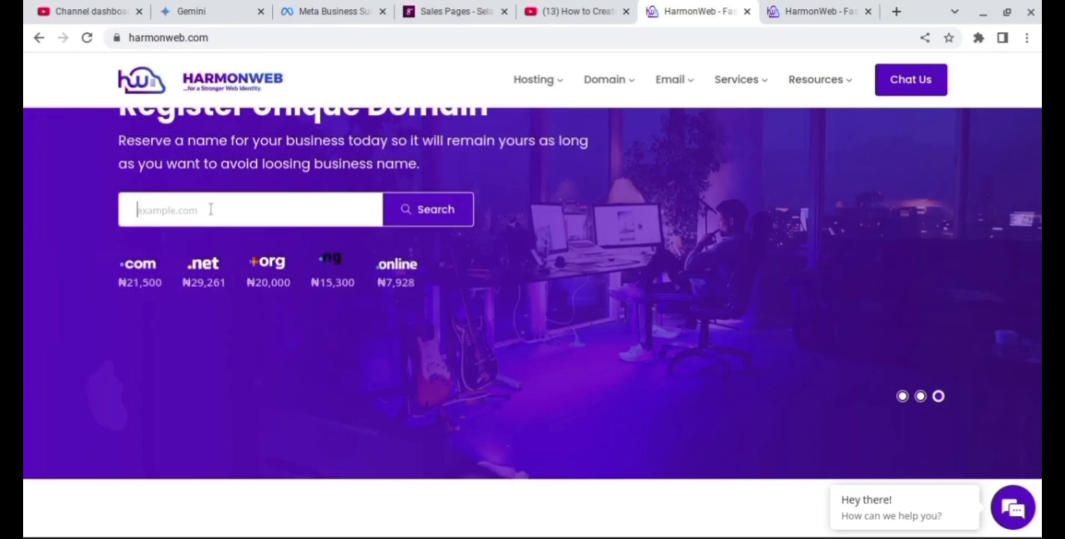
left_click(210, 210)
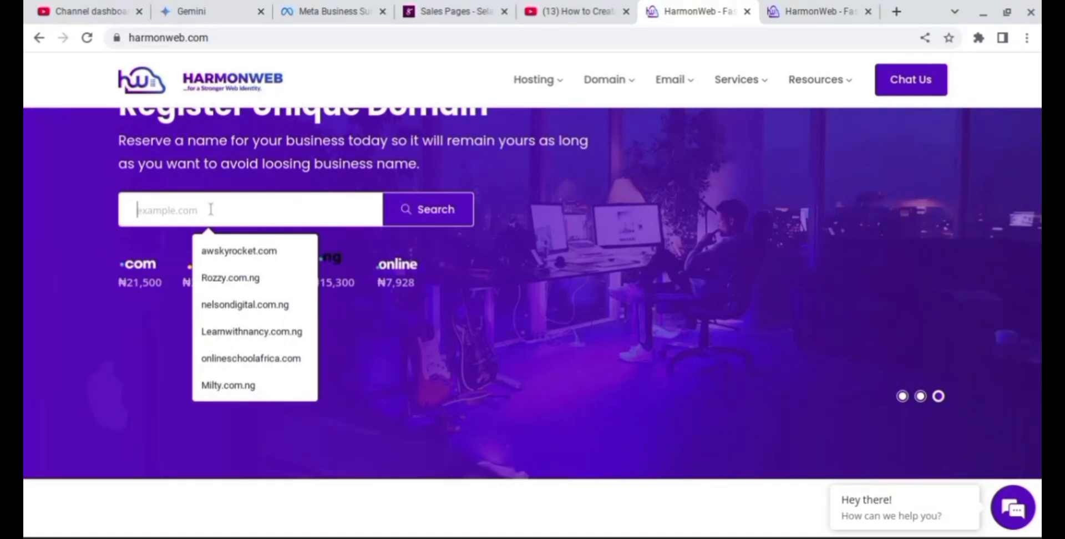
type("ya")
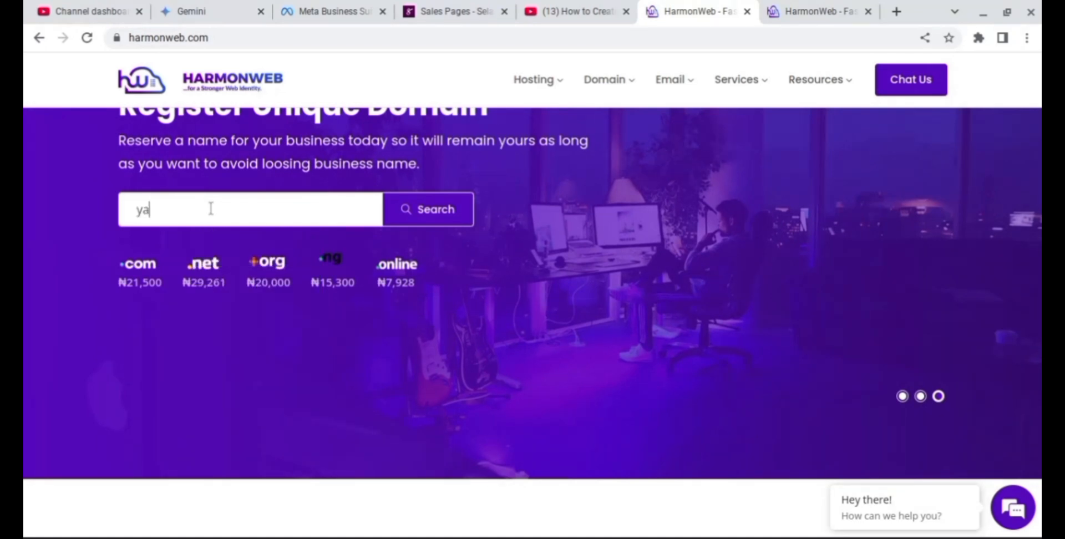
type("m")
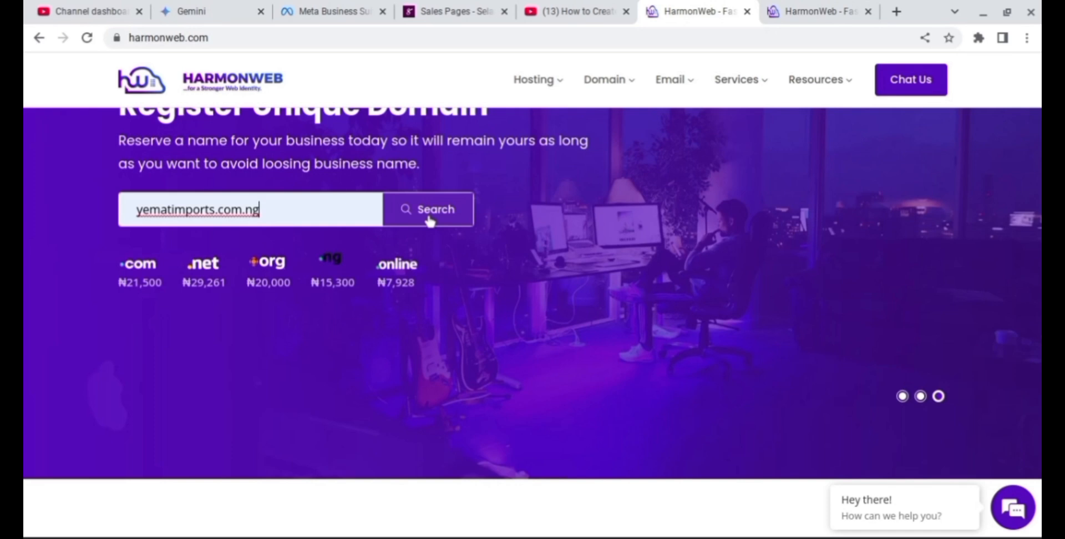
left_click(429, 219)
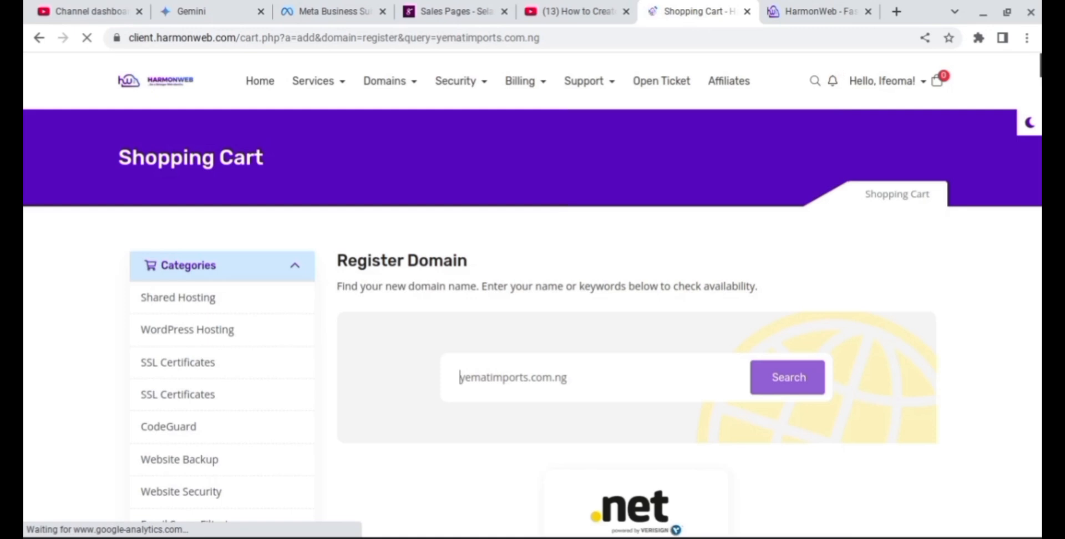
Step: Add yematimports.com.ng to the cart and proceed to its domain configuration
scroll(320, 360, "down", 3)
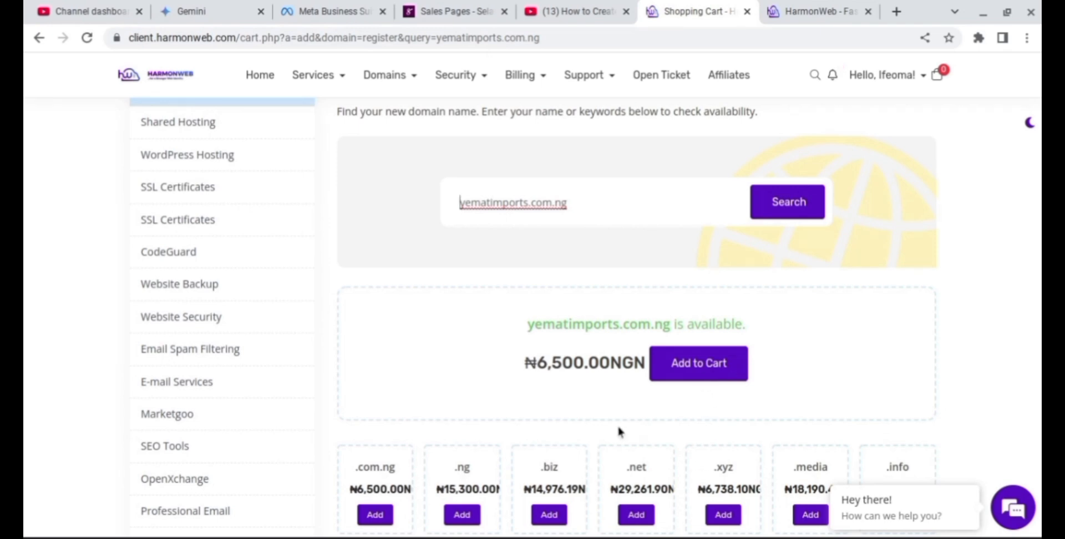
left_click(708, 380)
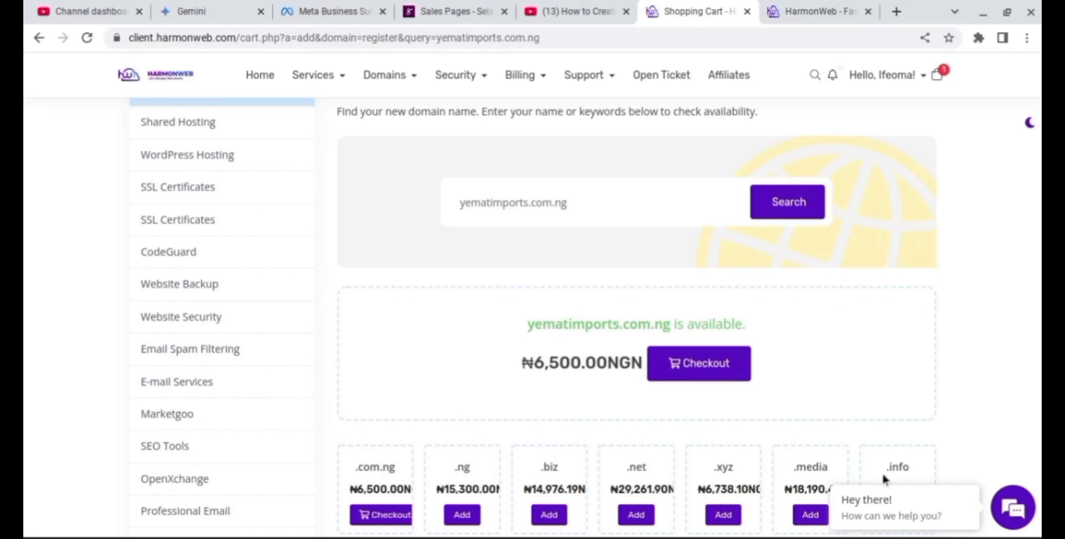
scroll(804, 400, "down", 1)
left_click(724, 317)
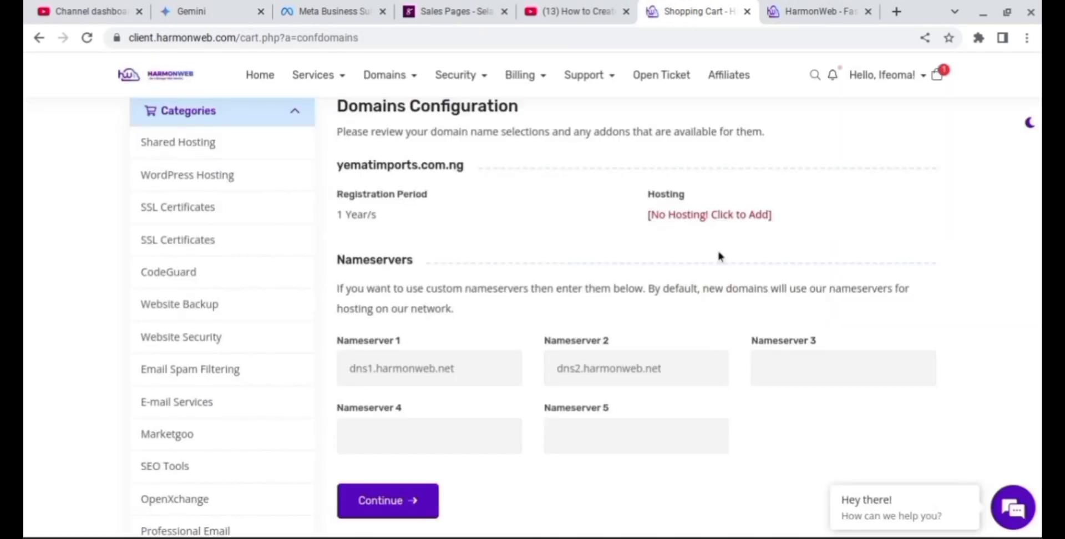
Step: Choose to add hosting to the domain and order the Starter Plan from the shared hosting plans
scroll(716, 248, "up", 1)
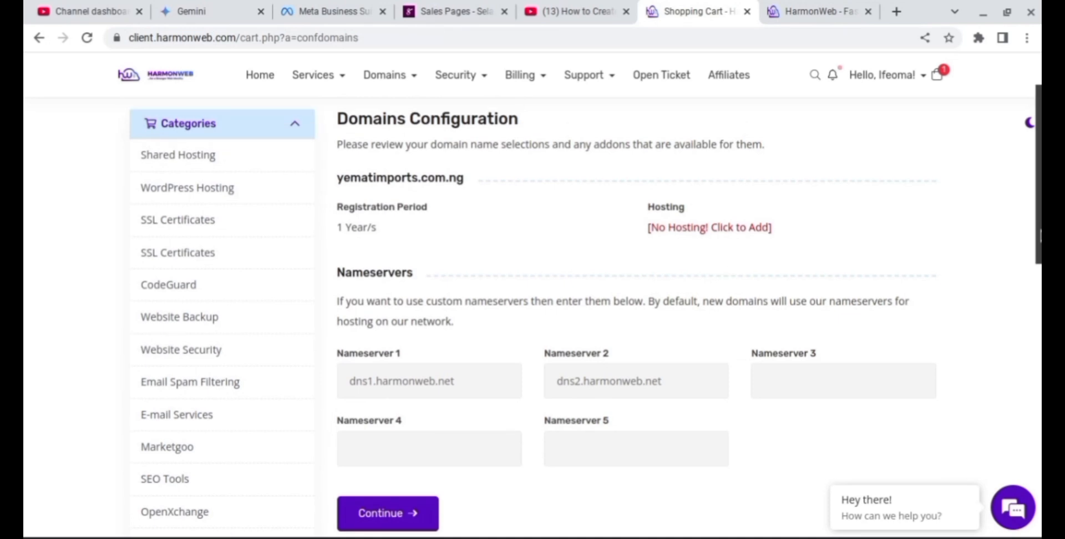
left_click(686, 235)
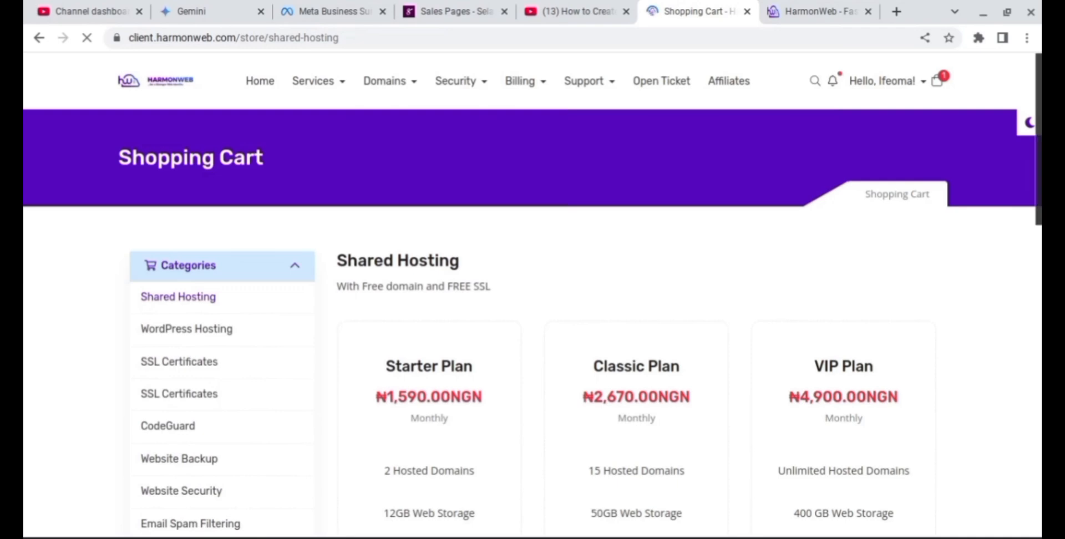
scroll(533, 311, "down", 4)
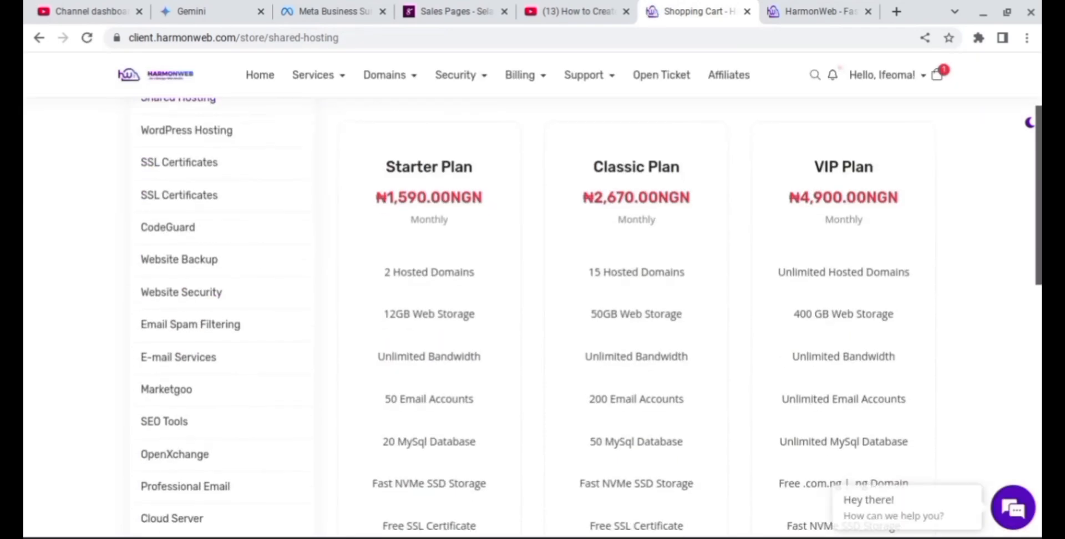
scroll(586, 314, "down", 1)
mouse_move(1039, 253)
left_mouse_down()
mouse_move(1039, 391)
mouse_move(1032, 227)
mouse_move(1030, 247)
left_mouse_up()
scroll(1029, 247, "down", 4)
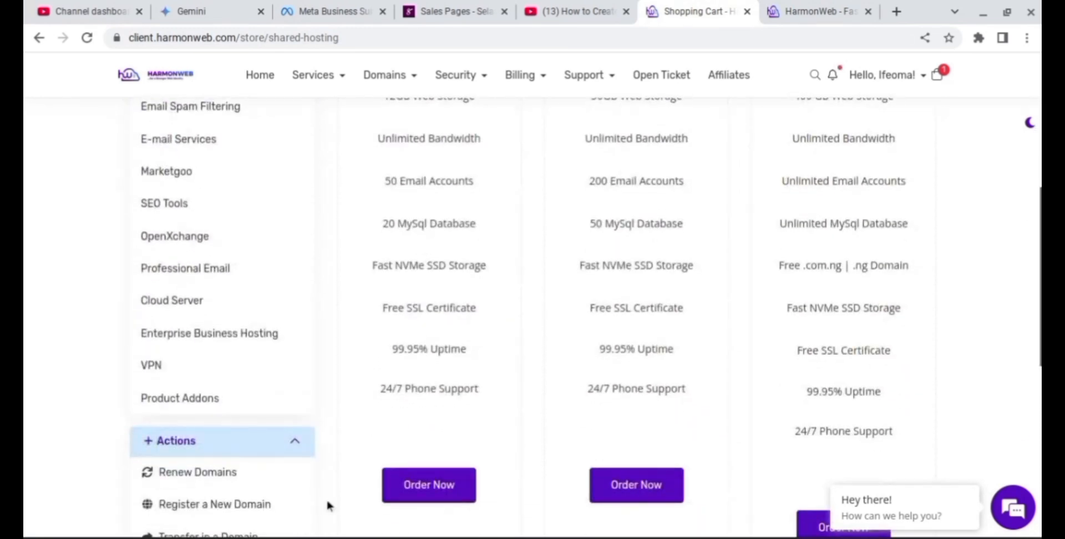
left_click(413, 487)
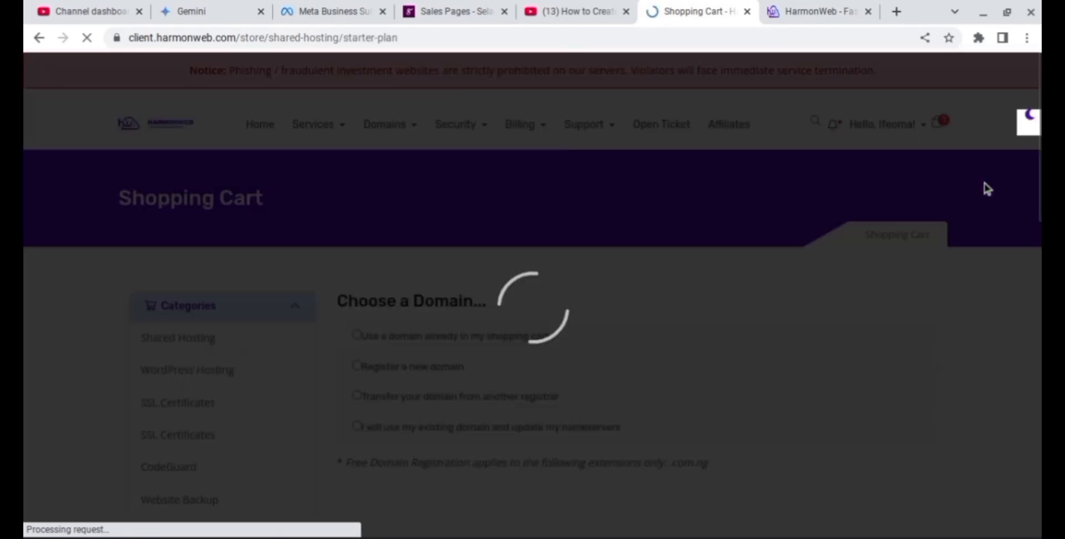
Step: Use yematimports.com.ng, the domain already in the shopping cart, for the Starter Plan
scroll(532, 294, "down", 3)
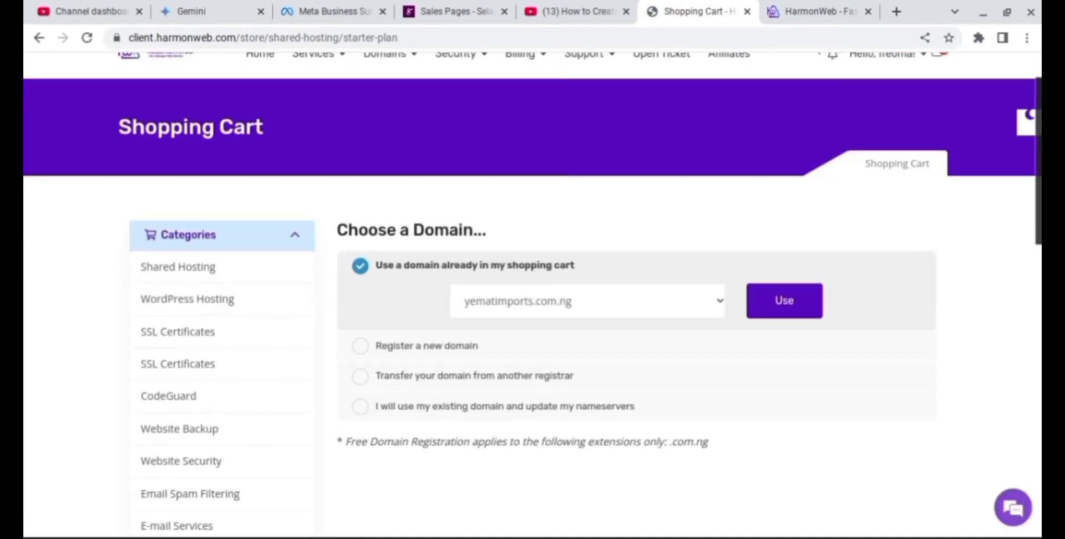
scroll(549, 238, "up", 1)
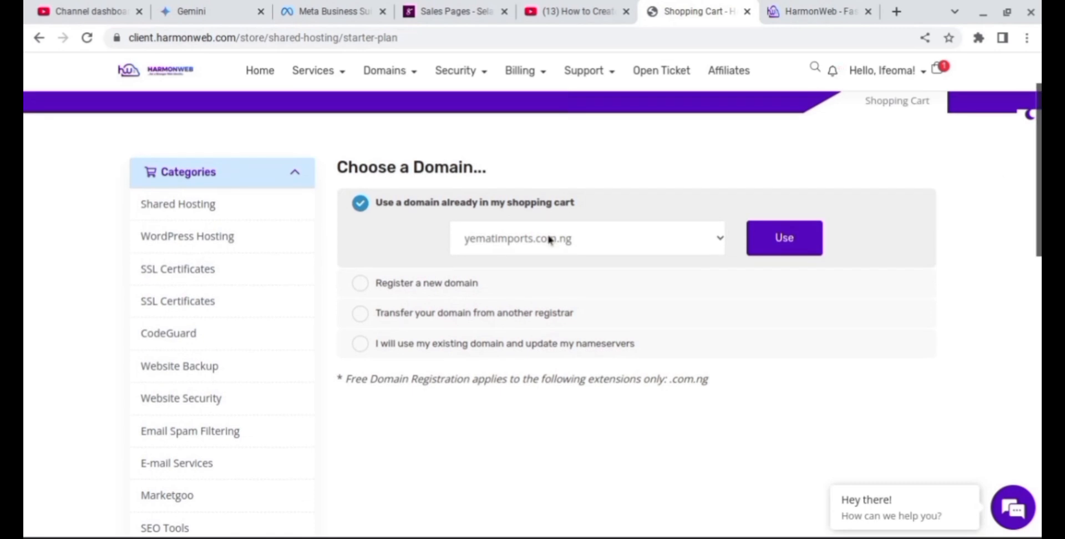
left_click(662, 254)
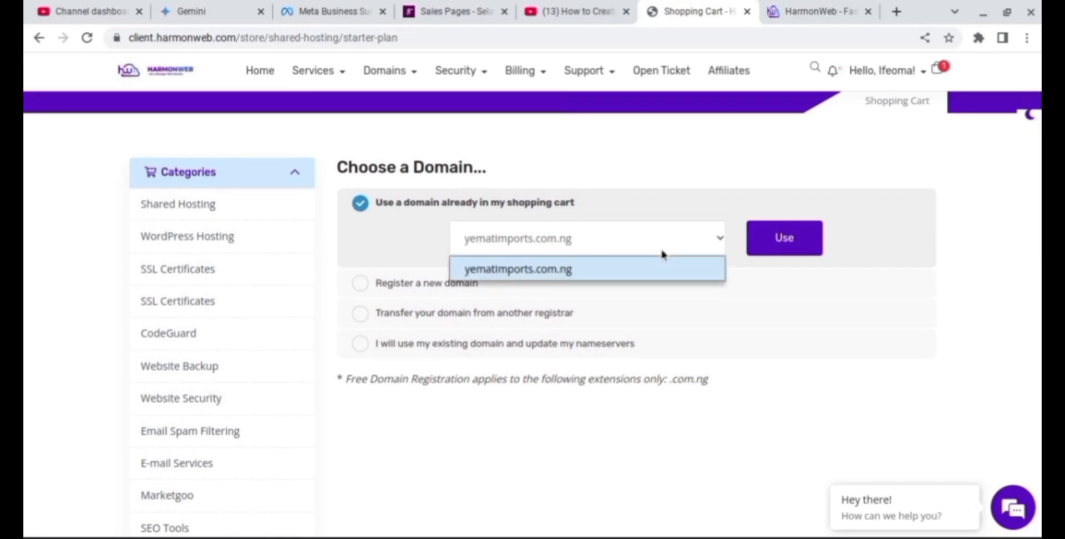
left_click(662, 253)
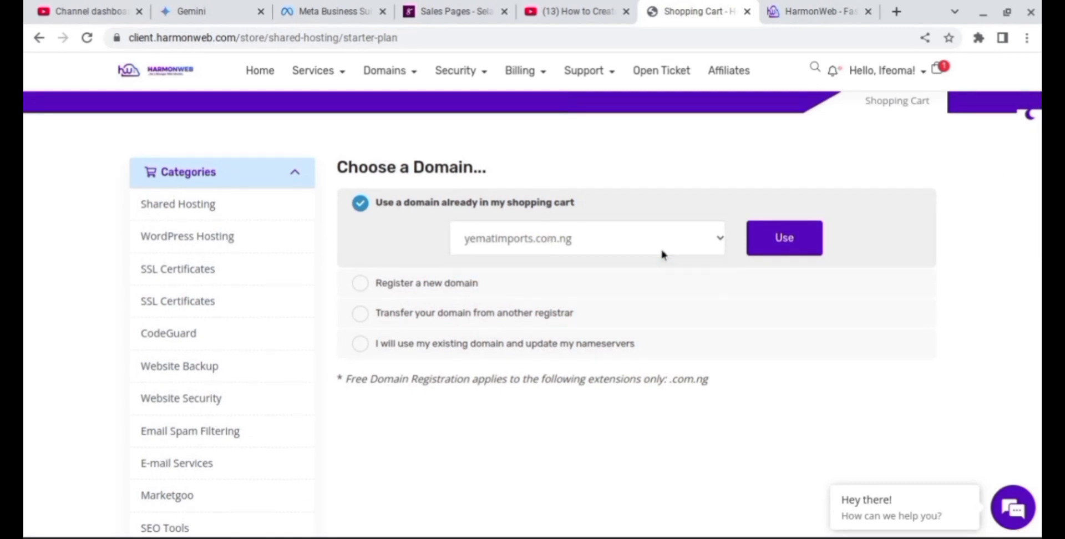
left_click(784, 238)
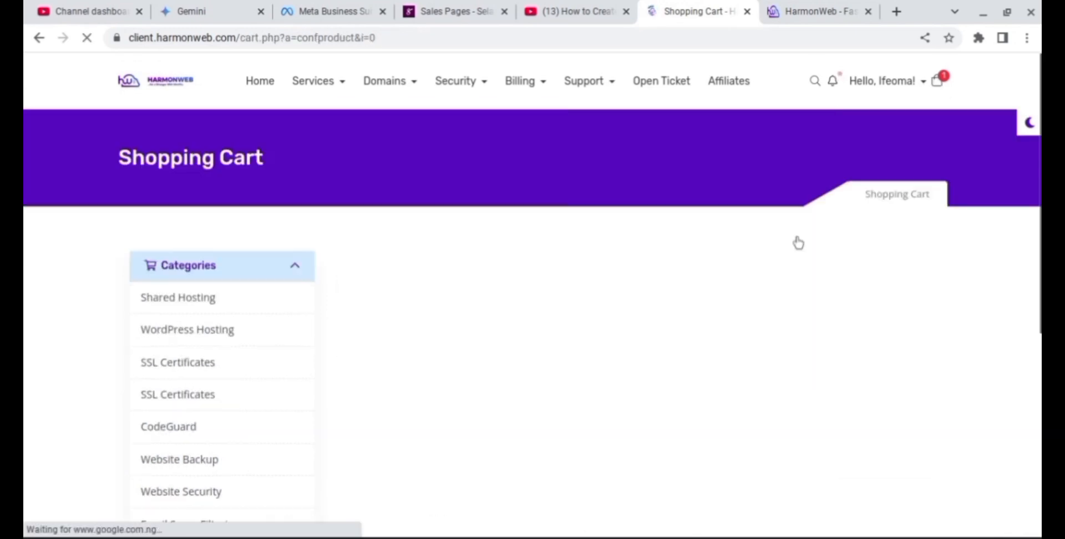
Step: Set the Starter Plan's billing cycle to the 12-month price with a free domain
scroll(798, 241, "down", 7)
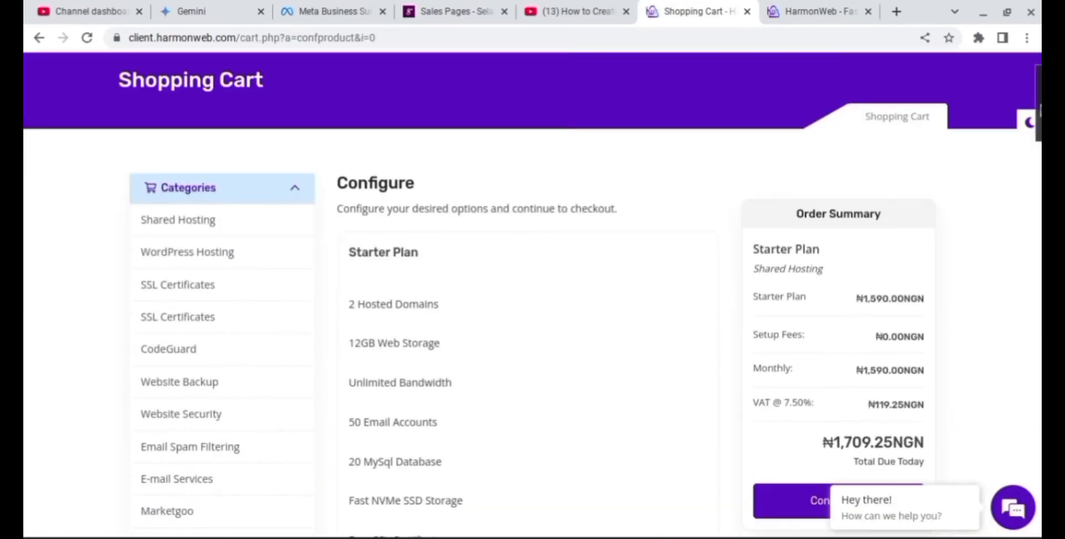
scroll(532, 300, "down", 7)
scroll(532, 320, "down", 3)
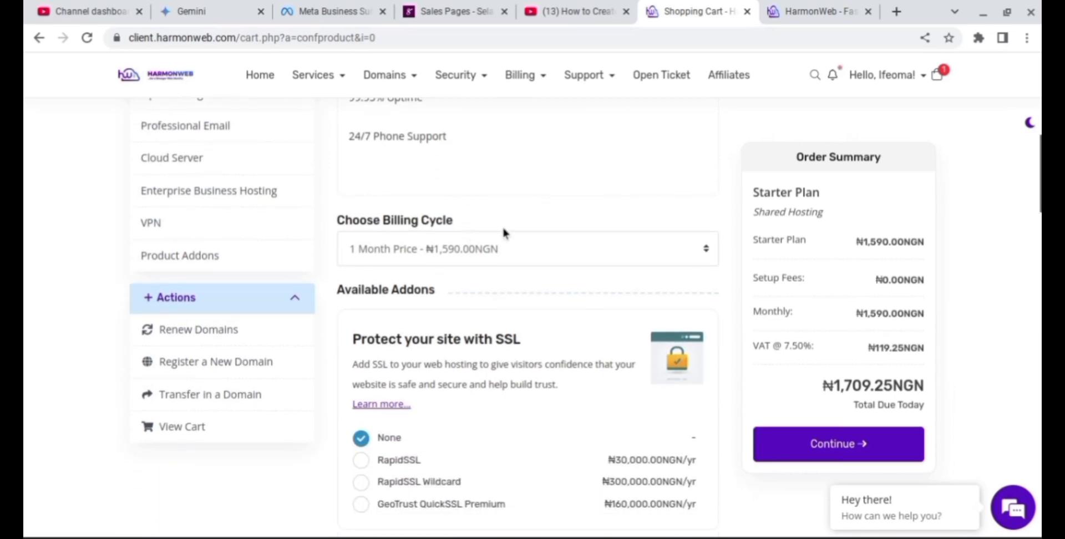
left_click(562, 248)
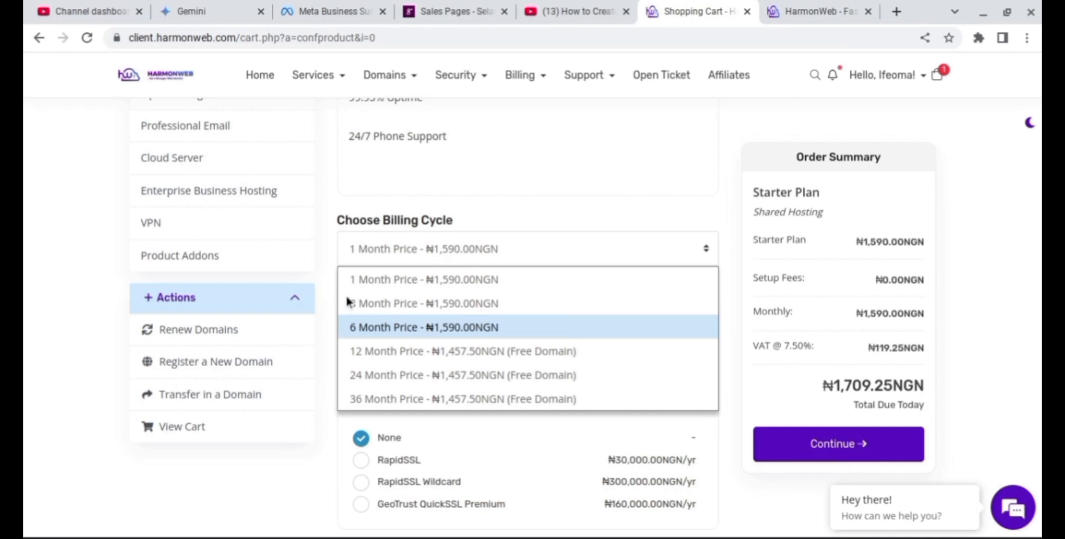
left_click(499, 278)
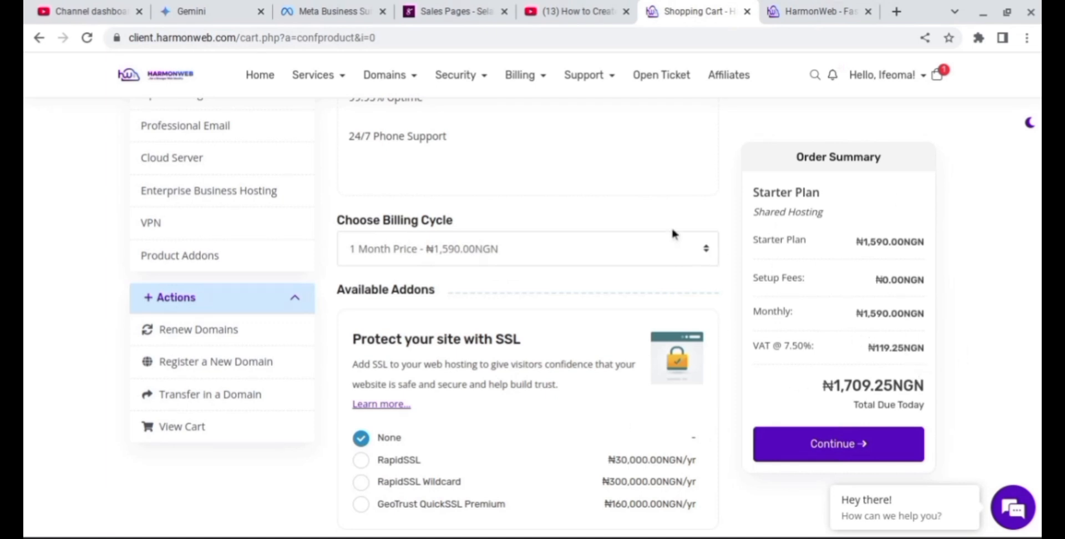
left_click(625, 244)
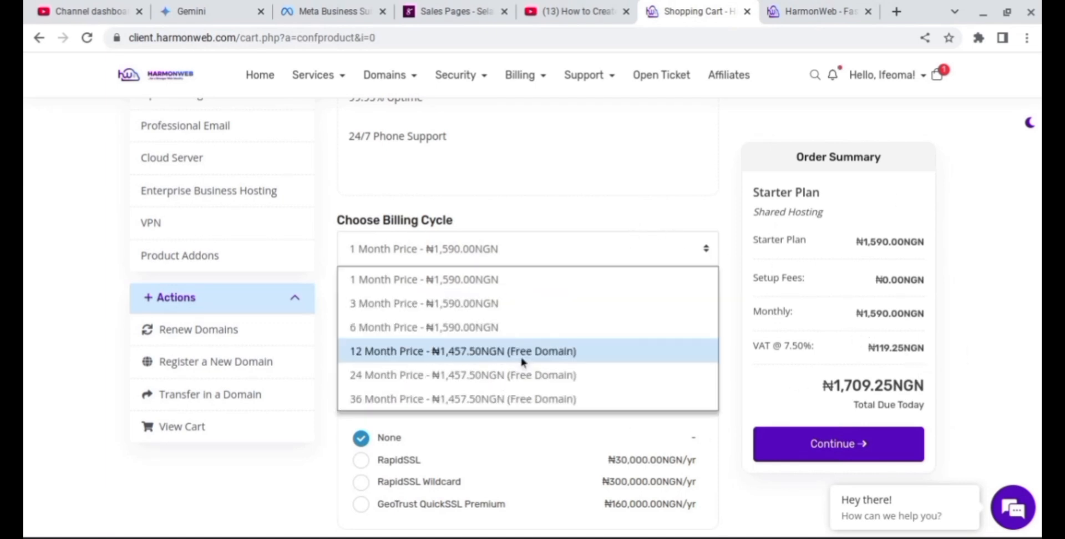
left_click(521, 351)
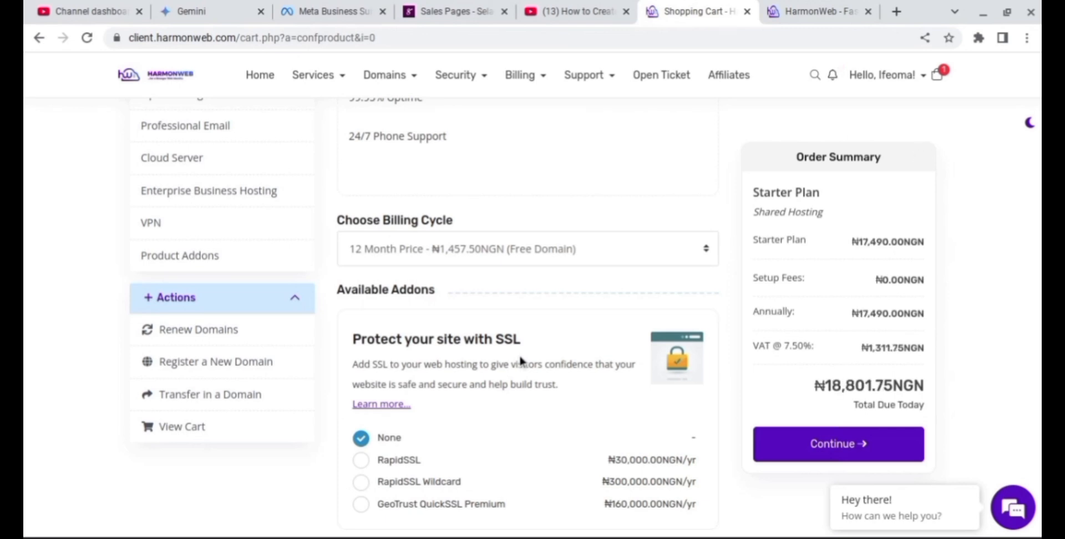
Step: Continue with the configured Starter Plan order and proceed to checkout
scroll(520, 360, "down", 9)
left_click(883, 444)
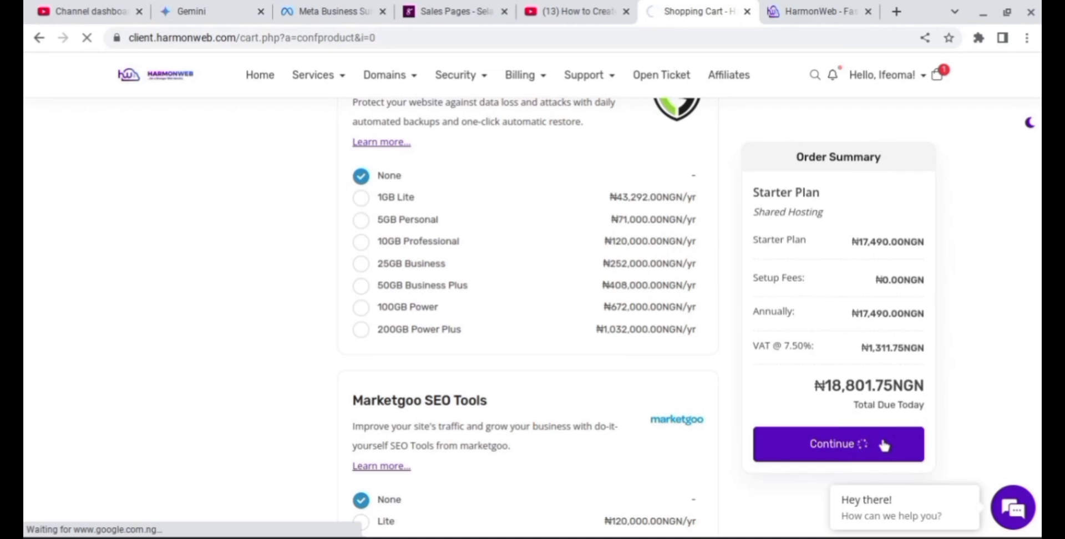
left_click(804, 404)
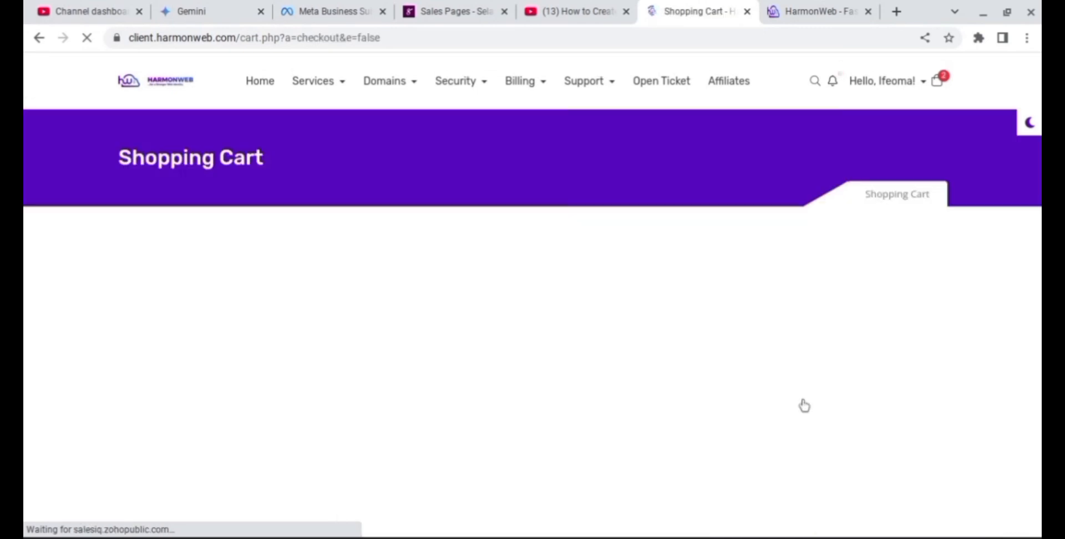
Step: Choose to create a new account at checkout and set the answer to "How did you find us?" to Friend
scroll(342, 475, "down", 1)
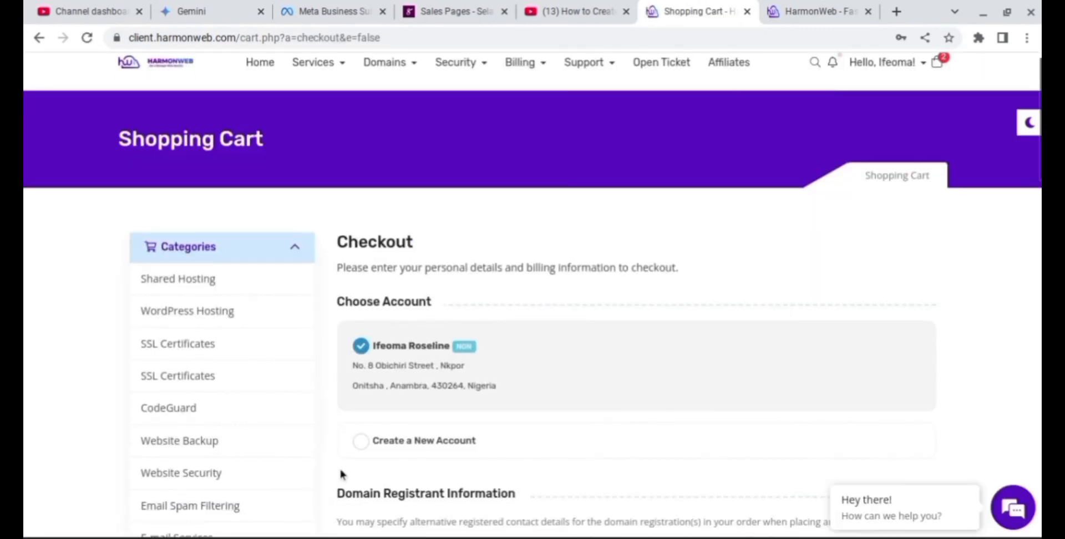
left_click(361, 450)
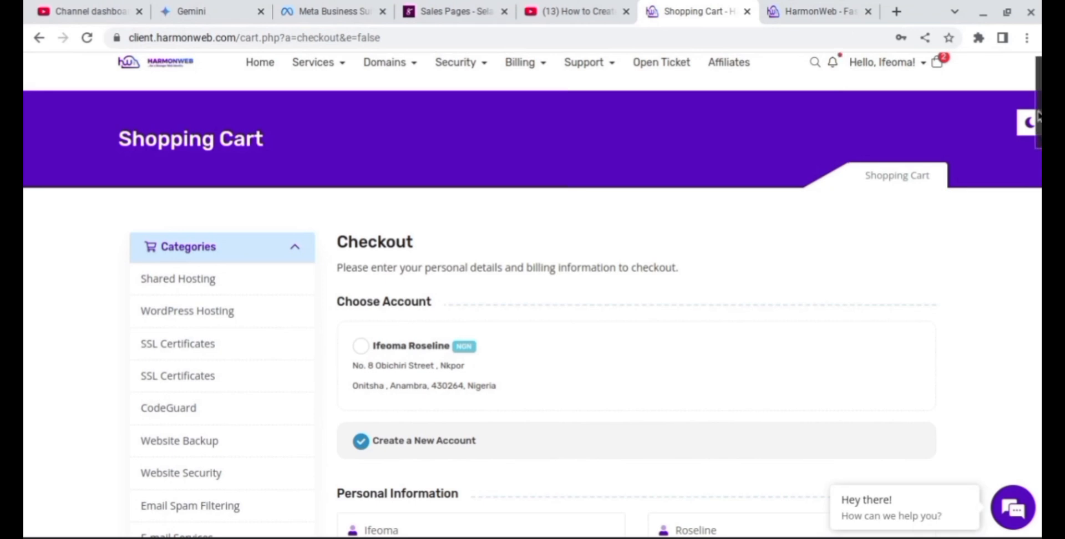
left_click_drag(1039, 116, 1036, 265)
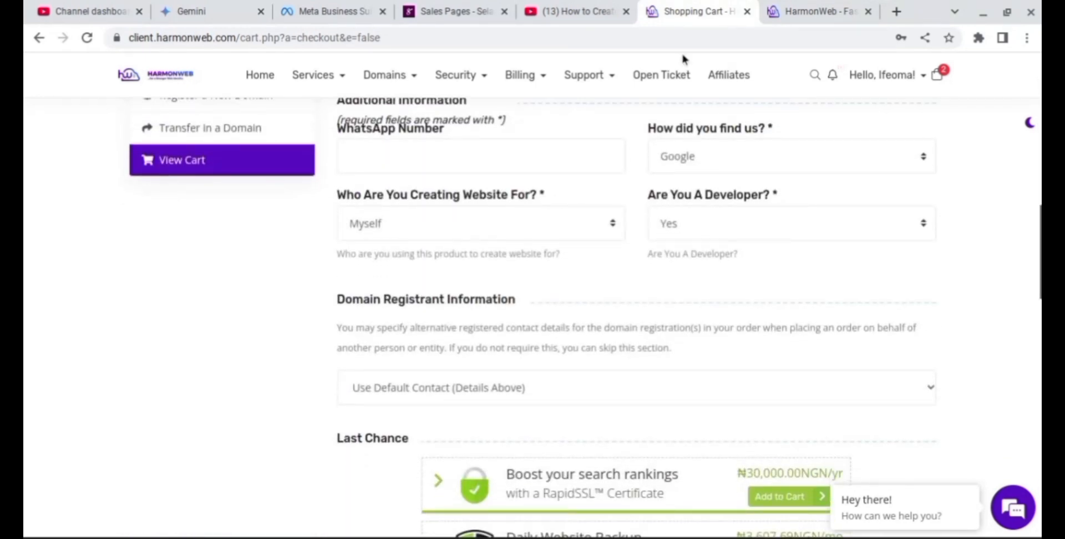
left_click(724, 159)
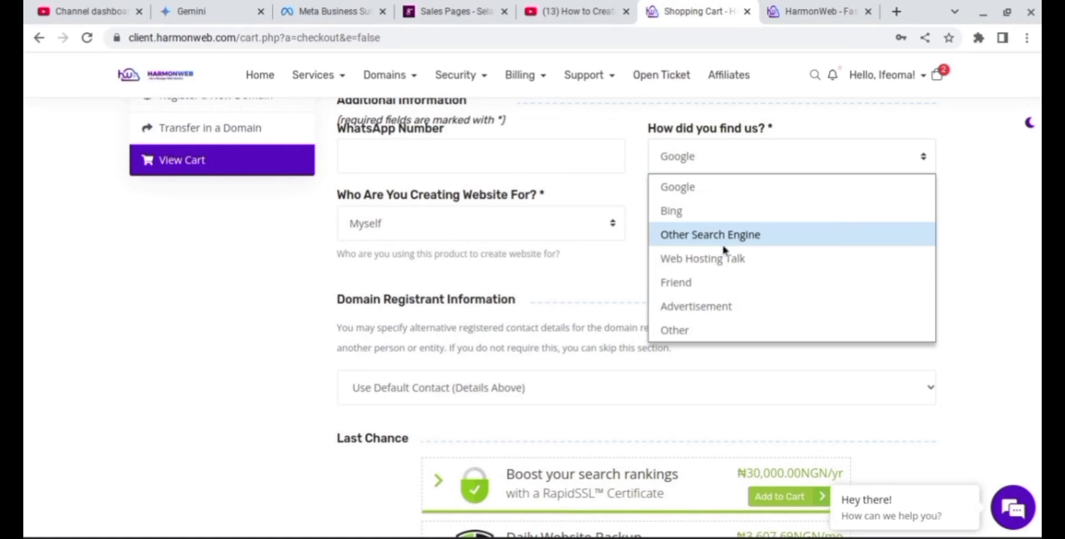
left_click(710, 282)
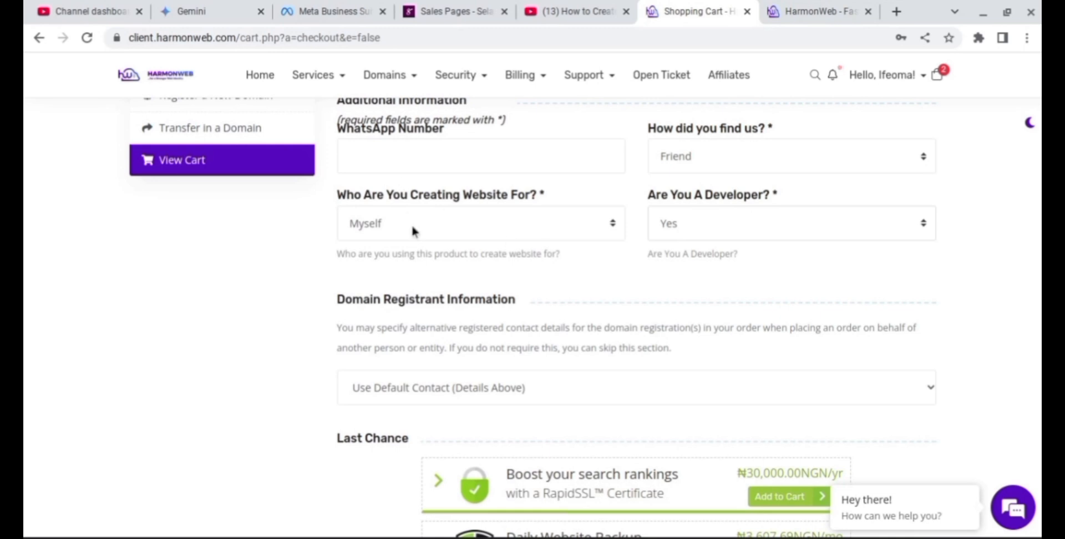
left_click(458, 232)
left_click(458, 231)
Step: Agree to the Terms of Service for the order in the final section of the checkout form
left_click_drag(1038, 240, 1038, 273)
scroll(635, 318, "down", 9)
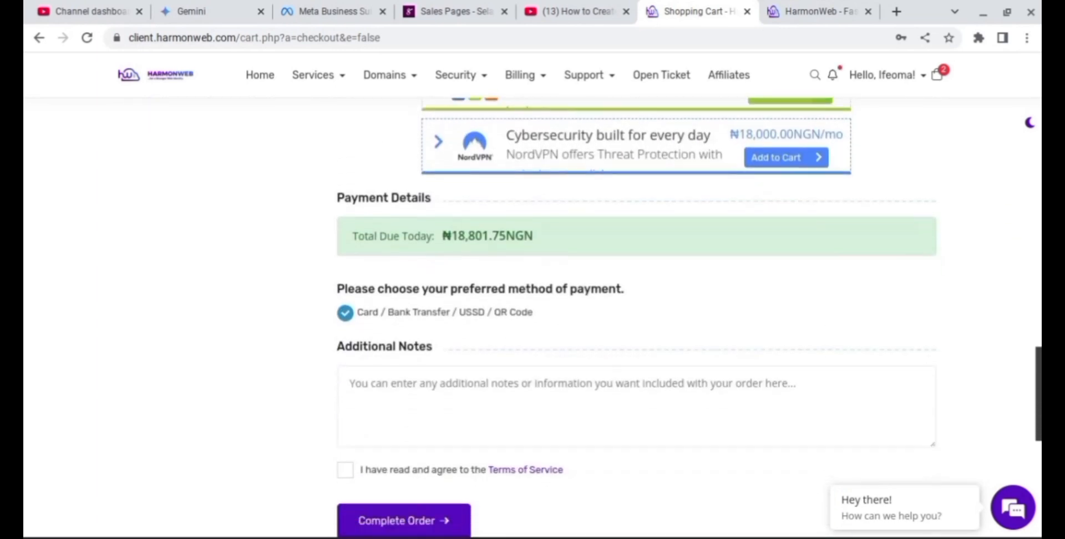
scroll(636, 318, "down", 1)
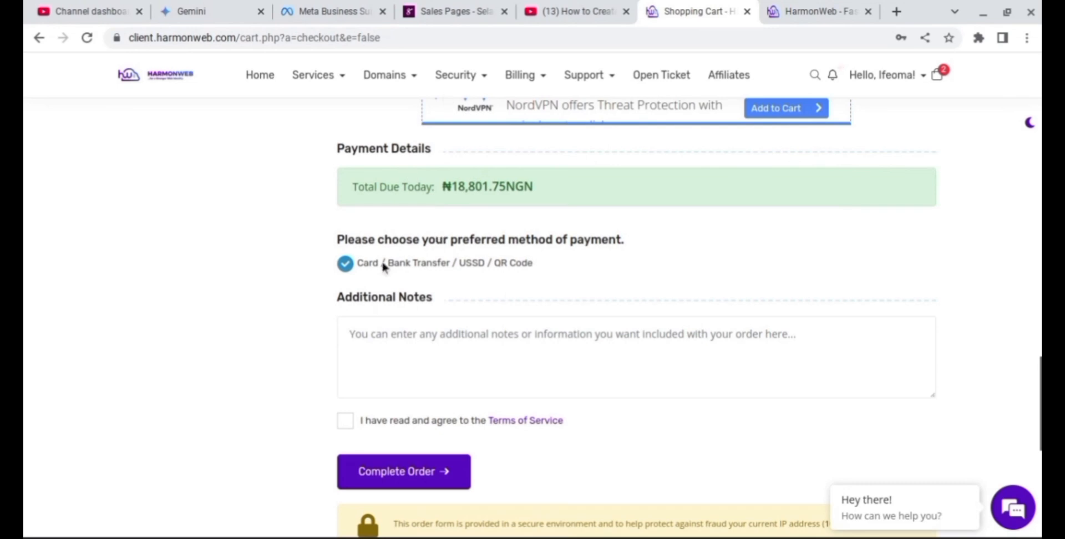
left_click(340, 427)
Step: Switch the checkout back to the existing customer account instead of a new one
left_click_drag(1038, 389, 1039, 95)
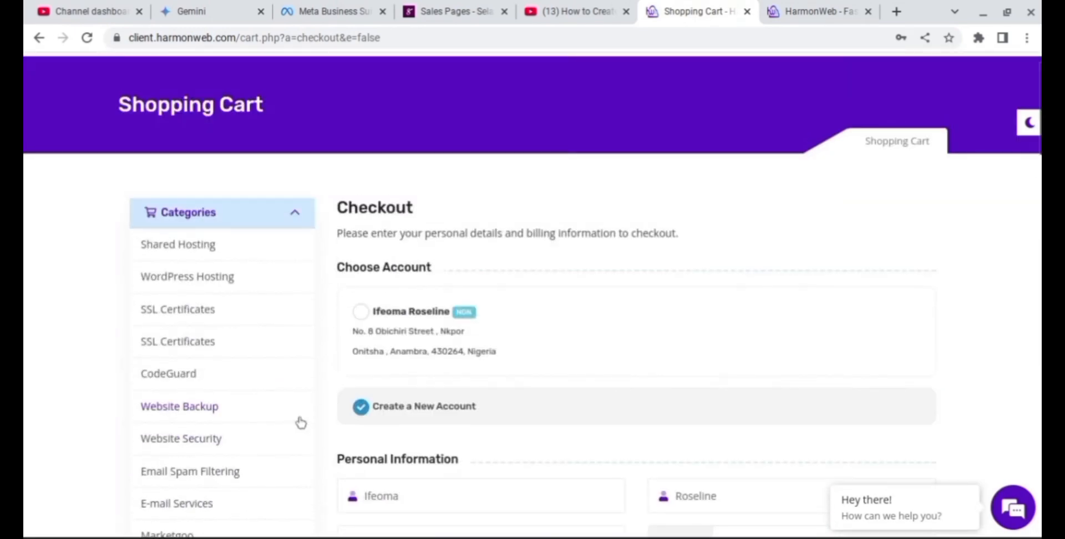
left_click(360, 312)
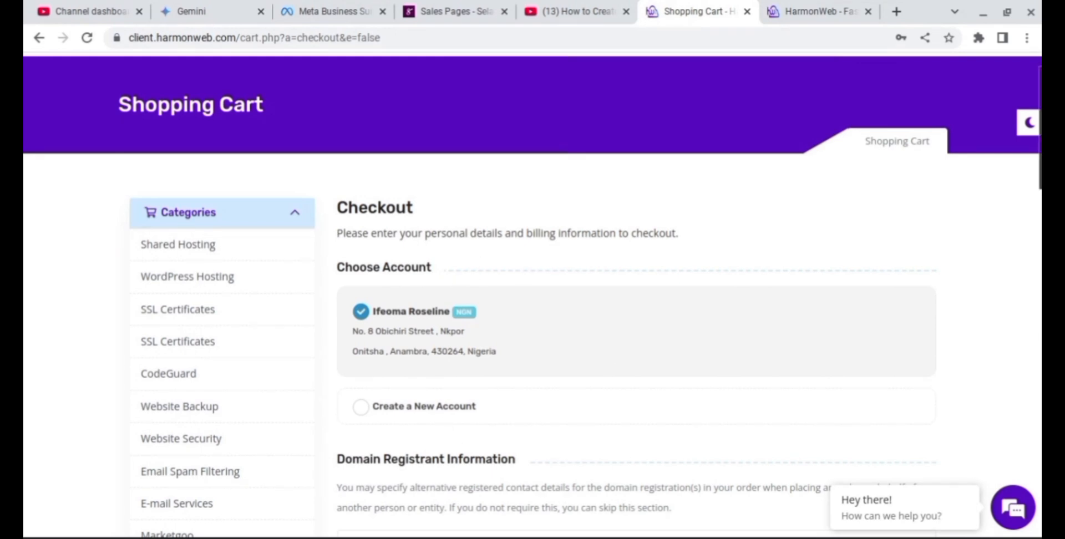
scroll(533, 297, "up", 1)
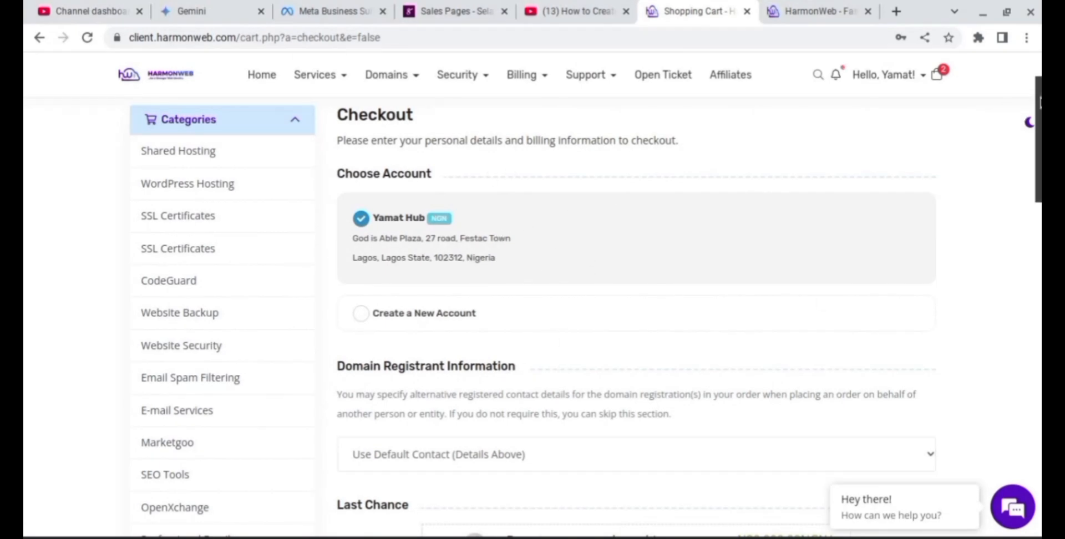
Step: Complete the order with the Card / Bank Transfer / USSD / QR Code payment method and reload the payment page
scroll(1039, 105, "down", 2)
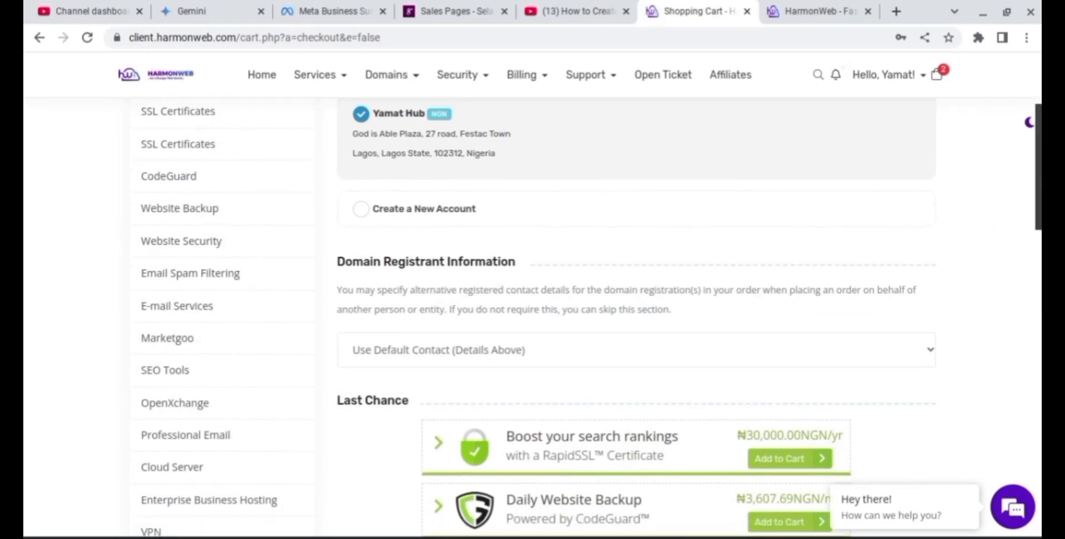
scroll(1038, 166, "down", 12)
scroll(280, 240, "down", 3)
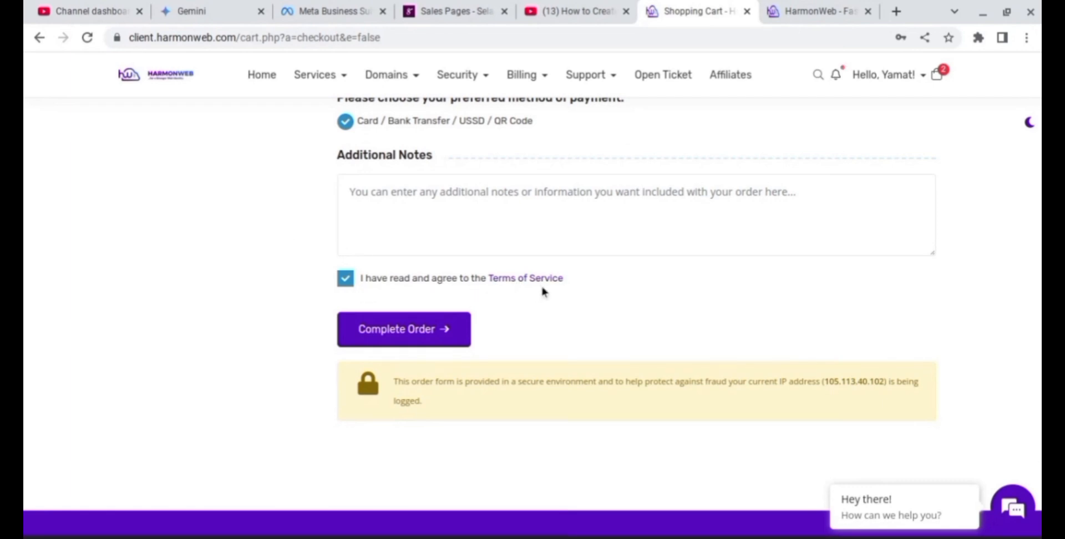
left_click(407, 345)
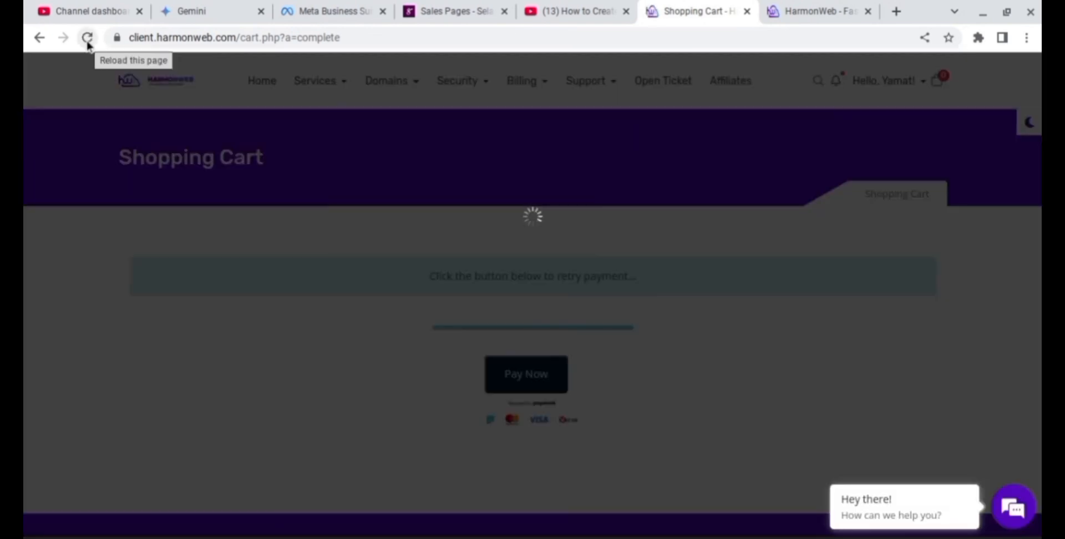
left_click(87, 43)
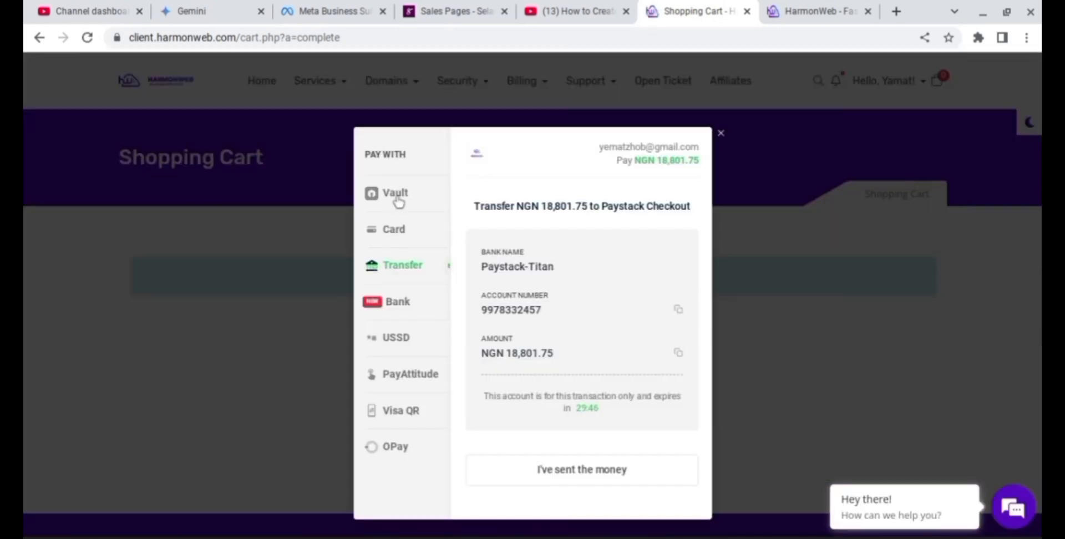
Step: Look through the Vault, Card, Bank, USSD and OPay payment options and choose Transfer to pay for the order
left_click(398, 200)
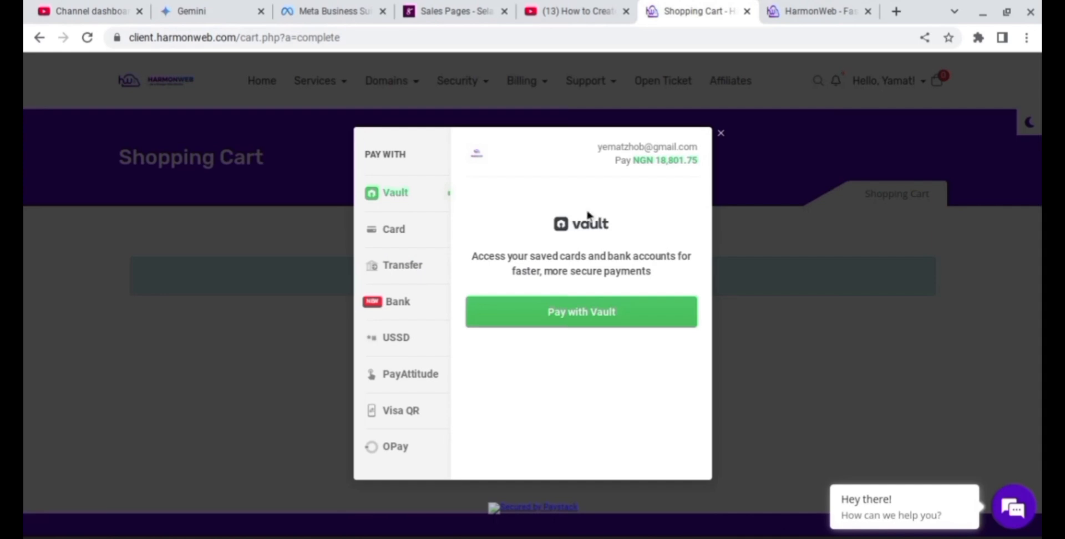
left_click(400, 230)
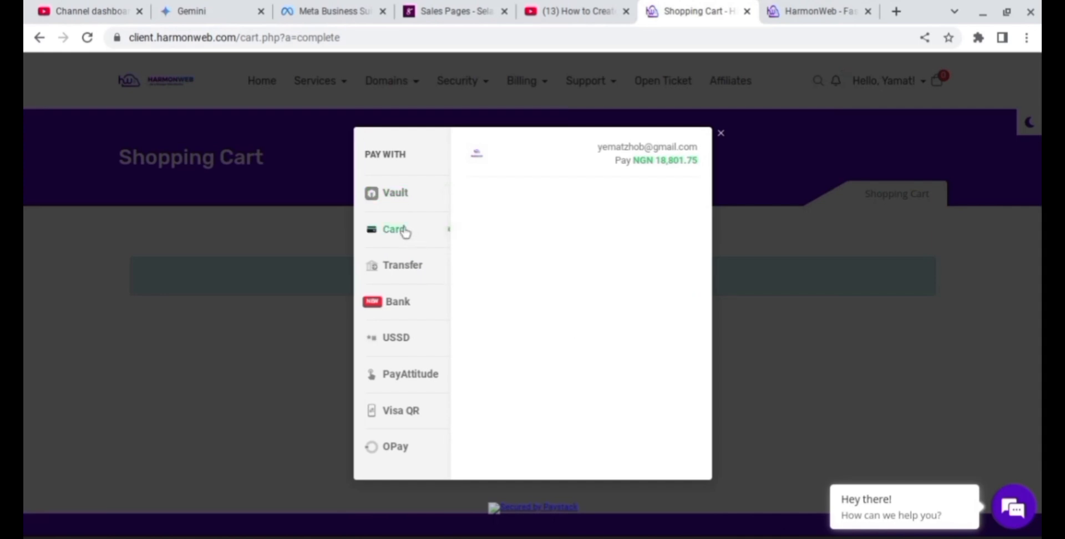
left_click(402, 272)
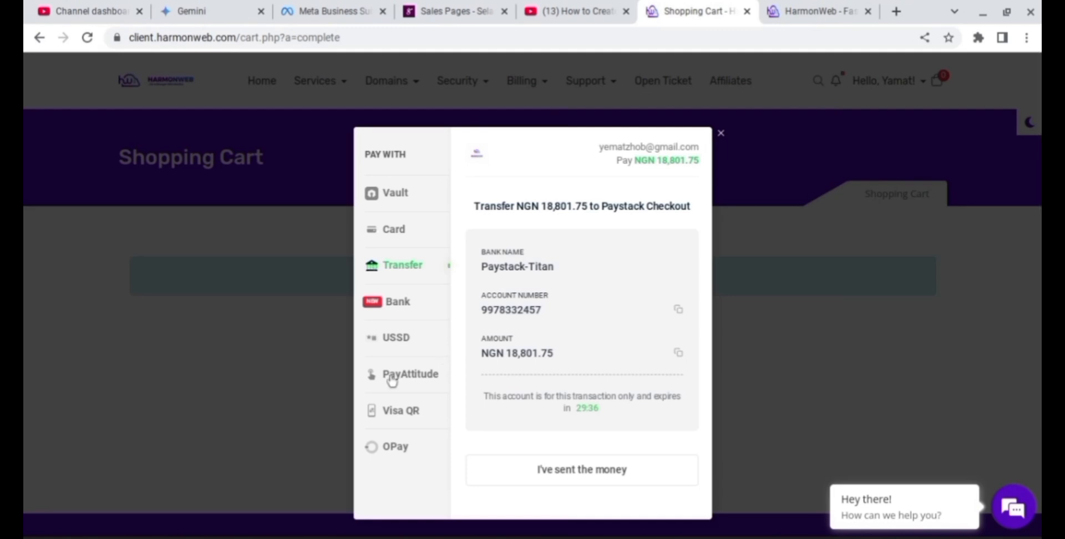
left_click(407, 311)
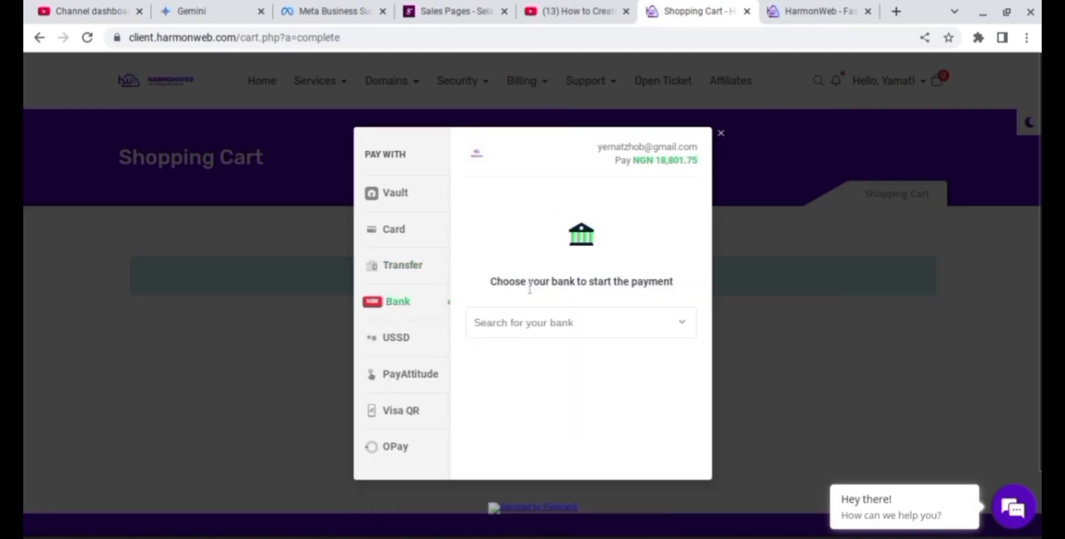
left_click(403, 345)
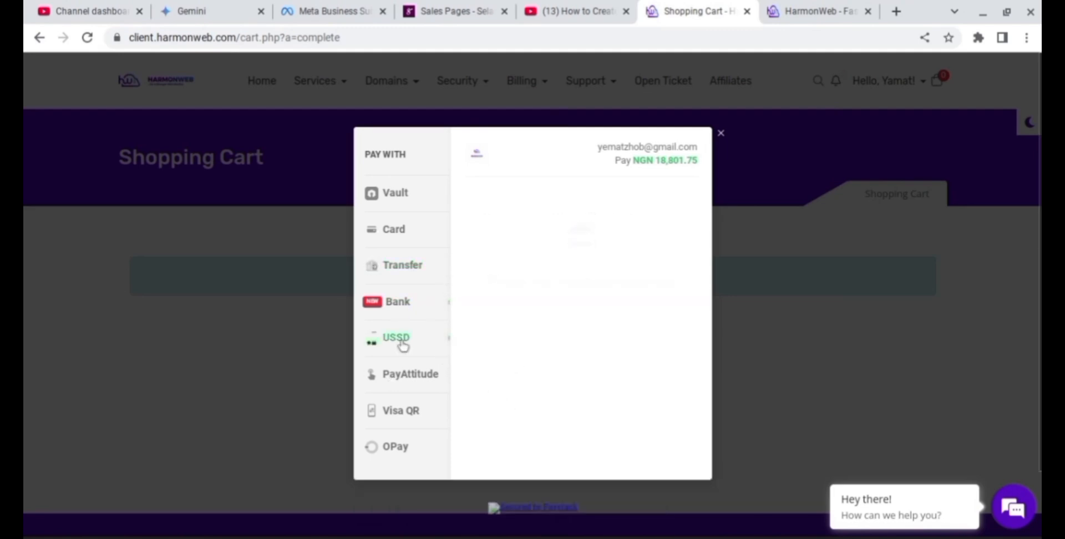
left_click(403, 452)
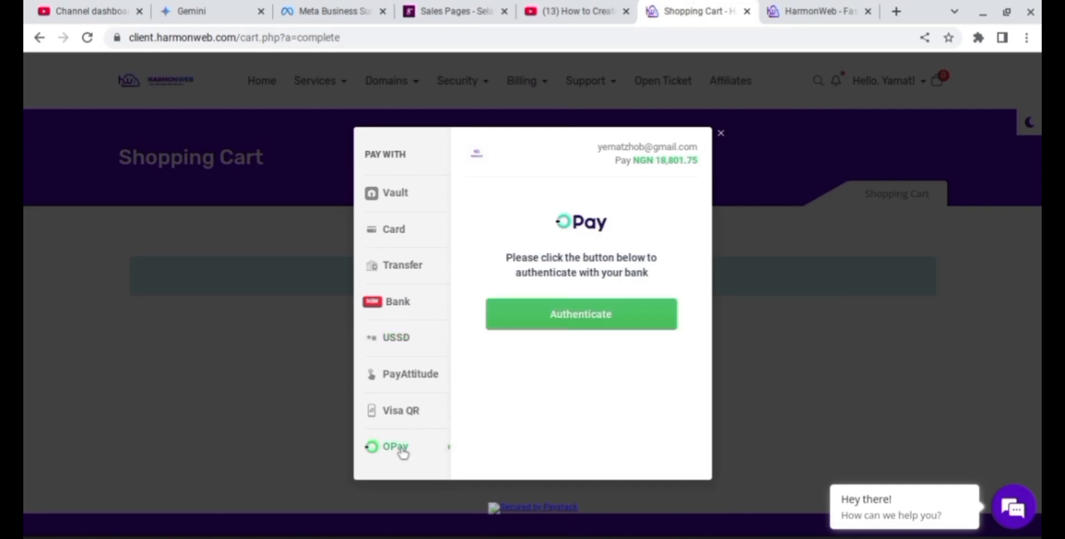
left_click(400, 229)
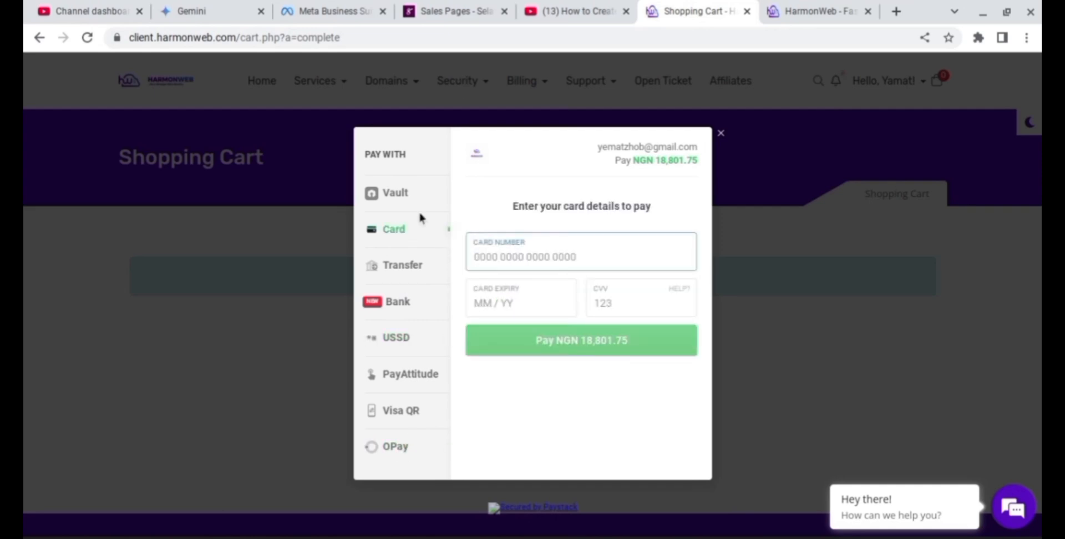
left_click(411, 269)
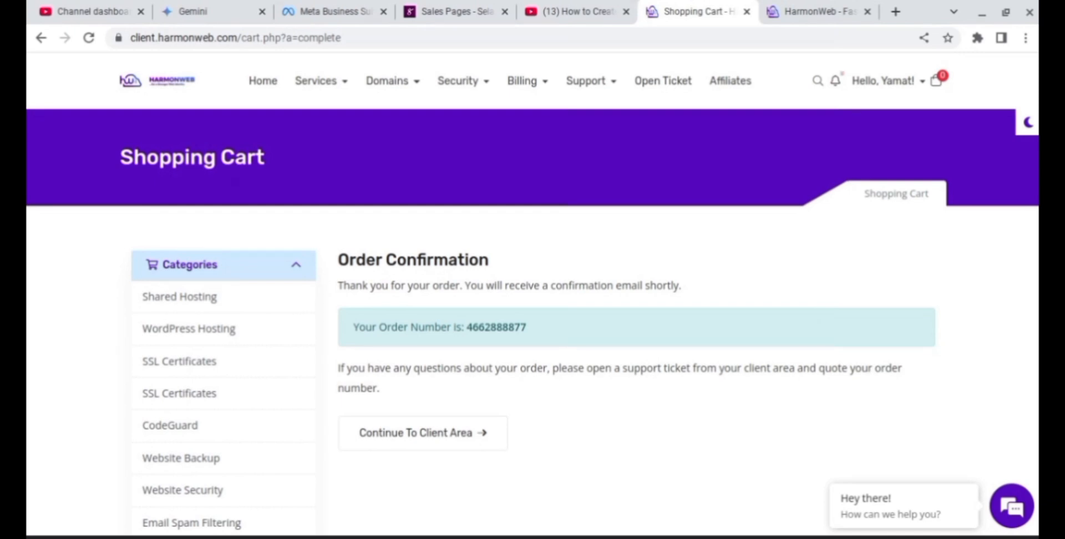
Step: Go to the list of purchased services and open the details of the active Starter Plan for yematimports.com.ng
left_click(338, 86)
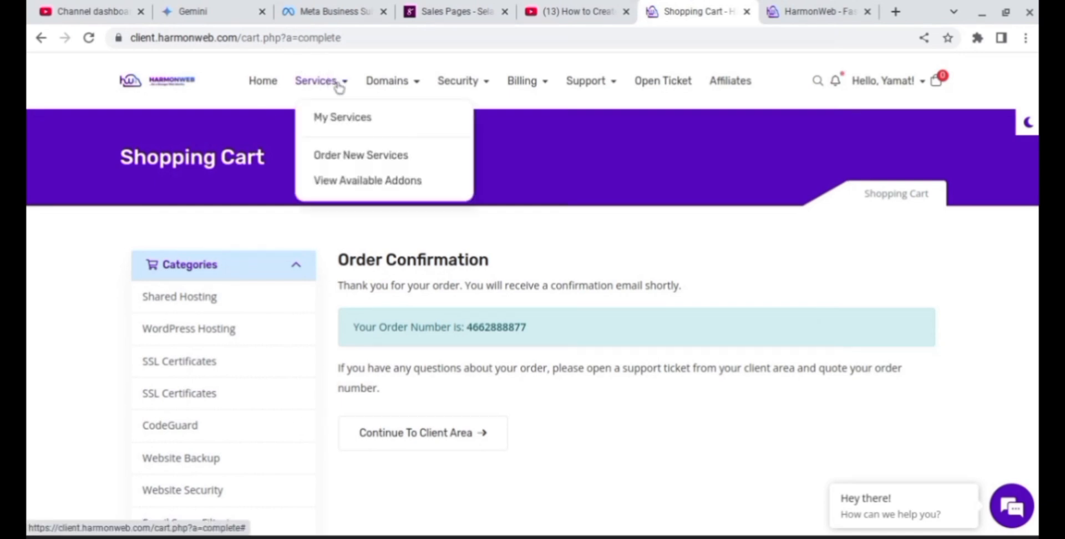
left_click(333, 119)
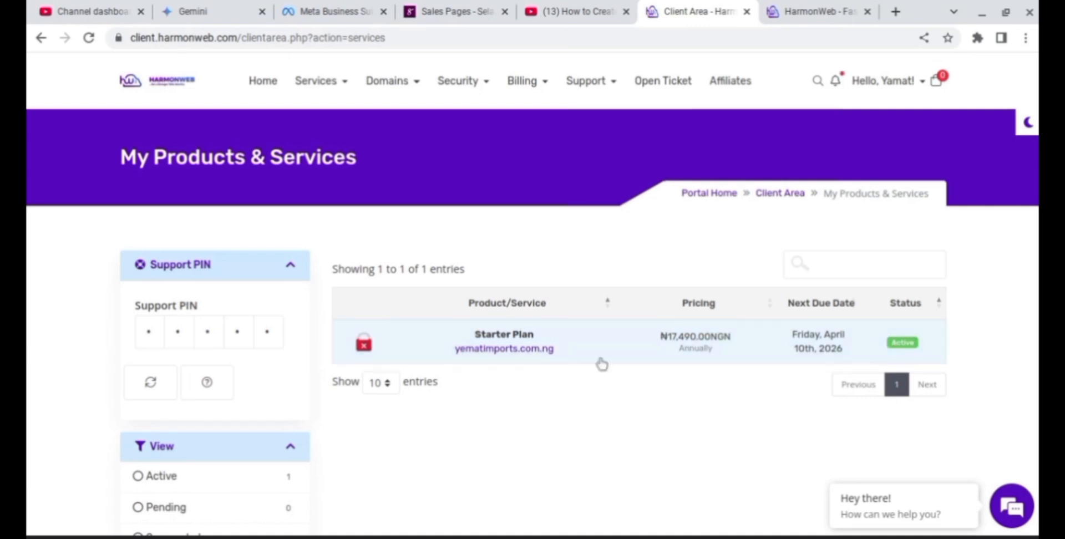
left_click(913, 345)
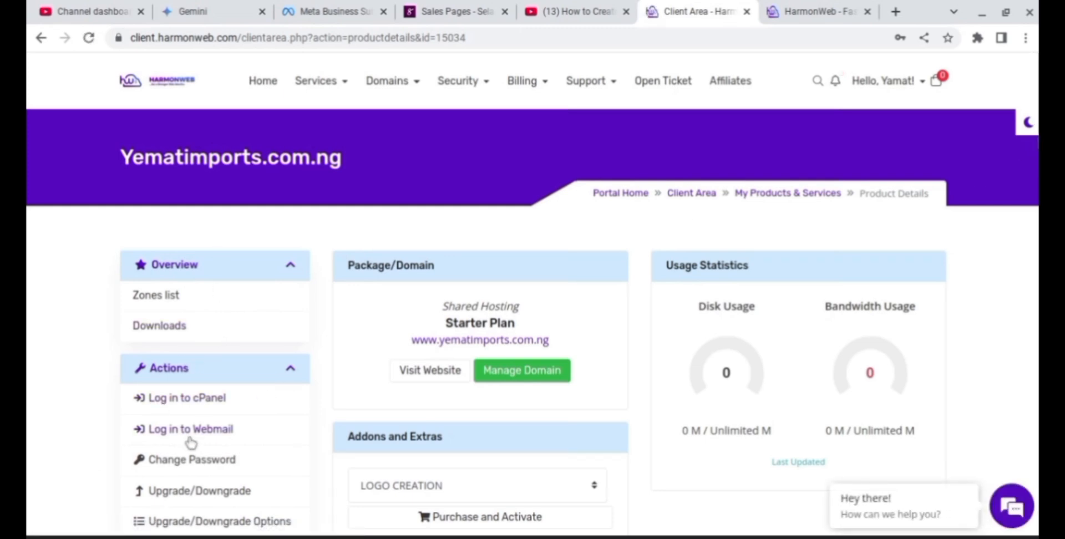
Step: Log in to cPanel for the yematimports.com.ng hosting plan
left_click(291, 370)
left_click(291, 369)
left_click(161, 399)
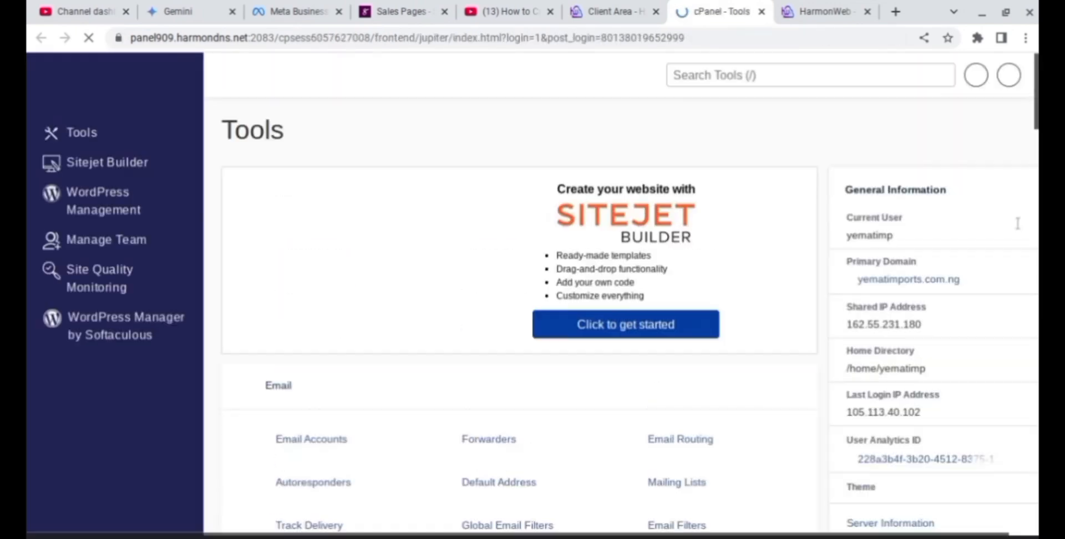
Step: Find WordPress Manager by Softaculous among the Software tools in cPanel and open it
scroll(518, 332, "down", 3)
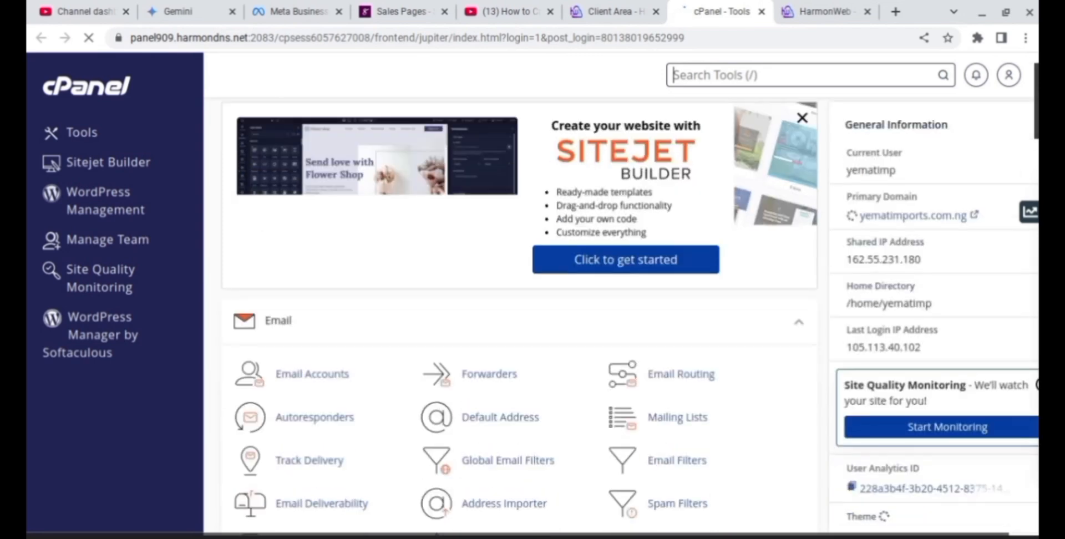
scroll(518, 332, "down", 4)
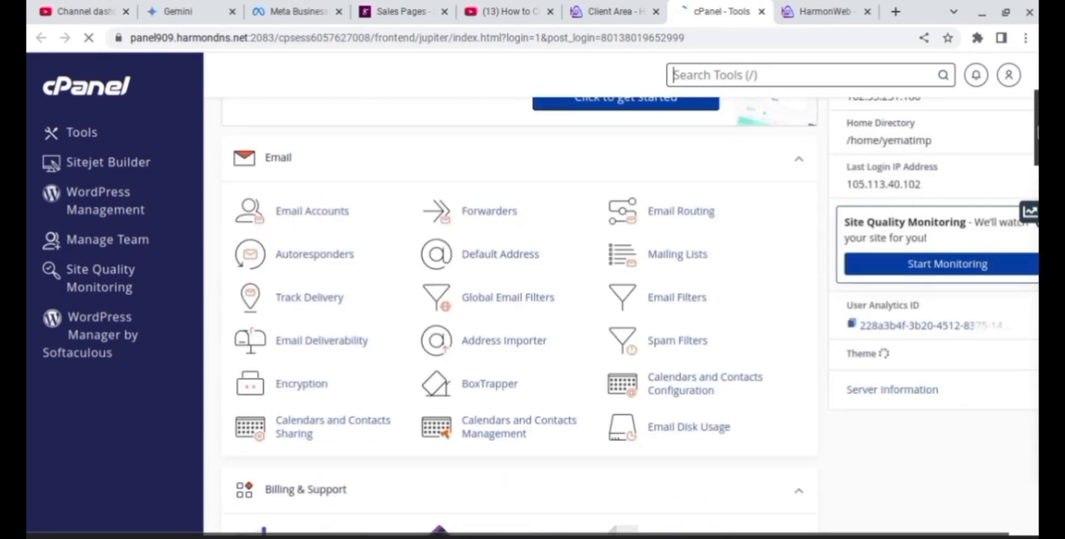
scroll(518, 333, "down", 7)
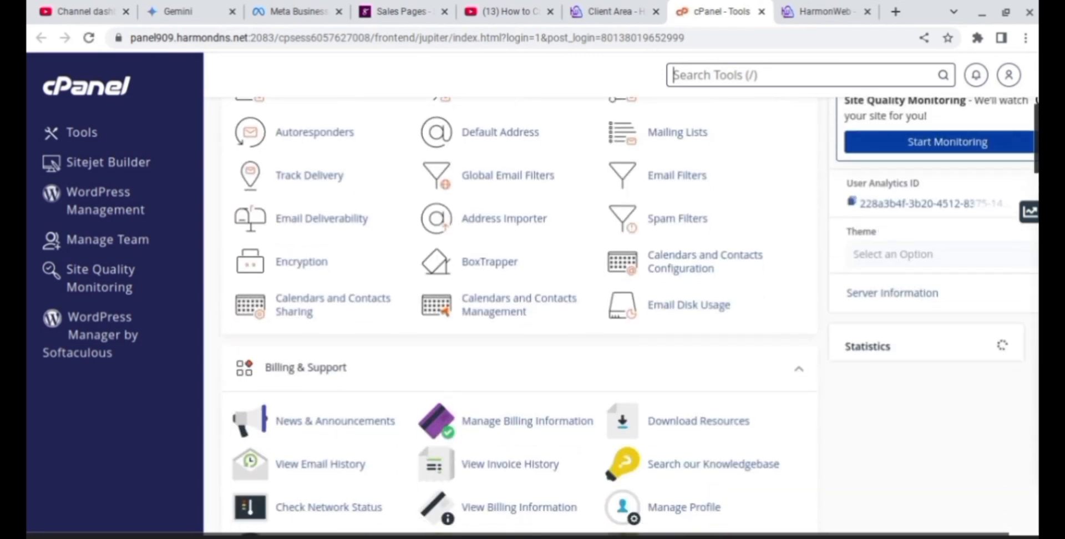
scroll(518, 332, "down", 8)
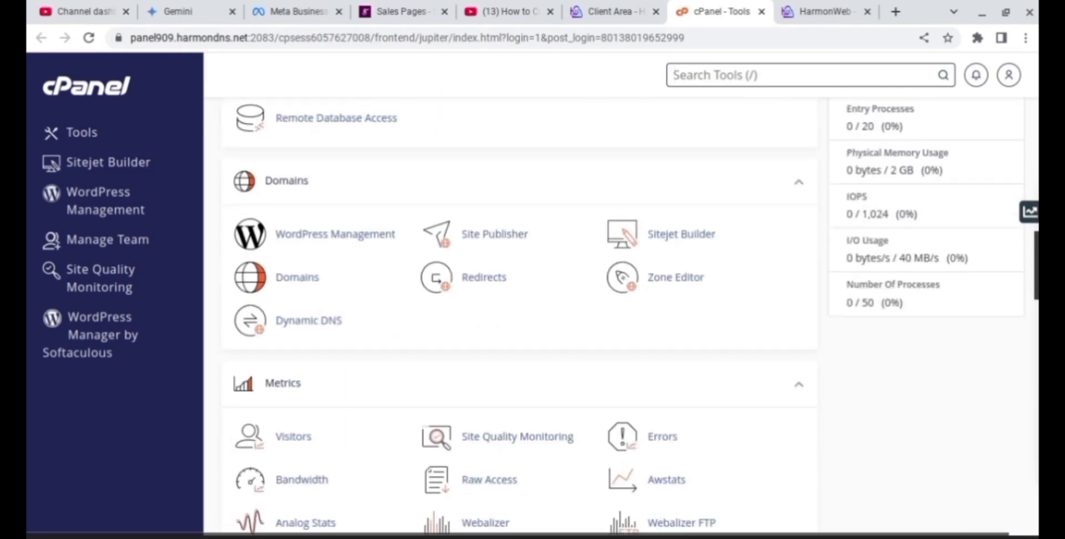
key("slash")
scroll(518, 332, "down", 12)
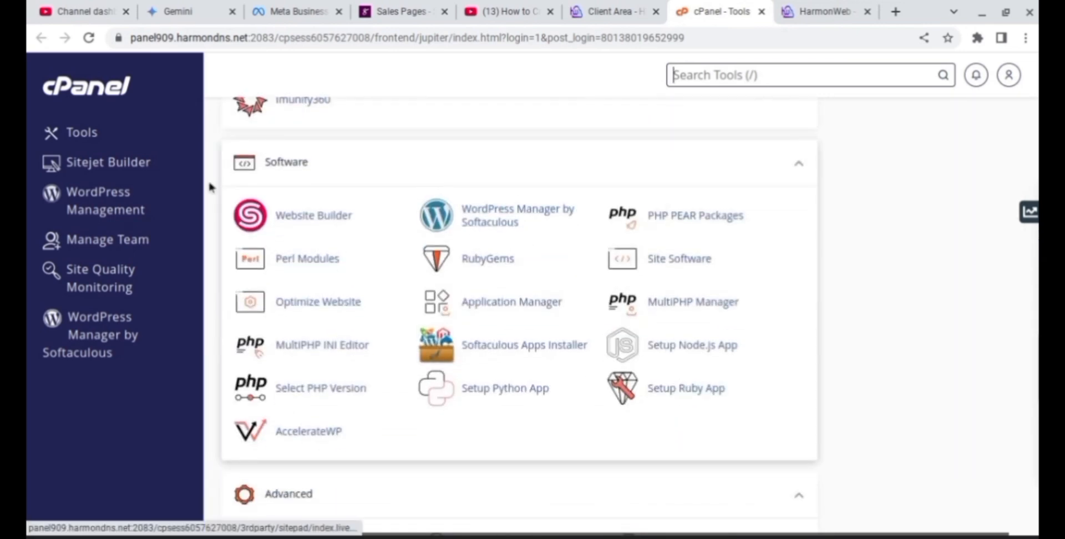
left_click(499, 224)
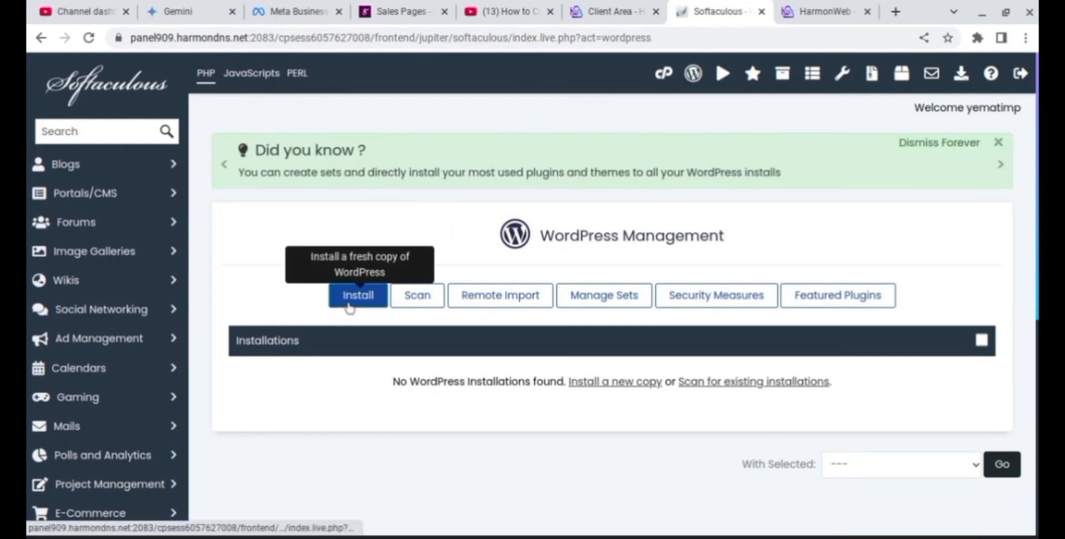
left_click(350, 308)
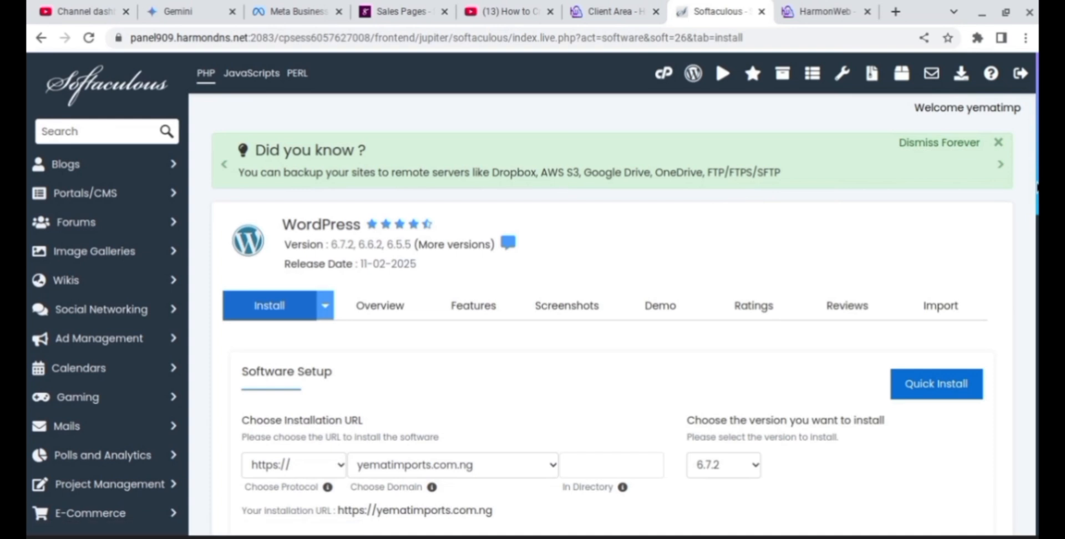
scroll(1029, 297, "down", 2)
scroll(1028, 296, "down", 5)
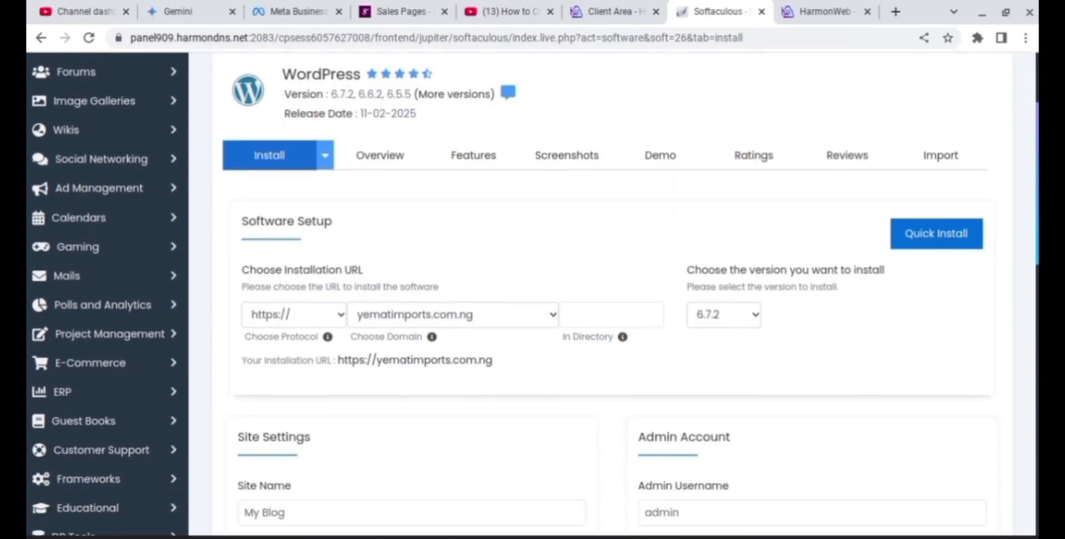
scroll(188, 361, "up", 1)
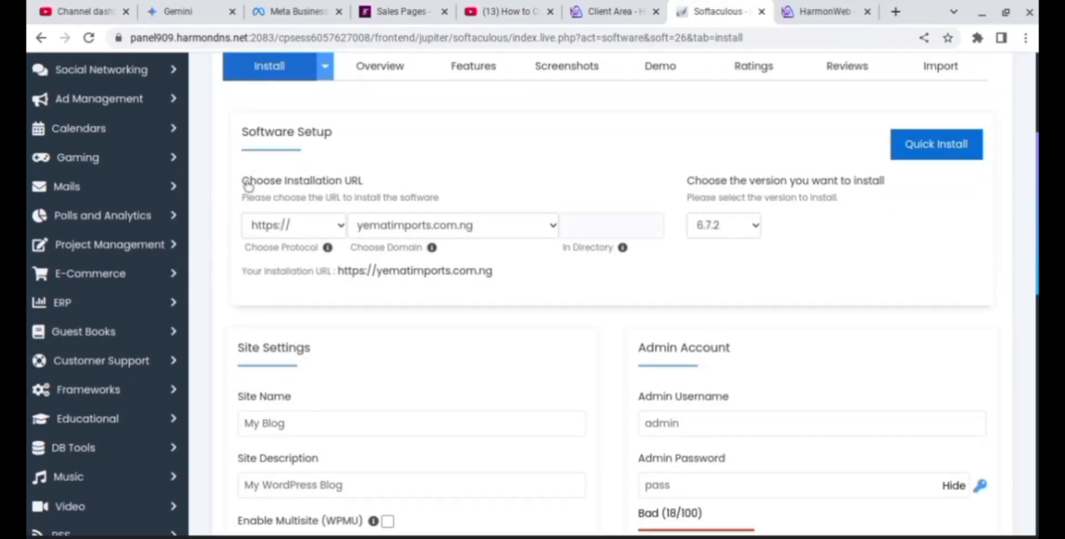
left_click(312, 220)
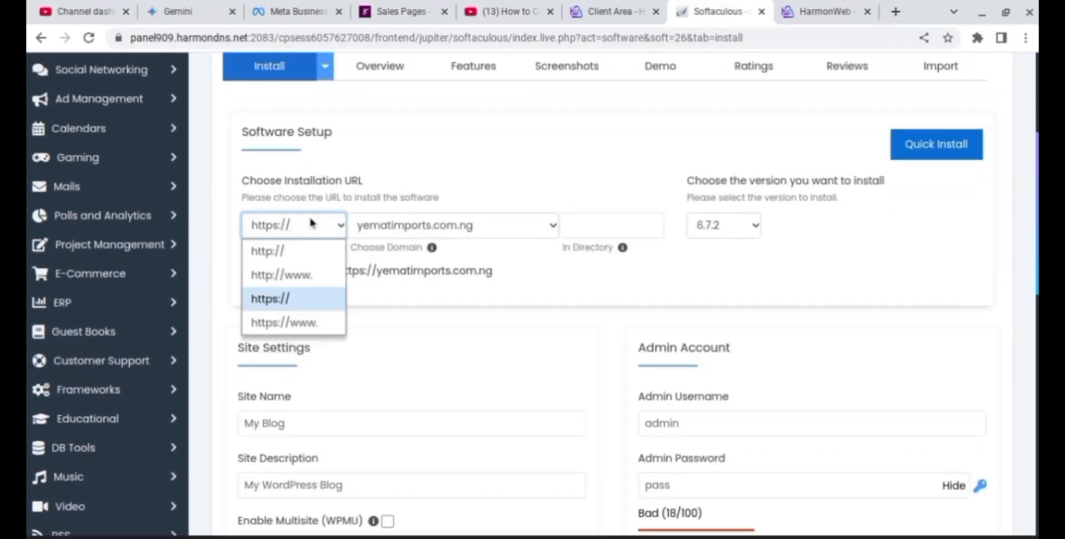
left_click(284, 303)
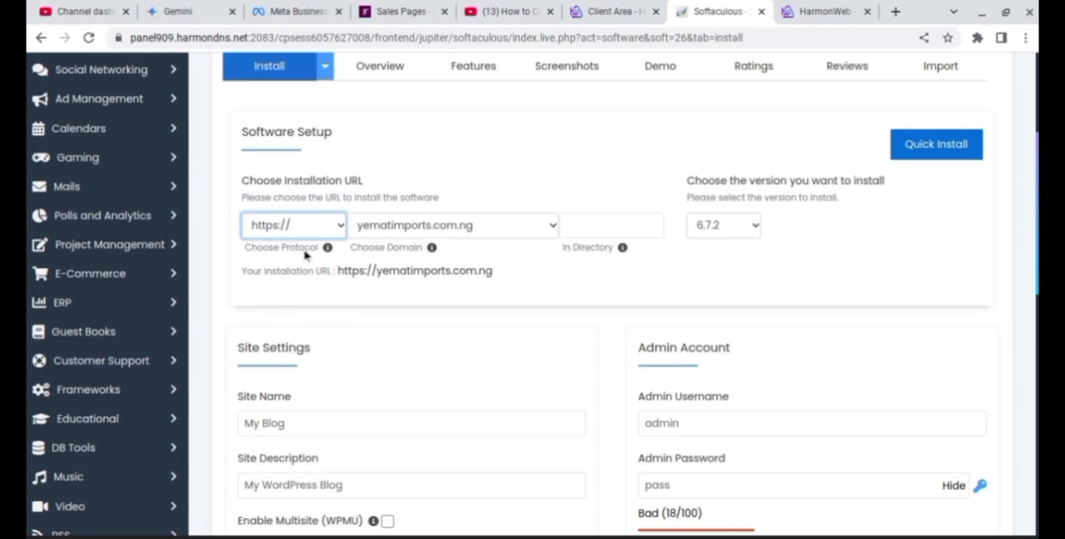
Step: Keep yematimports.com.ng as the installation domain, leave the directory empty and select WordPress version 6.7.2
left_click(513, 225)
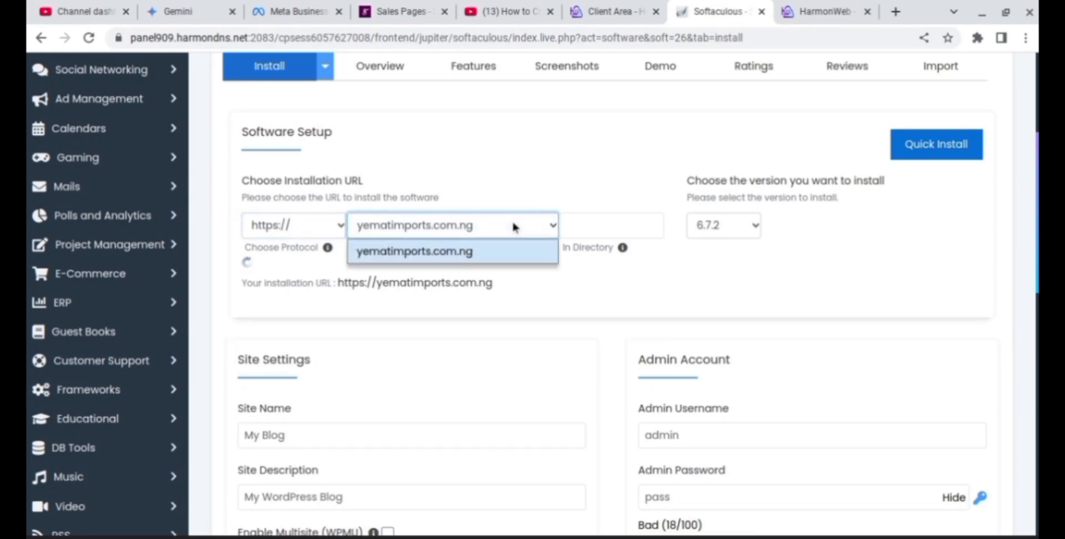
left_click(540, 186)
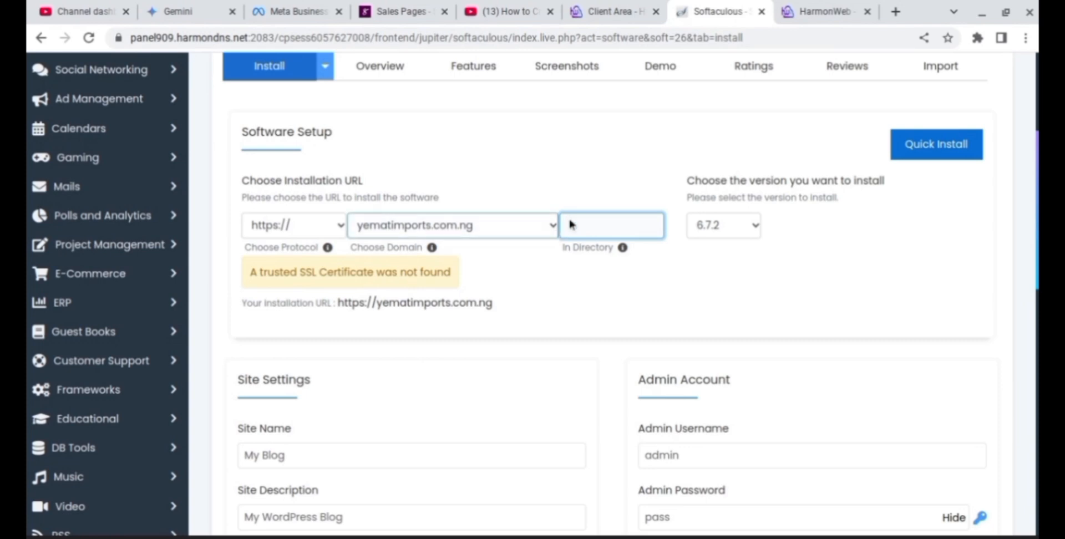
left_click(817, 303)
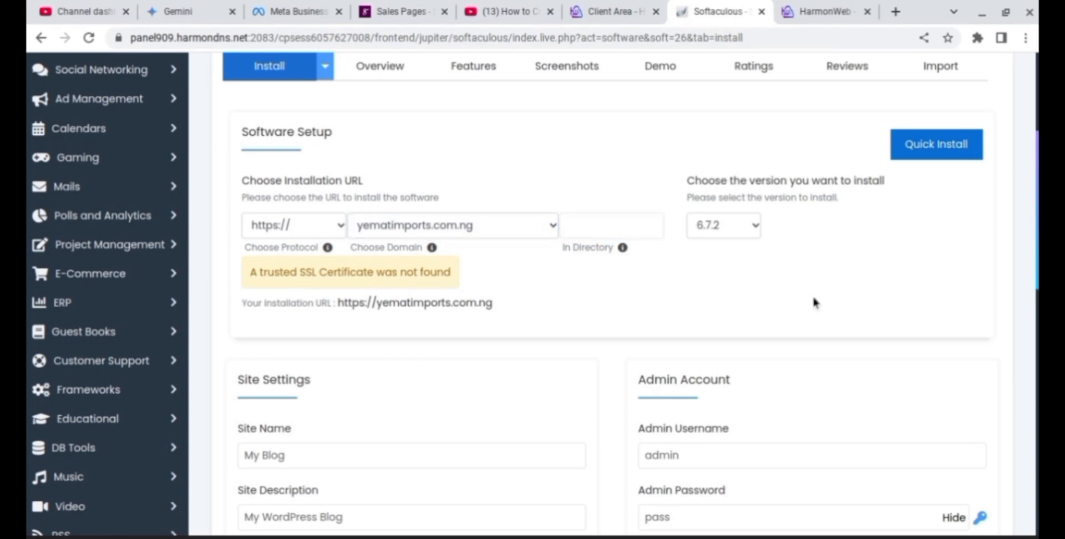
left_click(750, 227)
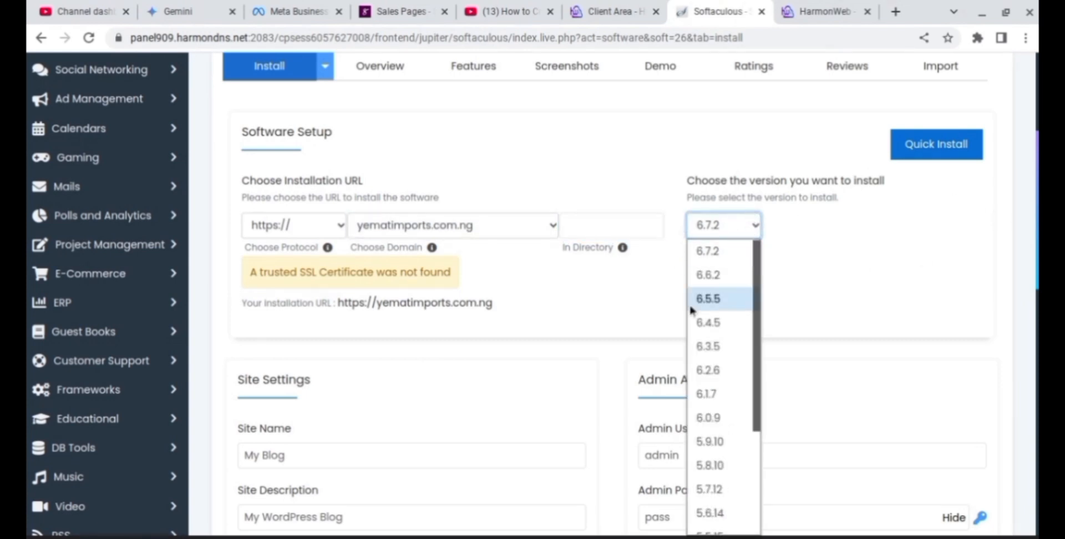
left_click(738, 253)
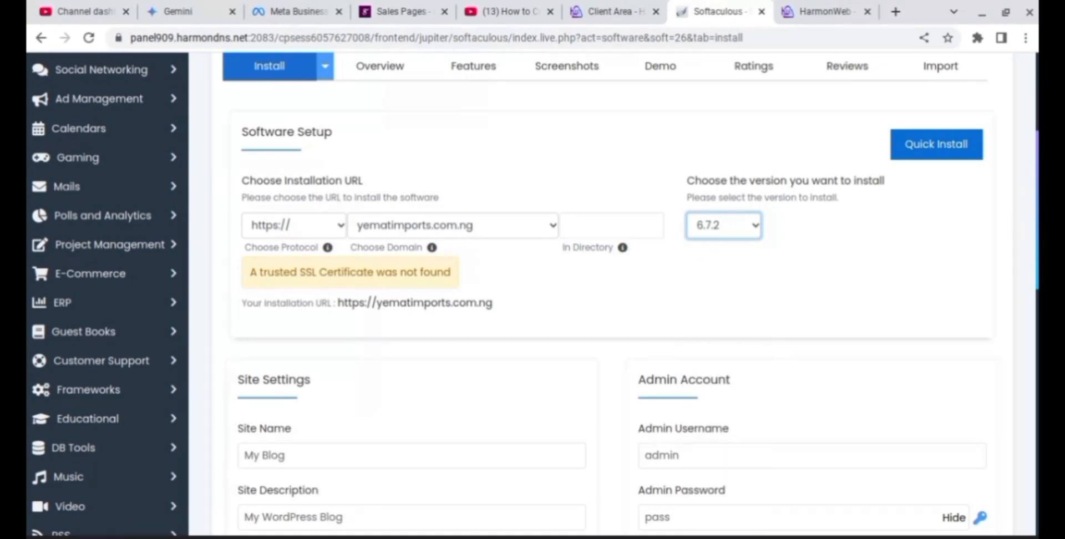
Step: Replace the default site name in the site settings with Yemat
scroll(512, 295, "down", 2)
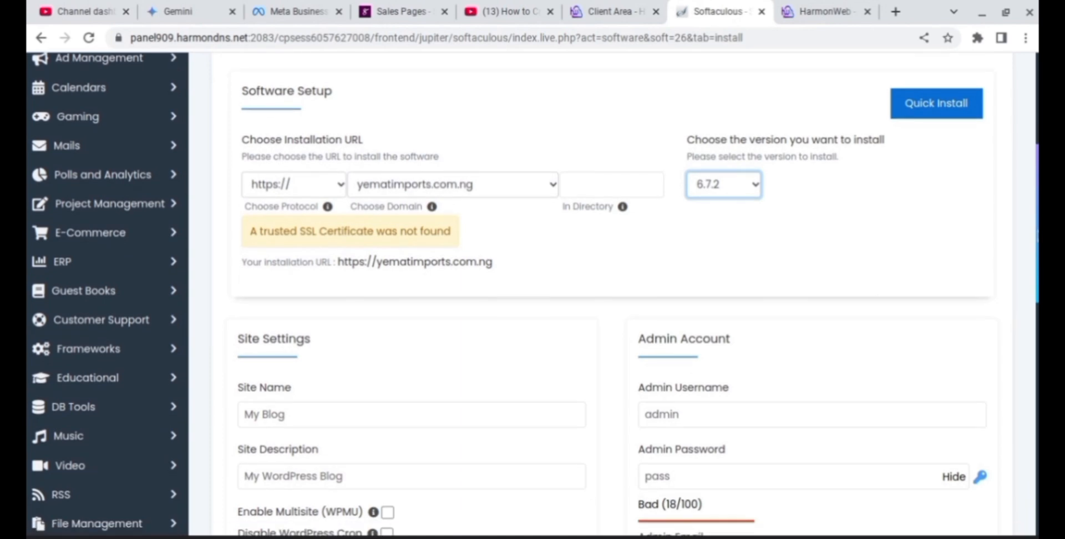
scroll(532, 294, "down", 4)
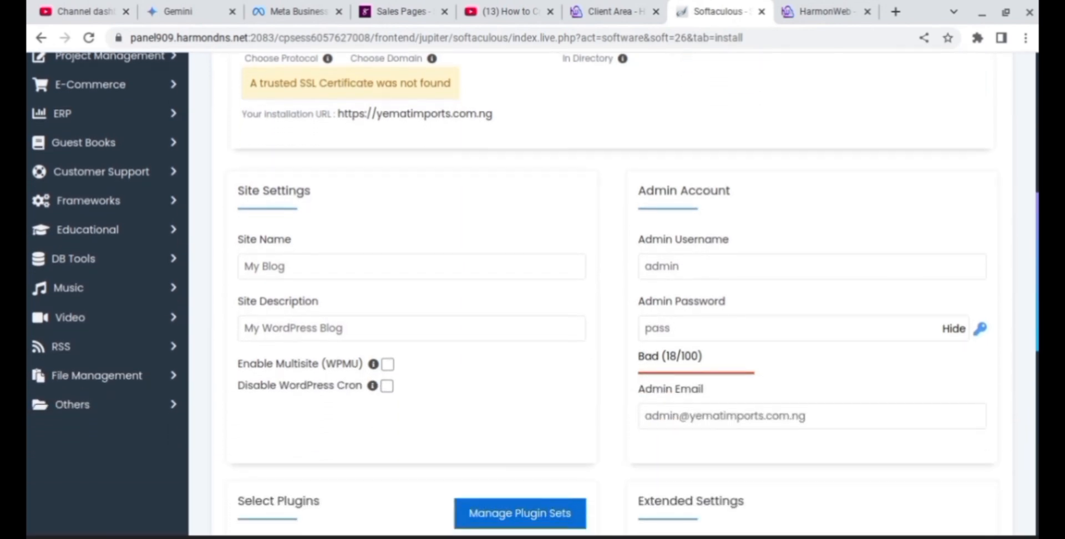
left_click(256, 182)
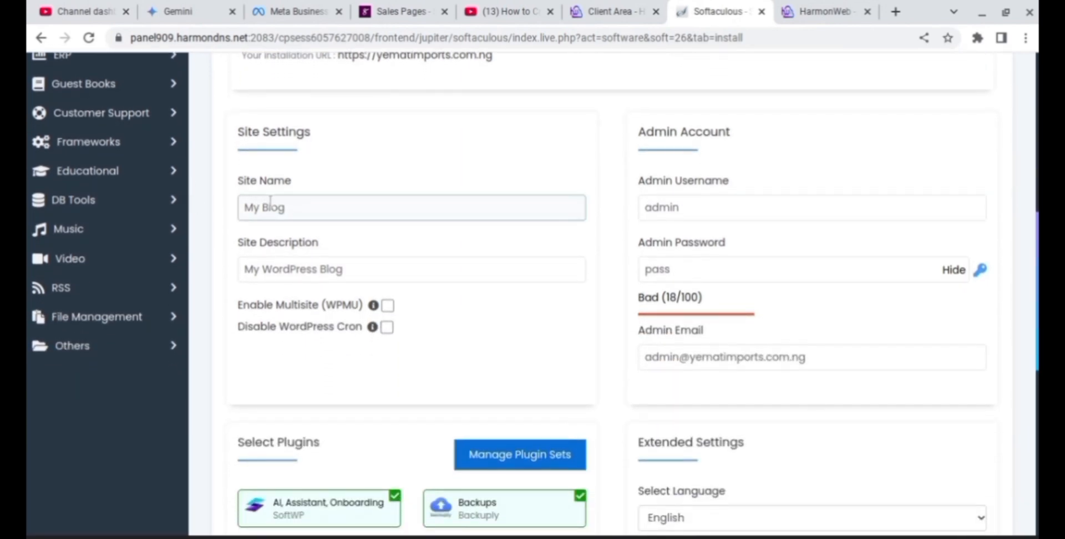
double_click(304, 211)
left_click(305, 214)
triple_click(305, 213)
key("BackSpace")
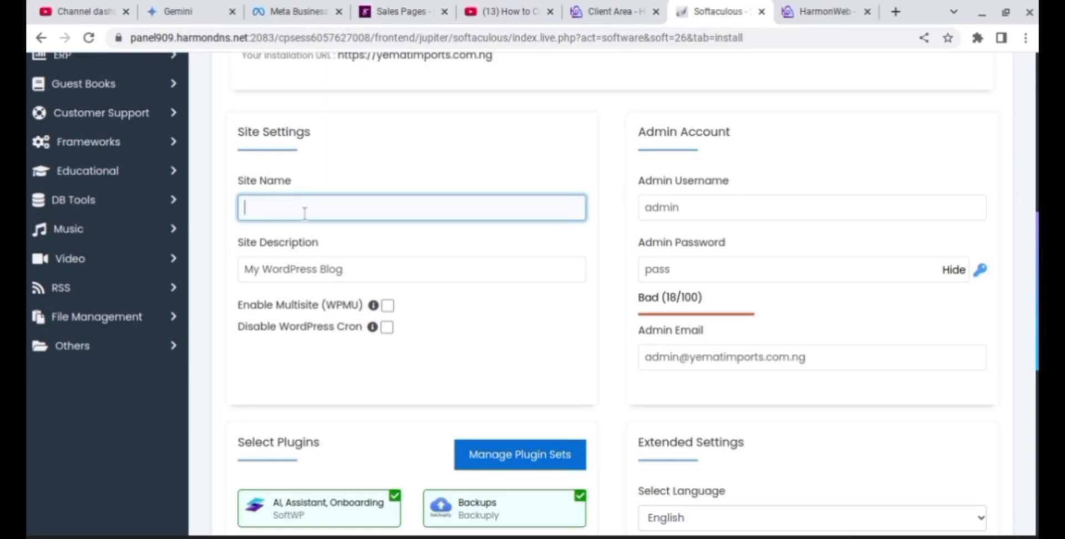
type("Yemat")
Step: Replace the default site description with "Equip yourself with the tools"
left_click(696, 209)
left_click(389, 270)
key("BackSpace")
key("BackSpace")
key("BackSpace")
key("BackSpace")
key("BackSpace")
key("BackSpace")
key("BackSpace")
key("BackSpace")
key("BackSpace")
key("BackSpace")
key("BackSpace")
key("BackSpace")
key("BackSpace")
key("BackSpace")
key("BackSpace")
key("BackSpace")
key("BackSpace")
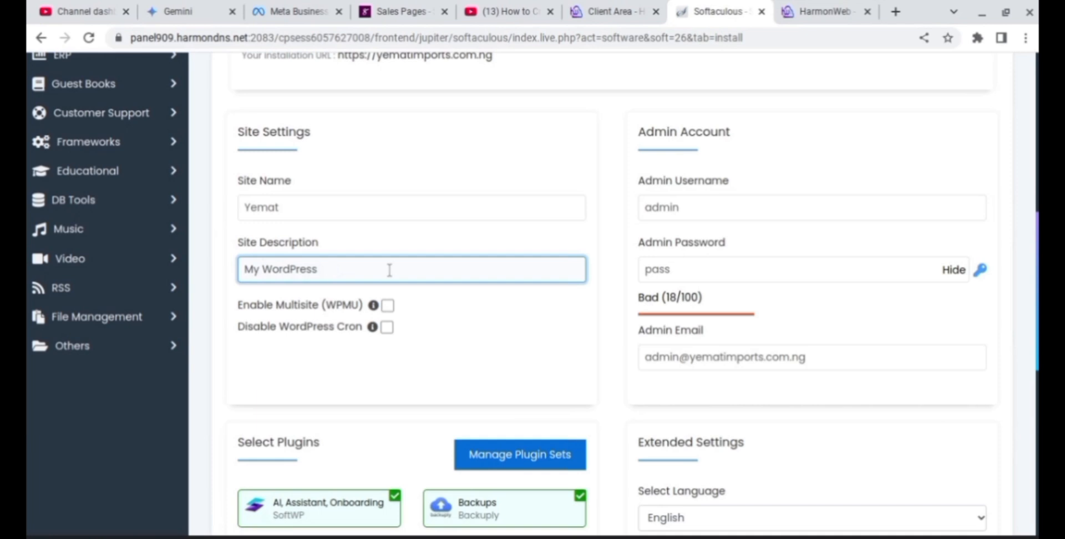
type("Equip yourself with the tools")
Step: Change the WordPress admin username to Yemat07
left_click(765, 212)
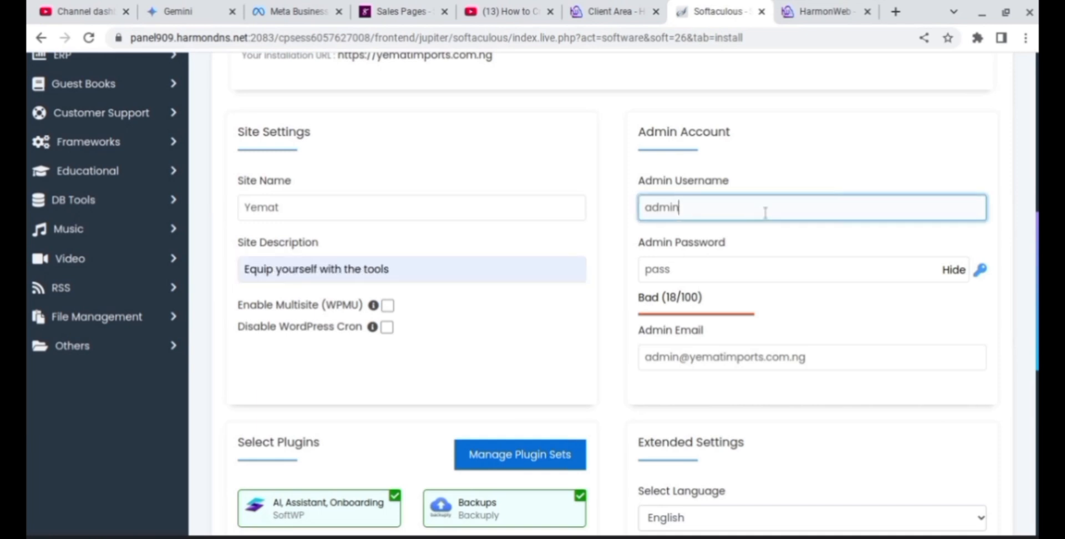
key("BackSpace")
key("BackSpace")
key("BackSpace")
key("BackSpace")
key("BackSpace")
type("Yemat07")
Step: Clear the default admin password and generate a random strong one, regenerating it until a suitable password is picked
left_click(675, 273)
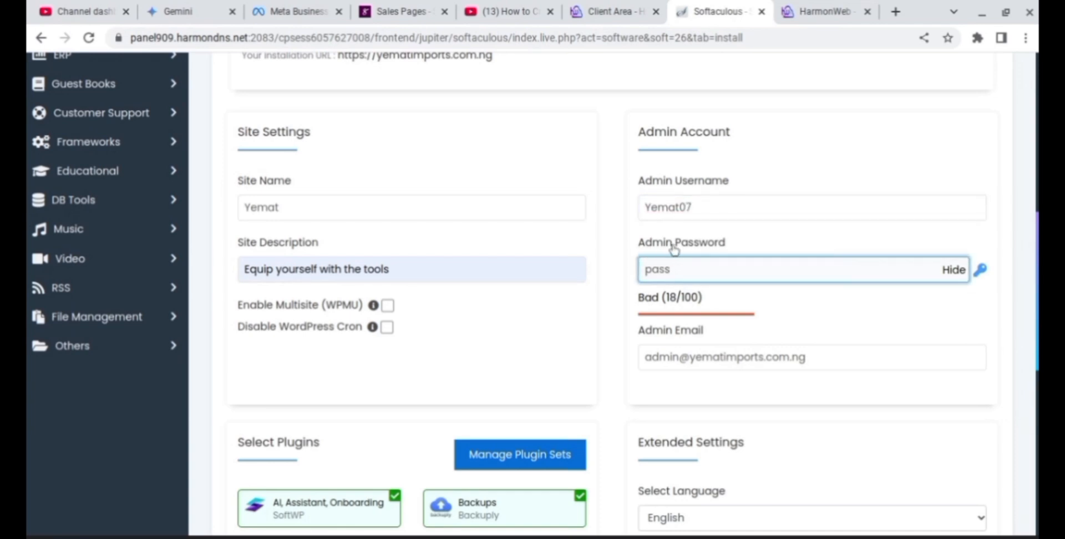
left_click(686, 286)
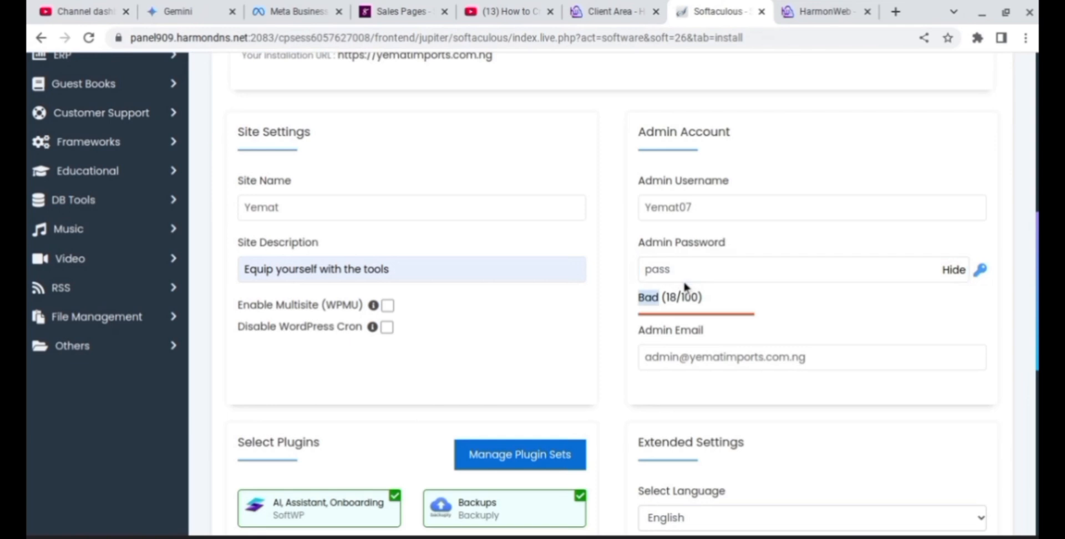
double_click(681, 271)
key("BackSpace")
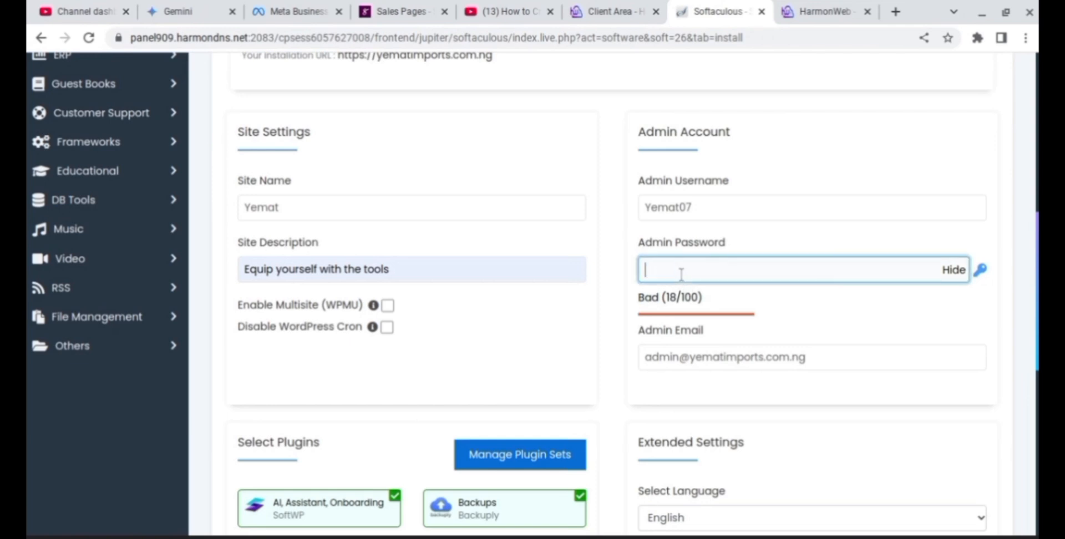
left_click(978, 276)
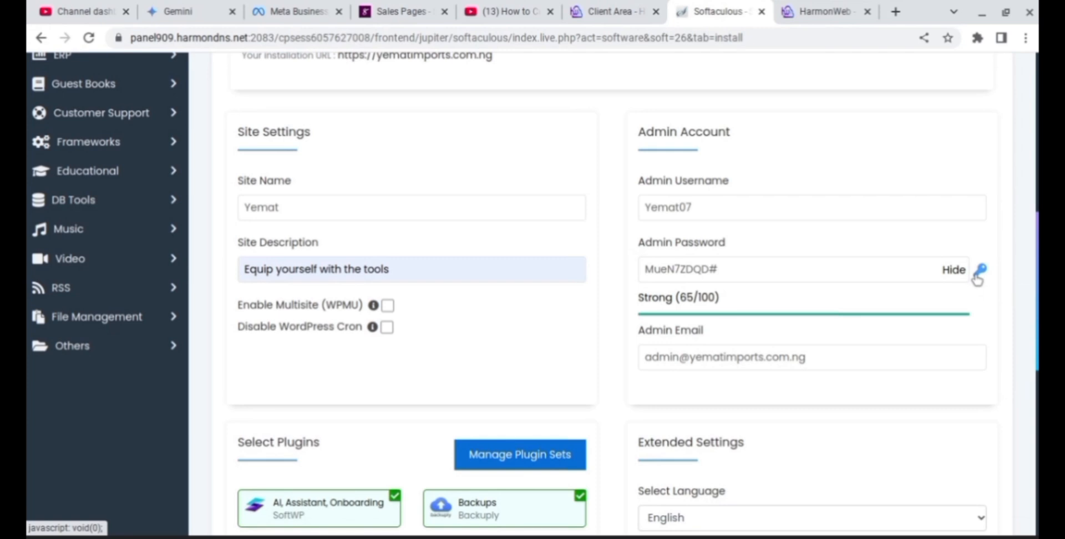
left_click(981, 276)
left_click(980, 275)
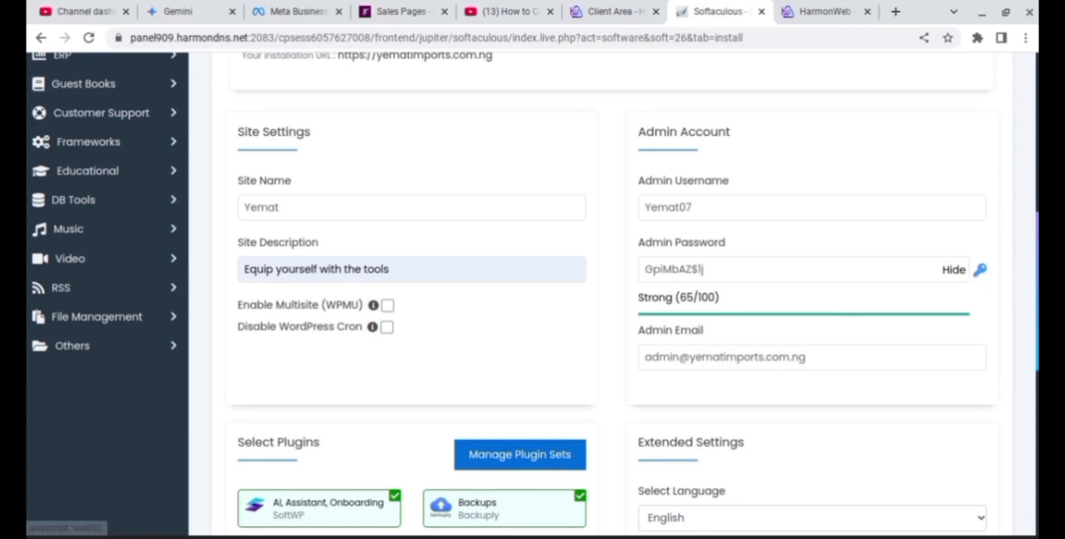
Step: Enter the e-mail address that receives the installation details and submit the WordPress installation
scroll(610, 294, "down", 10)
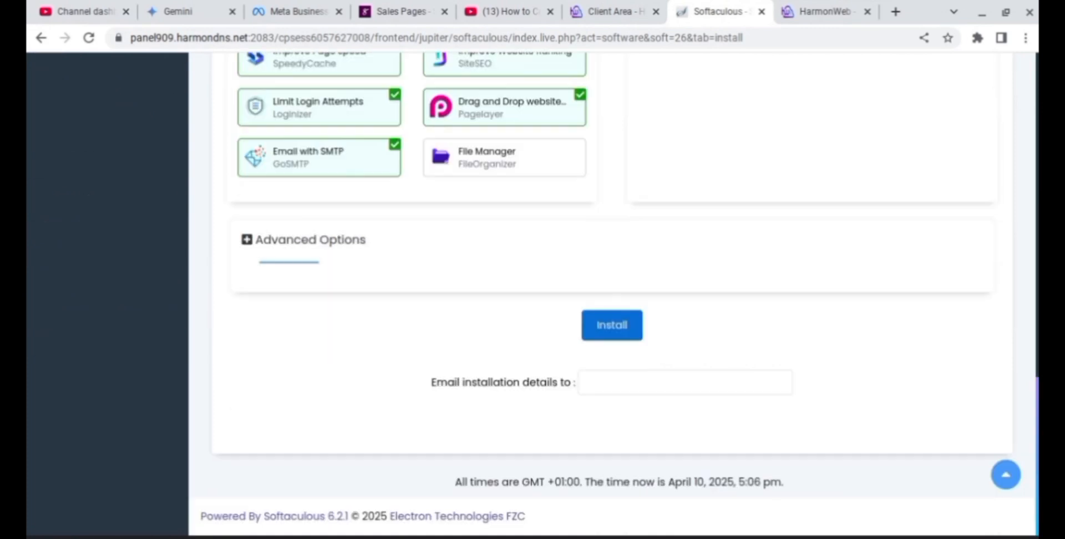
left_click(581, 384)
left_click(607, 390)
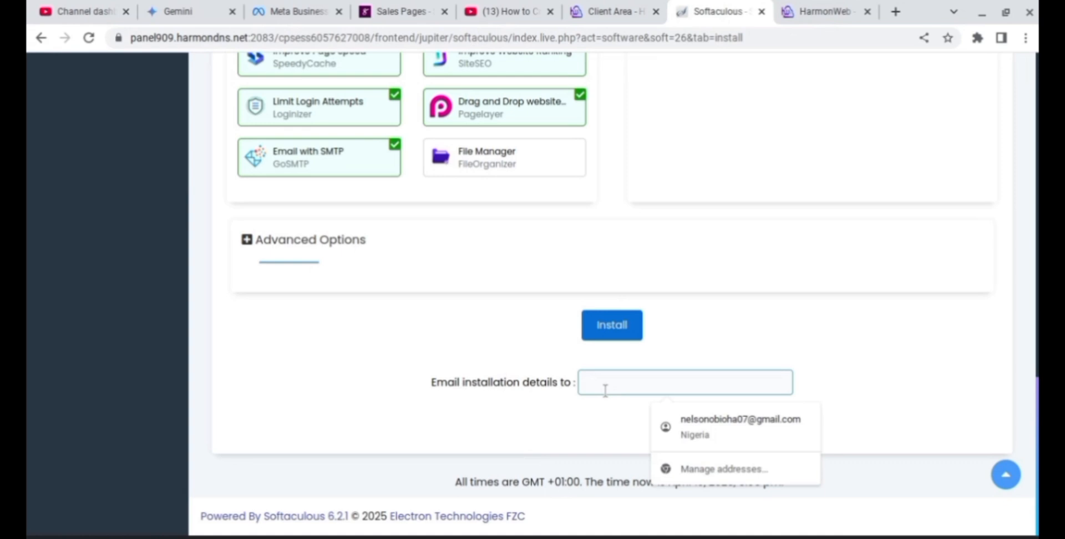
key("ctrl+v")
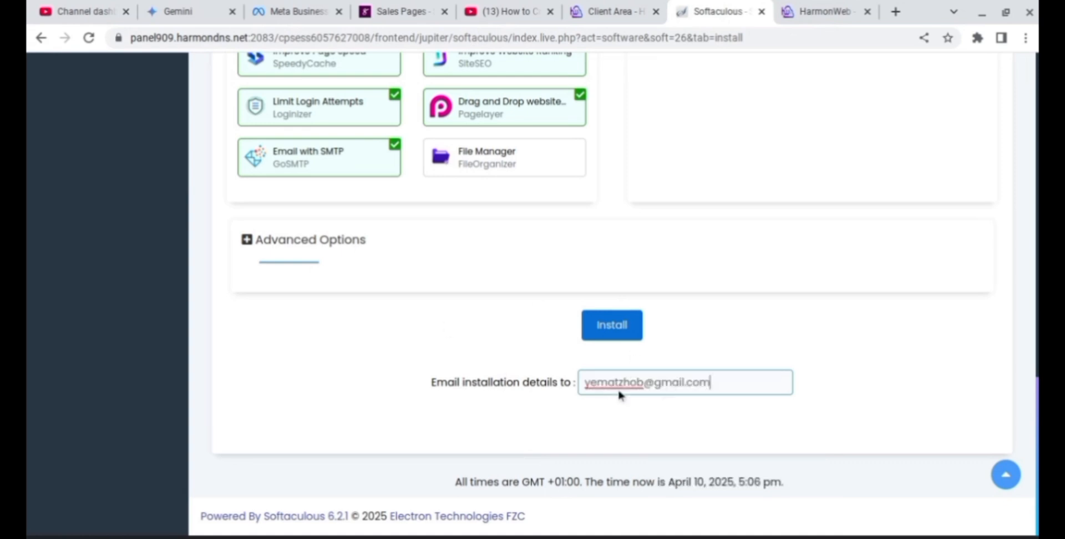
left_click(613, 340)
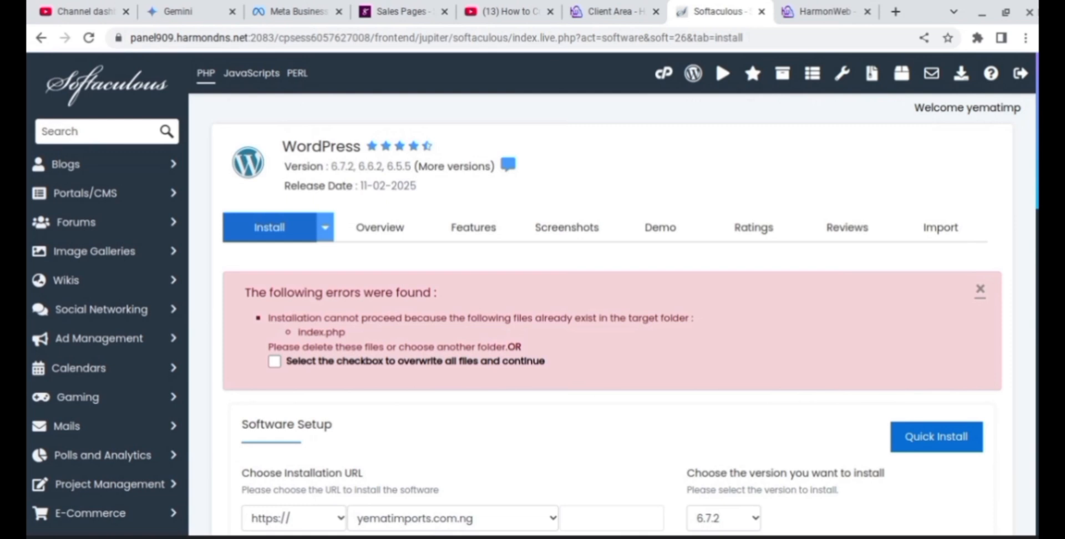
Step: Allow all existing files in the target folder to be overwritten and submit the WordPress installation again
left_click(273, 364)
scroll(610, 294, "down", 15)
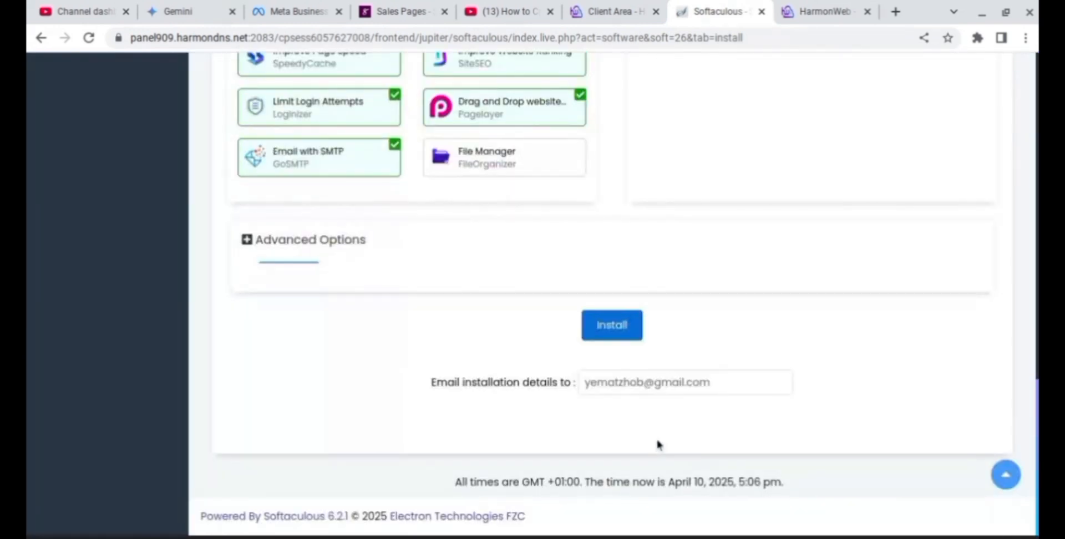
left_click(615, 328)
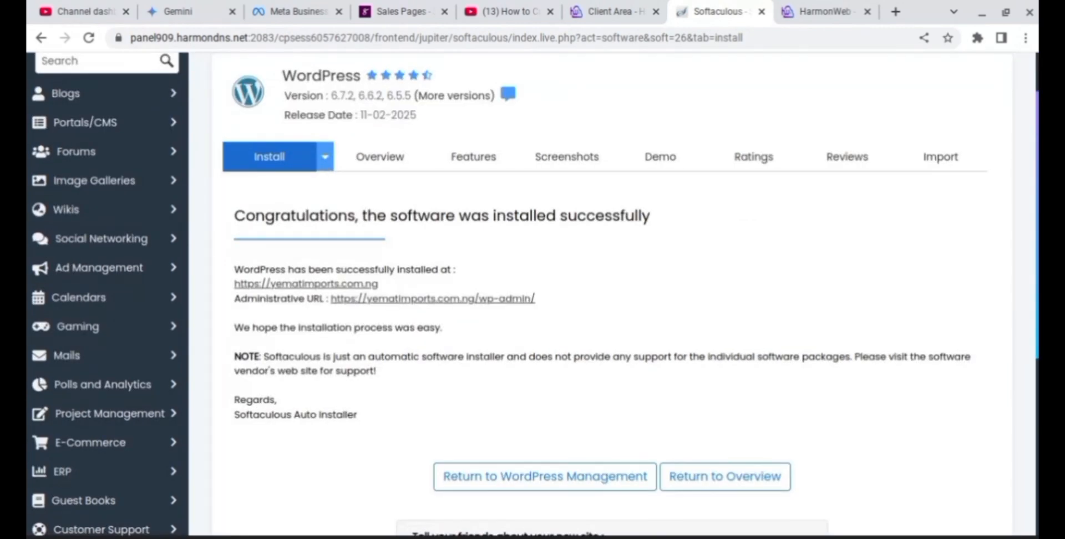
Step: Open the administrative URL of the newly installed WordPress site
scroll(191, 410, "down", 1)
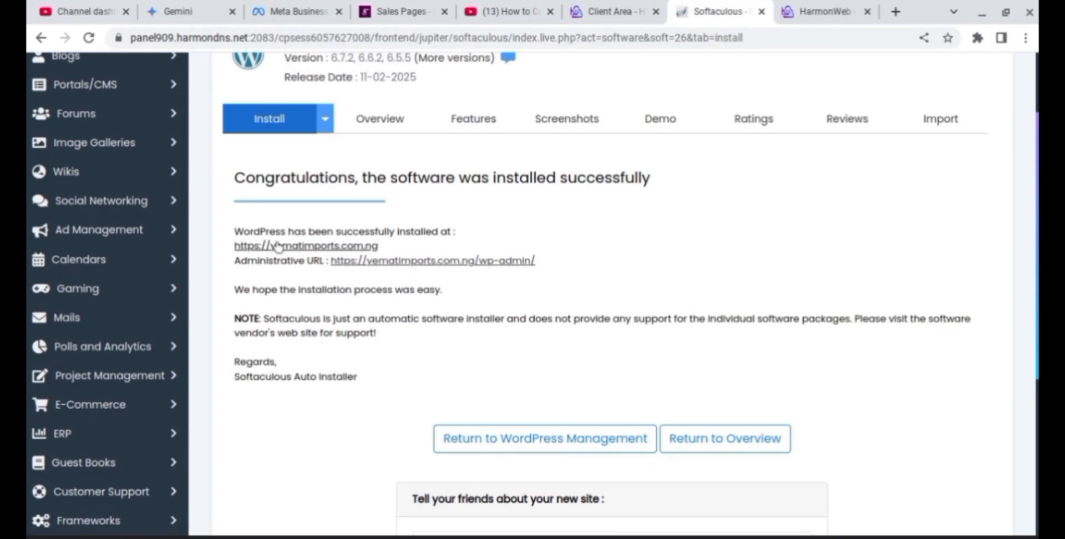
left_click(405, 263)
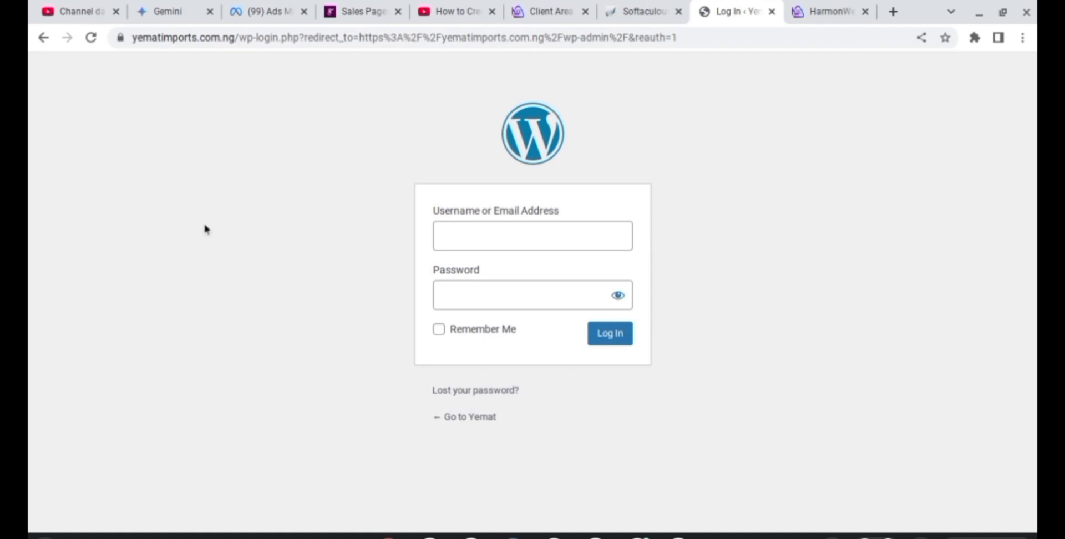
Step: Replace the current web address with yematimports.com.ng/wp-admin and load the WordPress admin page
double_click(316, 44)
left_click(321, 44)
double_click(321, 45)
left_click(321, 45)
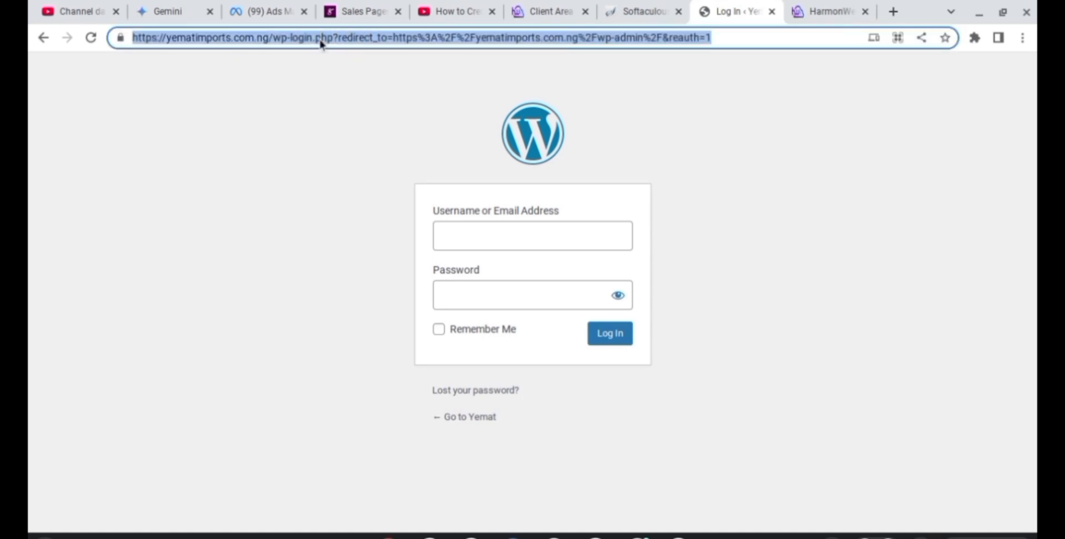
key("BackSpace")
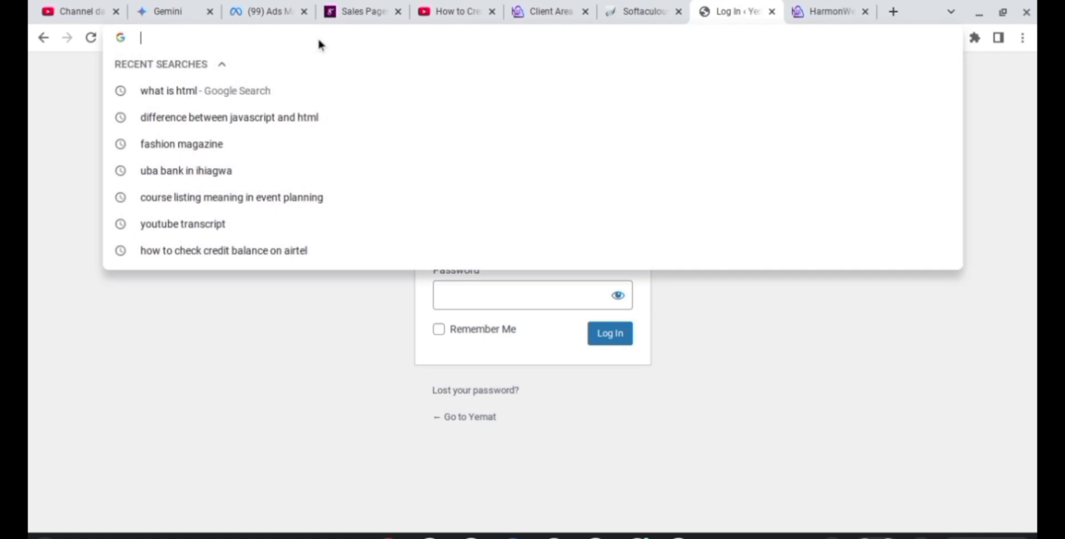
type("yematimports.com.ng")
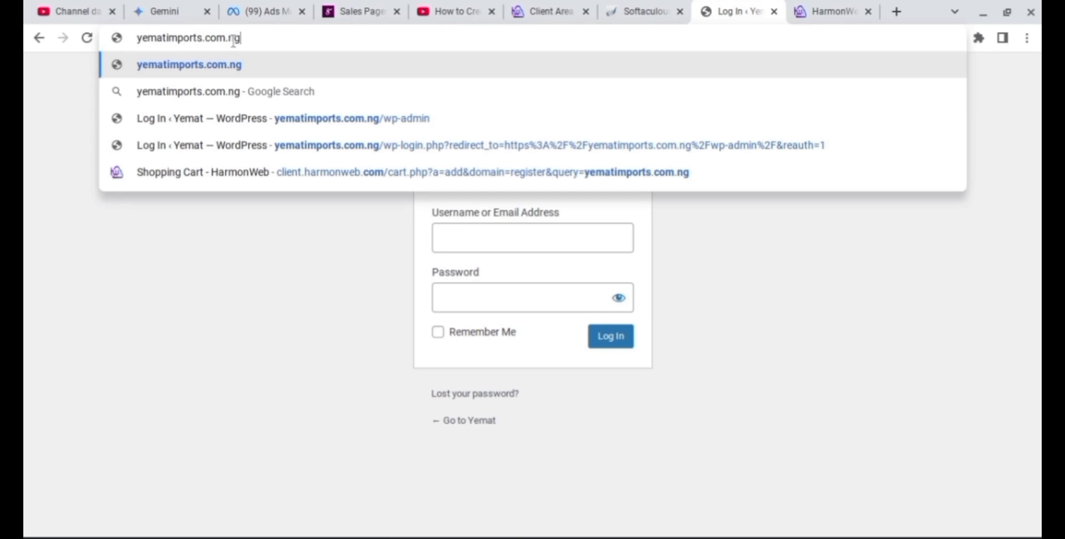
type("/wp")
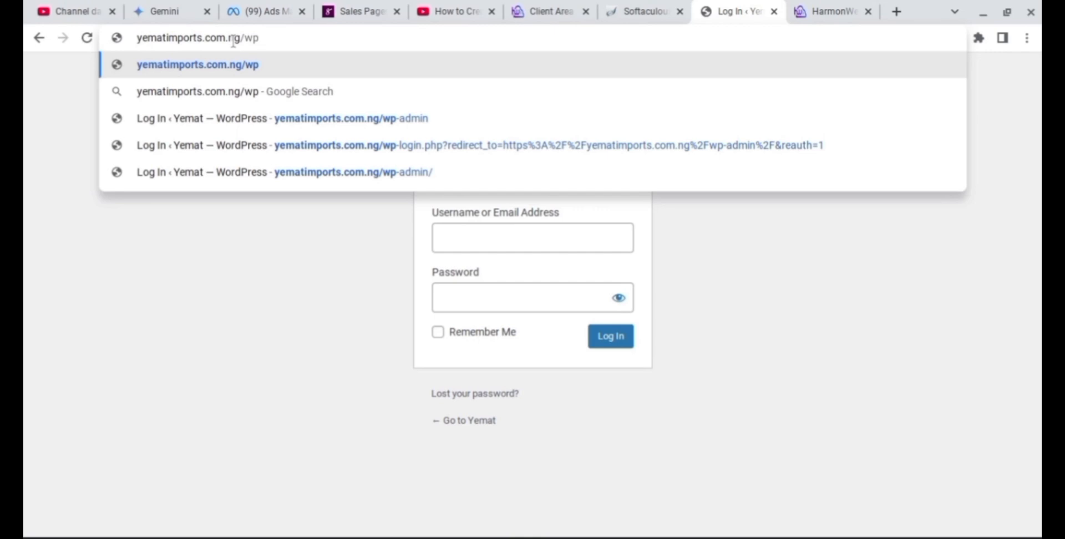
type("-ad")
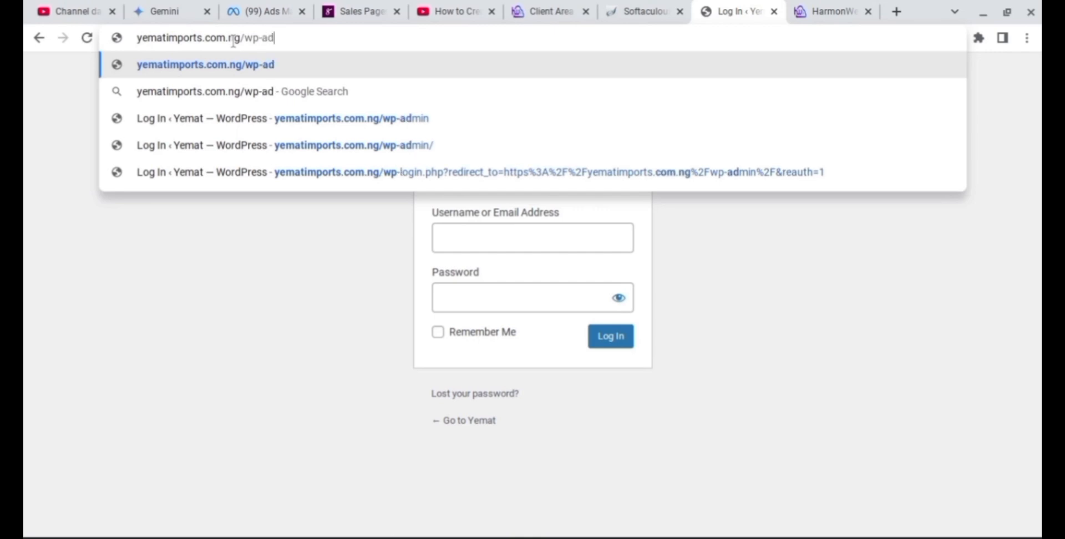
type("im")
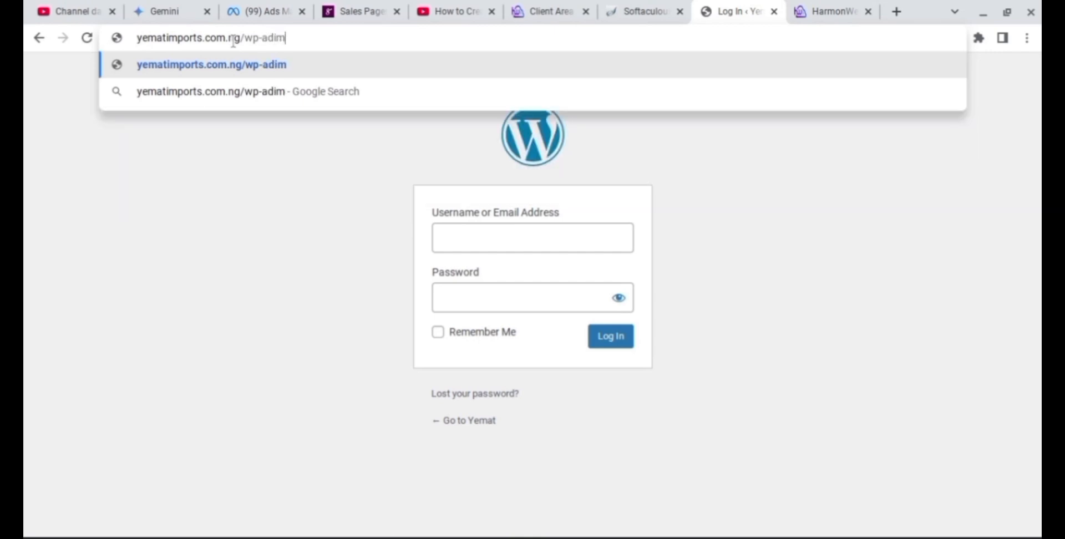
key("BackSpace")
key("BackSpace")
type("m")
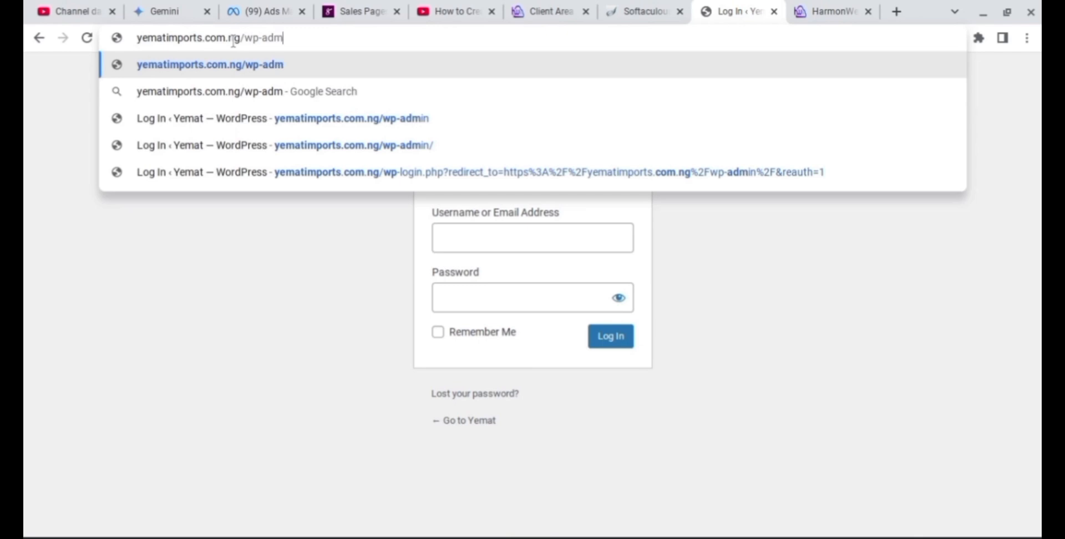
type("in")
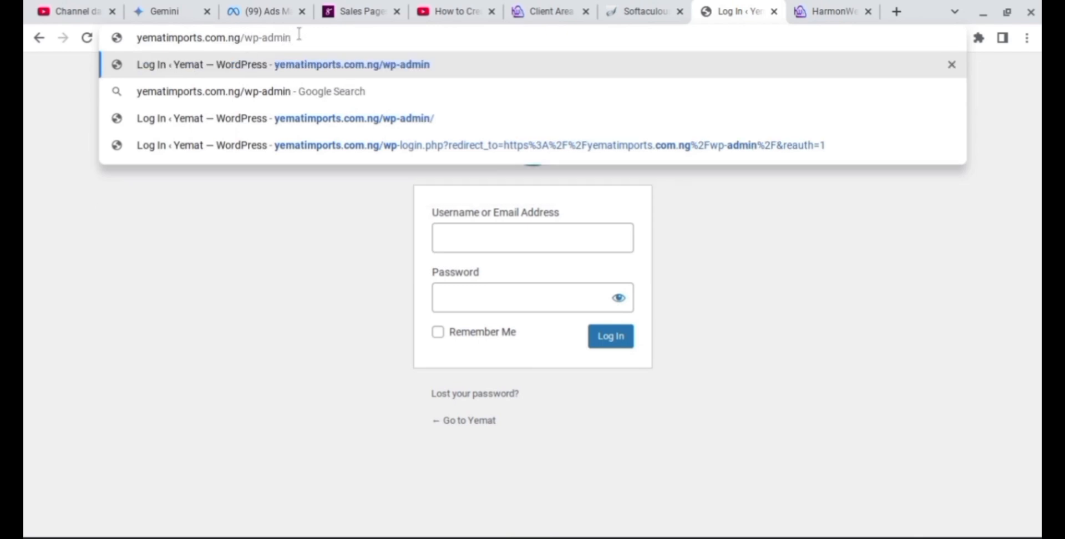
key("Return")
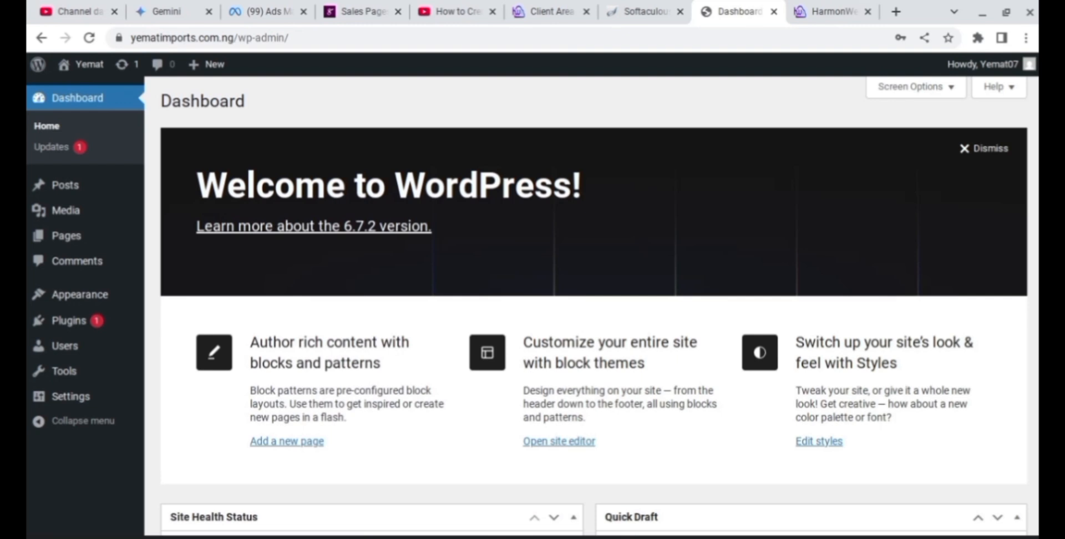
Step: Open the catalogue for adding new themes and search it for "hello elementor"
mouse_move(83, 295)
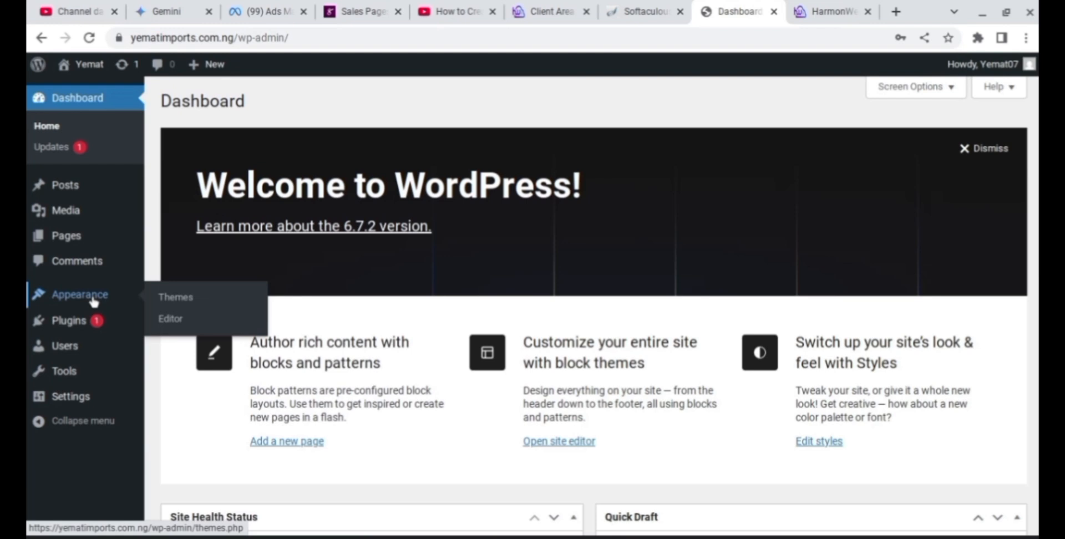
left_click(166, 299)
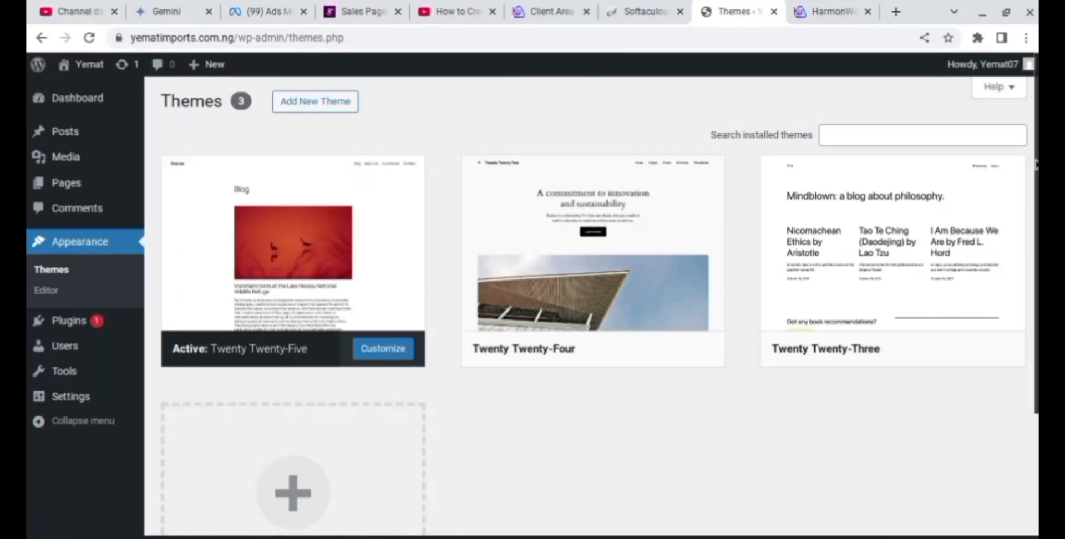
left_click(293, 113)
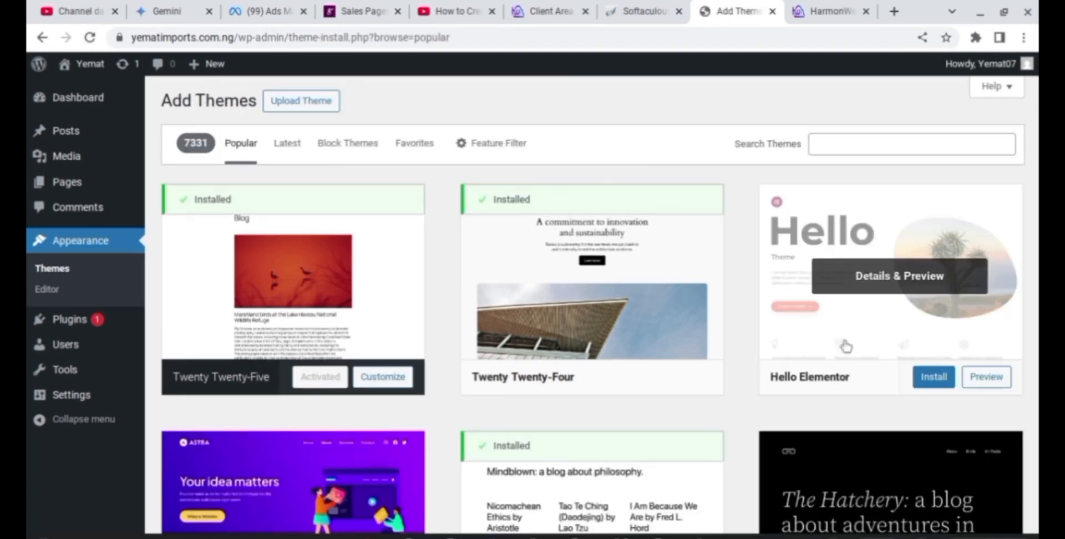
left_click(827, 144)
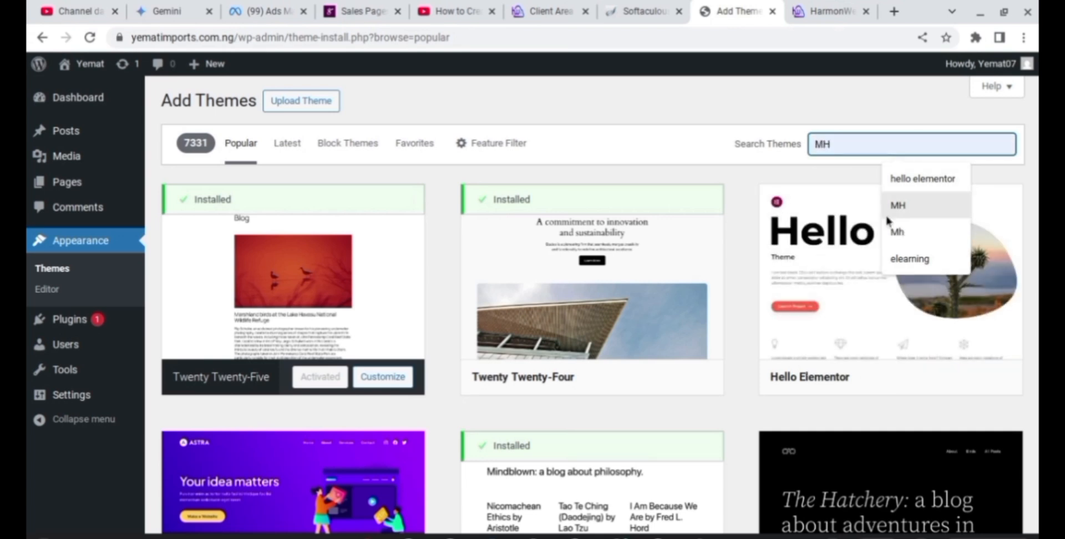
left_click(913, 182)
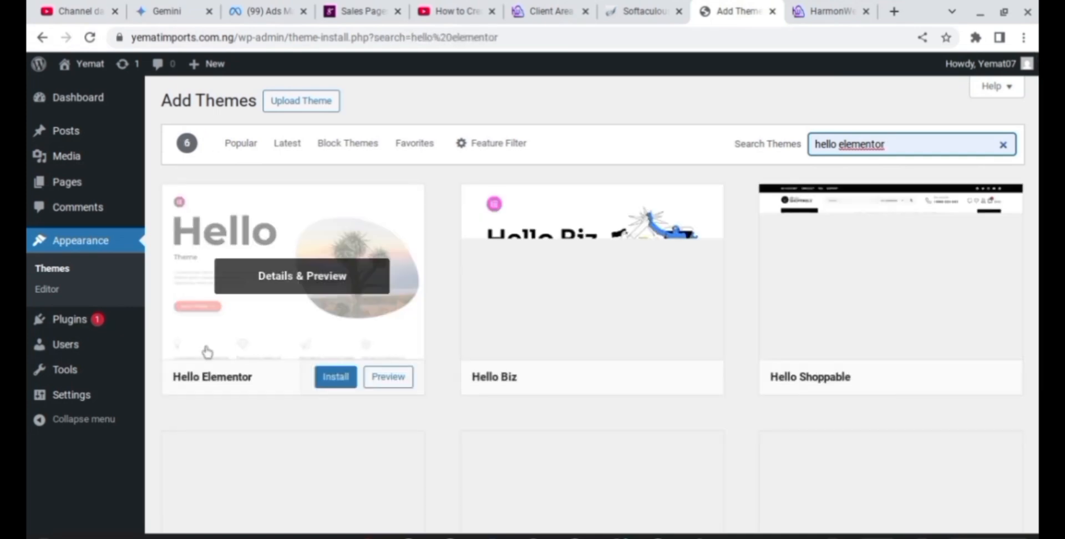
Step: Install the Hello Elementor theme and activate it on the site
left_click(346, 376)
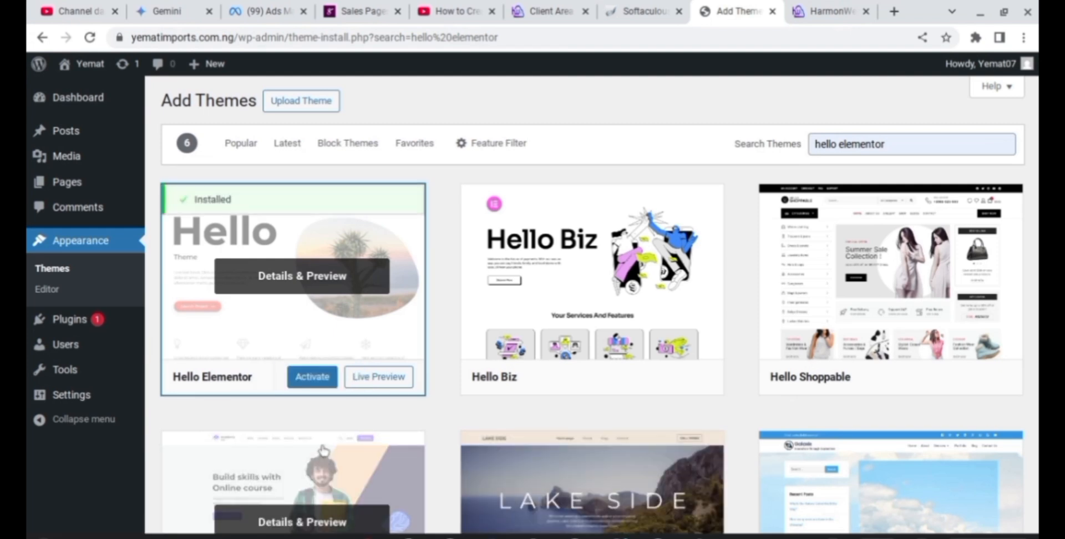
left_click(300, 382)
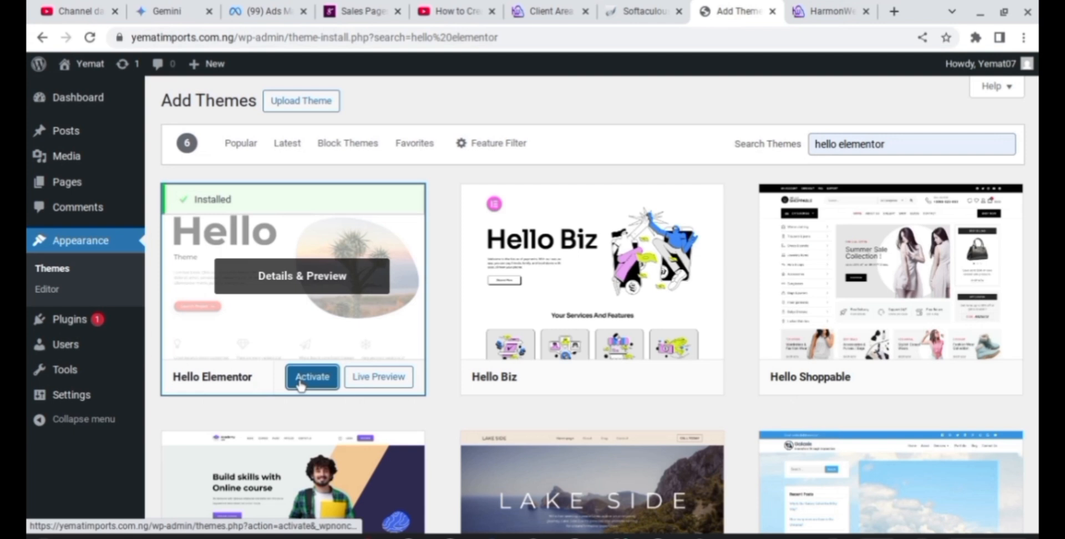
left_click(300, 382)
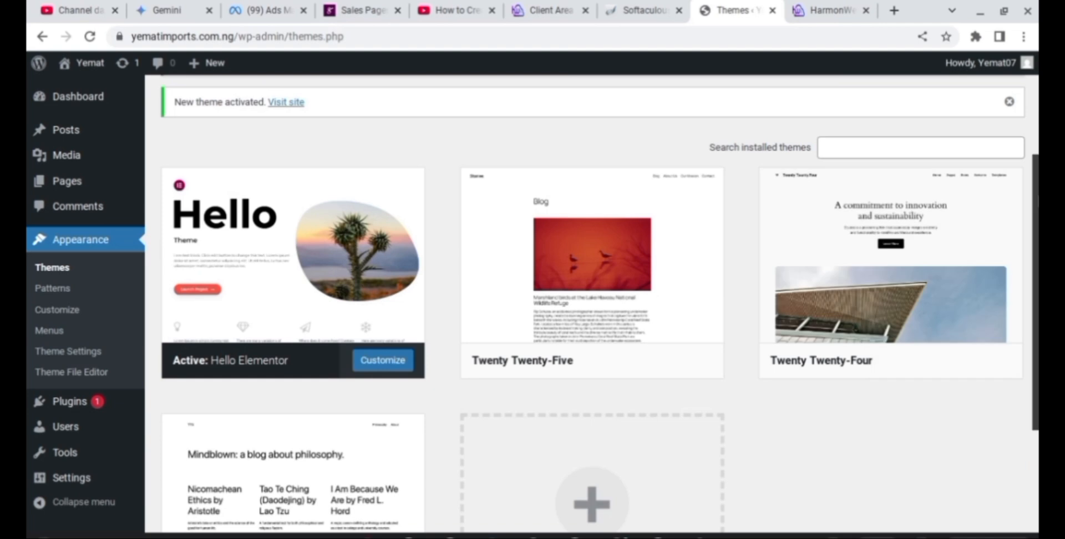
scroll(1030, 111, "up", 3)
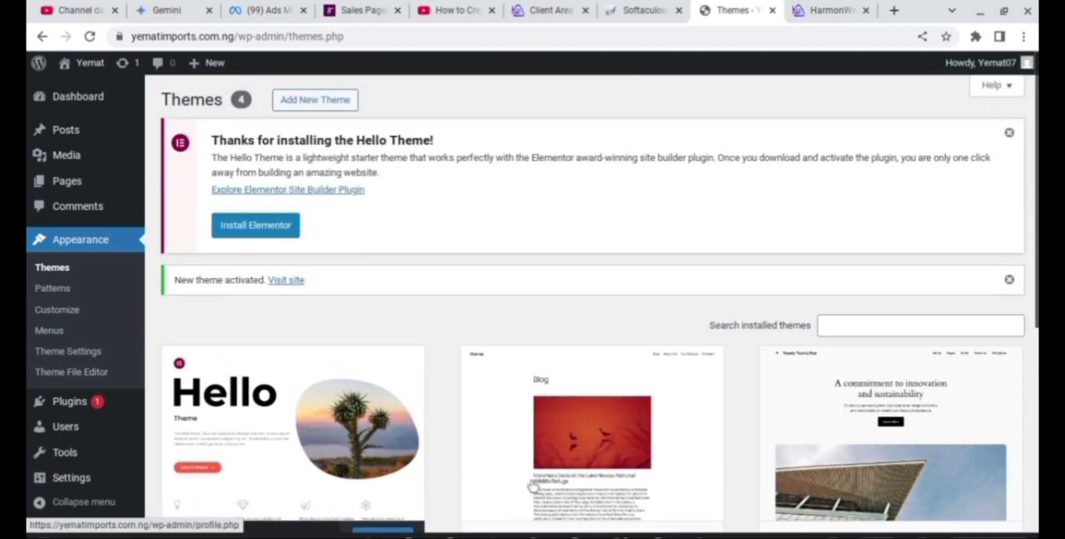
Step: Search the catalogue of new plugins for "elementor" and install Elementor Website Builder
mouse_move(83, 404)
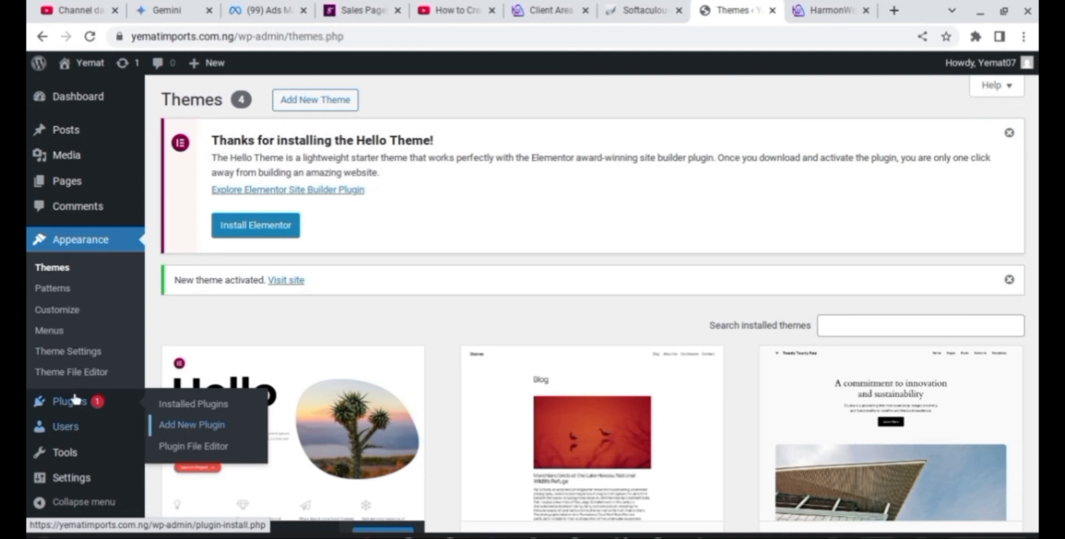
left_click(203, 435)
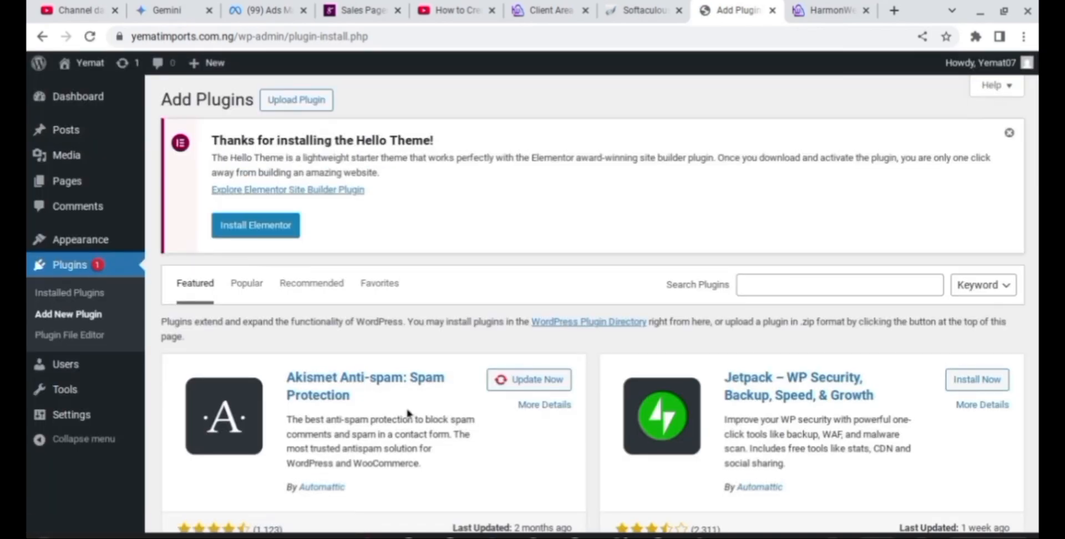
left_click_drag(1037, 167, 1037, 195)
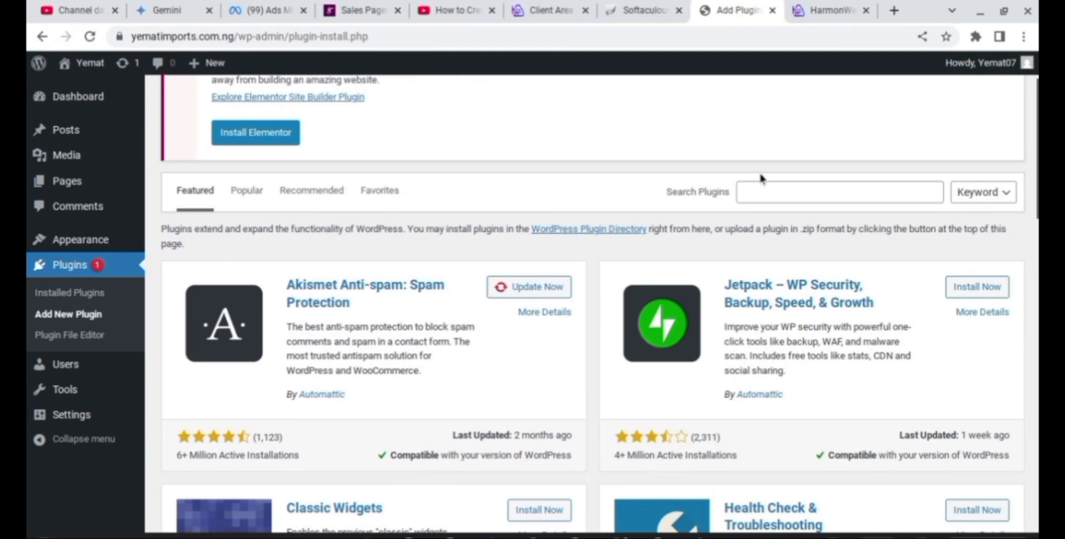
left_click(752, 198)
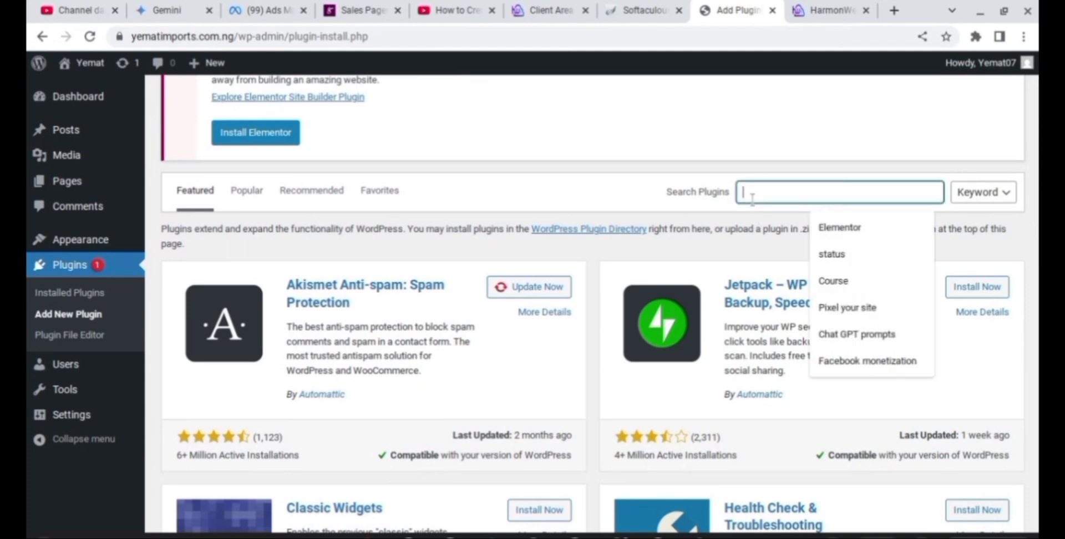
type("elem")
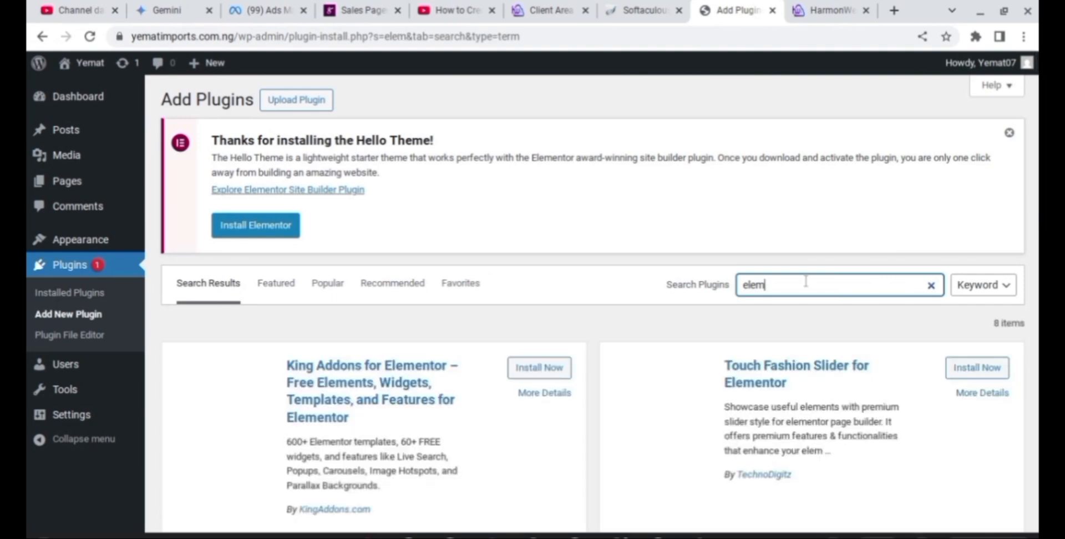
type("entor")
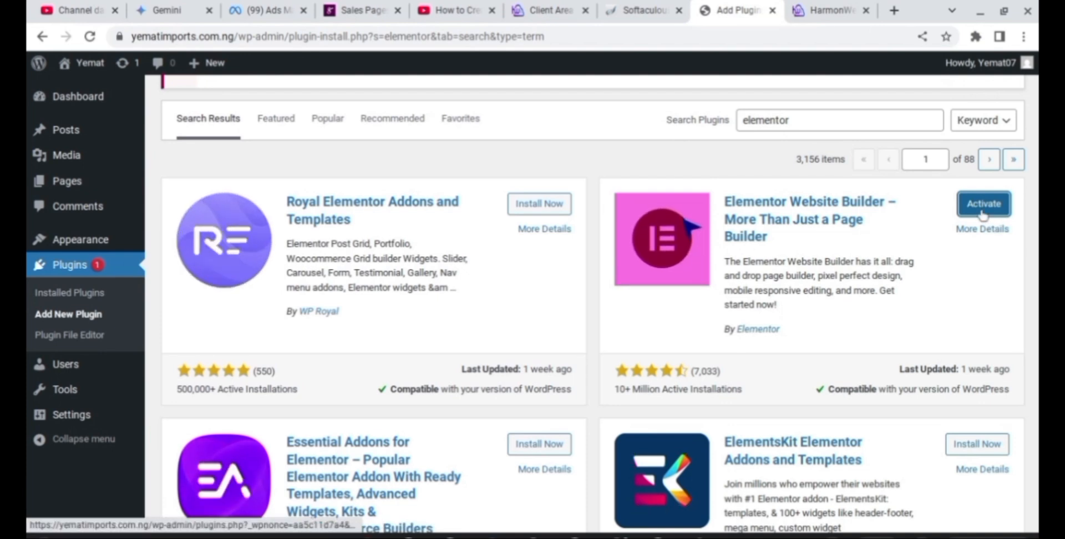
Step: Activate the Elementor Website Builder plugin and exit its onboarding to the WordPress dashboard
left_click(982, 215)
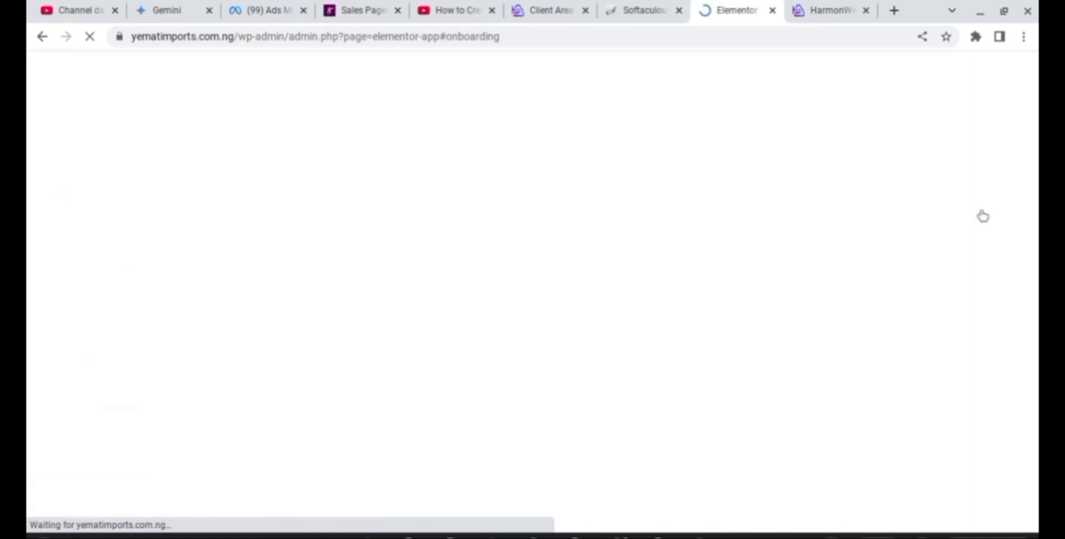
left_click(1018, 72)
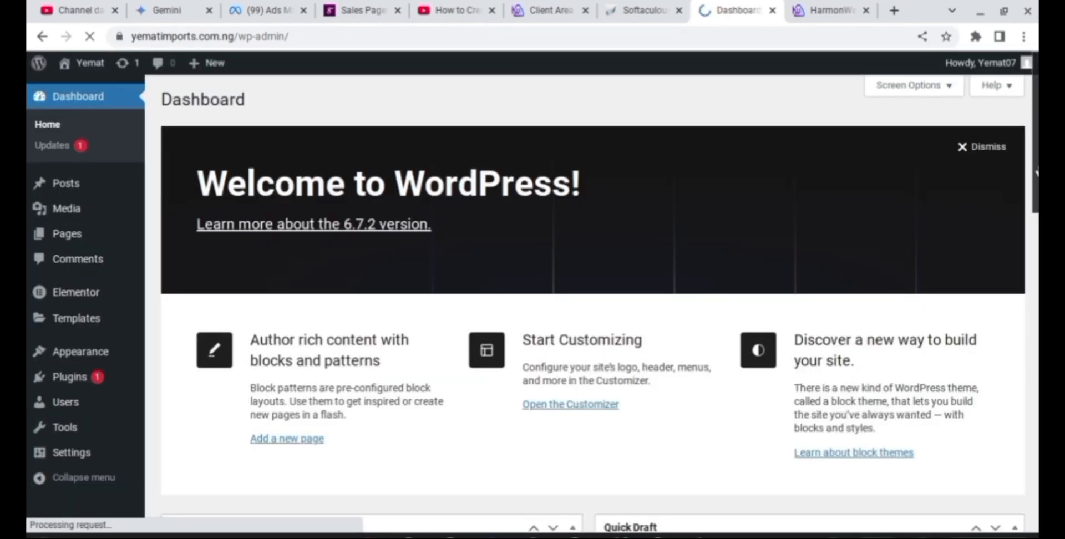
scroll(1037, 126, "down", 9)
scroll(1037, 127, "up", 9)
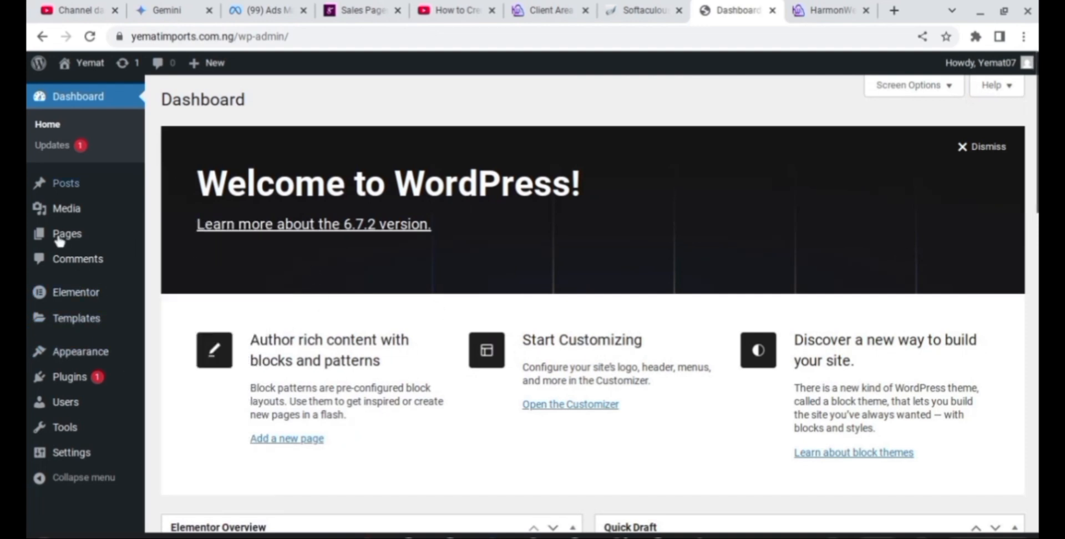
Step: Open the list of installed plugins and look through its entries down to the end
mouse_move(117, 323)
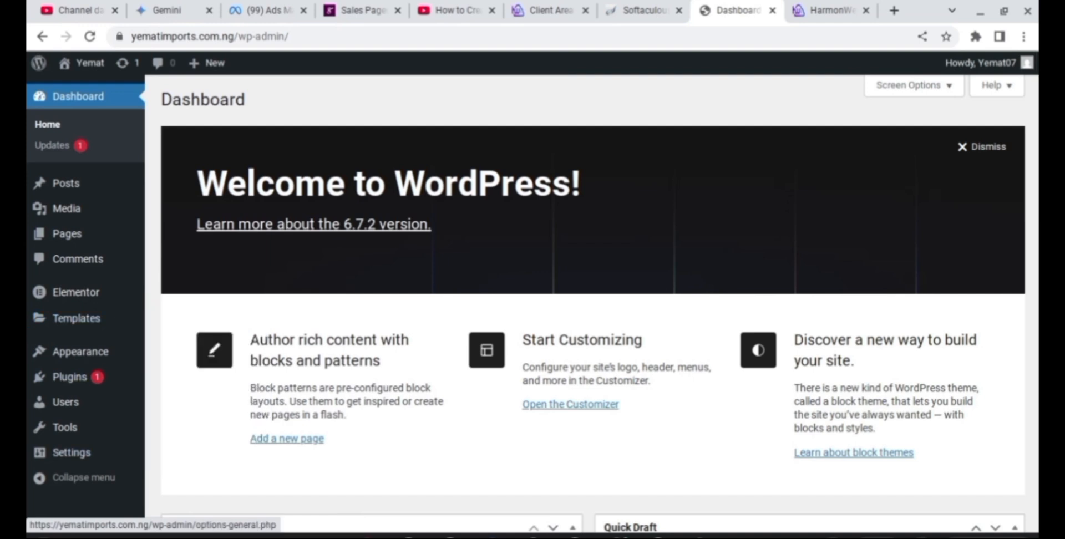
left_click(70, 376)
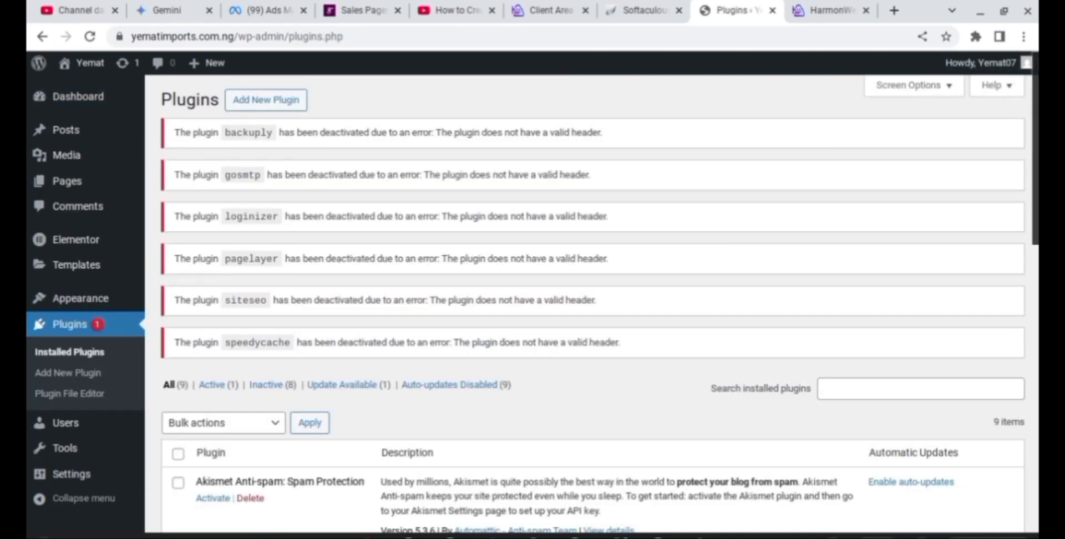
scroll(744, 355, "down", 10)
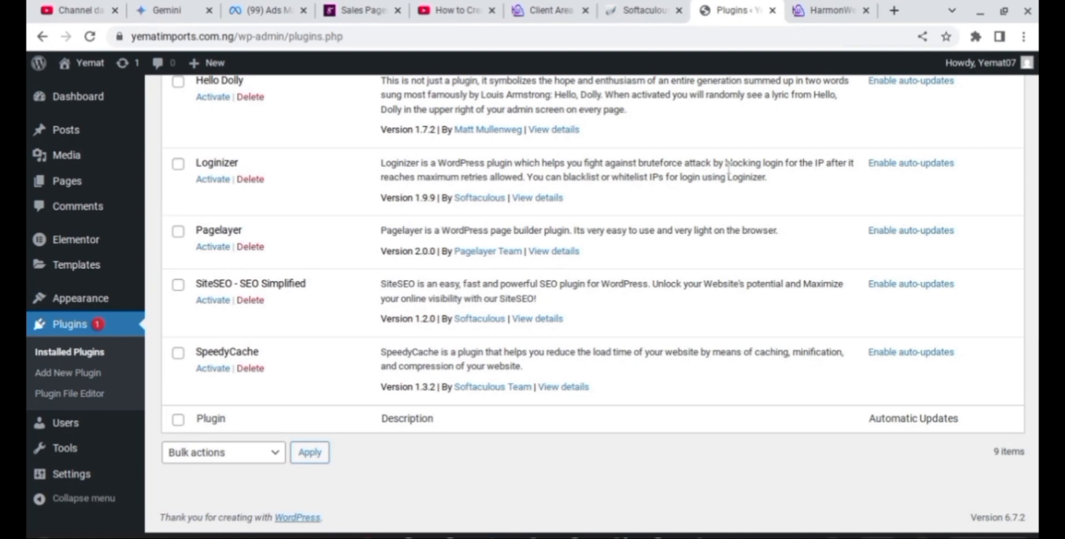
Step: Switch to the HarmonWeb client area and open the product details of the active Starter Plan for yematimports.com.ng
left_click(814, 17)
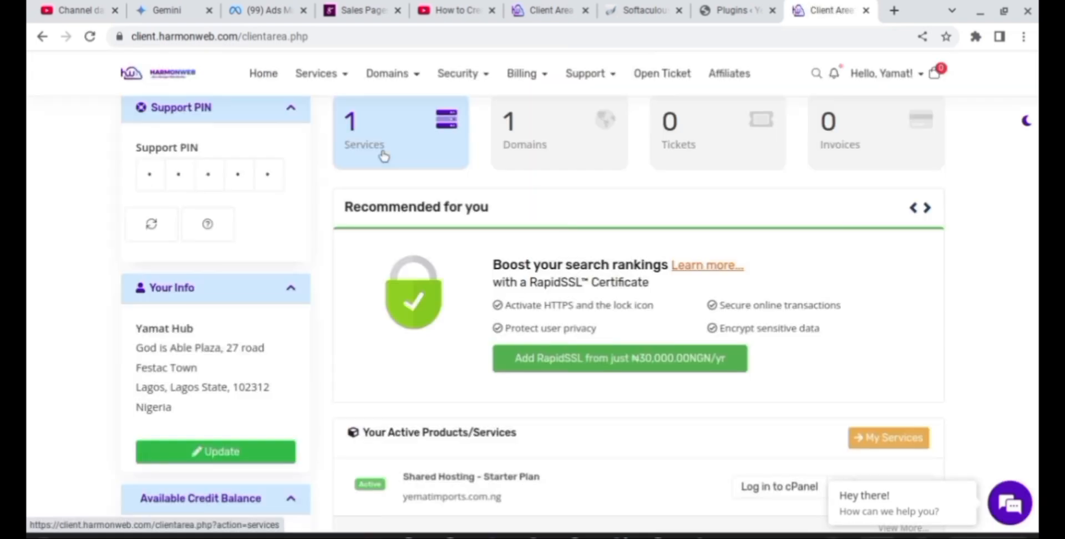
left_click(383, 156)
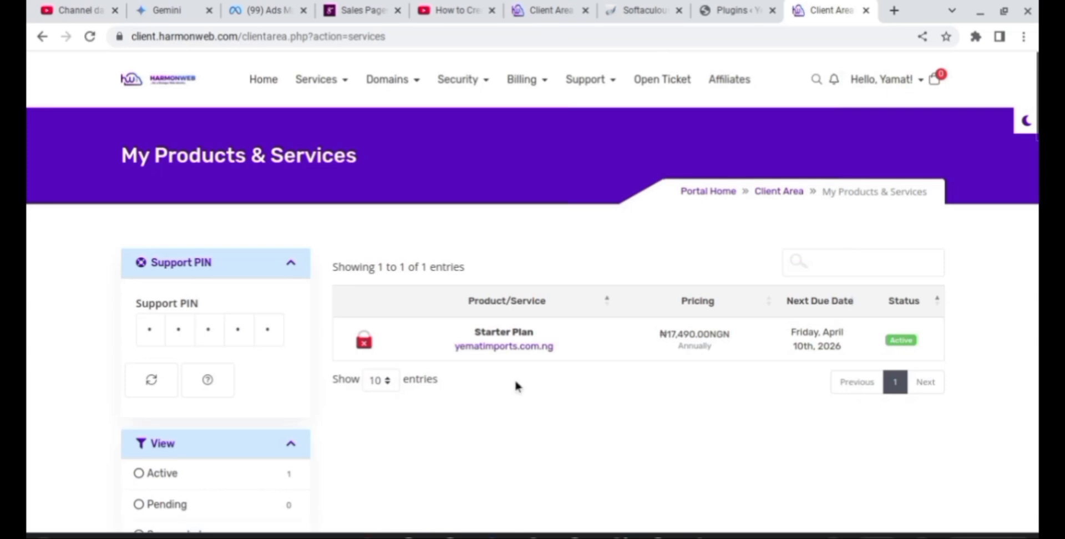
left_click(898, 345)
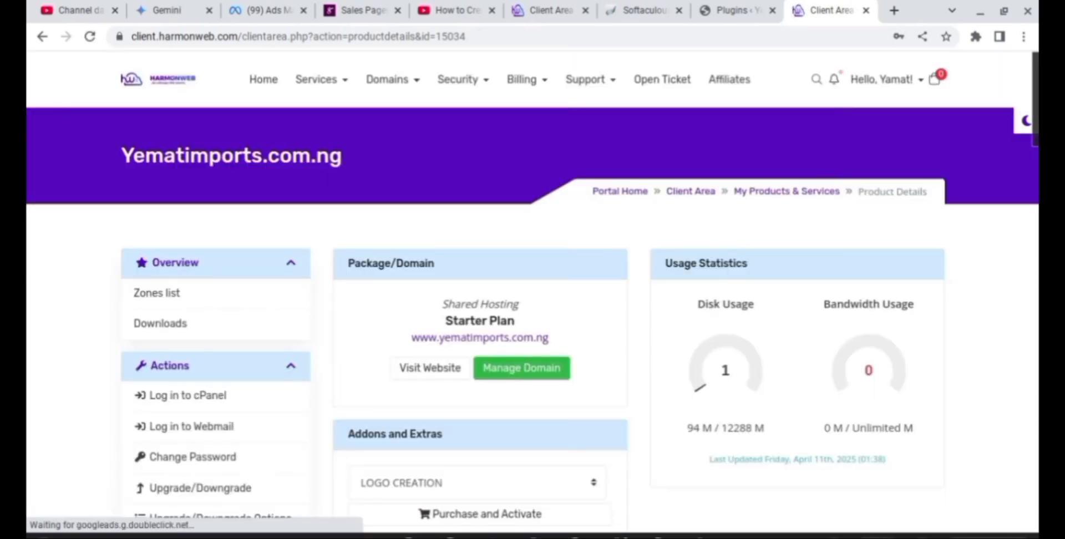
scroll(533, 292, "down", 10)
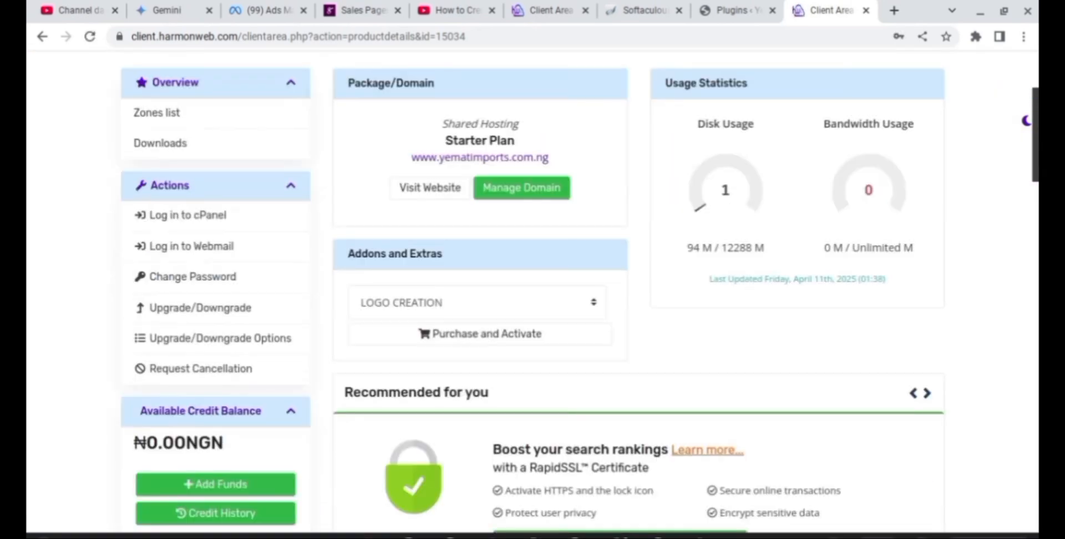
scroll(533, 292, "up", 10)
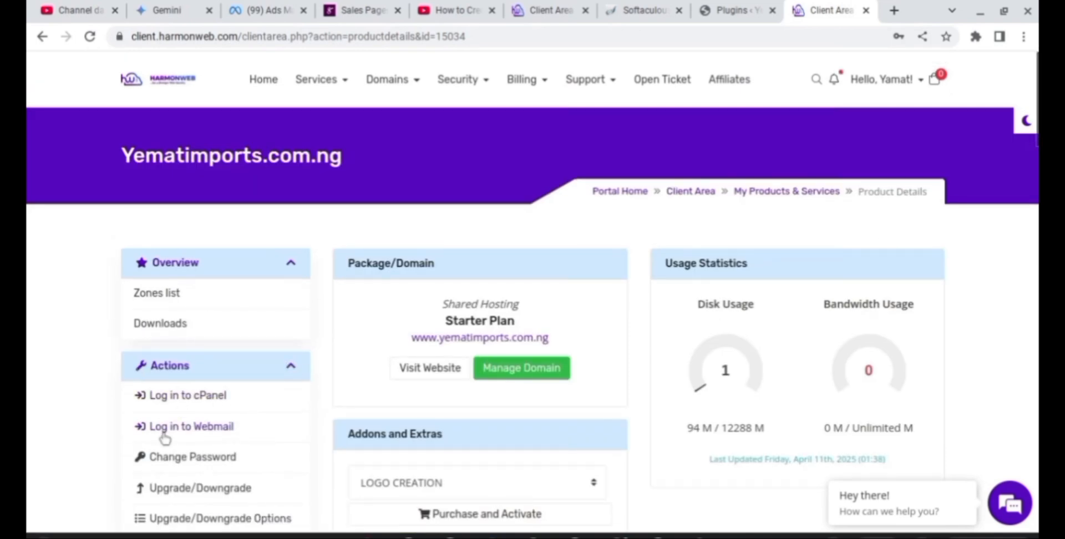
Step: Log in to cPanel for yematimports.com.ng and open public_html/wp-content/plugins in the File Manager
left_click(174, 401)
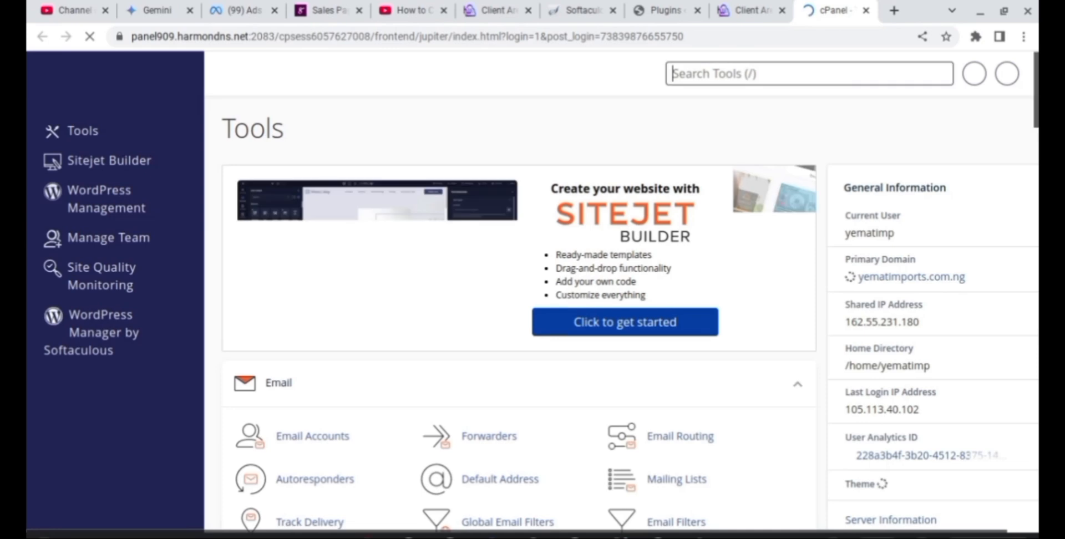
scroll(519, 311, "down", 10)
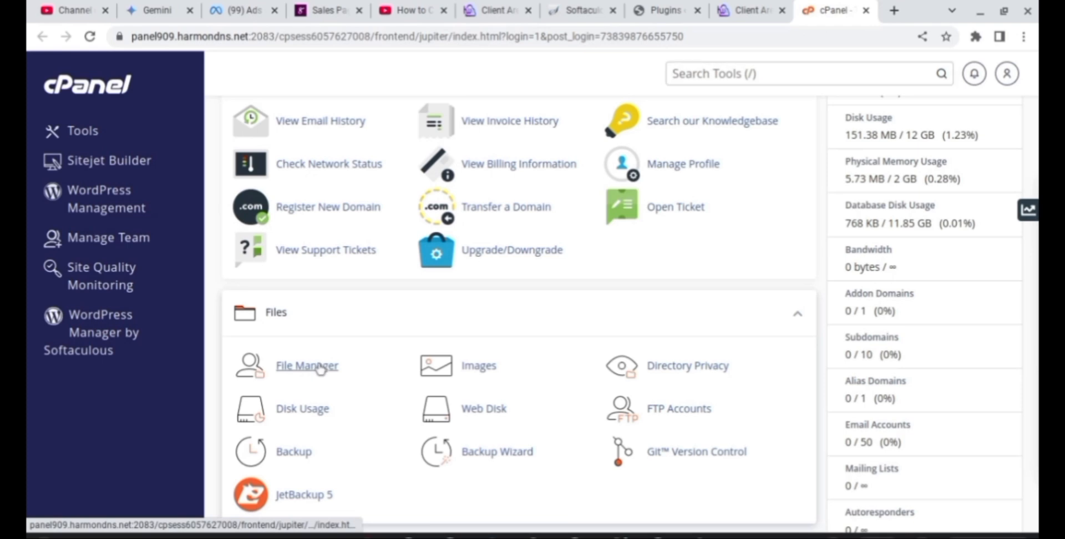
left_click(320, 367)
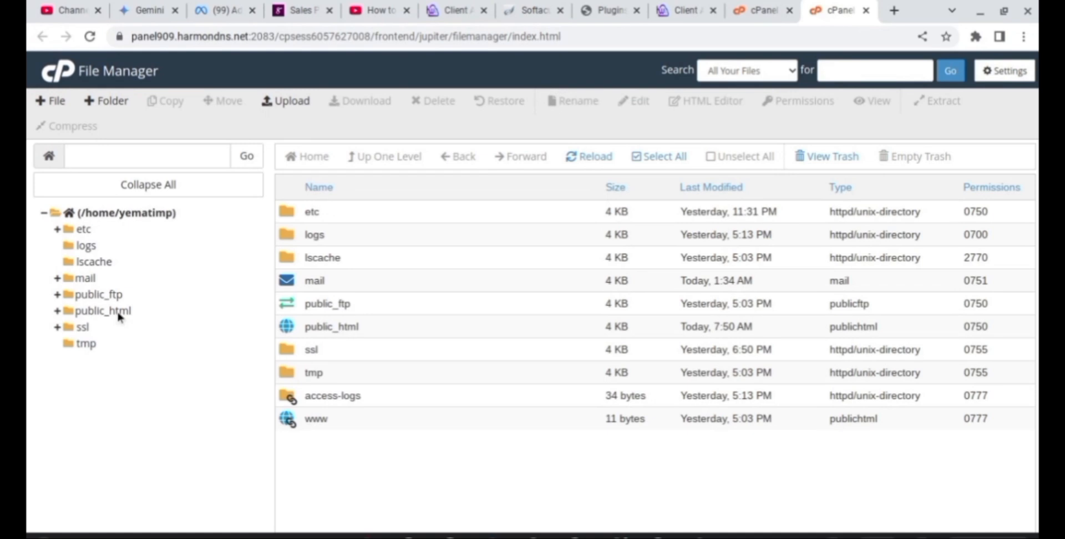
left_click(118, 312)
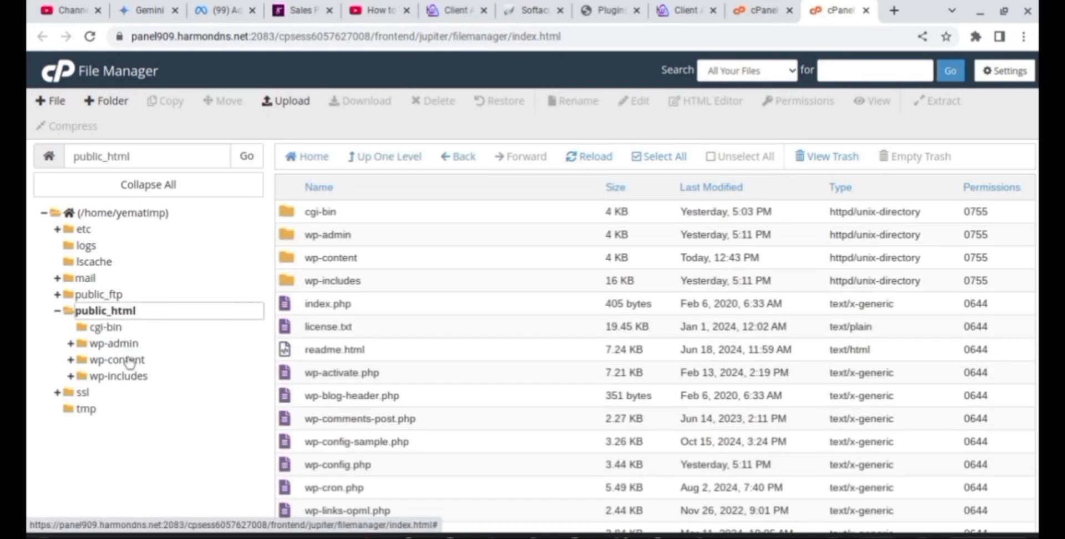
left_click(122, 361)
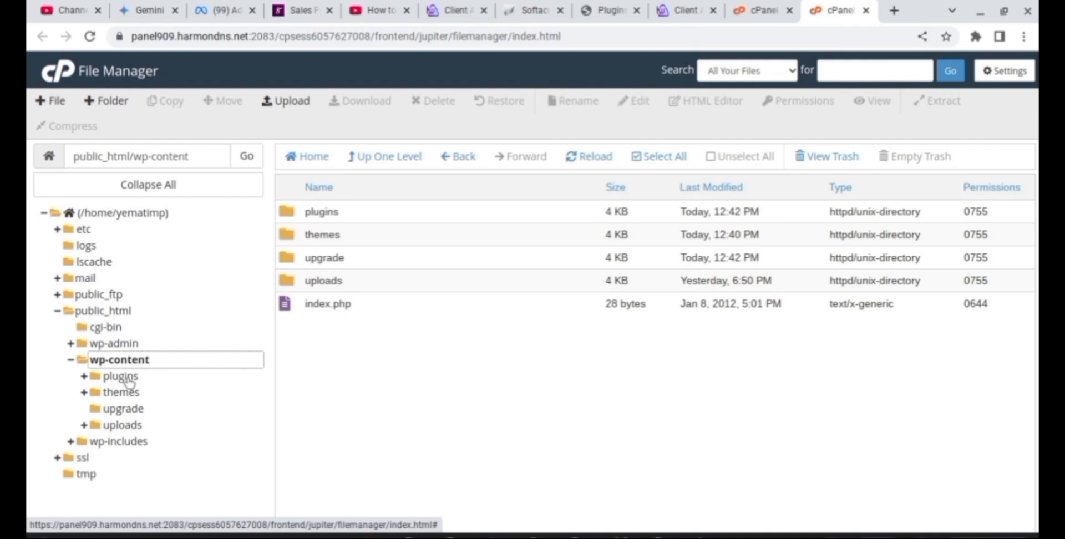
left_click(122, 377)
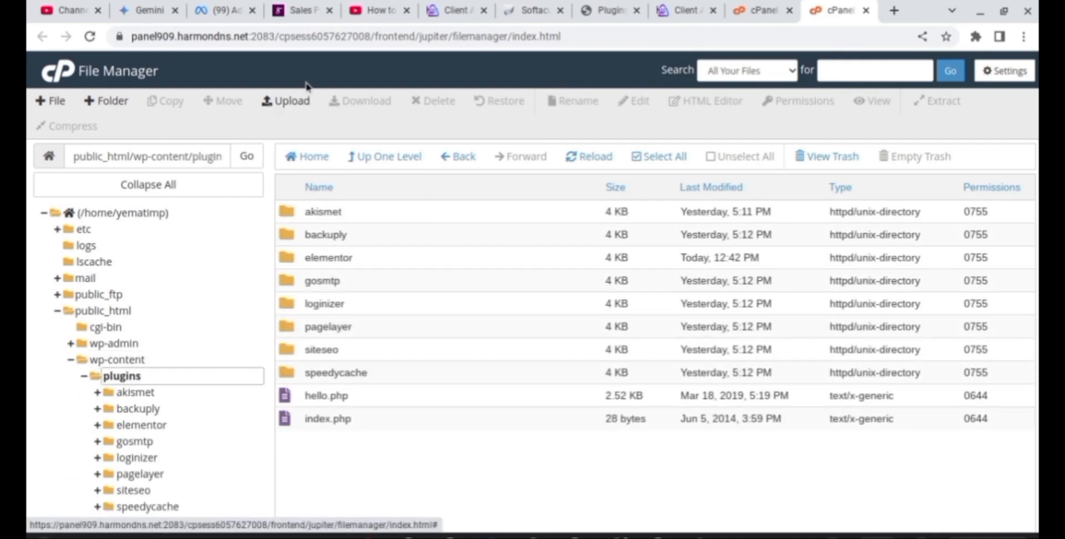
Step: Find elementor-pro (3) (1).zip in Downloads by searching "elementor", upload it to the plugins folder and return to that folder
left_click(285, 103)
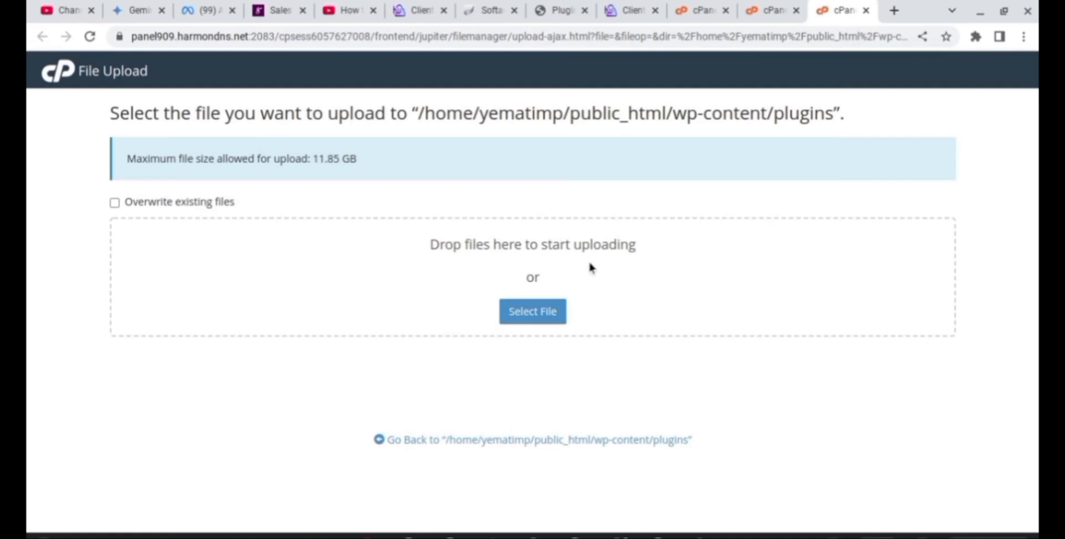
left_click(538, 320)
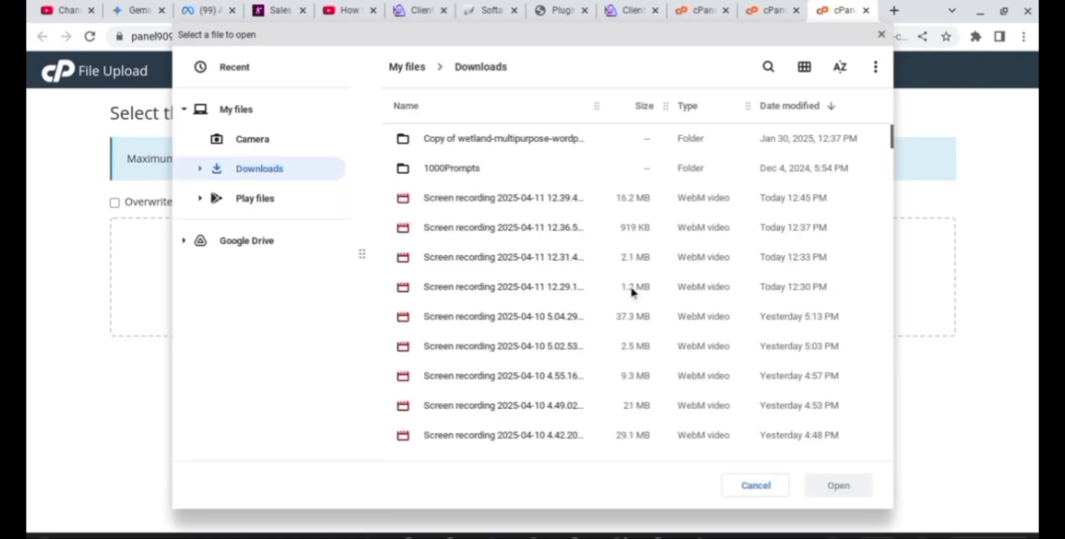
mouse_move(888, 143)
left_mouse_down()
mouse_move(889, 161)
mouse_move(889, 136)
left_mouse_up()
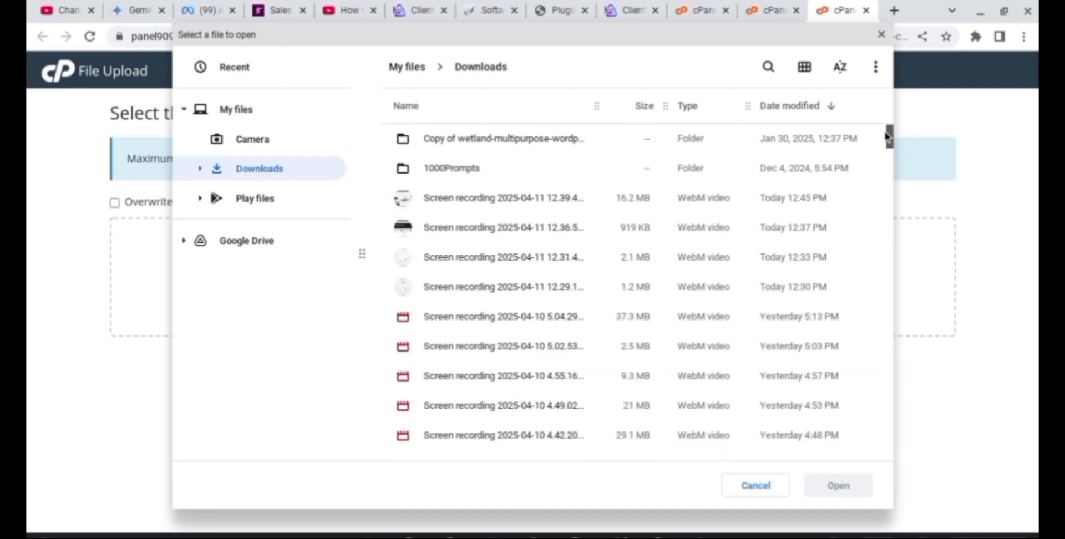
left_click(766, 66)
type("e")
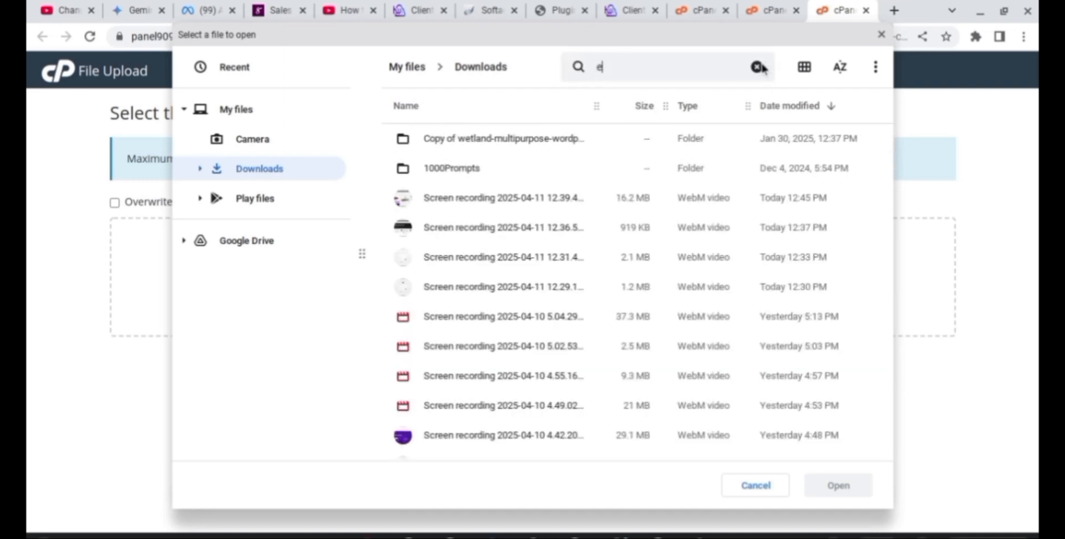
type("lementor")
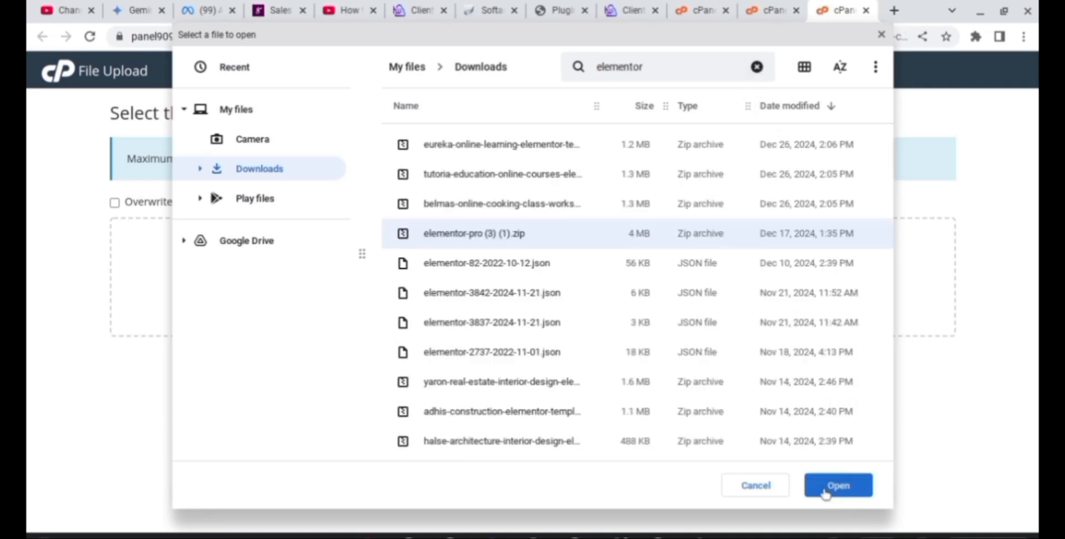
left_click(825, 490)
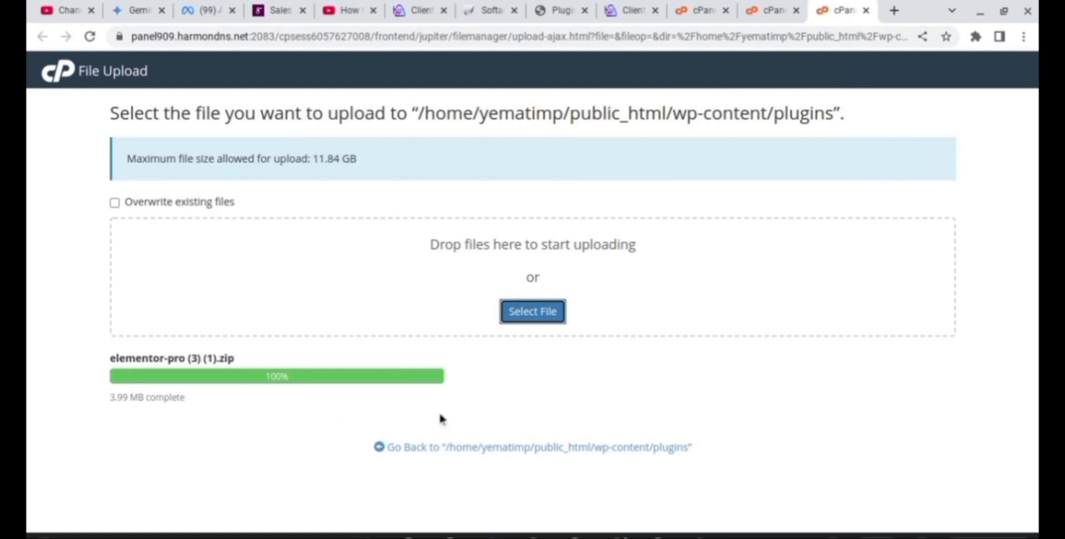
left_click(476, 452)
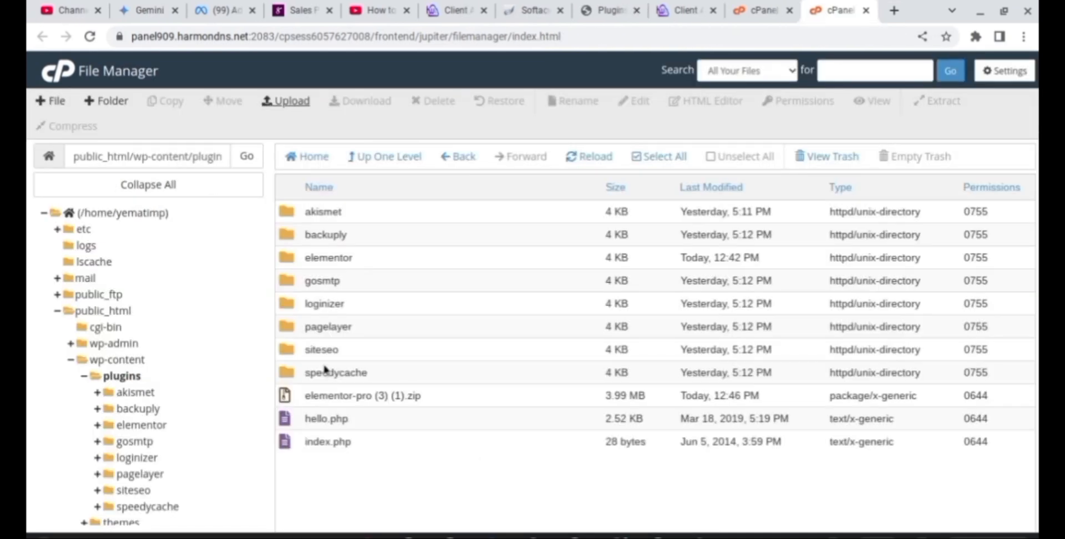
Step: Extract elementor-pro (3) (1).zip inside the plugins folder and dismiss the extraction results
left_click(413, 396)
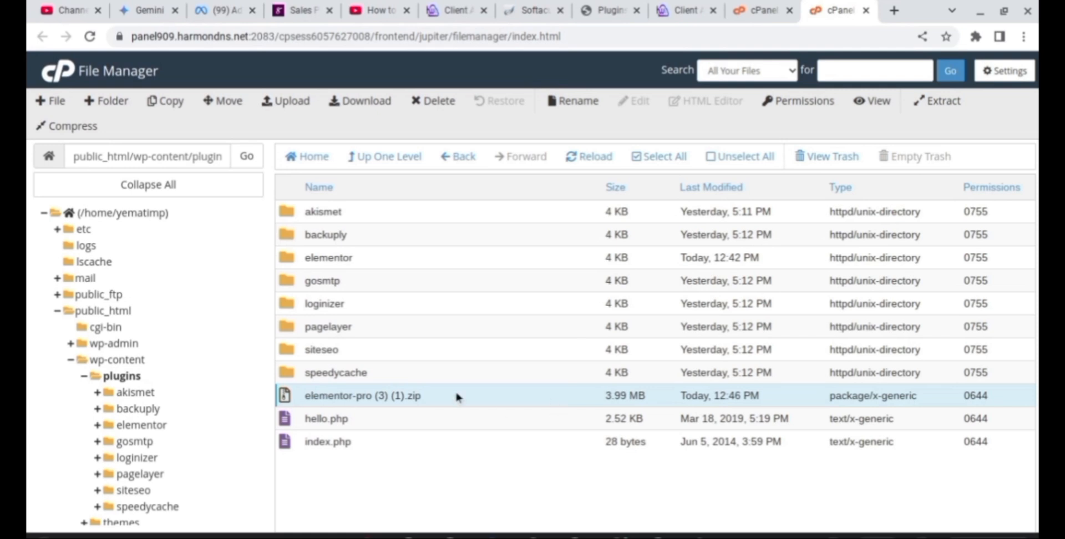
left_click(943, 101)
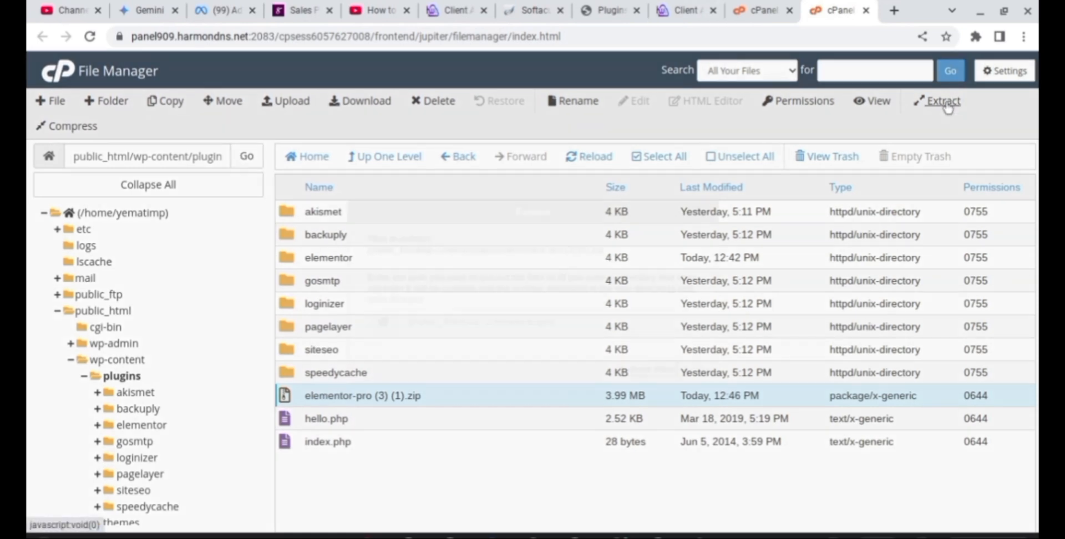
left_click(647, 370)
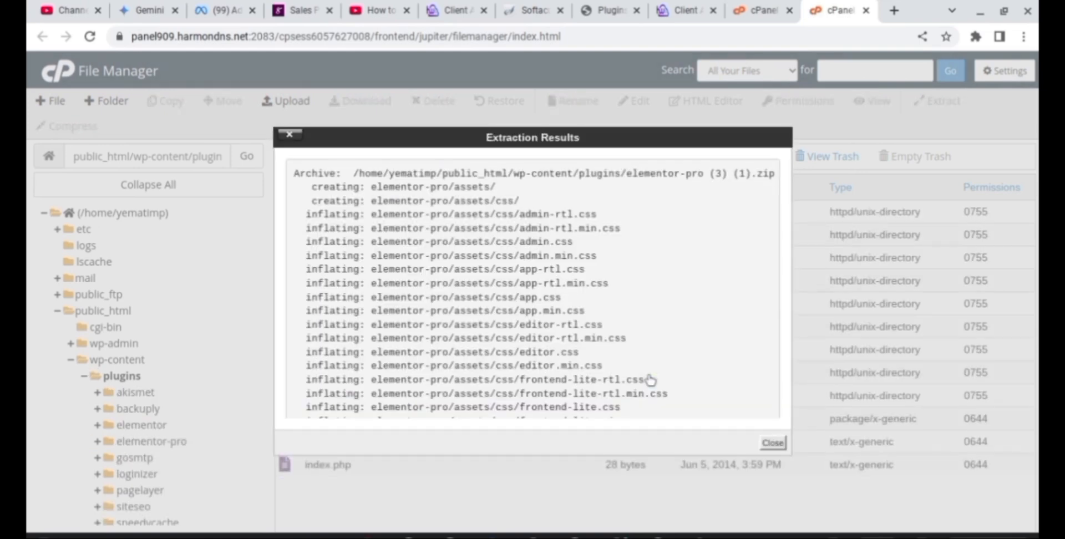
left_click(773, 443)
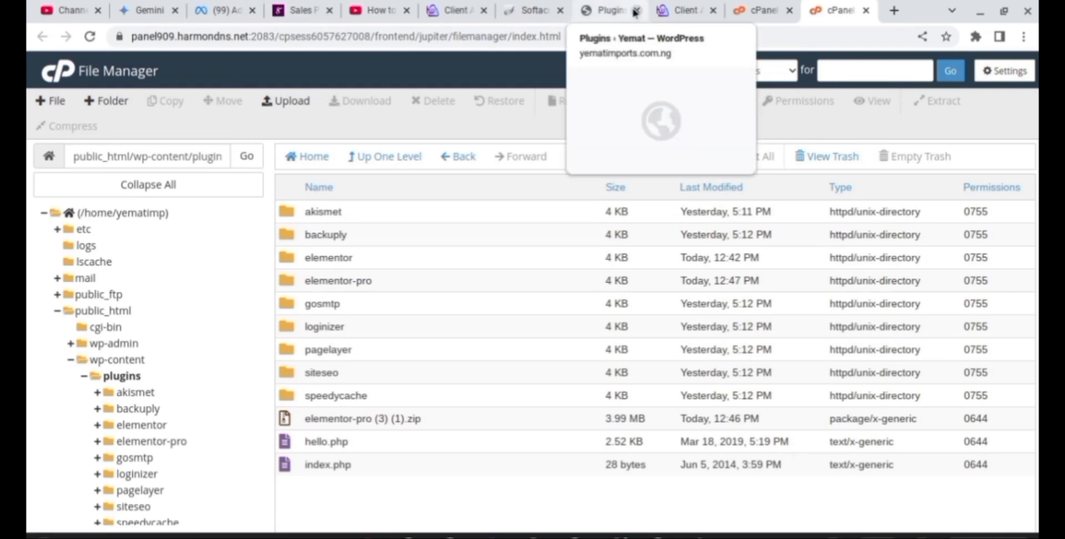
Step: Switch to the WordPress admin site, reload the installed plugins list and activate Elementor Pro
left_click(605, 6)
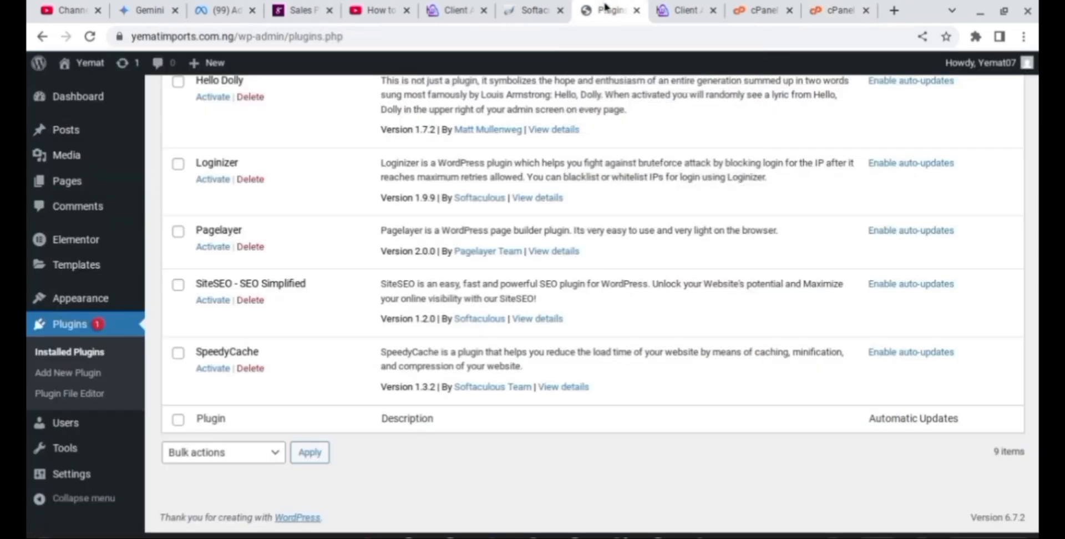
left_click_drag(1035, 413, 1036, 127)
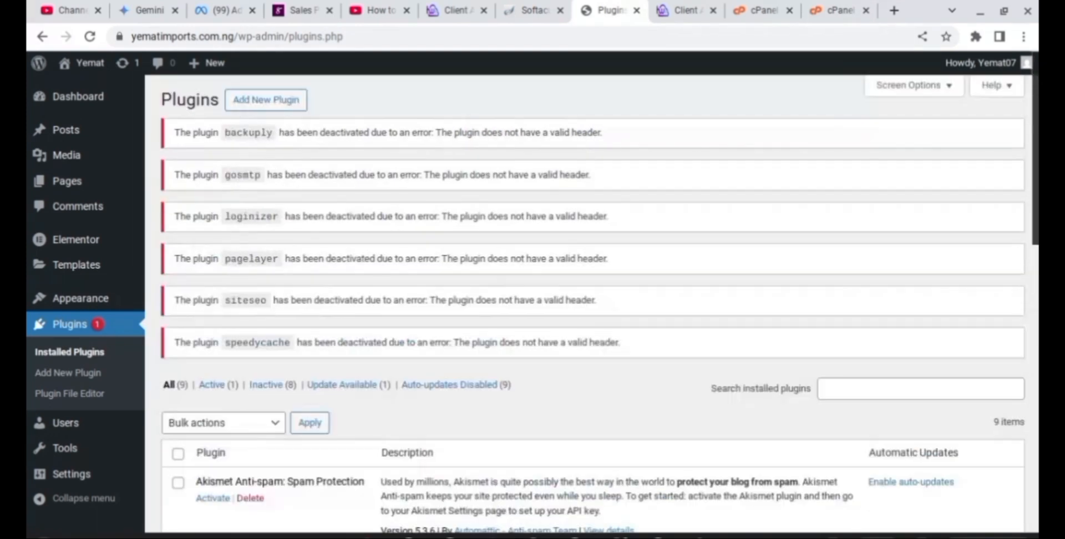
left_click(89, 37)
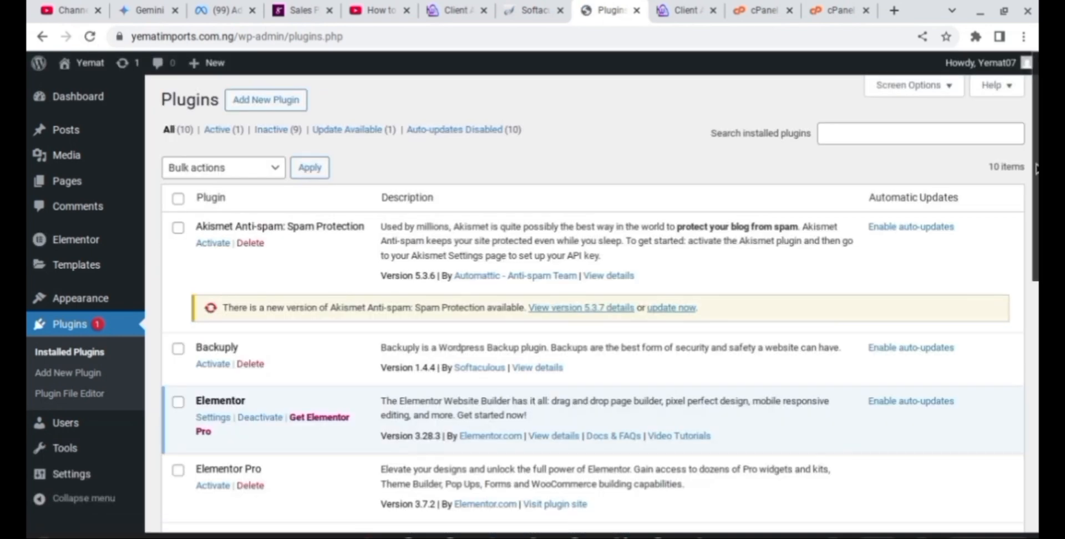
scroll(1035, 169, "down", 2)
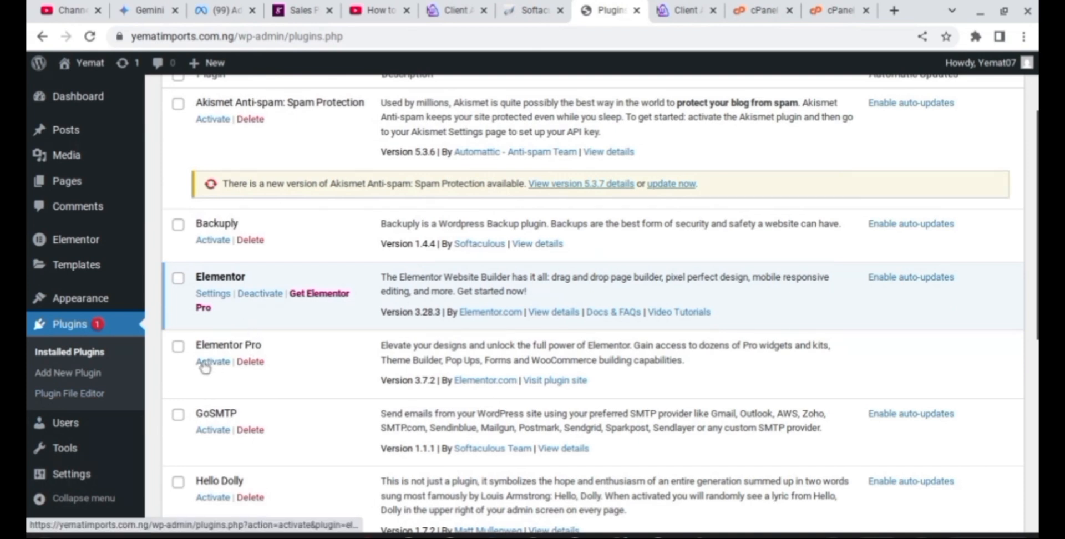
left_click(205, 363)
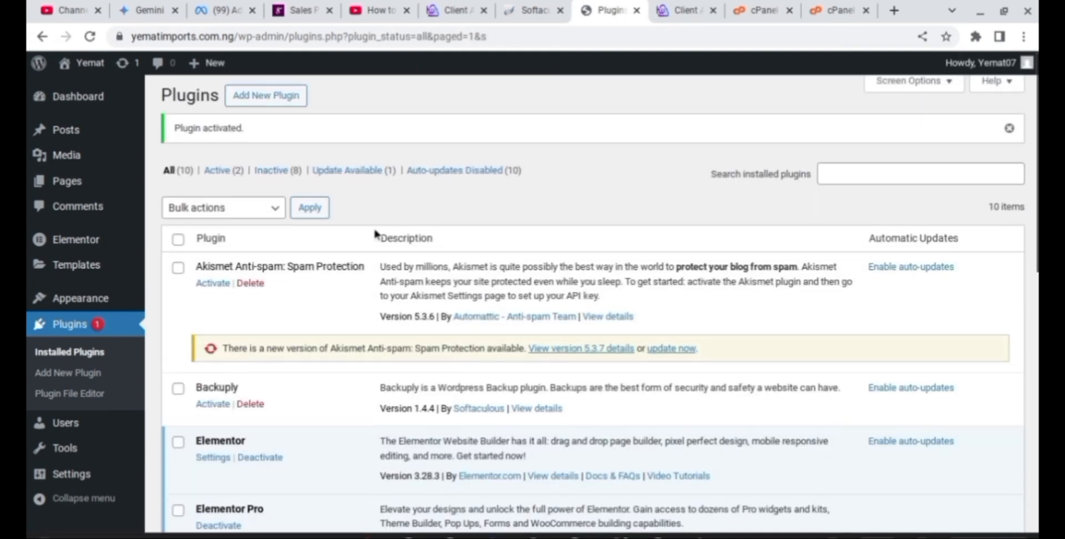
Step: Search the catalogue of new plugins for "envato", then install and activate Envato Elements – Photos & Elementor Templates
left_click(272, 100)
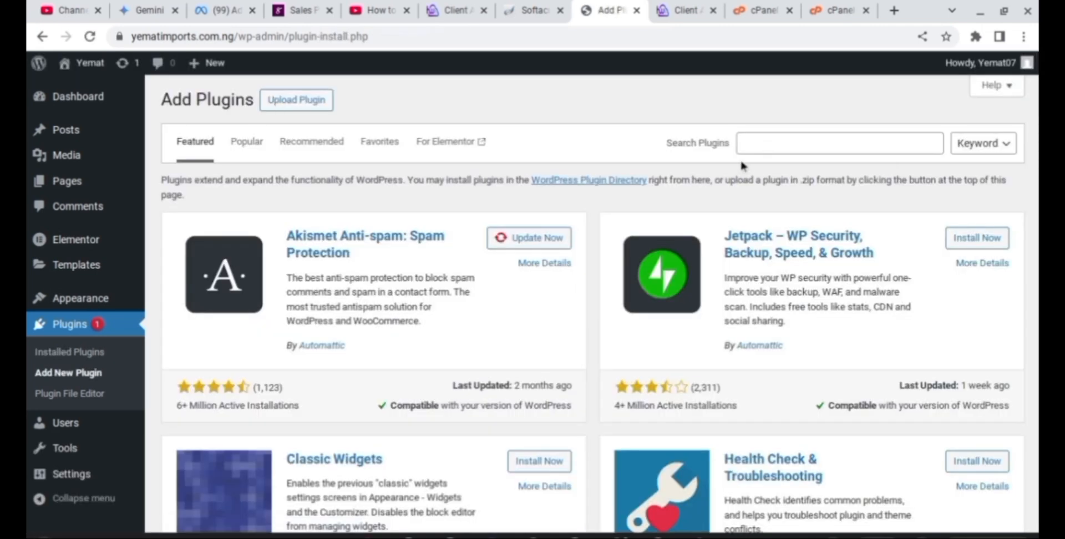
left_click(773, 147)
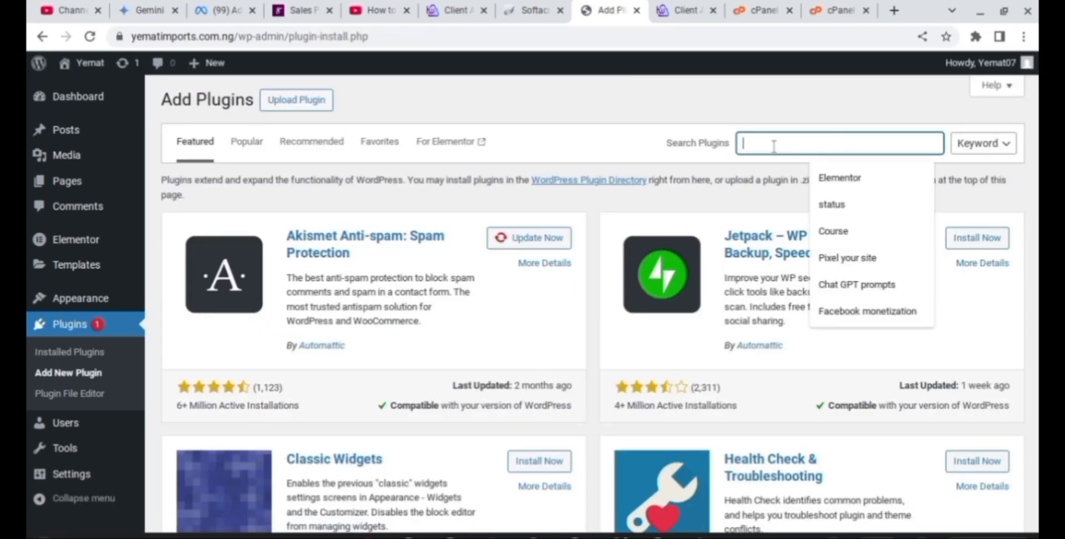
type("envato")
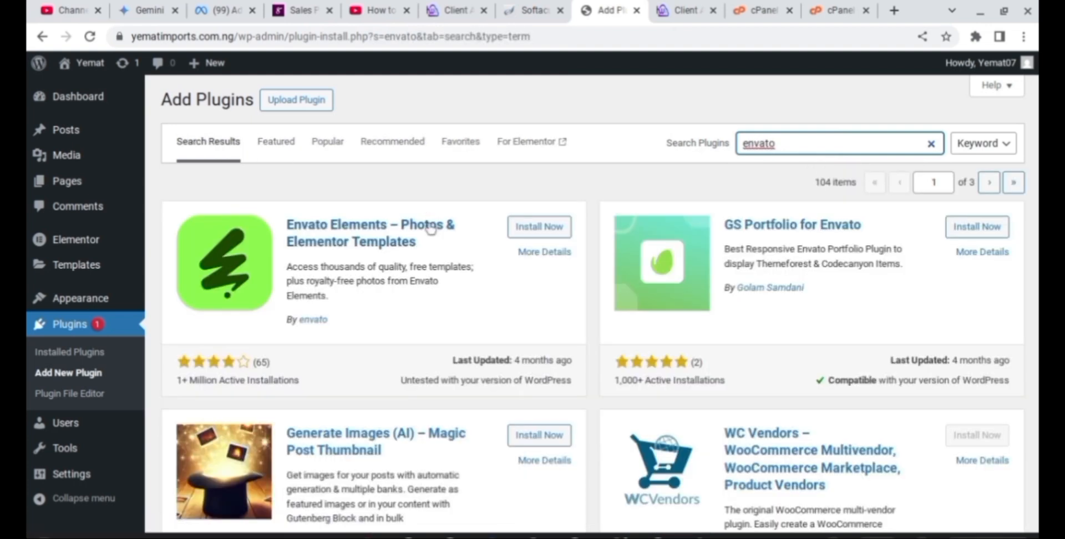
left_click(555, 235)
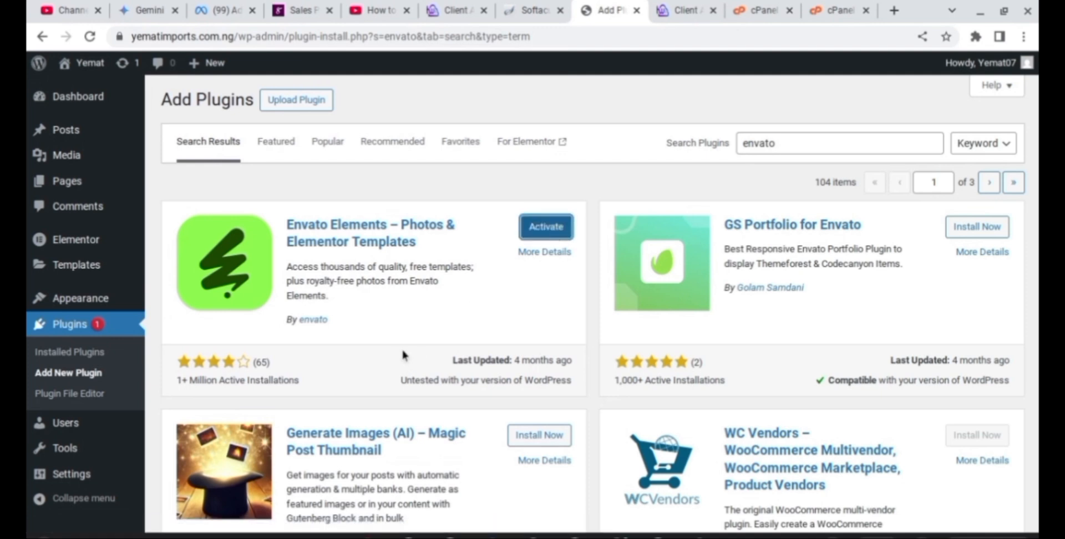
left_click(554, 239)
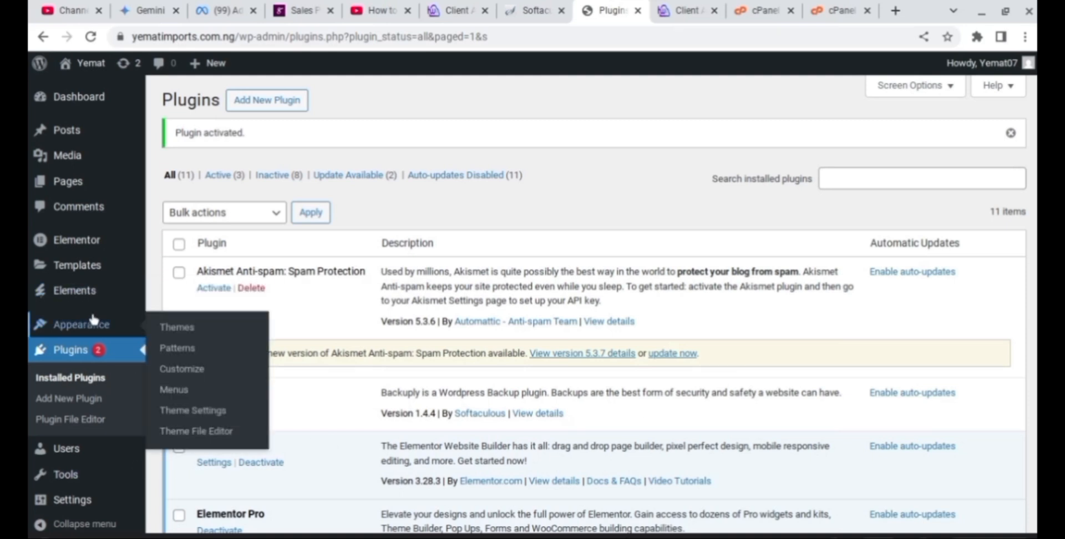
Step: Open the Installed Kits page of Elements, and in the Files app open the personal _ CV folder inside the personal & CV zip
mouse_move(92, 291)
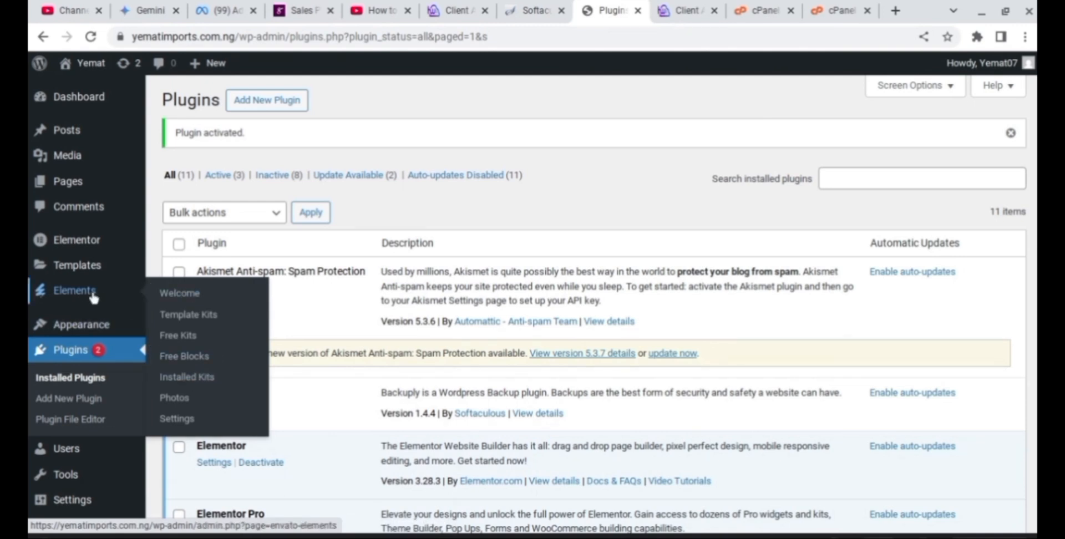
left_click(198, 378)
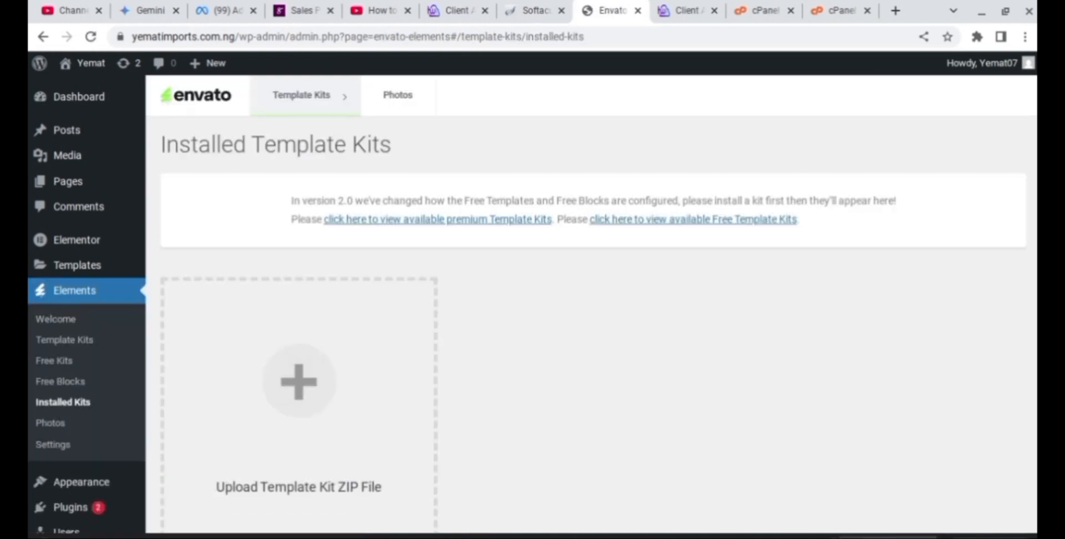
left_click(887, 537)
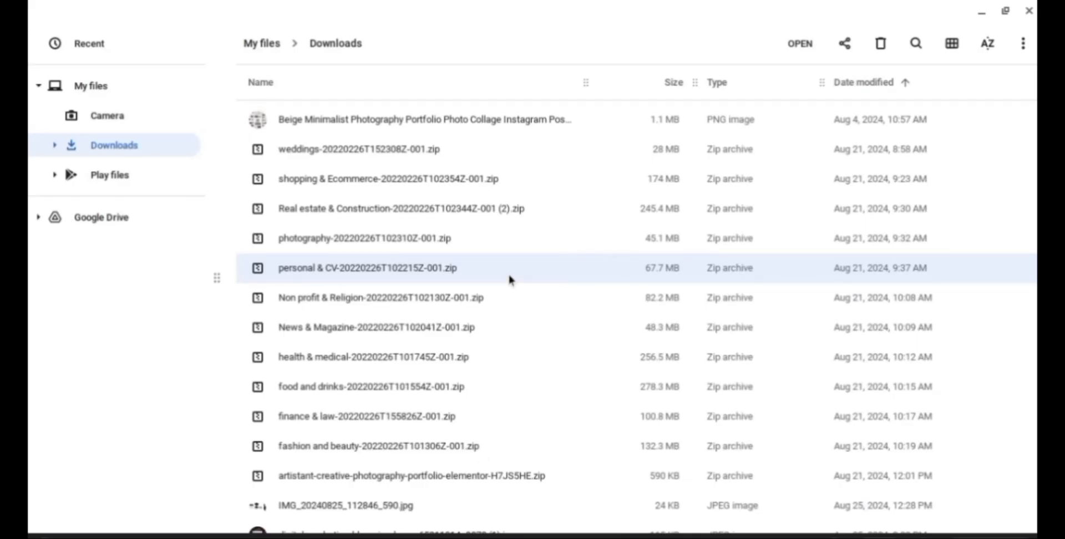
double_click(325, 275)
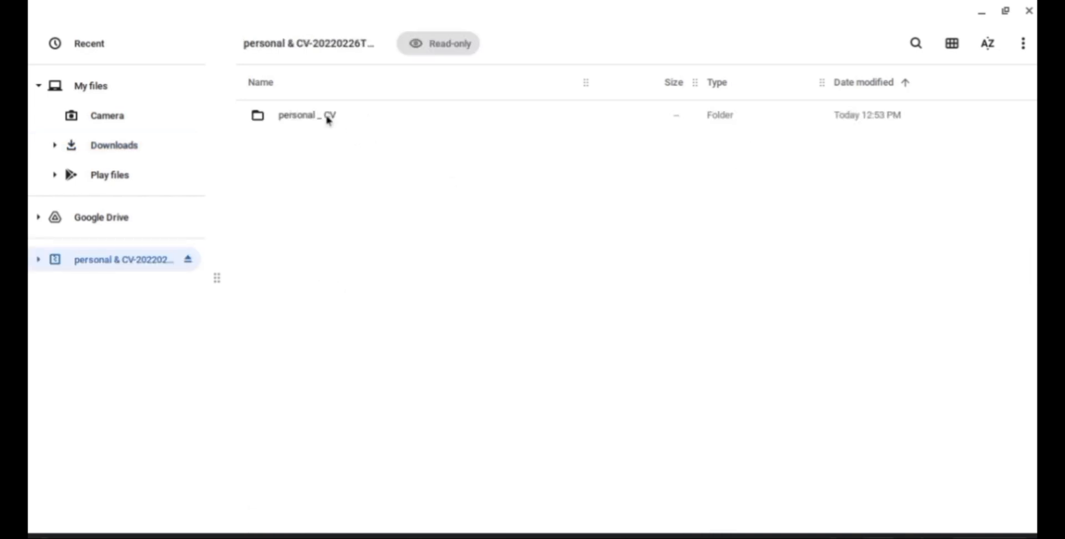
double_click(327, 118)
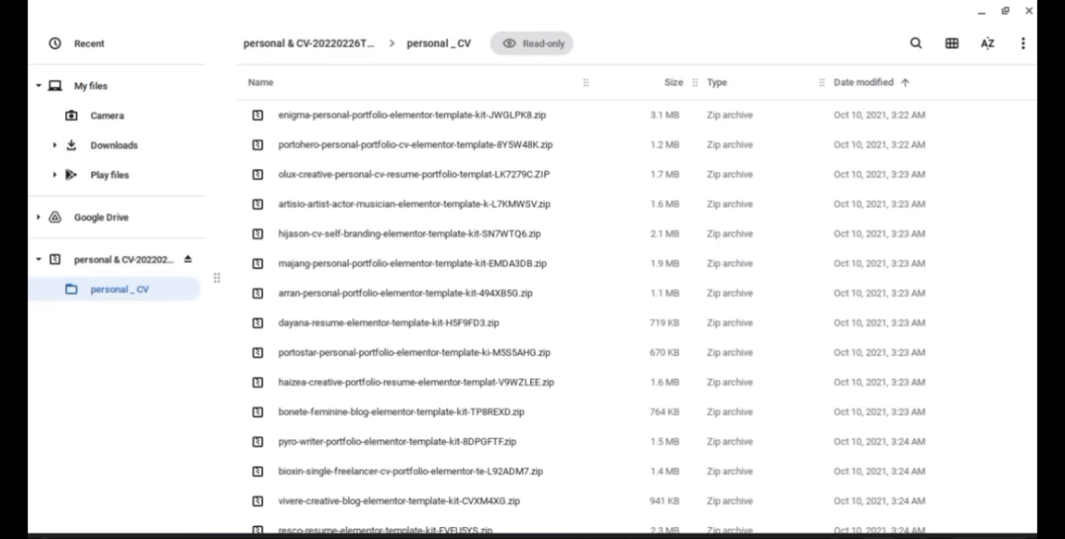
Step: Look through the personal _ CV folder and open the preview image Portfo - Creative Portfolio Elementor Template Kit.jpg
scroll(636, 316, "down", 1)
scroll(644, 317, "down", 10)
scroll(596, 255, "down", 15)
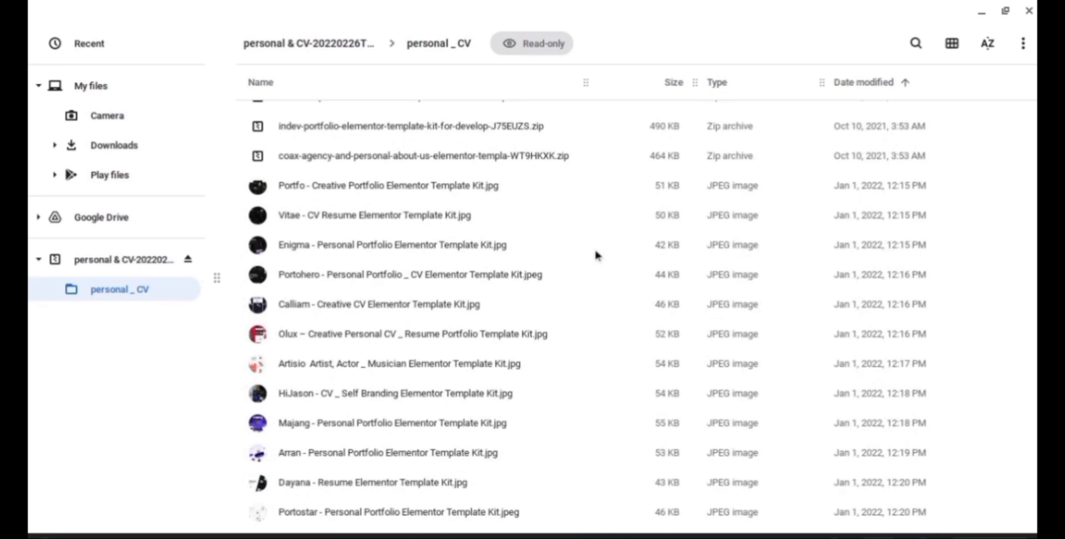
left_click(555, 196)
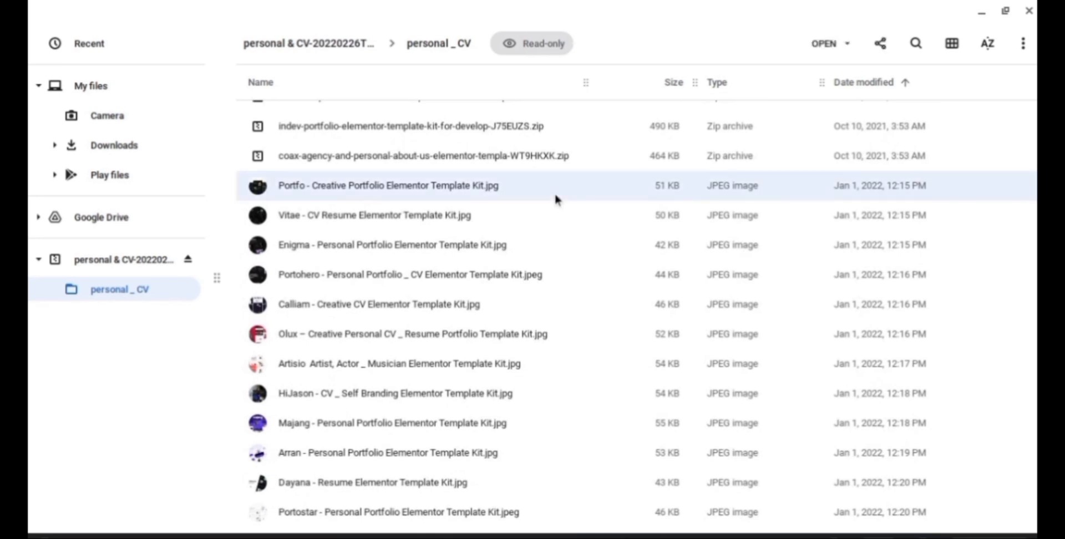
double_click(556, 198)
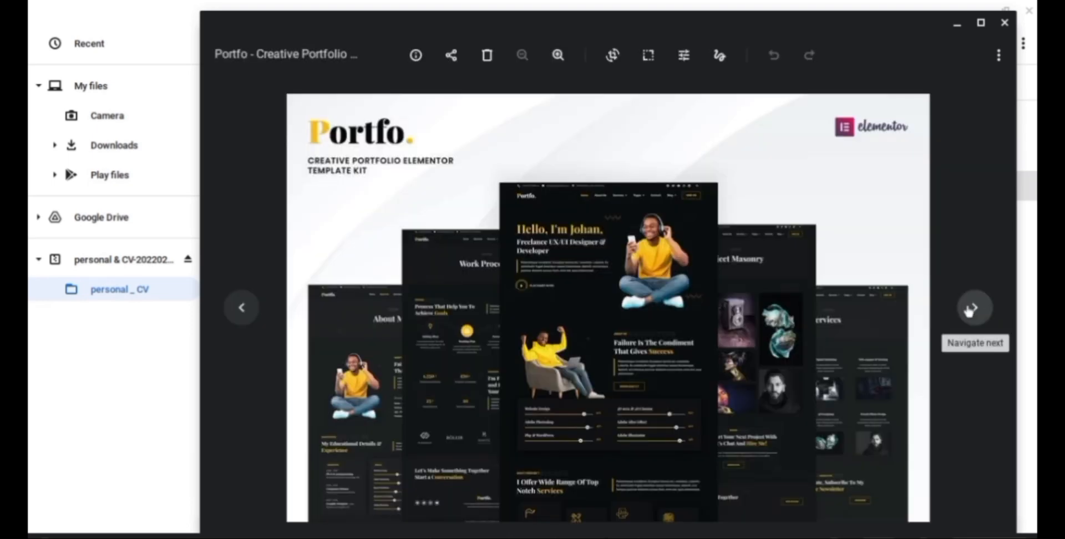
Step: Look through the template kit preview images in the personal _ CV folder up to the Portostar portfolio kit, then close the image viewer
left_click(972, 308)
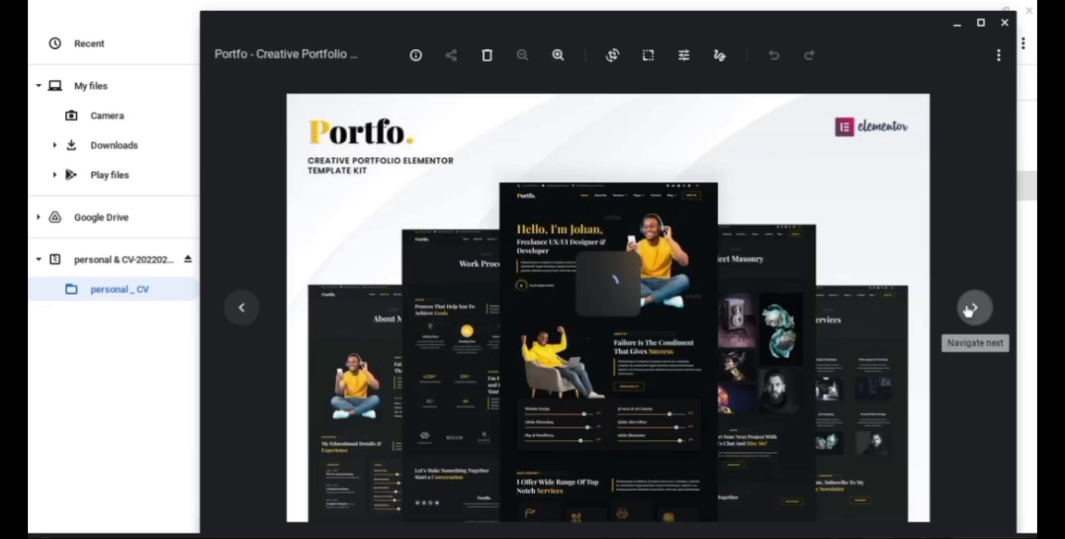
left_click(972, 308)
left_click(972, 308)
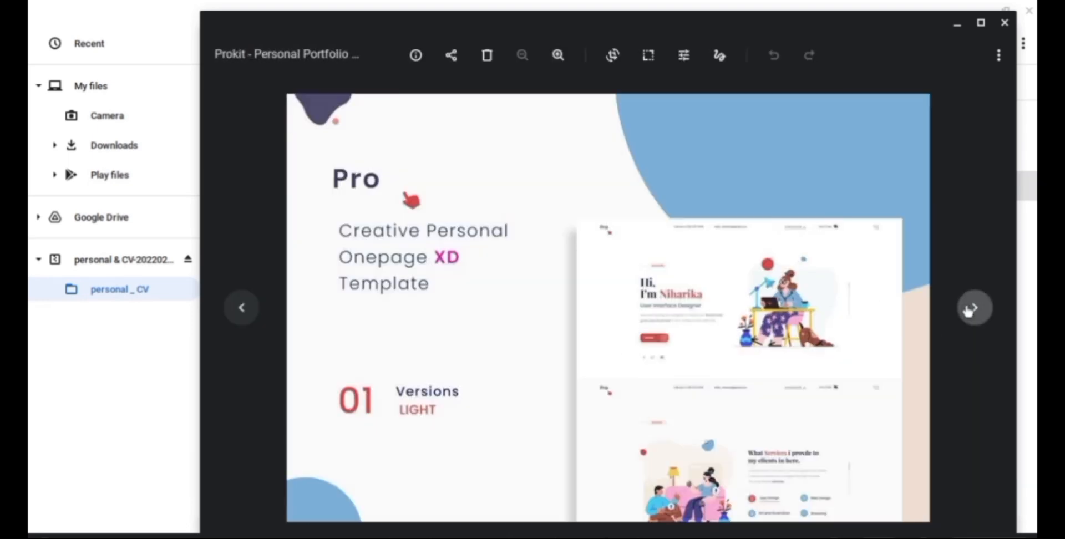
left_click(971, 308)
left_click(972, 308)
left_click(972, 308)
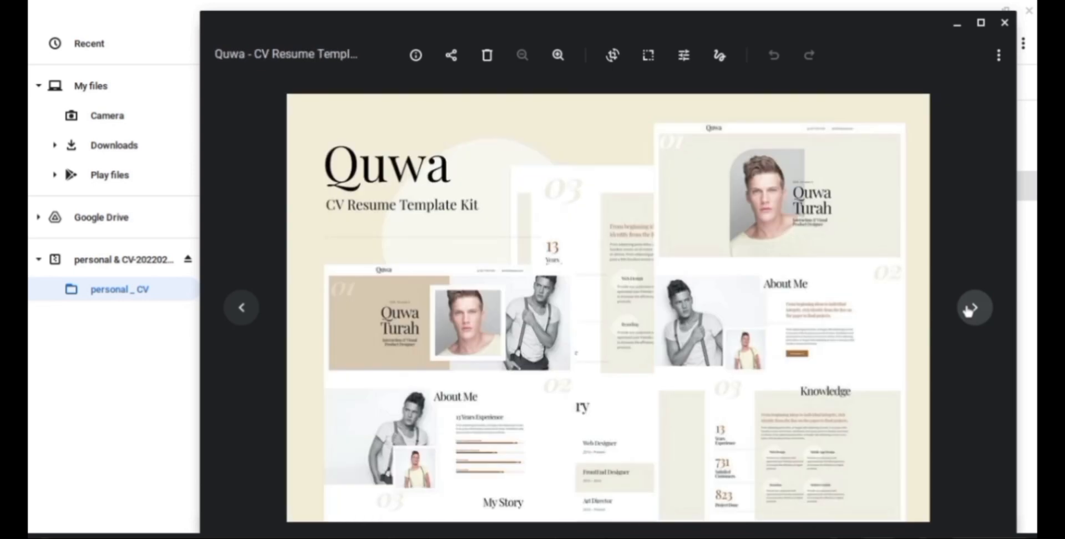
left_click(971, 308)
left_click(972, 308)
left_click(971, 308)
left_click(971, 308)
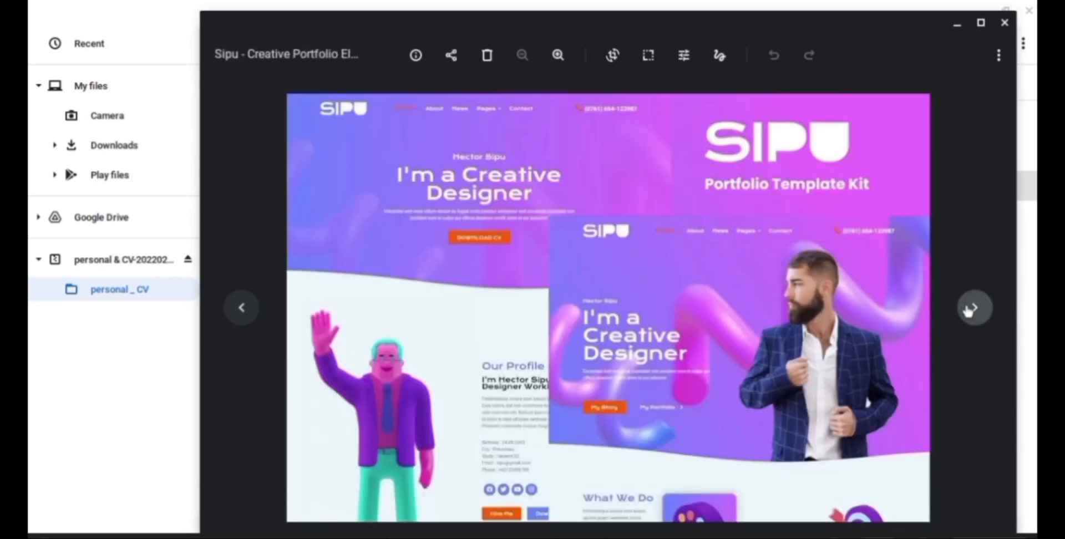
left_click(971, 308)
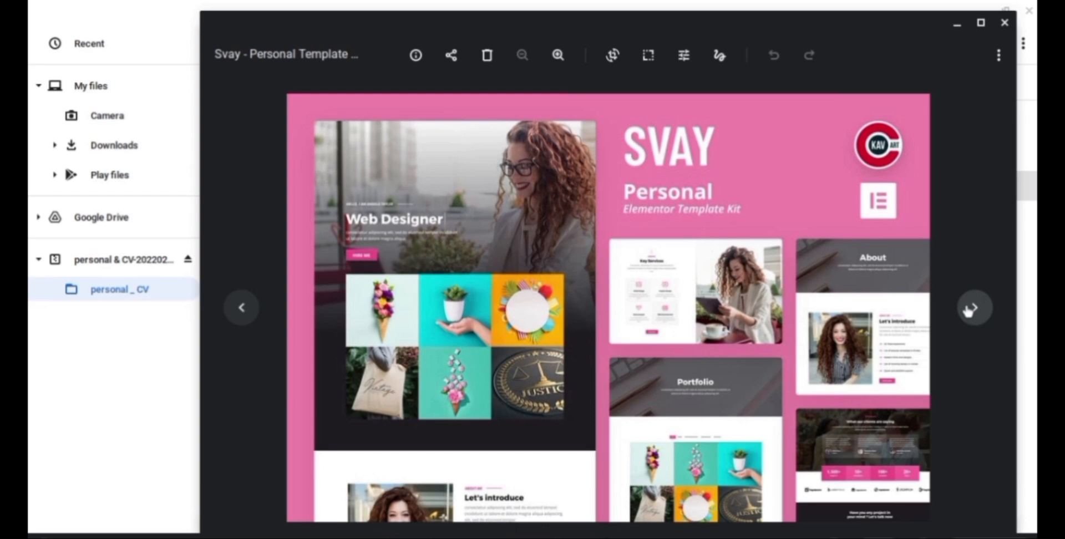
left_click(969, 310)
left_click(968, 310)
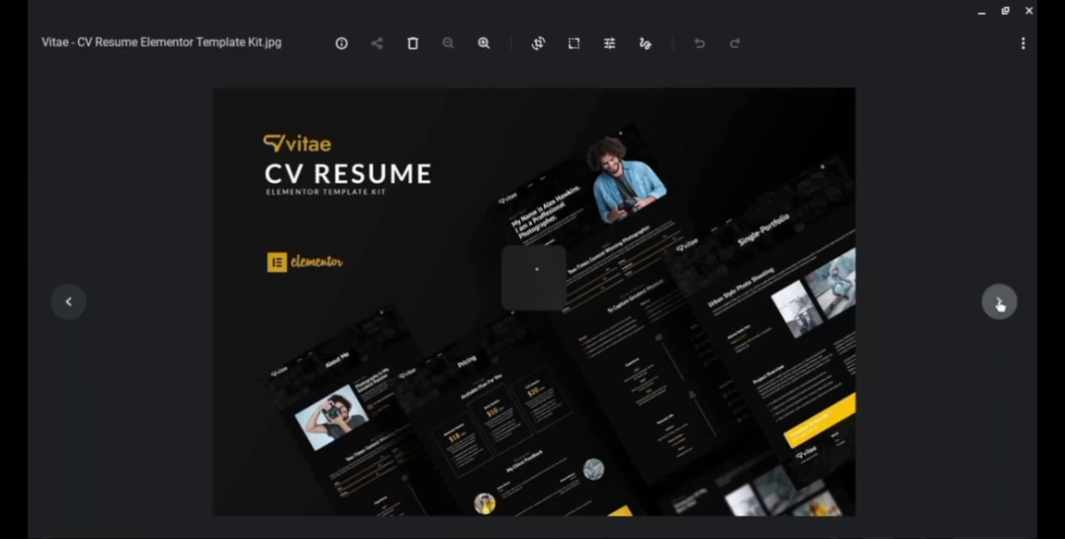
left_click(1000, 303)
left_click(1000, 303)
left_click(1000, 303)
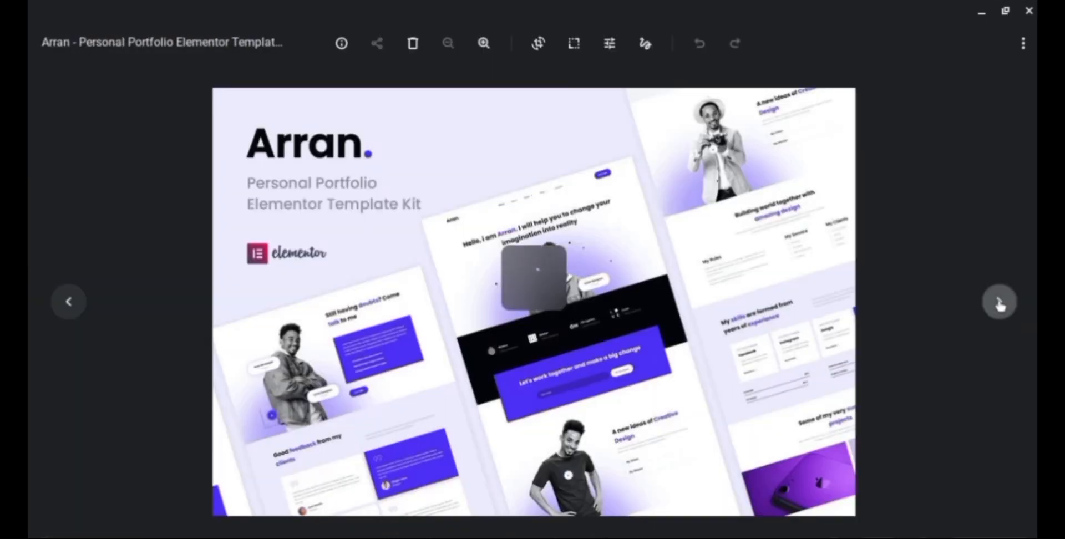
left_click(1000, 302)
left_click(1000, 303)
left_click(1000, 303)
left_click(1000, 303)
left_click(1000, 303)
left_click(1000, 303)
left_click(1000, 303)
left_click(1000, 303)
left_click(1000, 303)
left_click(1000, 303)
left_click(1000, 303)
left_click(1000, 303)
left_click(1000, 302)
left_click(1000, 303)
left_click(1000, 303)
left_click(999, 303)
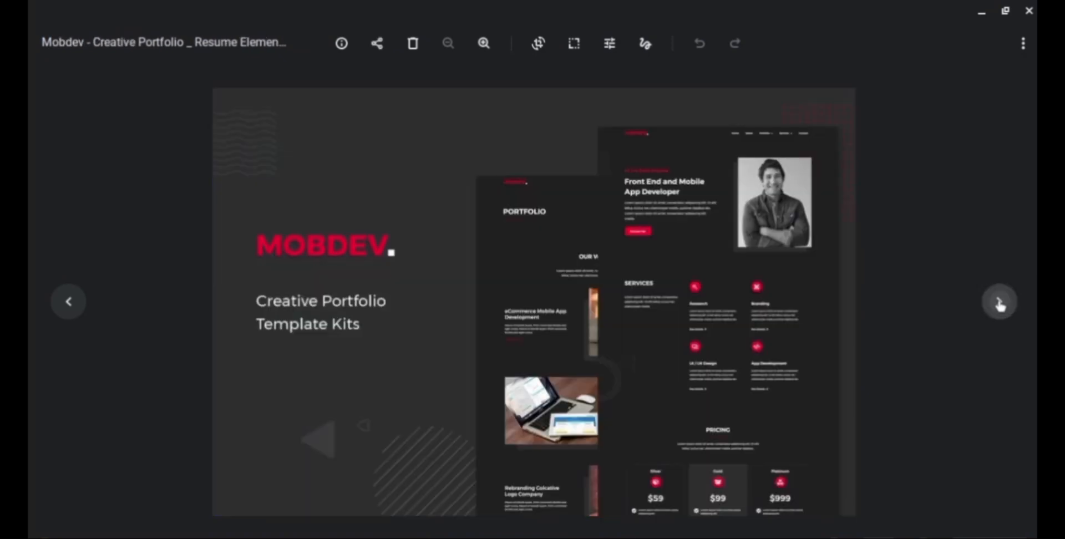
left_click(1000, 302)
left_click(1000, 303)
left_click(1000, 302)
left_click(1000, 303)
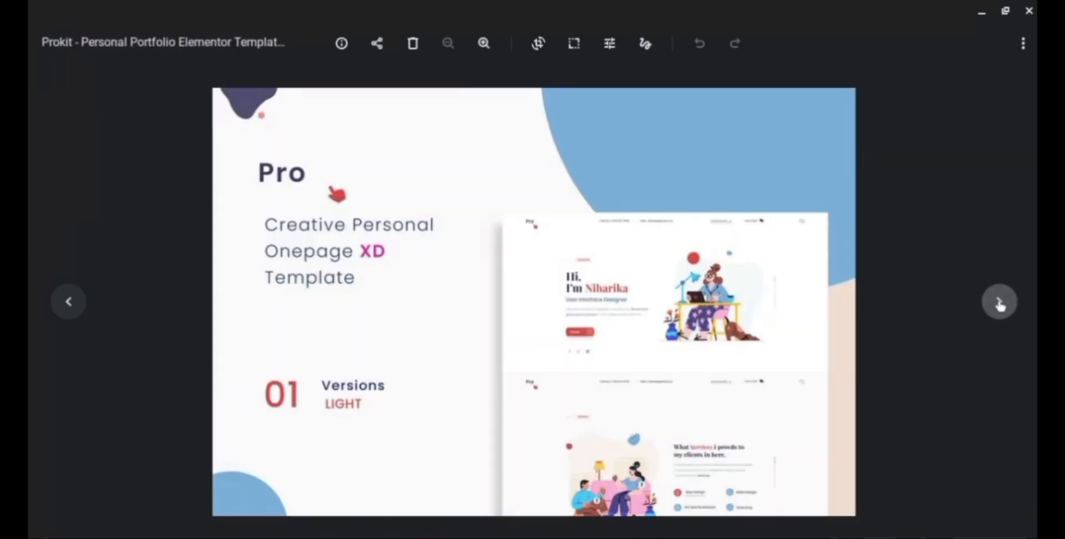
left_click(68, 301)
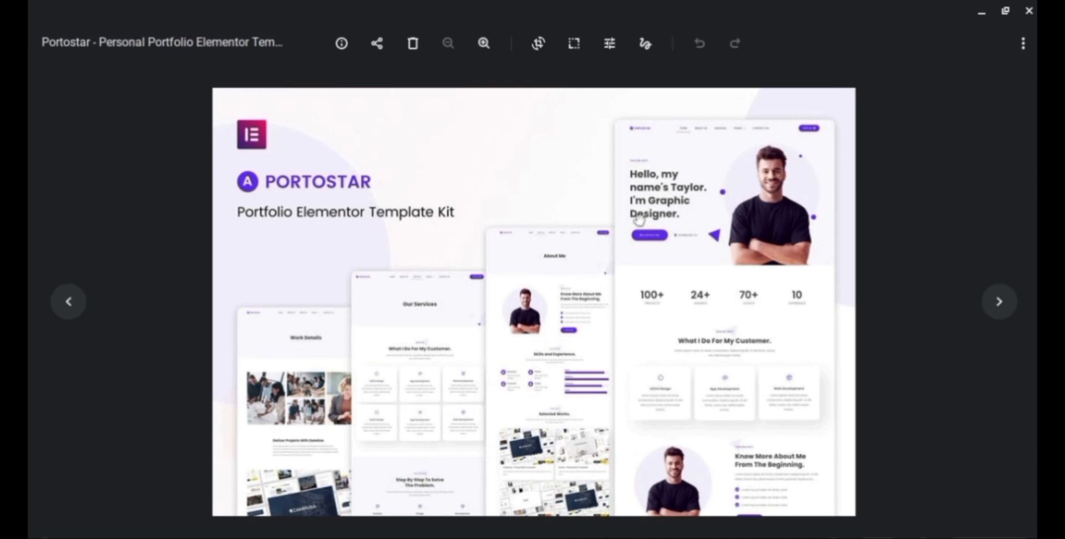
left_click(1029, 12)
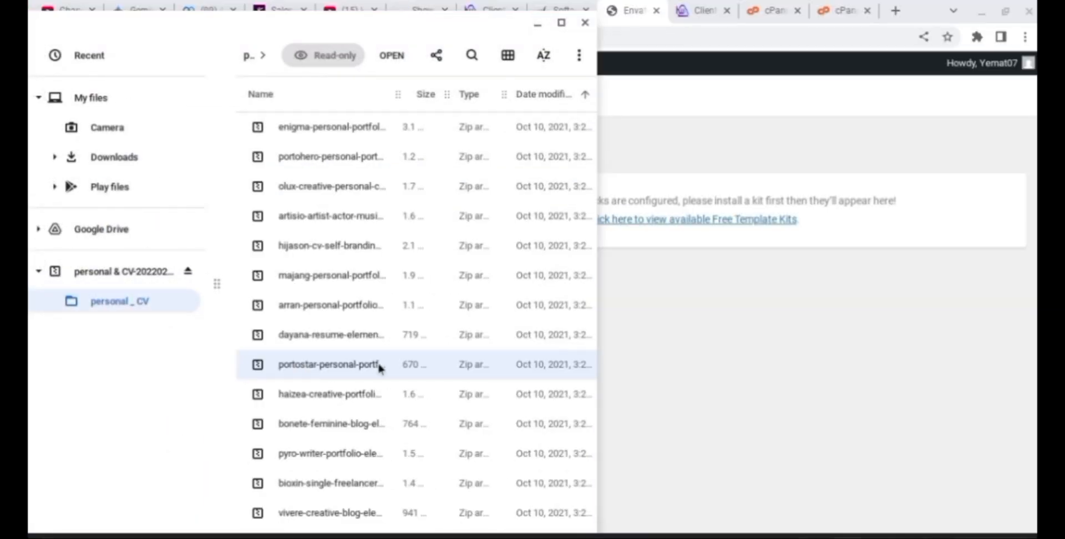
Step: Download the portostar-personal-portfolio kit zip from the personal _ CV folder through the browser and upload it to Installed Template Kits
left_click_drag(382, 368, 750, 361)
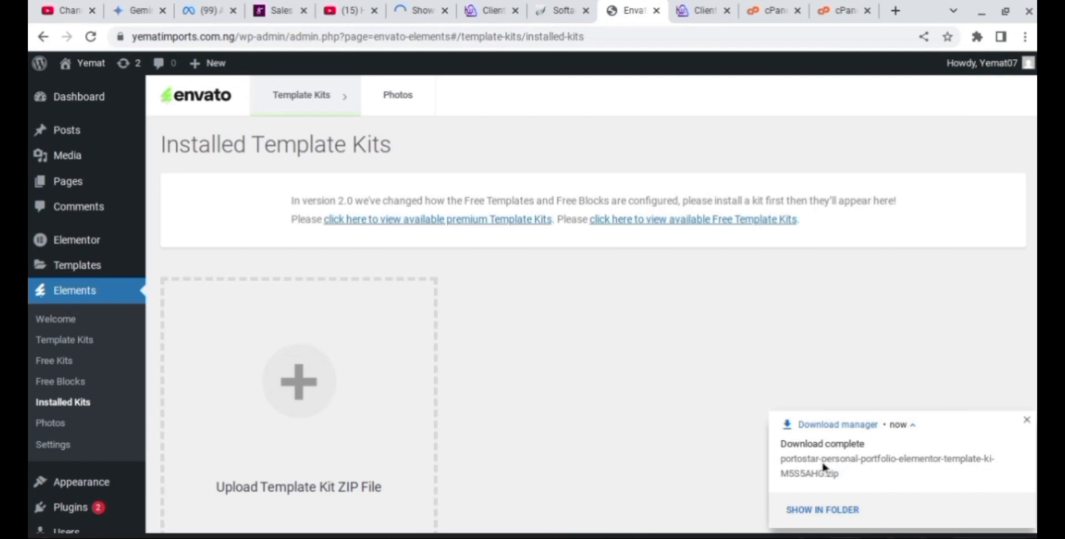
left_click(304, 383)
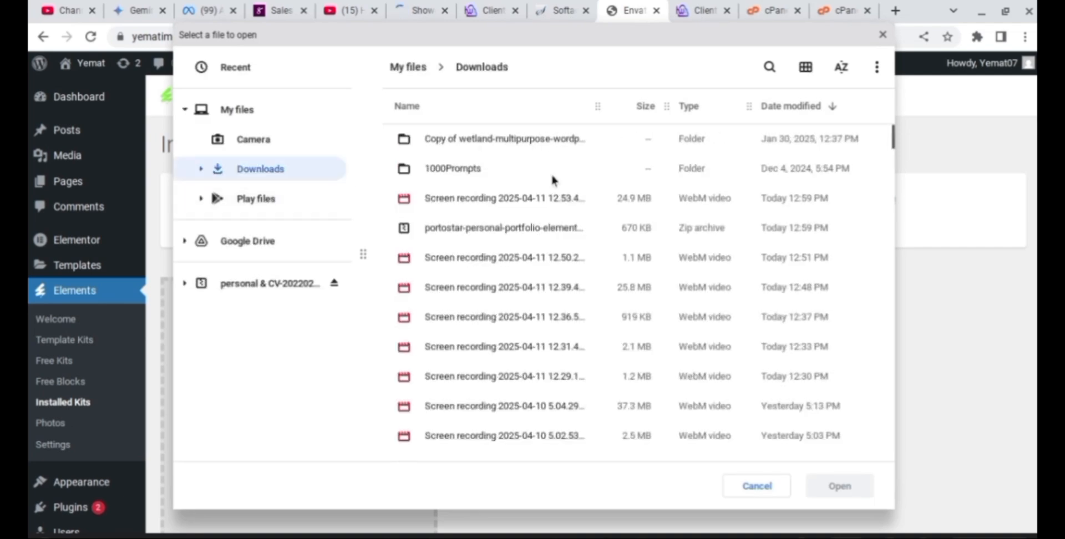
left_click(578, 233)
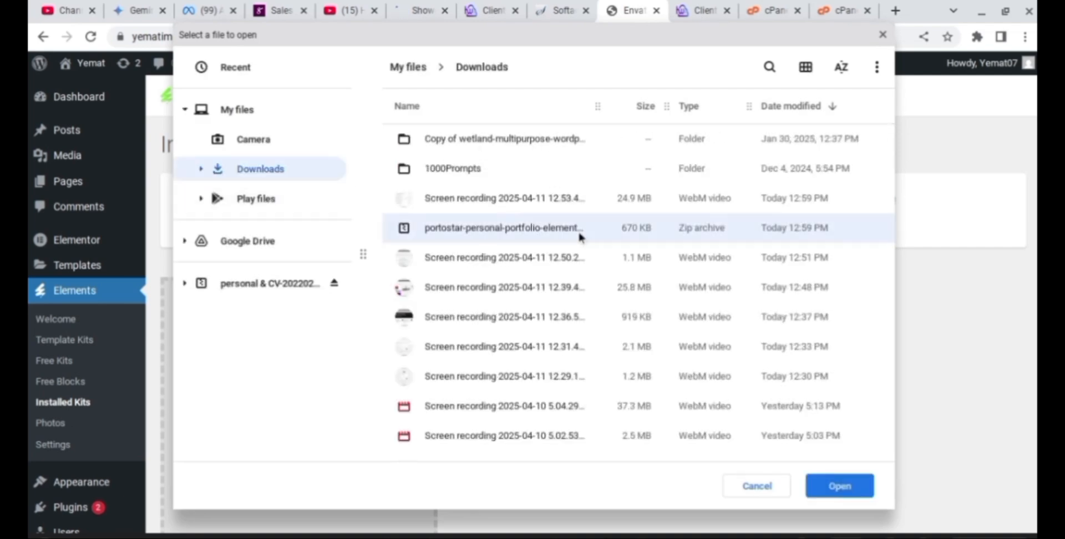
left_click(840, 487)
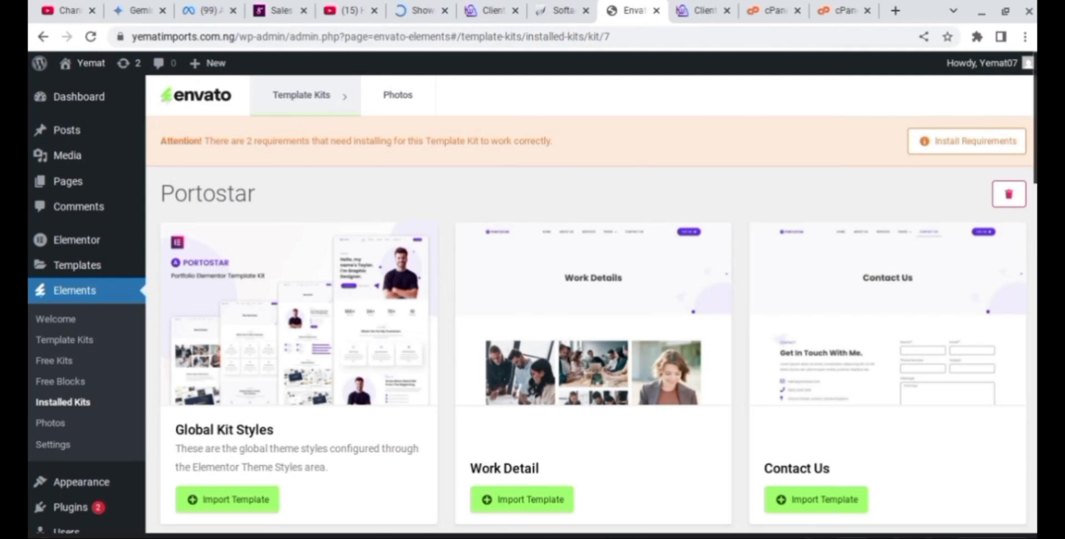
Step: Install the Portostar kit's missing requirements, Elementor default color schemes and default typography schemes
scroll(590, 310, "down", 20)
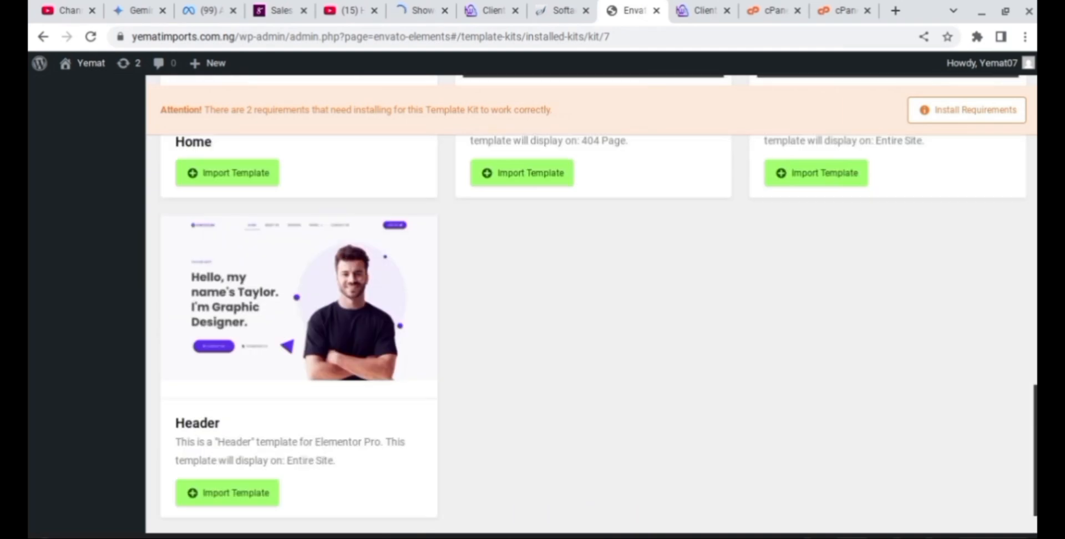
scroll(590, 310, "up", 18)
scroll(591, 311, "up", 2)
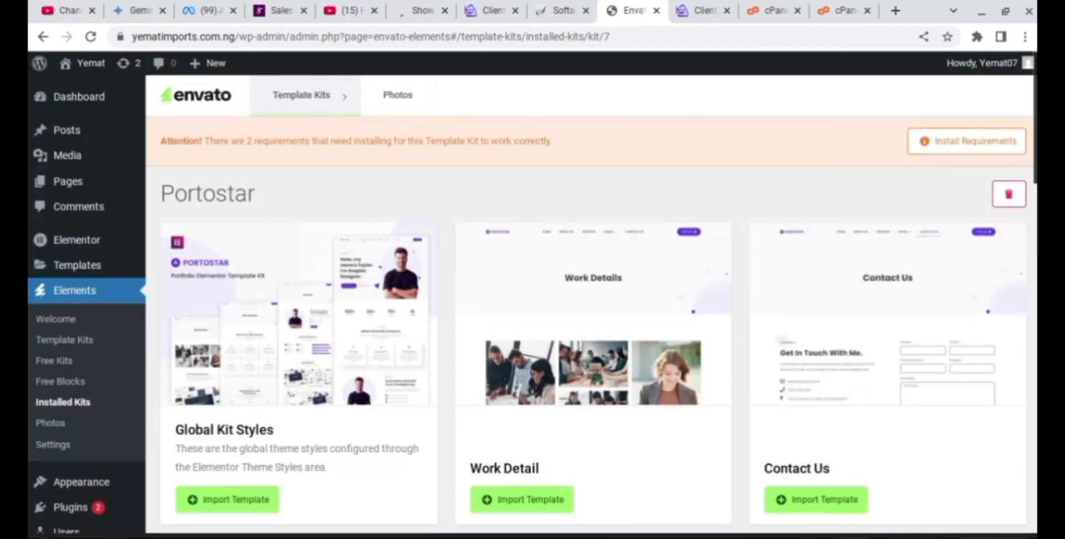
left_click(957, 150)
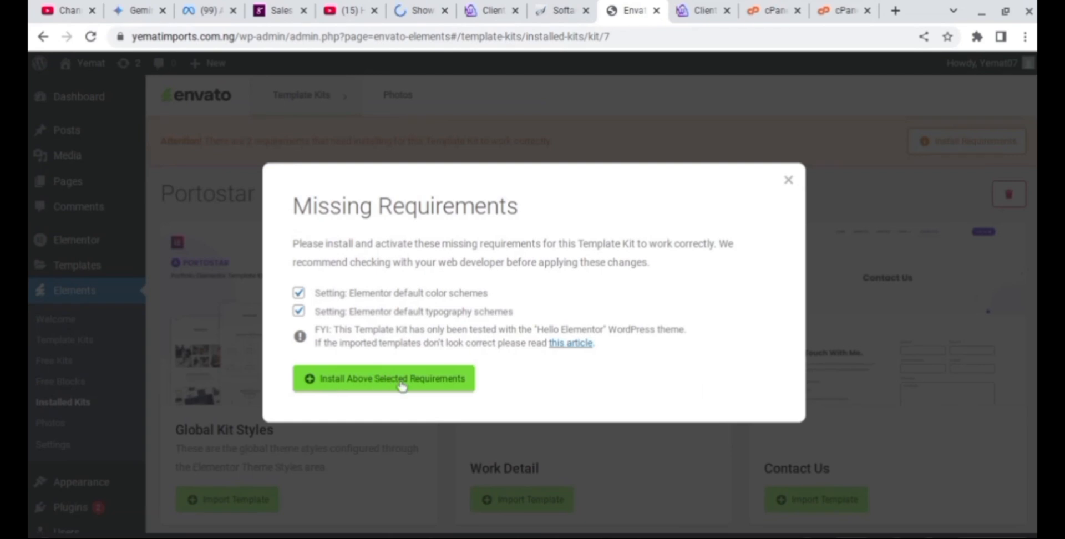
left_click(423, 388)
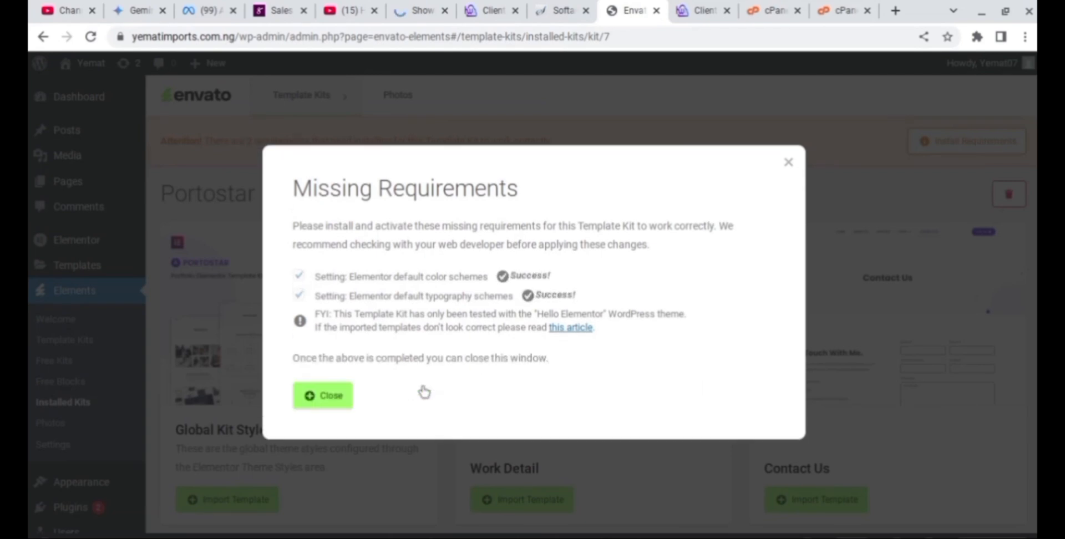
left_click(321, 395)
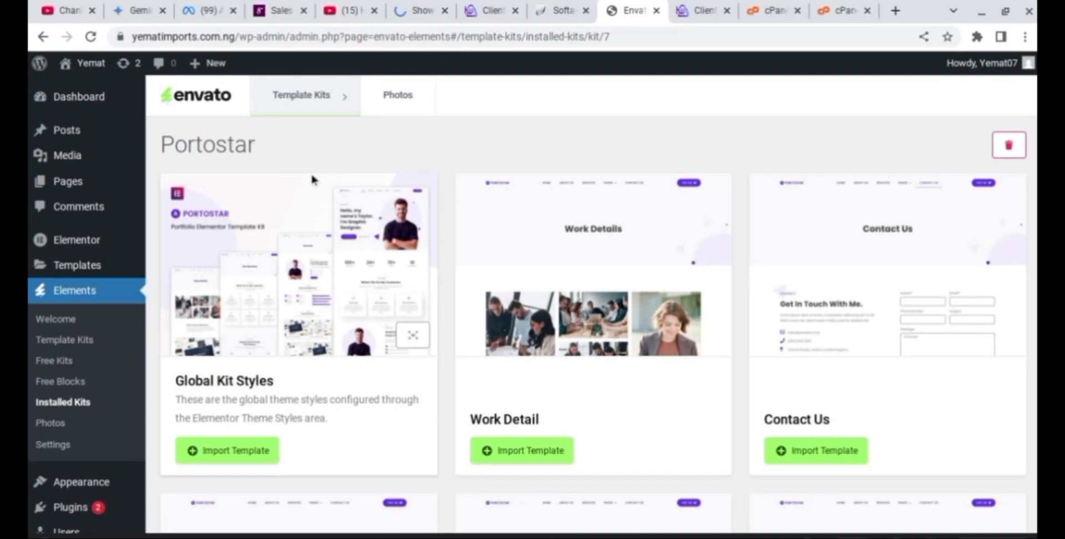
Step: Add a new WordPress page, dismiss the block editor welcome guide and title the page "Home Page"
mouse_move(86, 185)
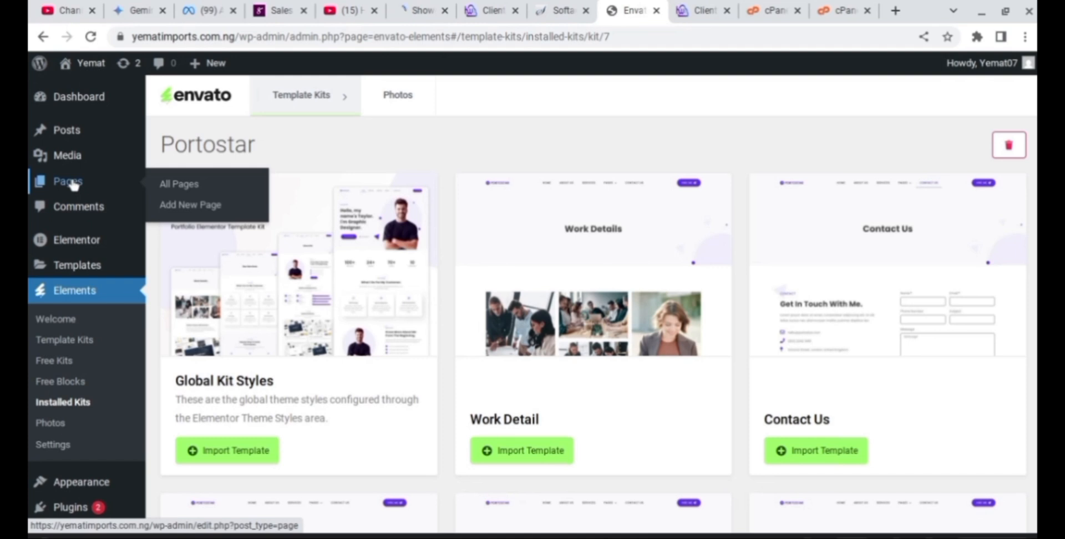
left_click(196, 207)
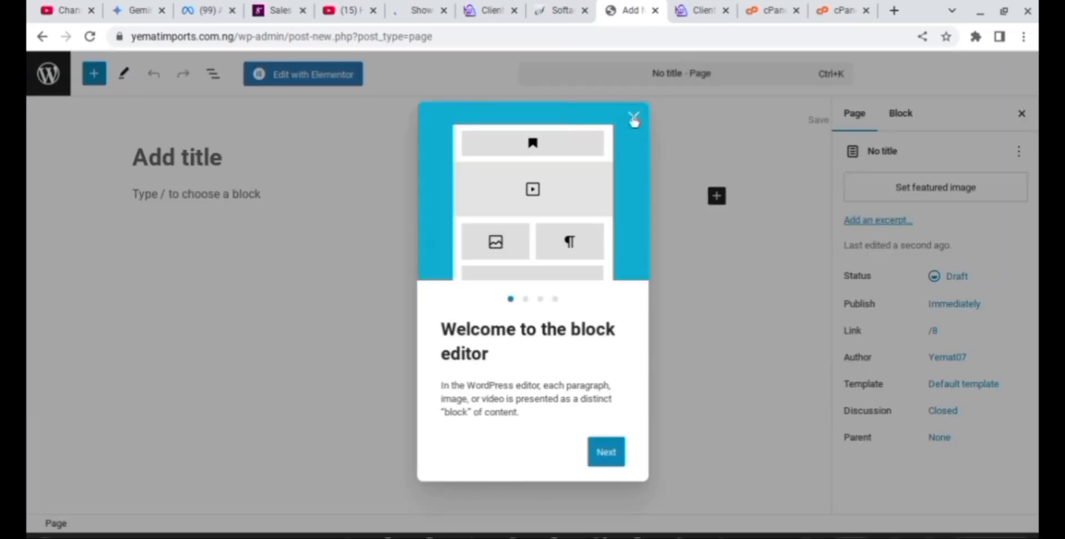
left_click(634, 117)
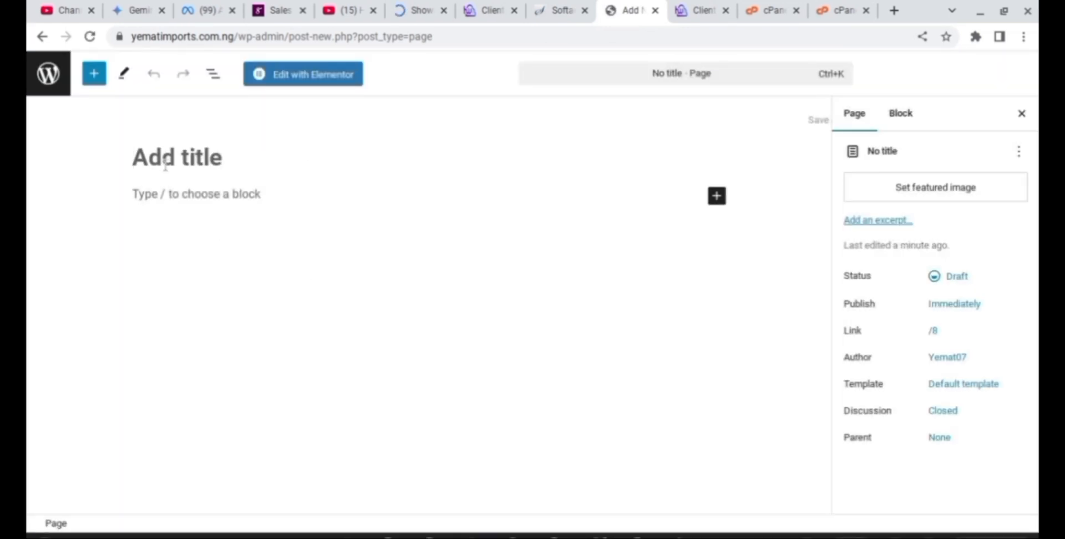
type("H")
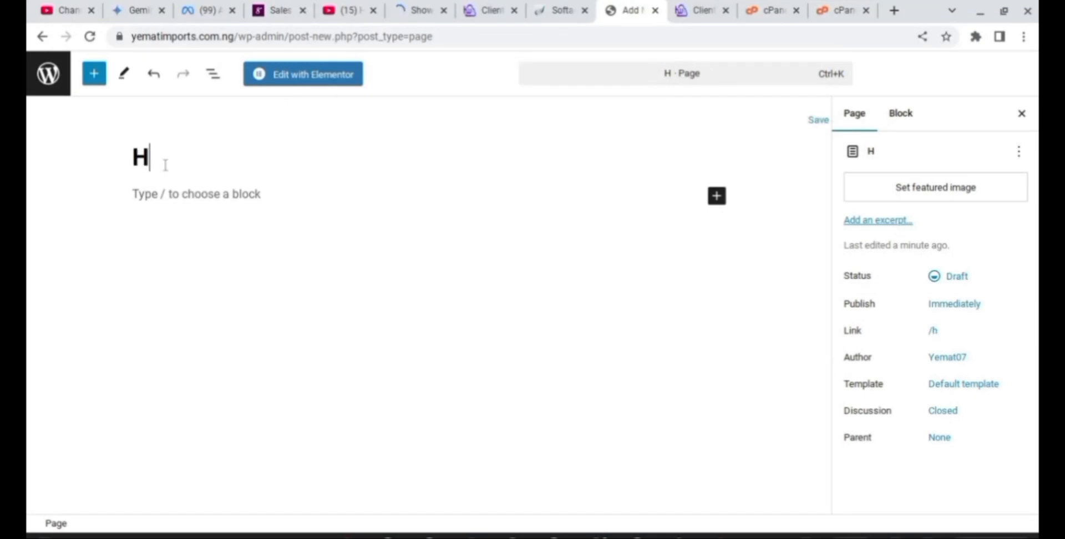
type("ome ")
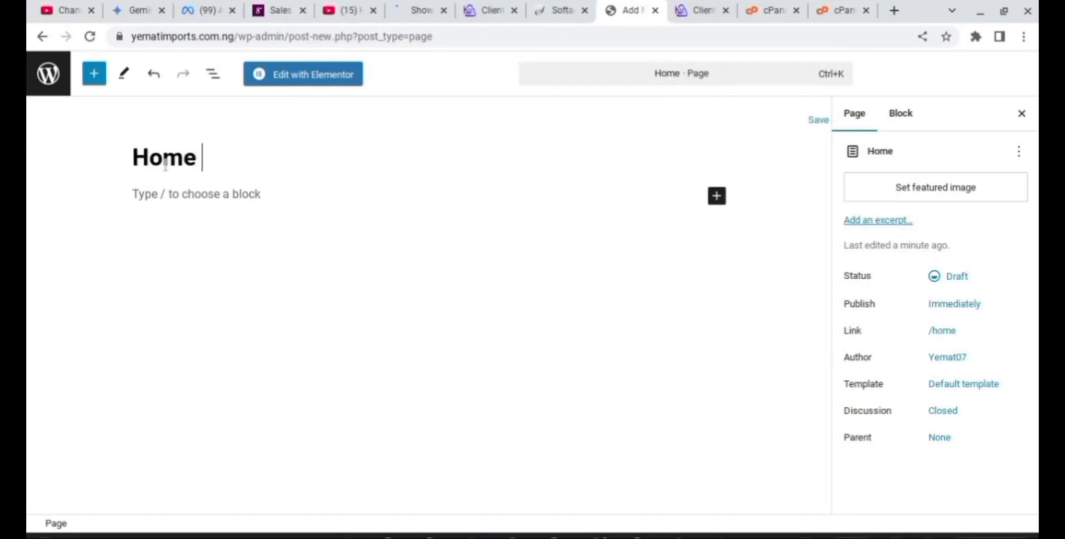
type("Page")
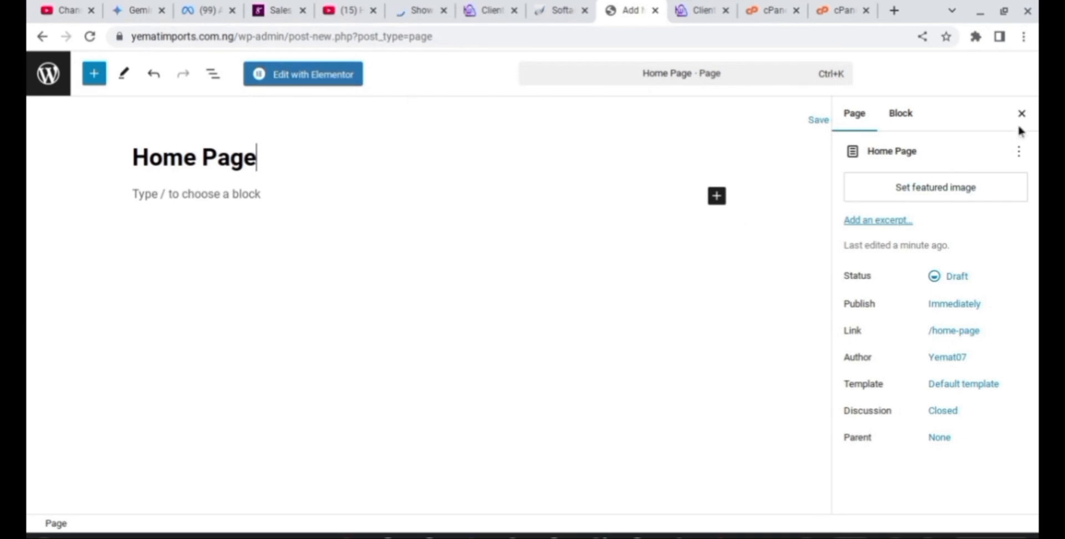
Step: Open the Home Page draft for editing in Elementor and dismiss the AI notification
left_click(282, 77)
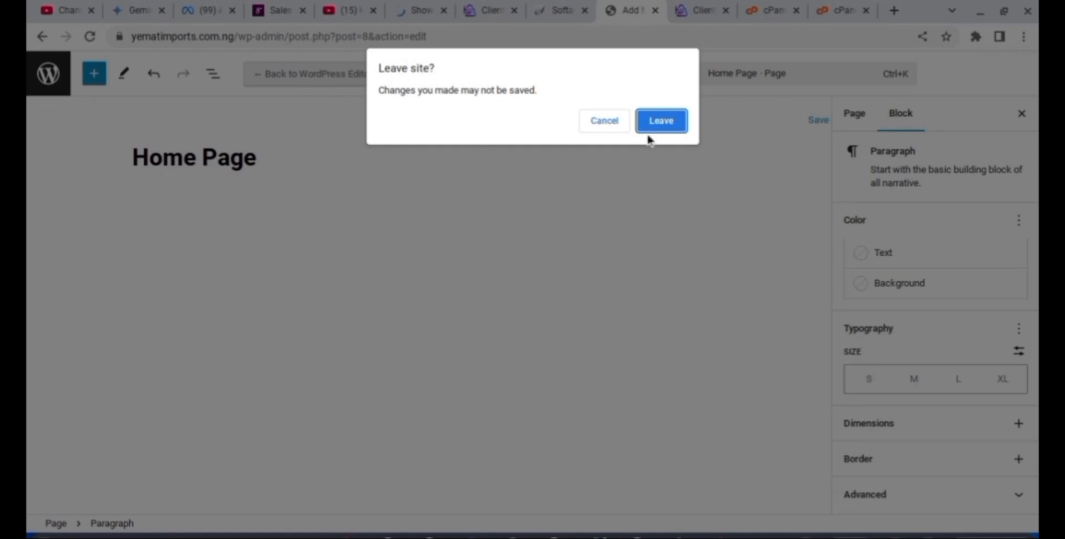
left_click(647, 125)
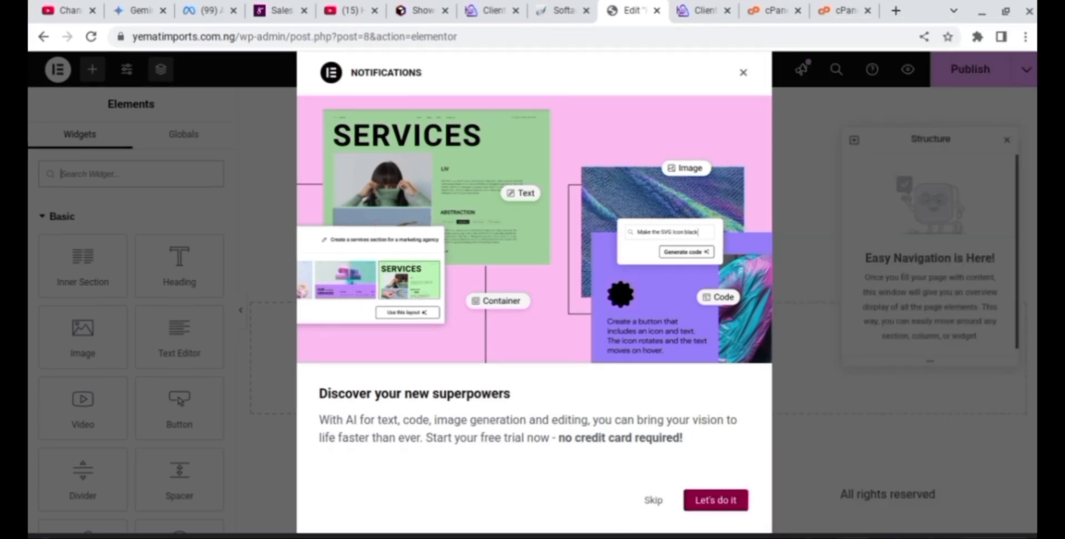
left_click(743, 73)
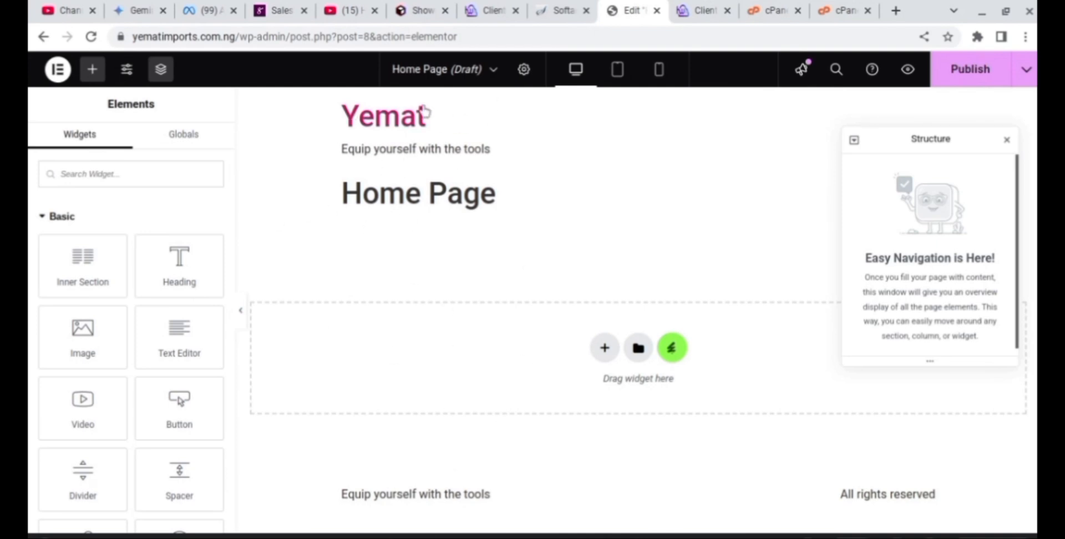
Step: Set the Home Page's page layout to Elementor Full Width in its page settings
left_click(523, 70)
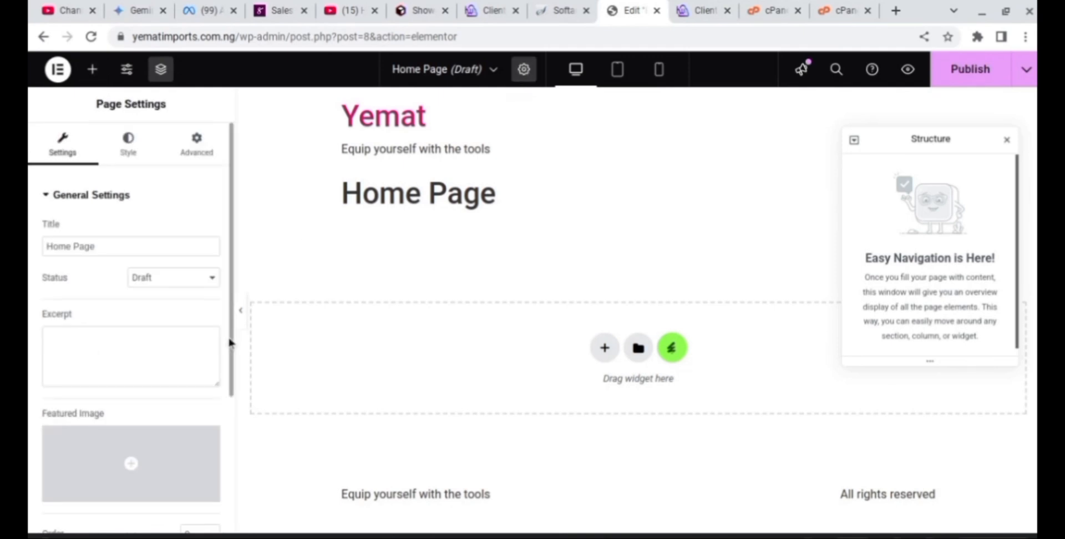
left_click_drag(231, 343, 240, 526)
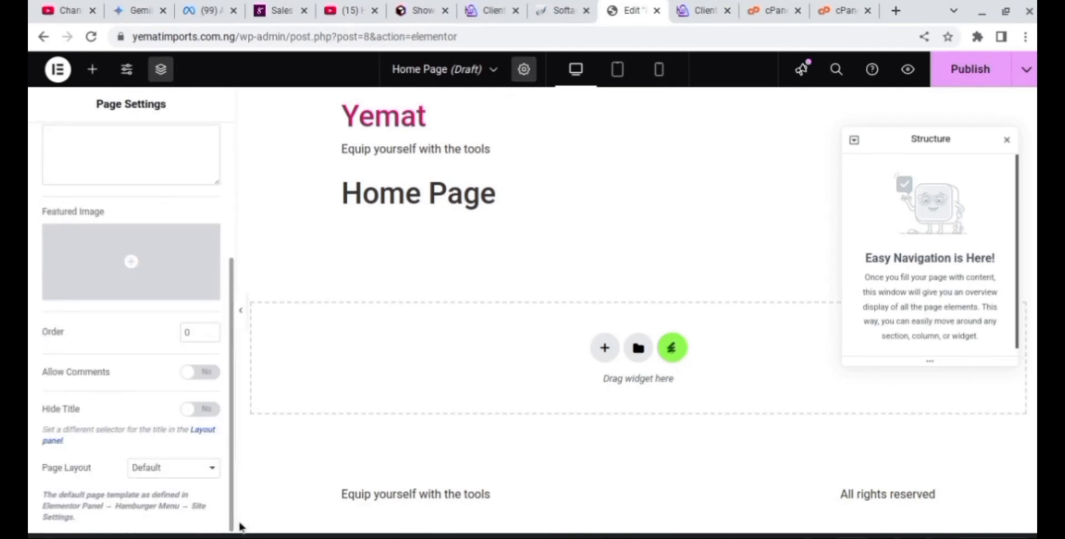
left_click(201, 472)
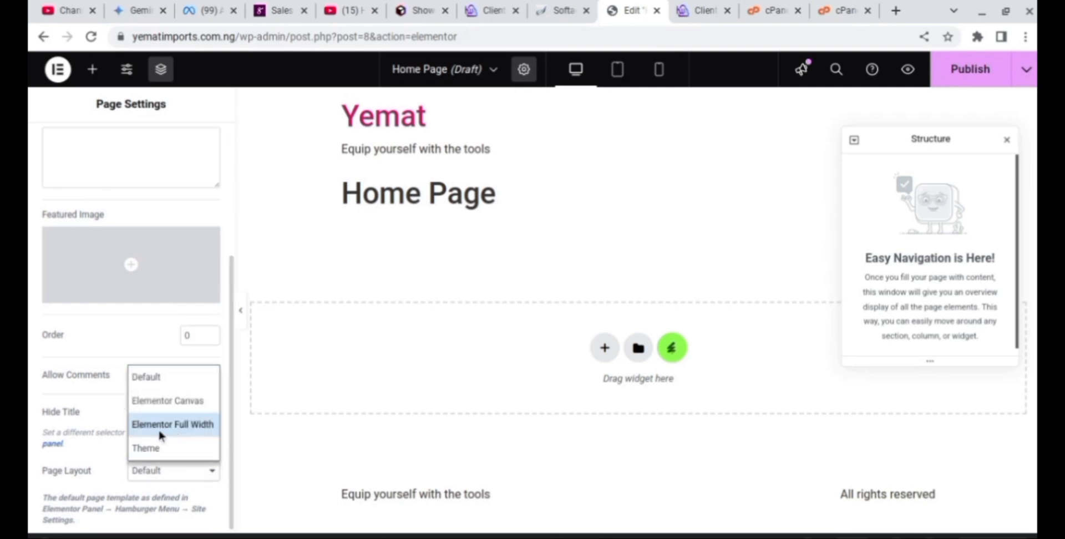
left_click(172, 425)
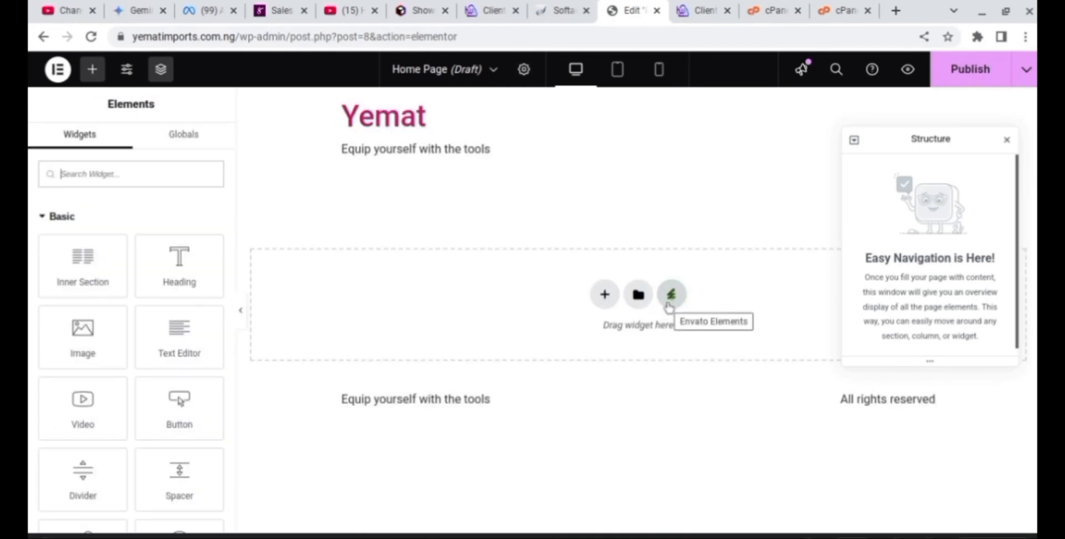
Step: Insert the Home template from the installed Portostar kit into the Home Page through Envato Elements
left_click(670, 304)
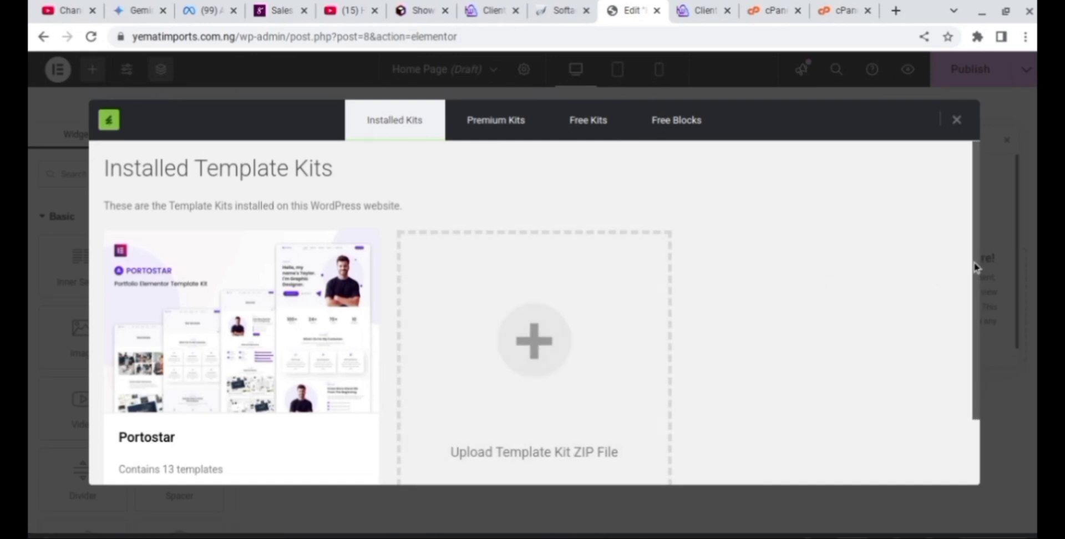
left_click_drag(976, 269, 972, 345)
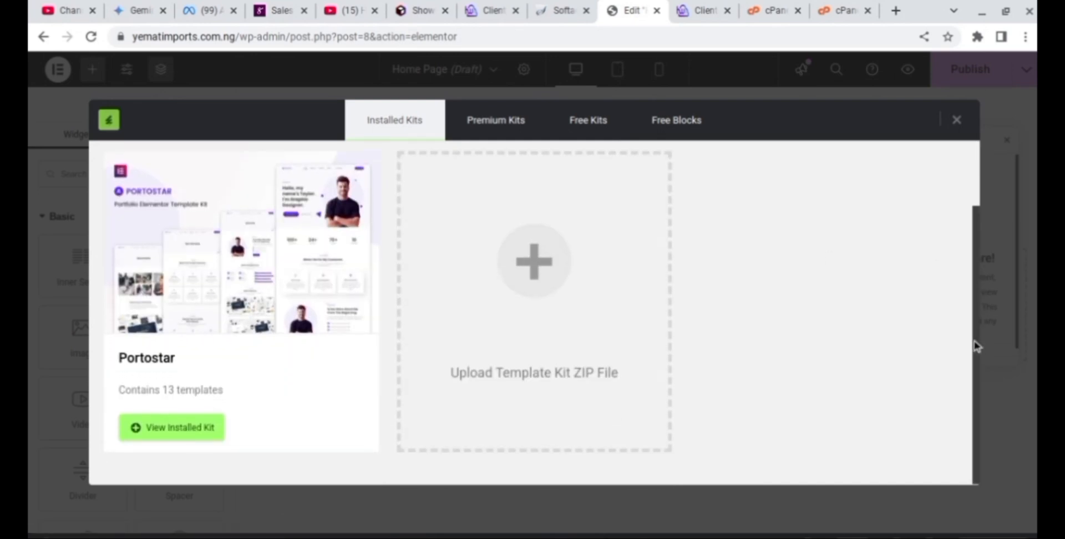
left_click(188, 433)
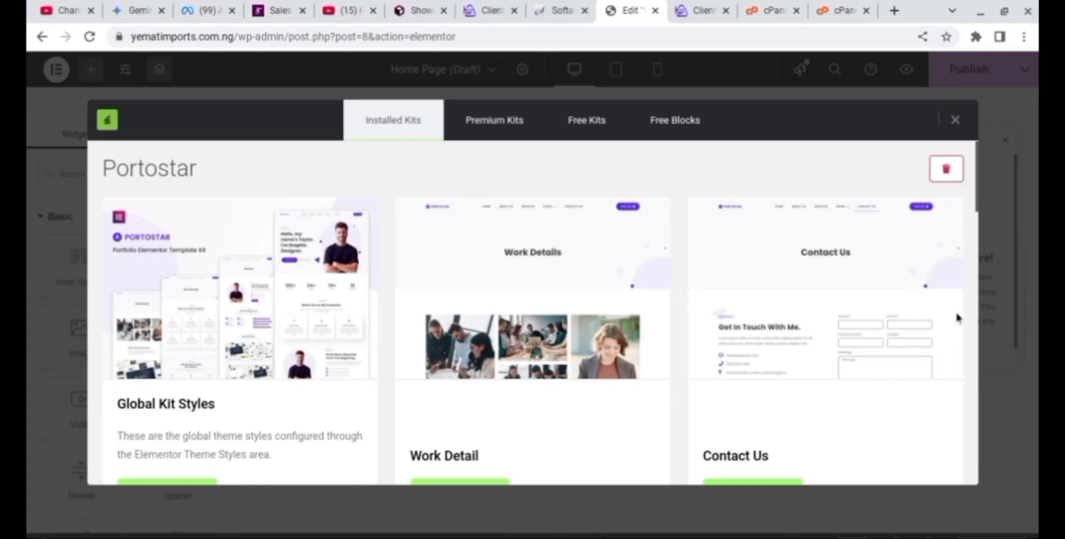
left_click_drag(977, 178, 979, 370)
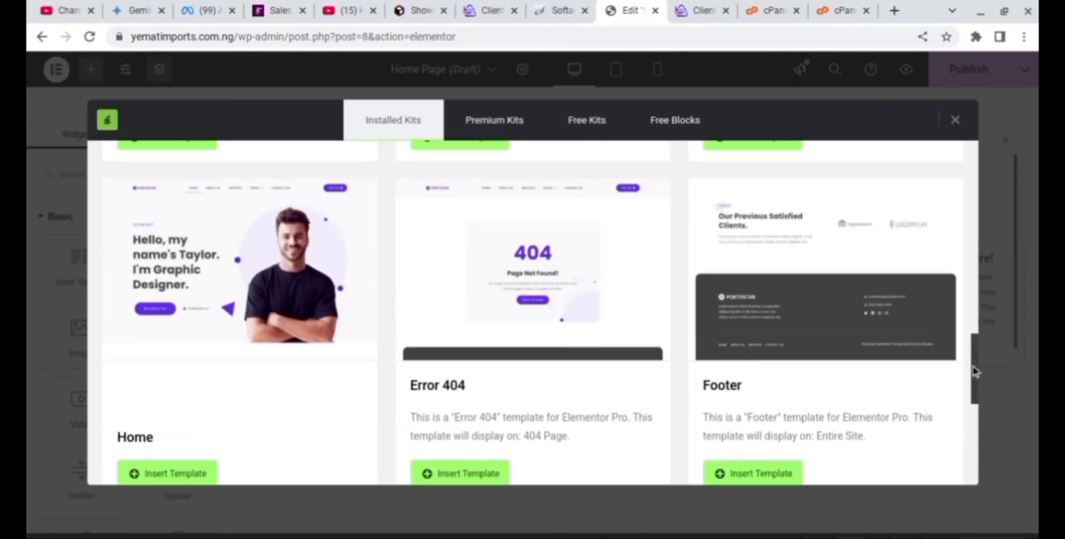
left_click(154, 474)
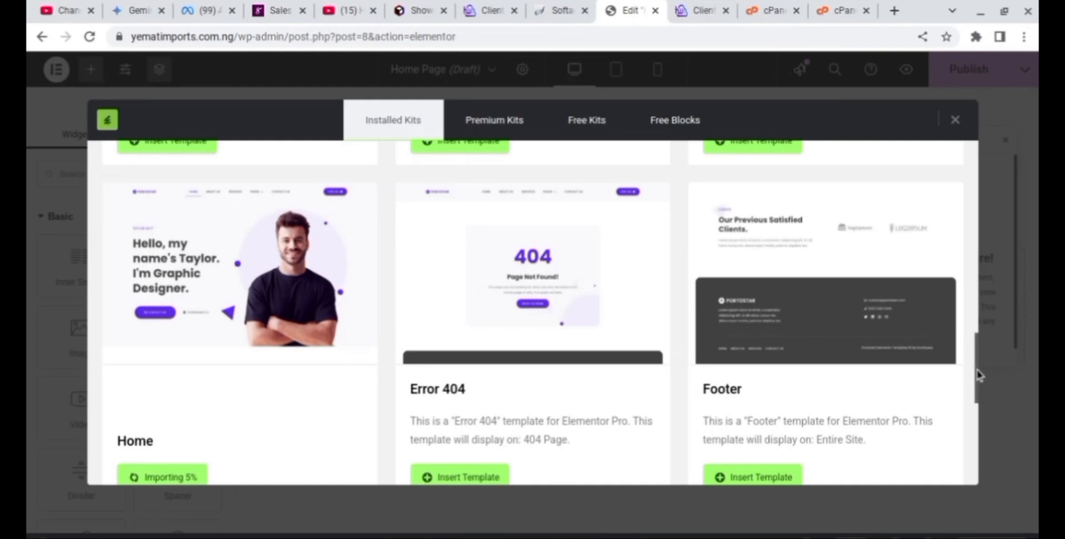
left_click_drag(975, 372, 977, 382)
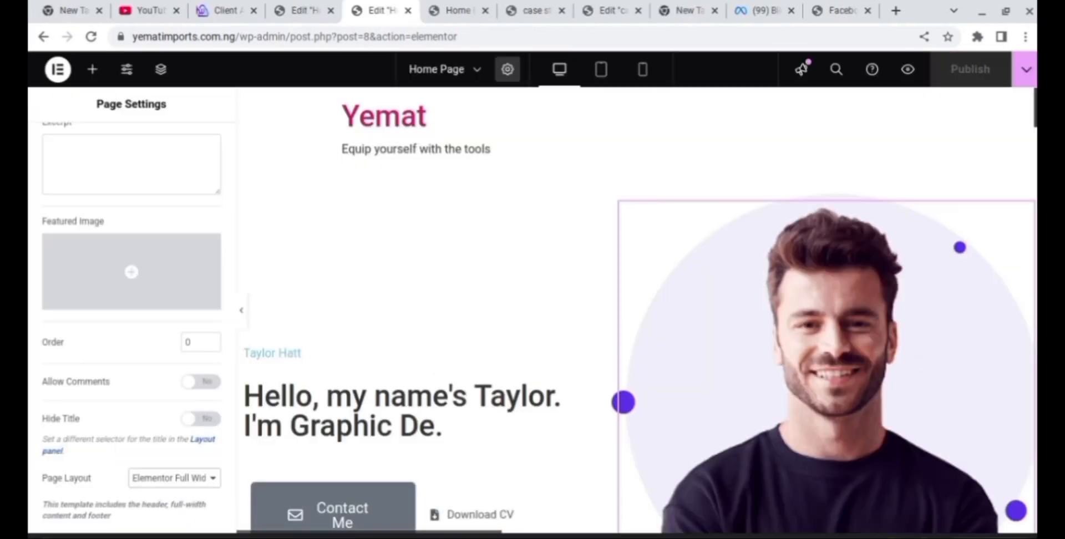
Step: Review the sections of the inserted Home template from the hero down to the project showcase
scroll(638, 311, "down", 3)
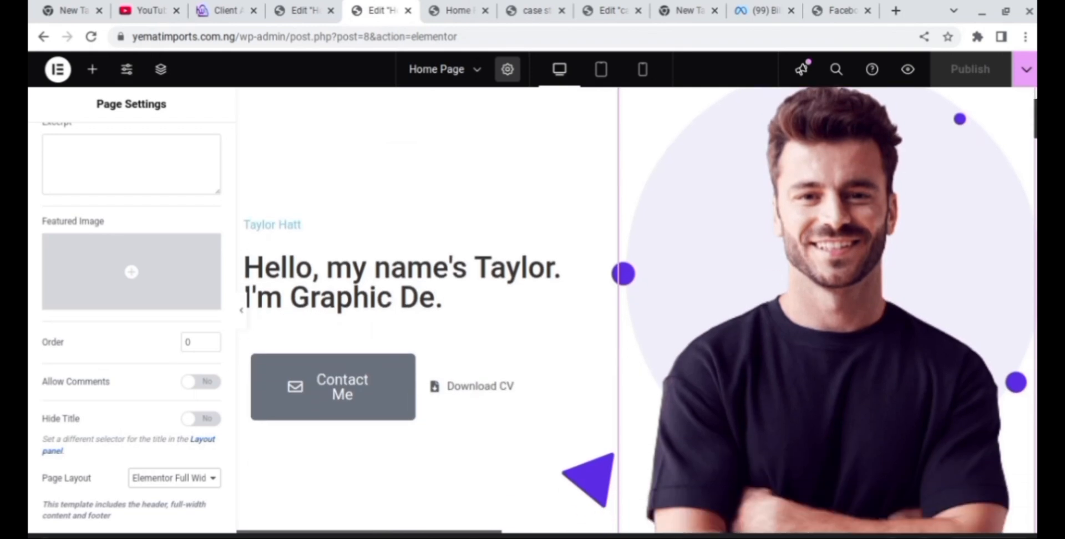
scroll(638, 311, "down", 5)
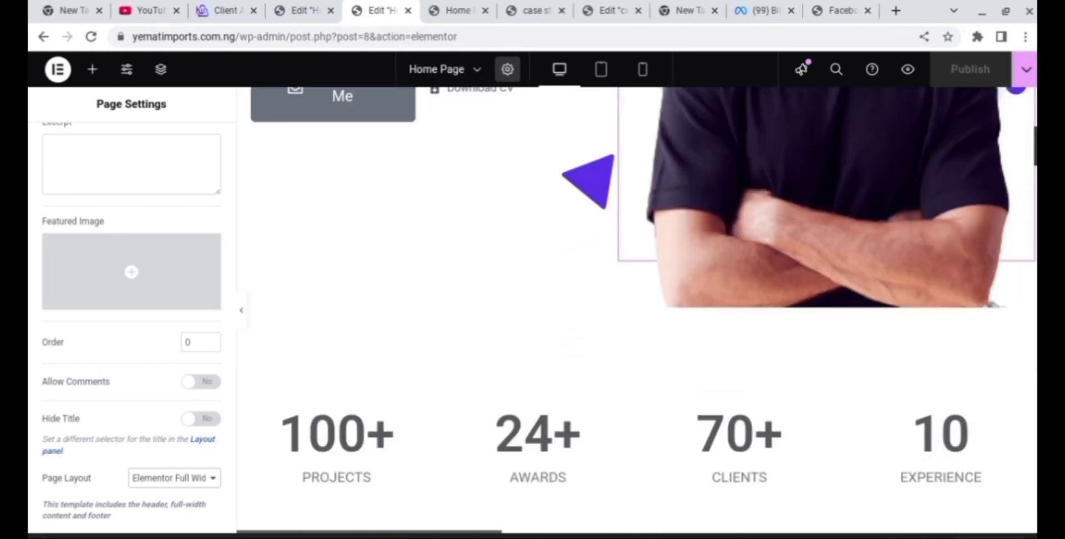
scroll(638, 311, "down", 8)
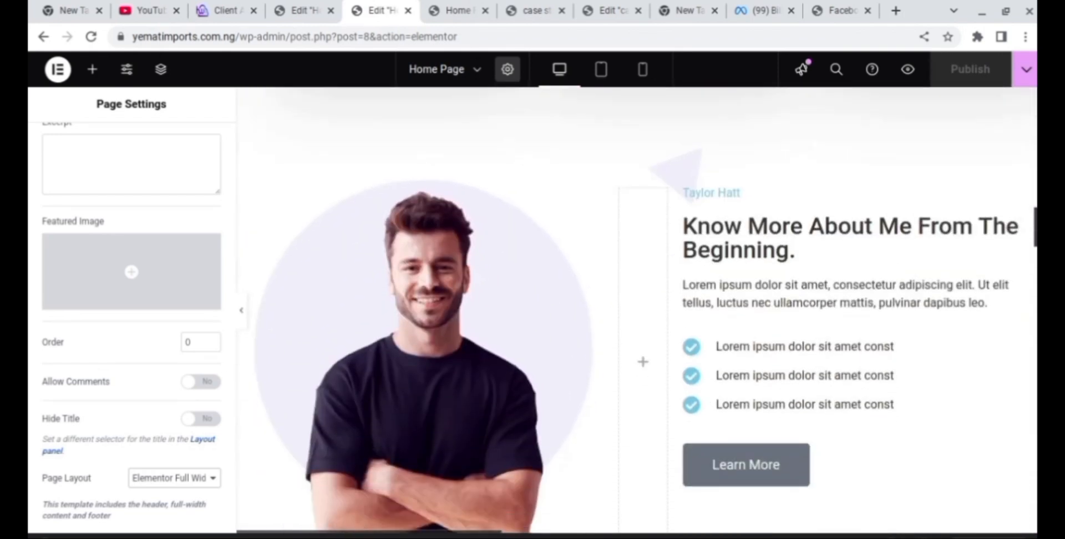
scroll(637, 311, "down", 10)
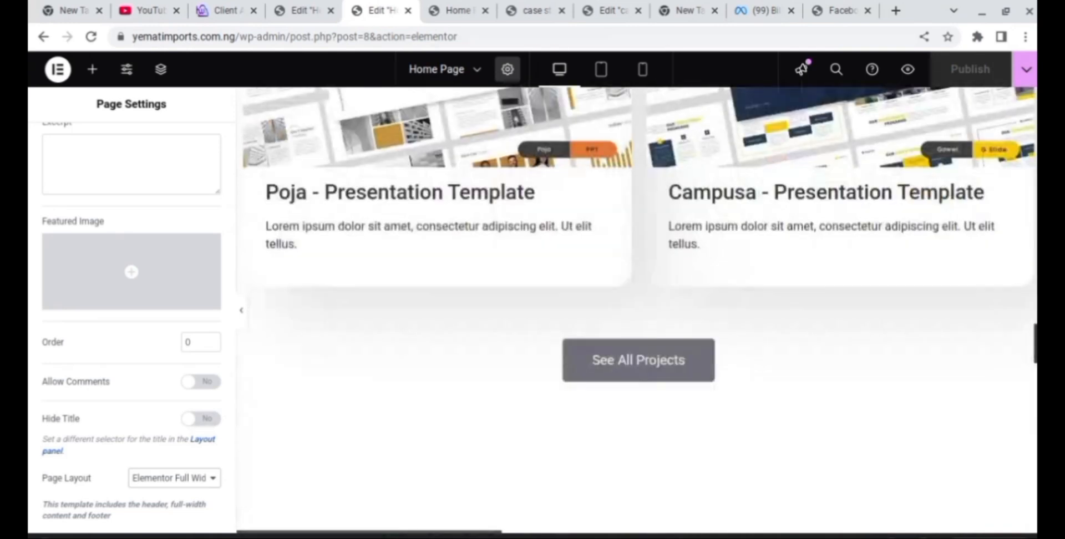
left_click_drag(1035, 398, 1030, 69)
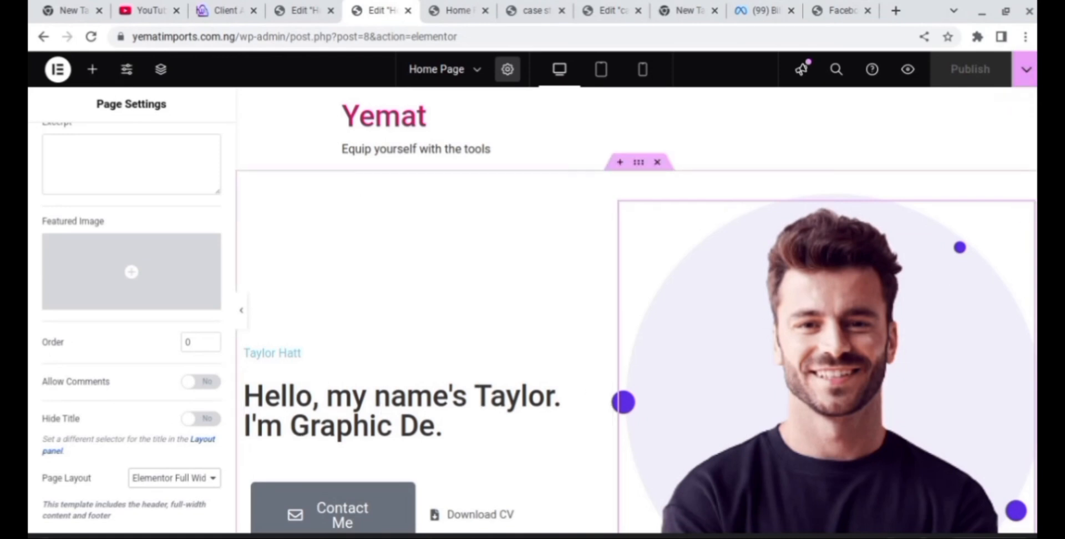
Step: Change the job title in the hero heading so its second sentence reads "I'm a Front End Website Developer."
left_click(505, 420)
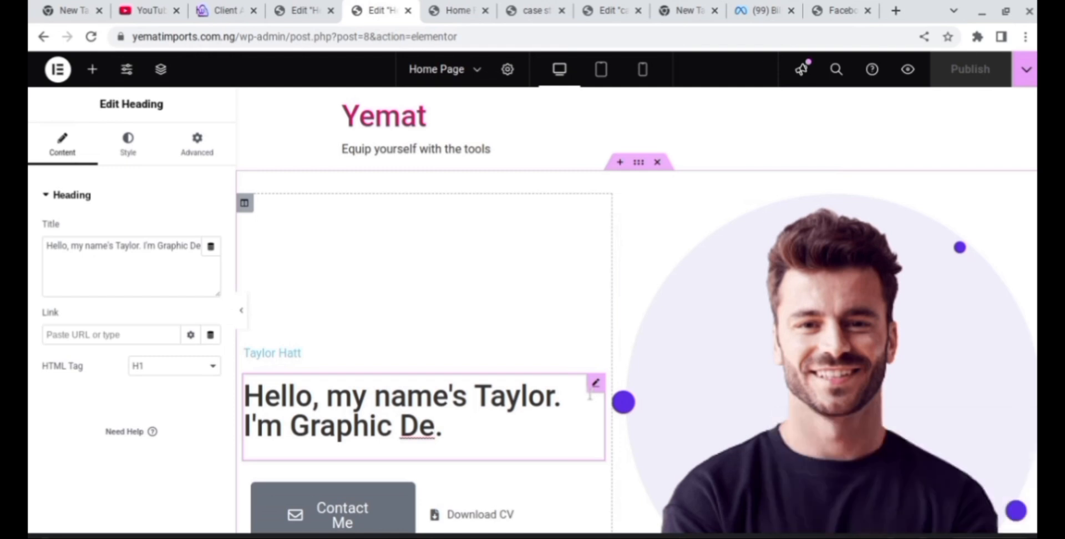
key("BackSpace")
key("BackSpace")
key("BackSpace")
key("BackSpace")
key("BackSpace")
key("BackSpace")
key("BackSpace")
key("BackSpace")
key("BackSpace")
key("BackSpace")
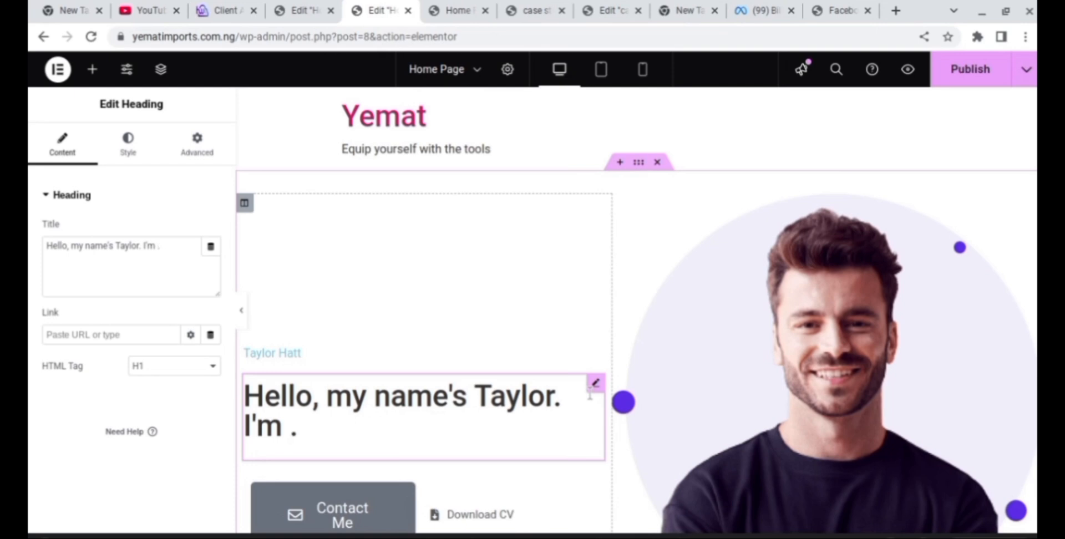
type("W")
key("BackSpace")
type("a ")
type("WE")
key("BackSpace")
type("e")
key("BackSpace")
key("BackSpace")
type("F")
type("ro")
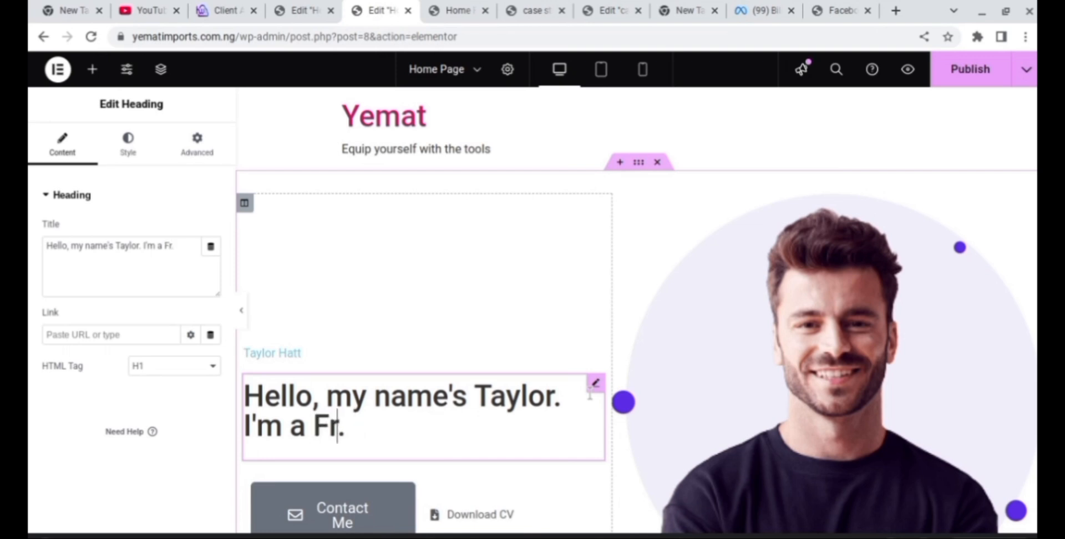
type("nt ")
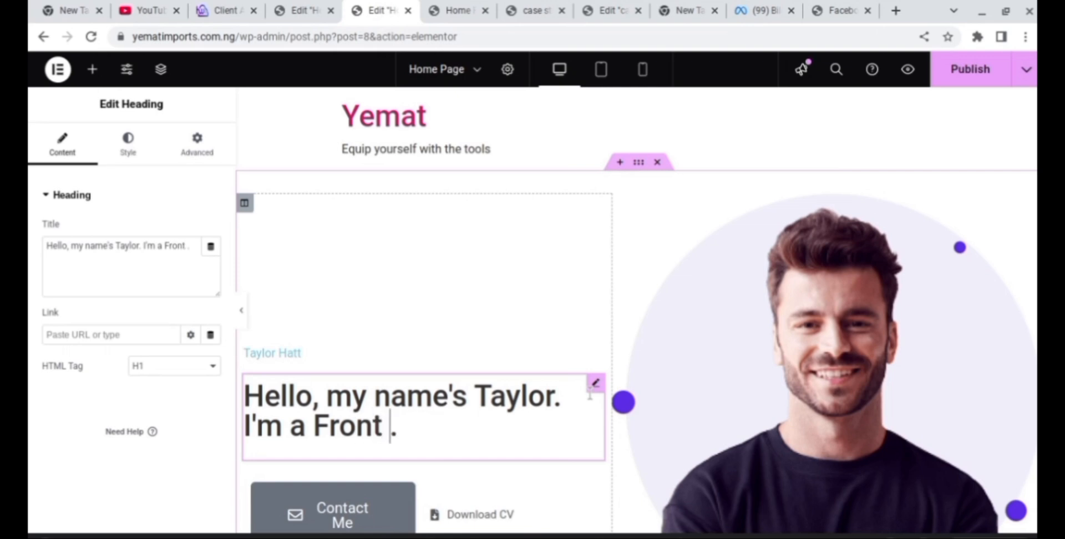
type("End ")
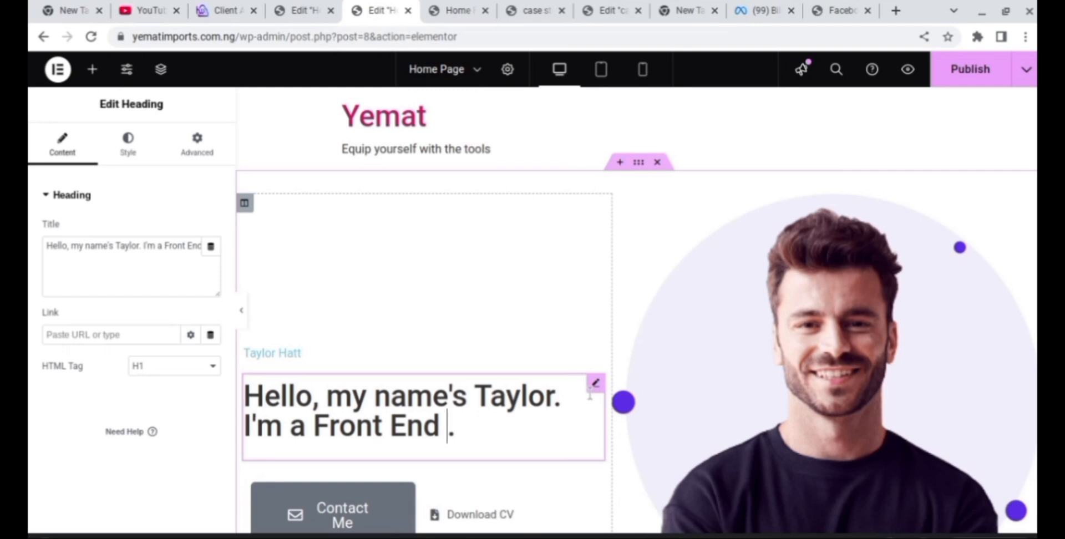
type("WE")
key("BackSpace")
type("ebsite ")
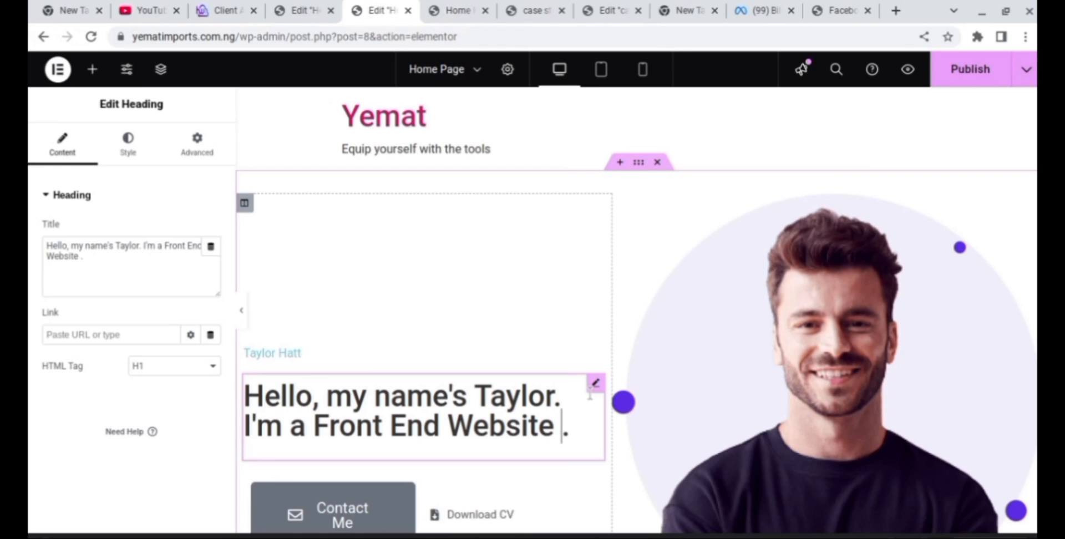
type("De")
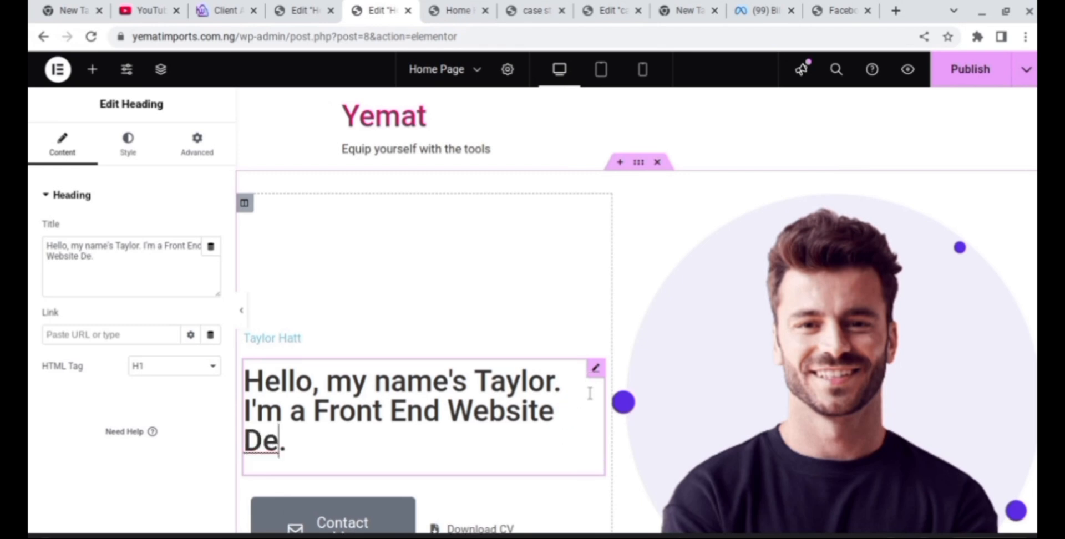
type("veloper")
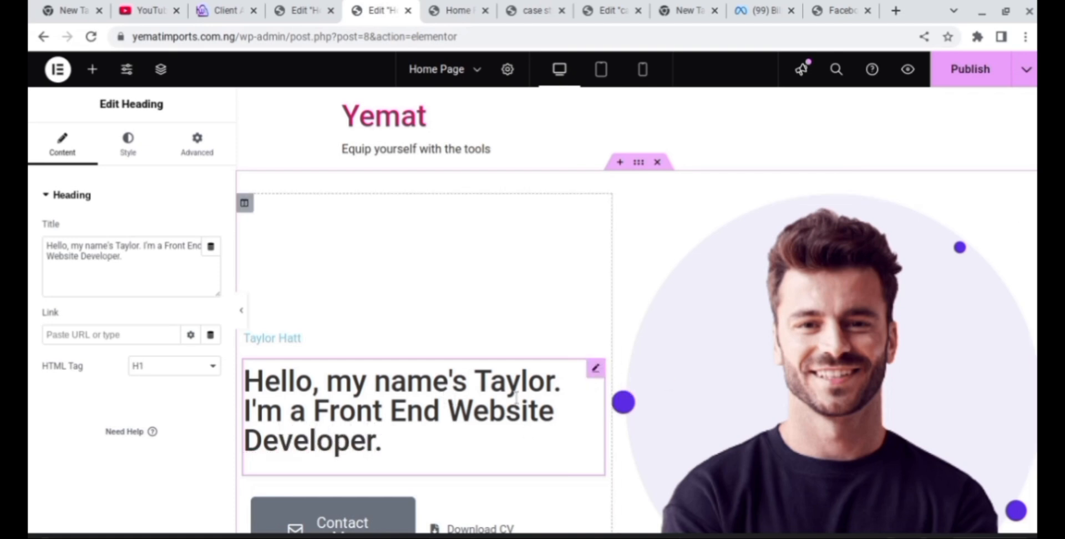
Step: Shorten "Website" to "Web" in the hero heading's job title
left_click(555, 409)
key("BackSpace")
key("BackSpace")
key("BackSpace")
key("BackSpace")
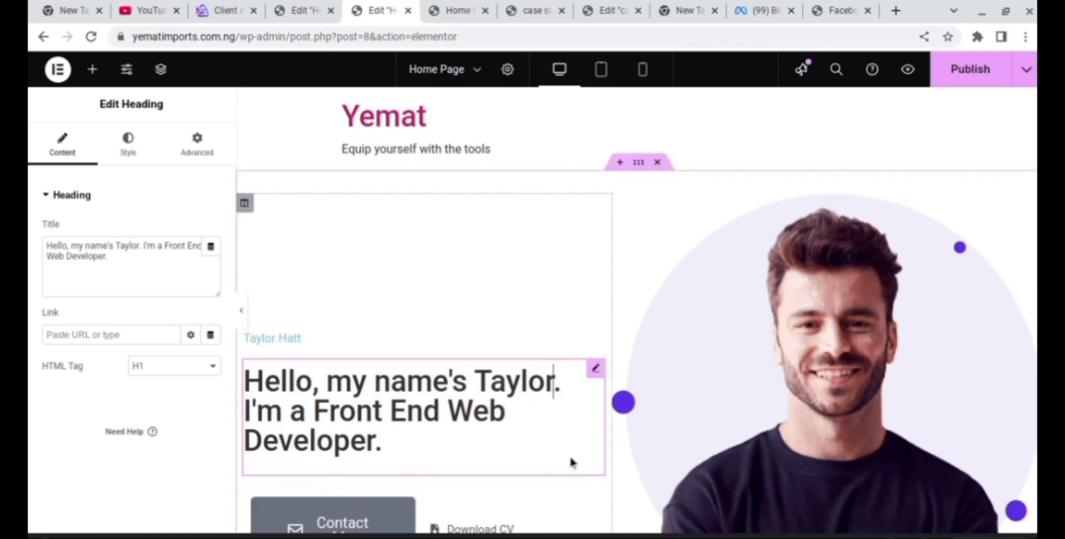
Step: Reword the hero heading's opening to "Hello, my name is" followed by the portfolio owner's first name
key("BackSpace")
key("BackSpace")
key("BackSpace")
key("BackSpace")
key("BackSpace")
key("BackSpace")
key("BackSpace")
key("BackSpace")
key("BackSpace")
type("is")
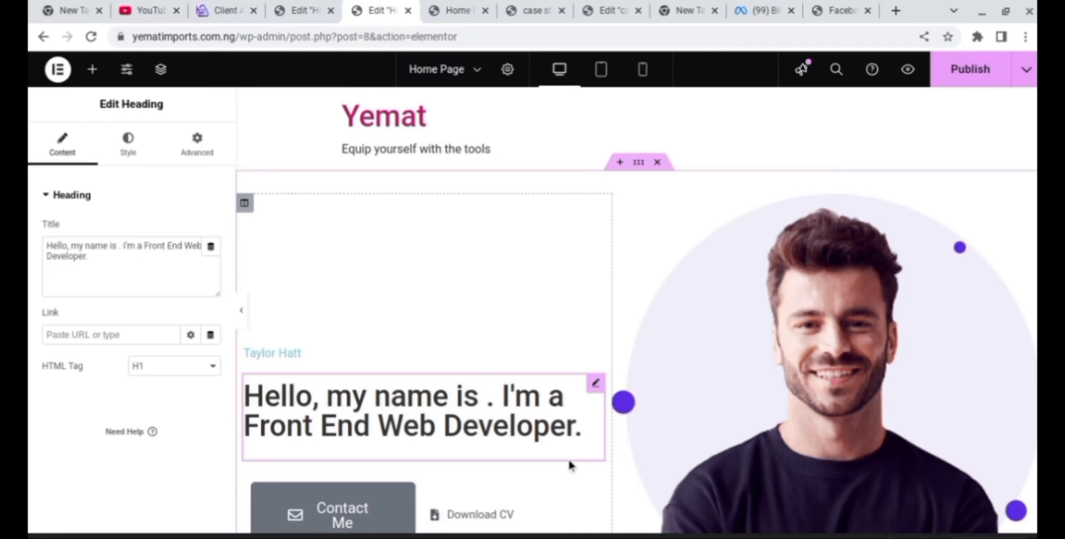
type("Nelson")
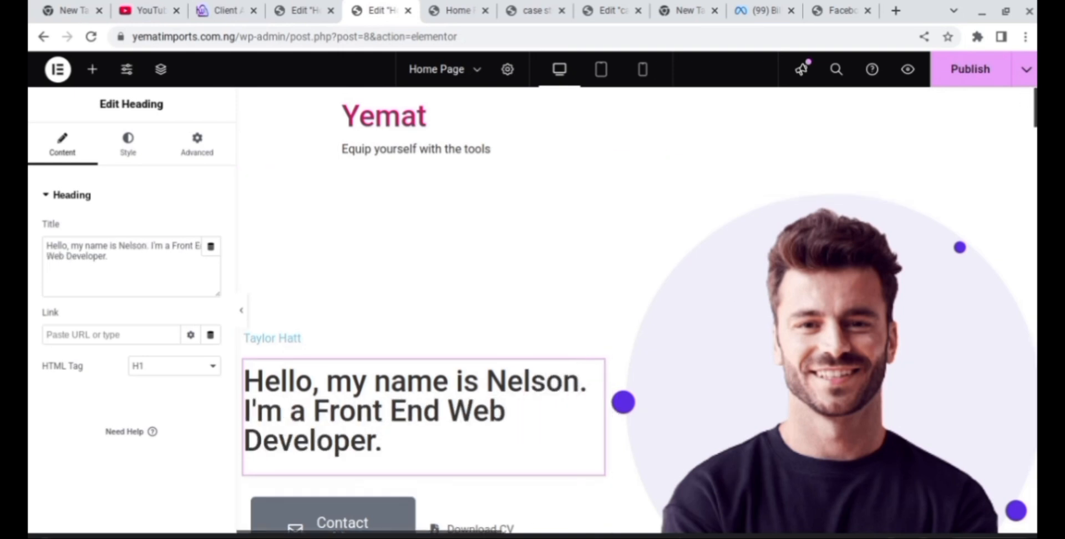
scroll(1003, 241, "down", 5)
scroll(1003, 242, "up", 3)
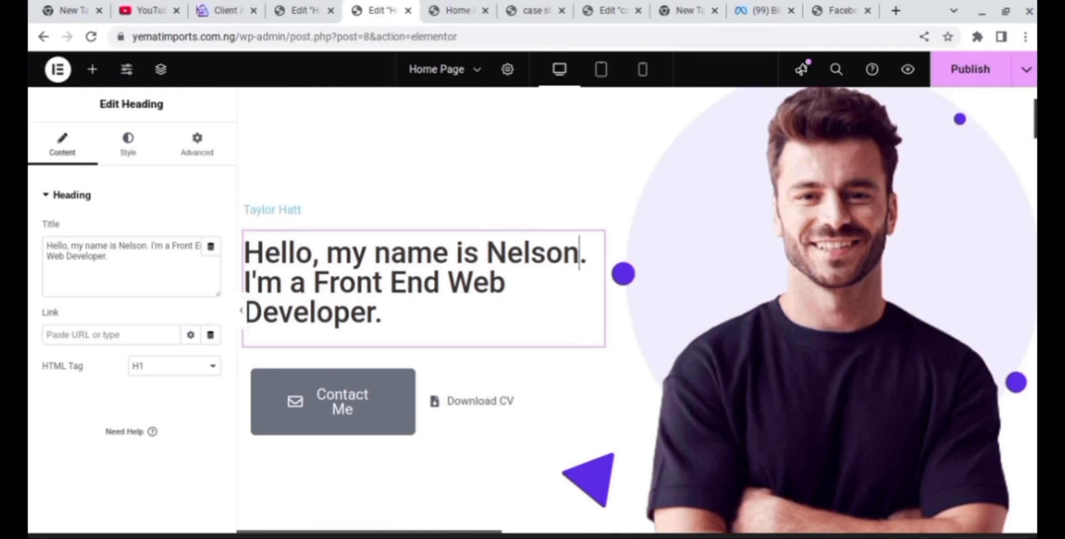
left_click(746, 239)
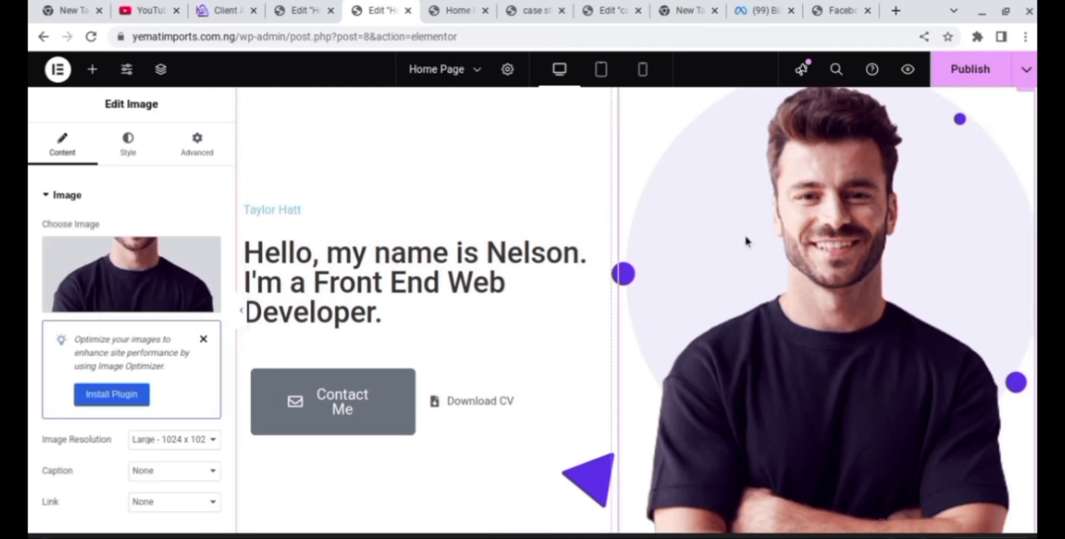
left_click(126, 312)
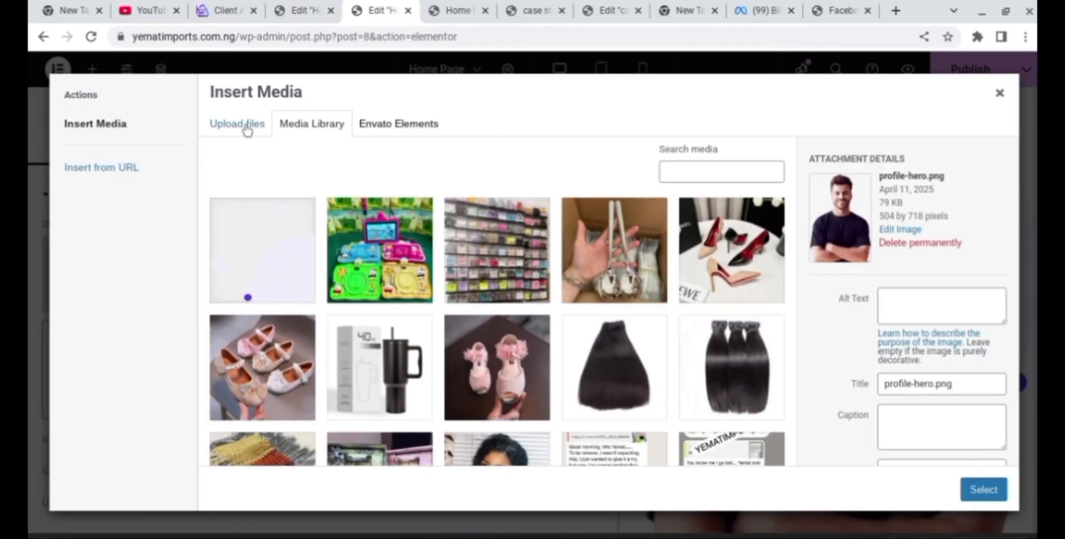
left_click(247, 129)
left_click(588, 309)
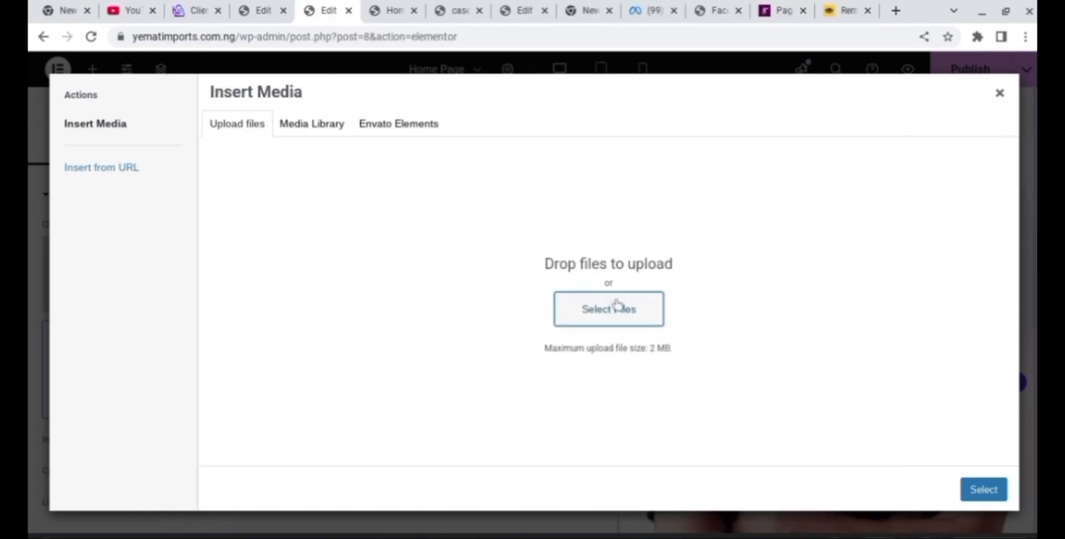
left_click(626, 310)
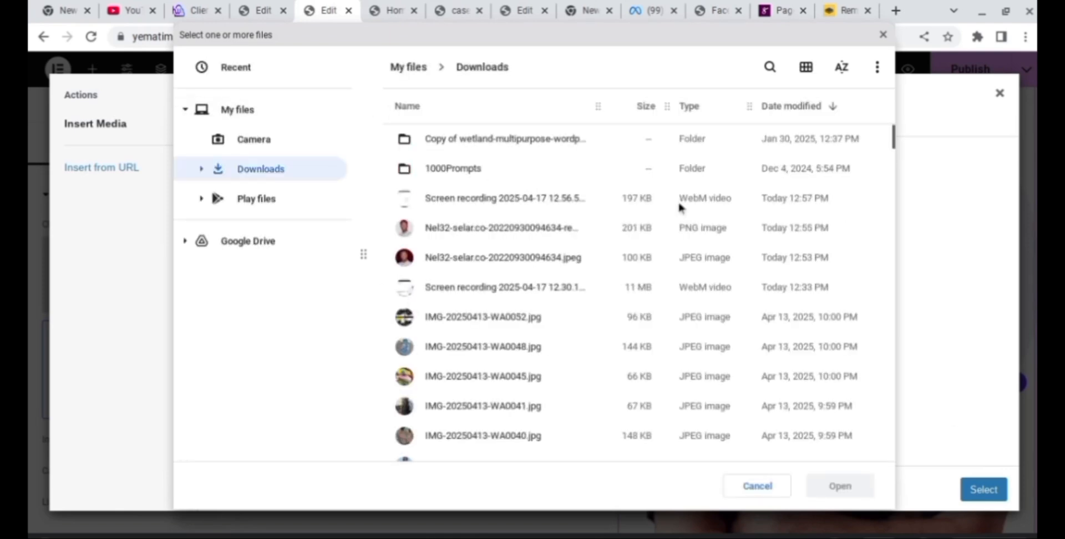
left_click(625, 239)
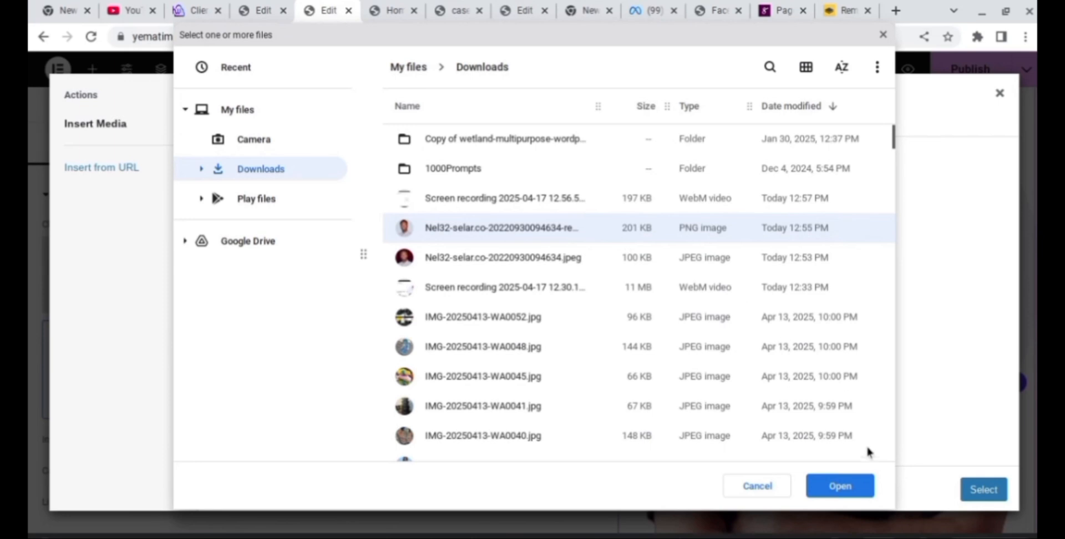
left_click(863, 486)
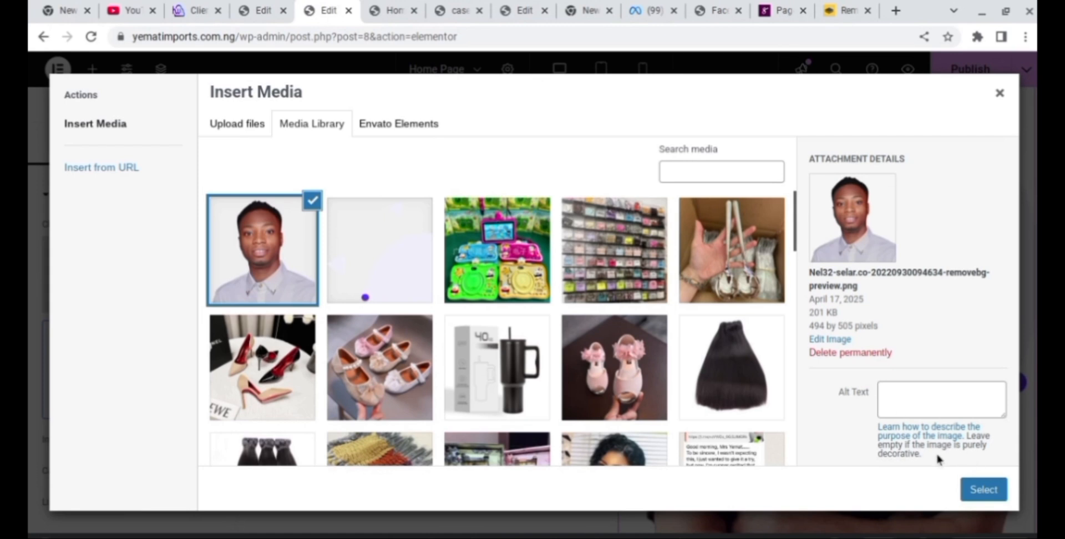
left_click(996, 497)
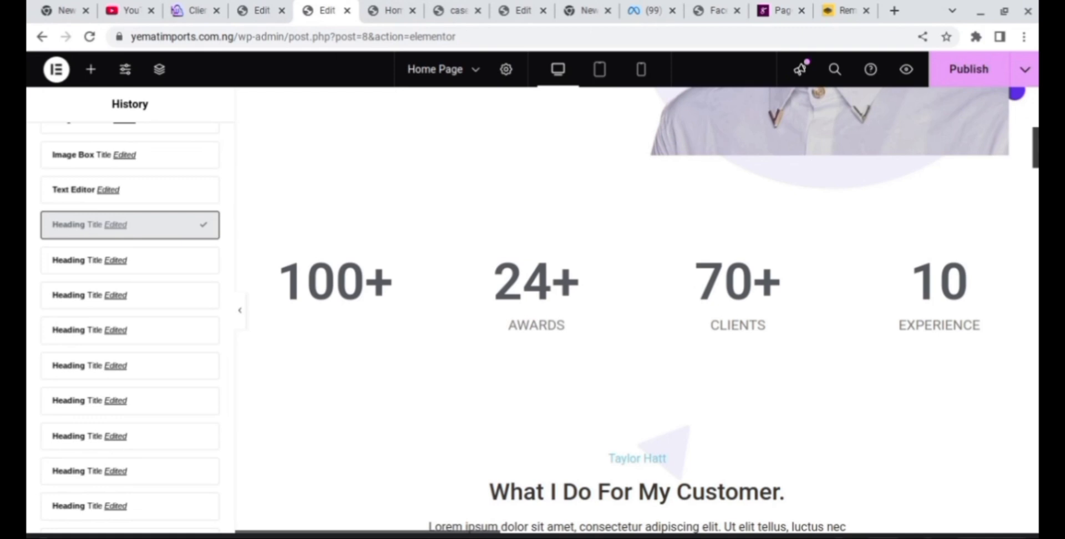
Step: Open the title of the UI/UX Design image box in the "What I Do For My Customer." section for editing
scroll(636, 310, "down", 4)
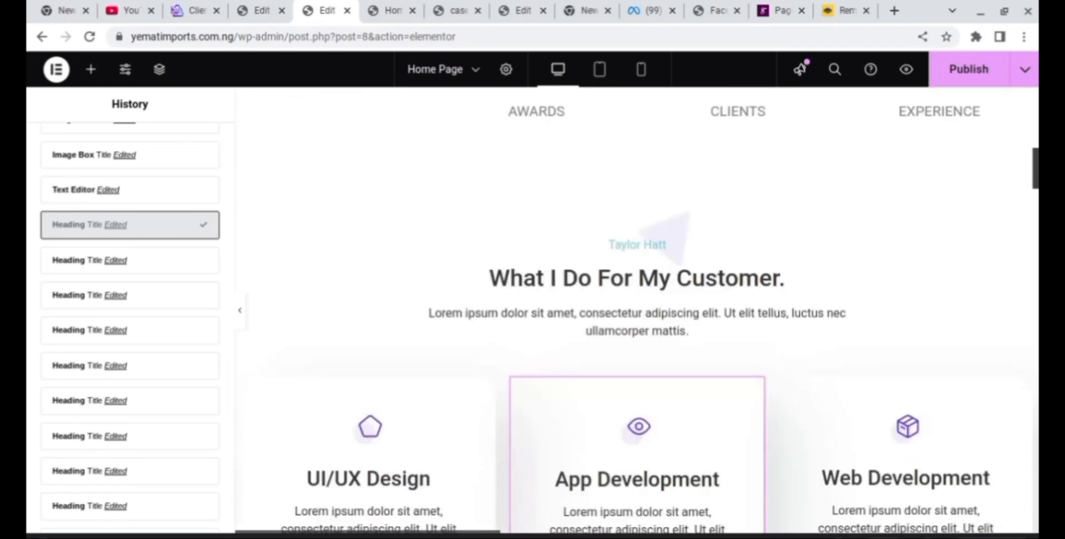
scroll(494, 294, "down", 2)
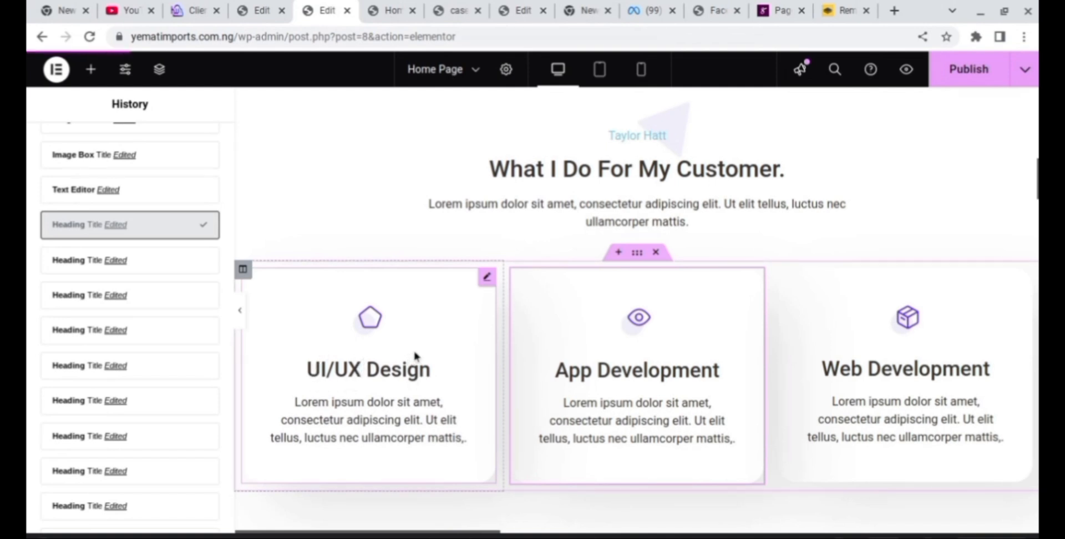
left_click(343, 382)
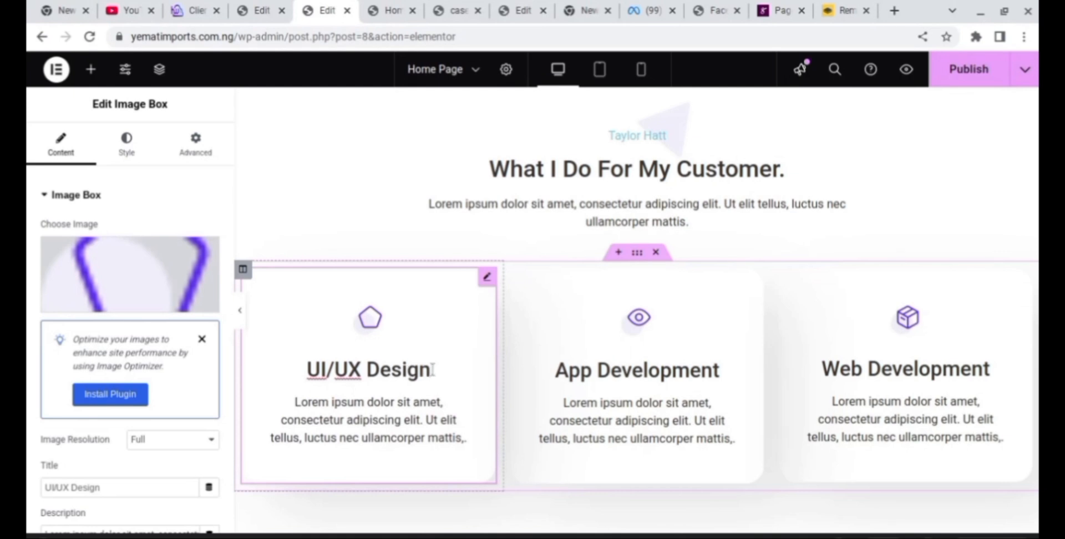
Step: Change the title of the UI/UX Design image box to "Web Design"
key("BackSpace")
key("BackSpace")
key("BackSpace")
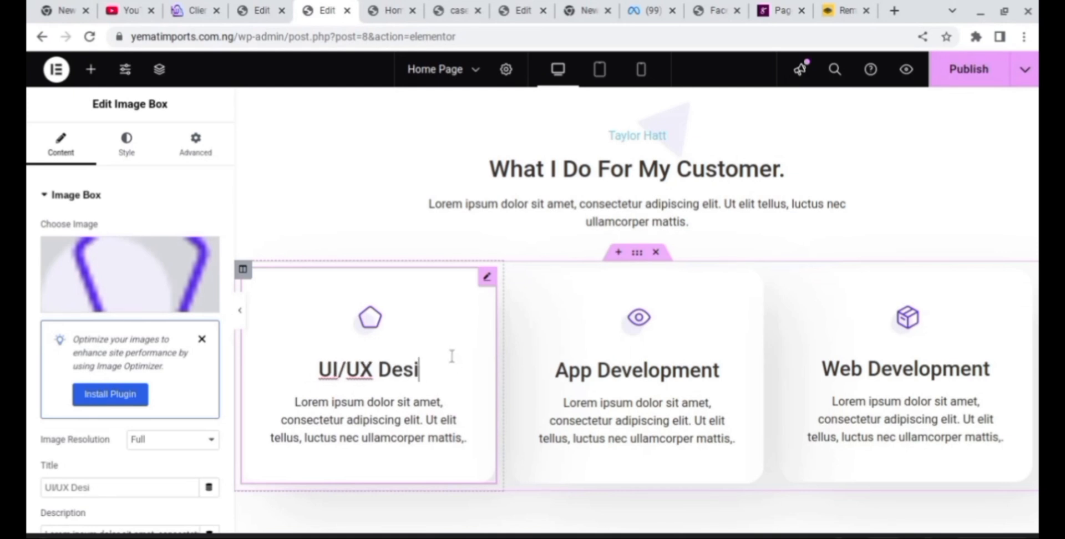
key("BackSpace")
key("BackSpace")
key("BackSpace")
key("BackSpace")
key("BackSpace")
key("BackSpace")
key("BackSpace")
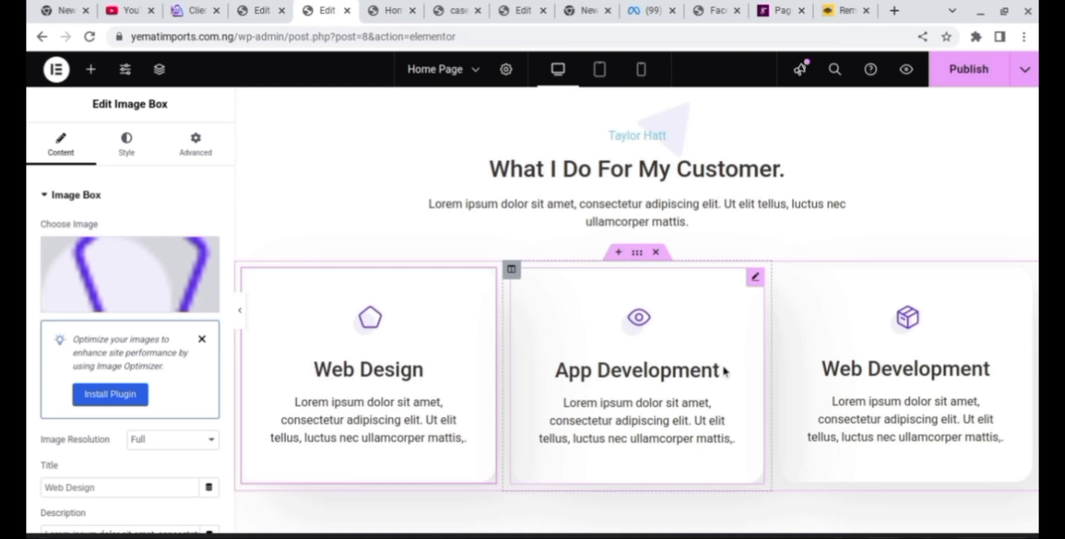
Step: Replace the title of the App Development image box with "Lead Generation"
left_click(692, 371)
left_click(691, 370)
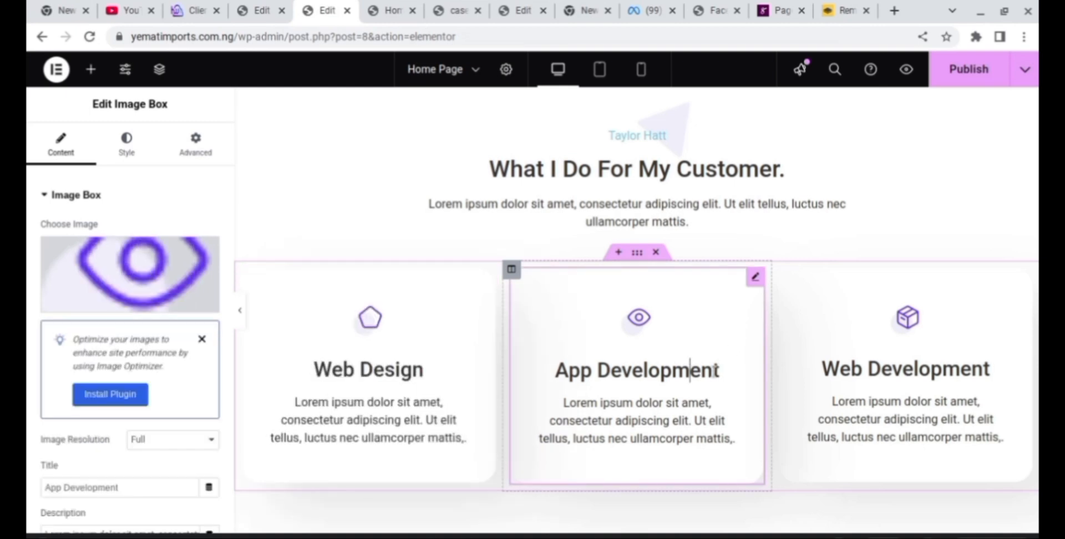
key("ctrl+a")
type("ALead Gener")
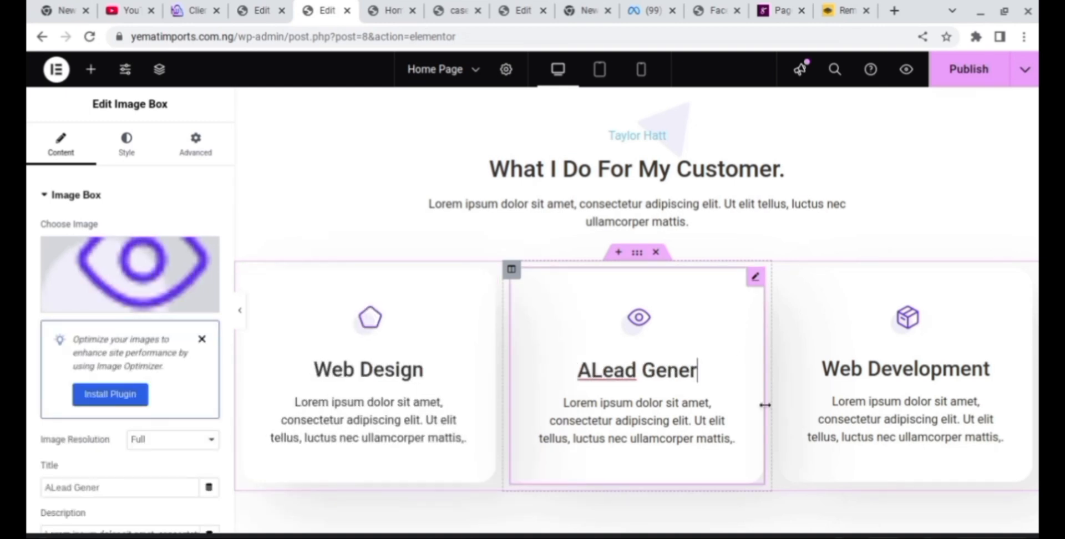
type("ation")
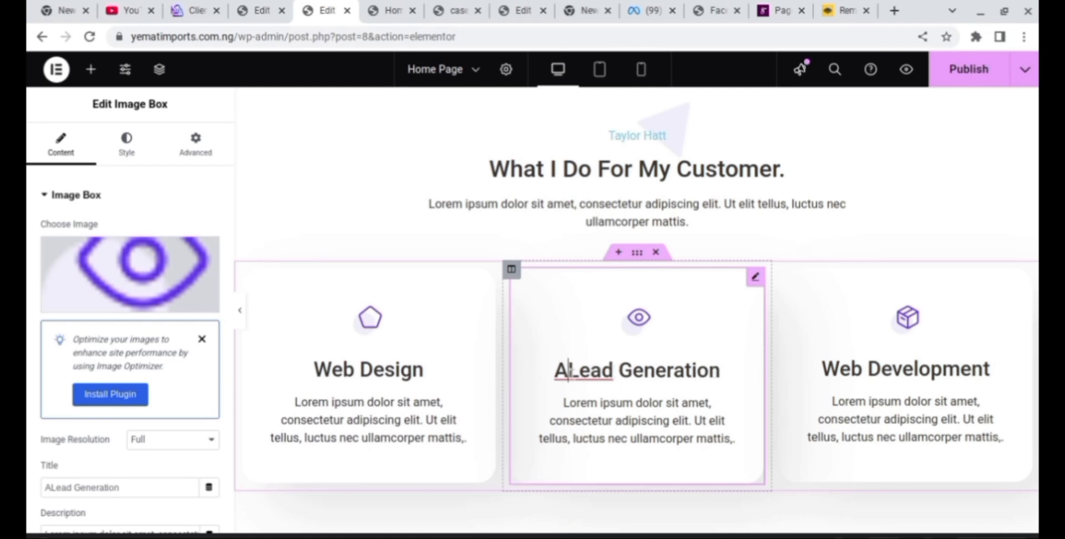
key("BackSpace")
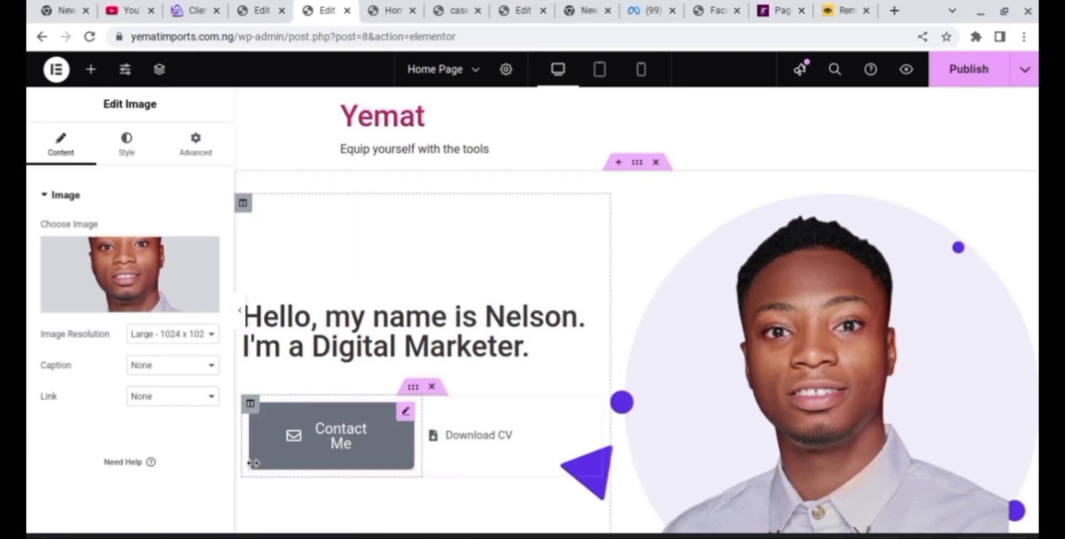
Step: Delete the column containing the Download CV button beside the Contact Me button in the hero section
left_click(405, 412)
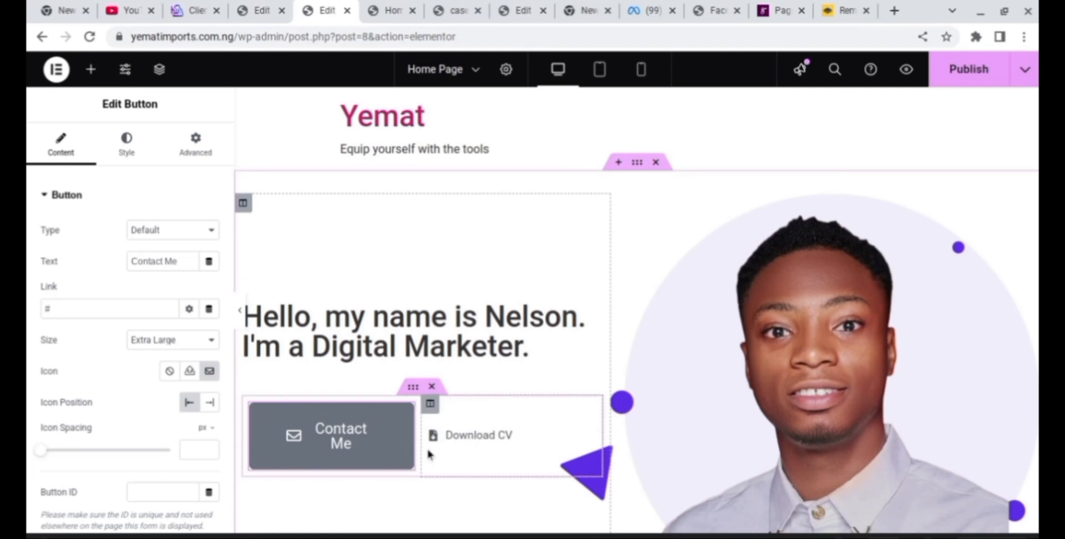
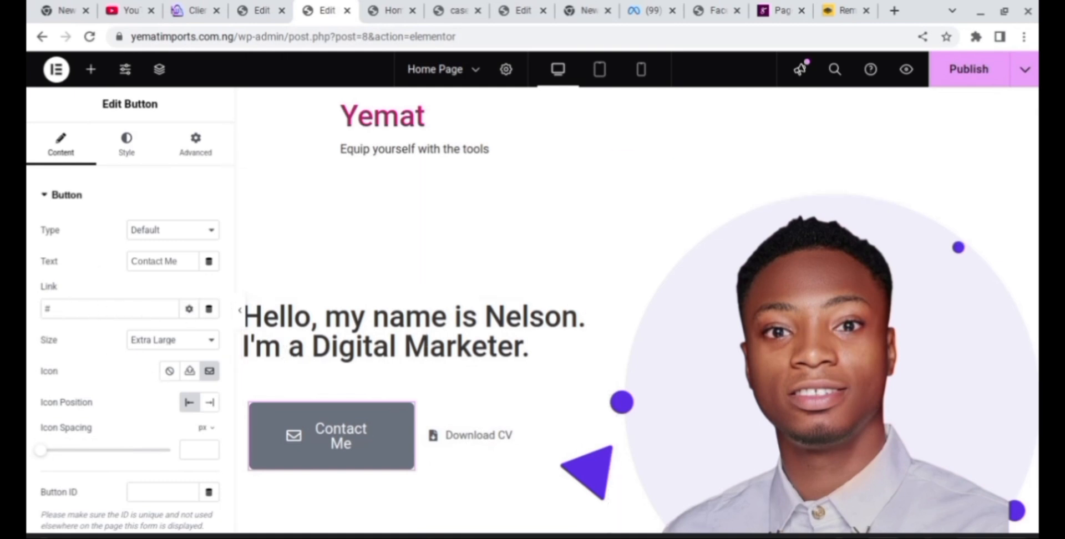
mouse_move(1036, 113)
left_mouse_down()
mouse_move(1036, 170)
mouse_move(1036, 114)
mouse_move(1036, 124)
left_mouse_up()
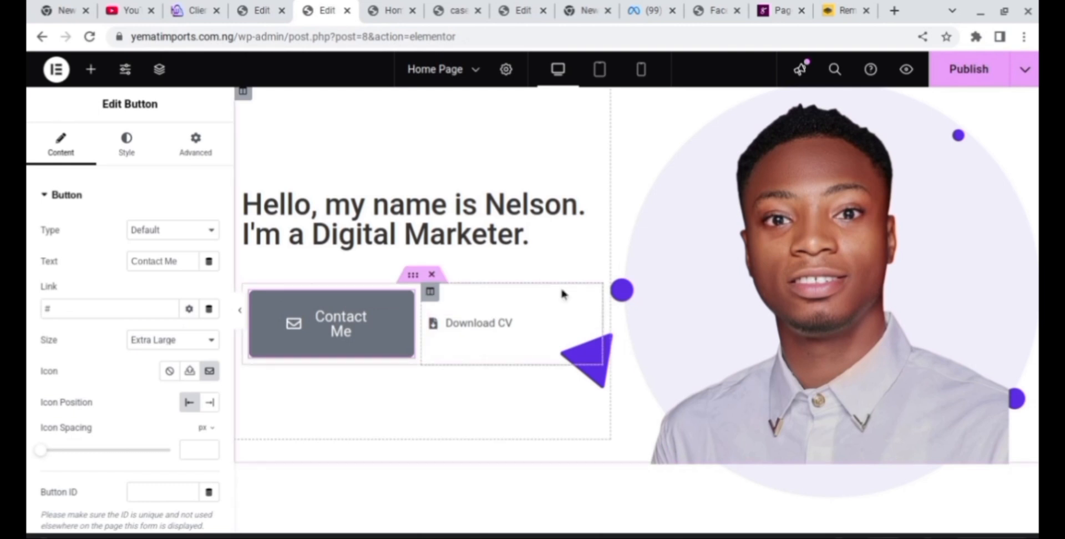
left_click_drag(564, 288, 489, 338)
left_click(429, 293)
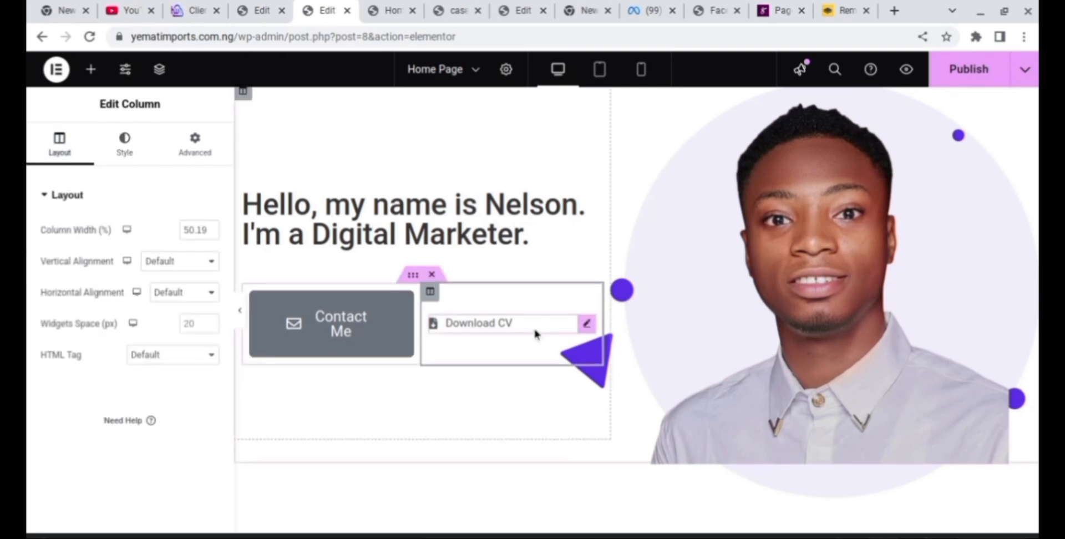
right_click(495, 314)
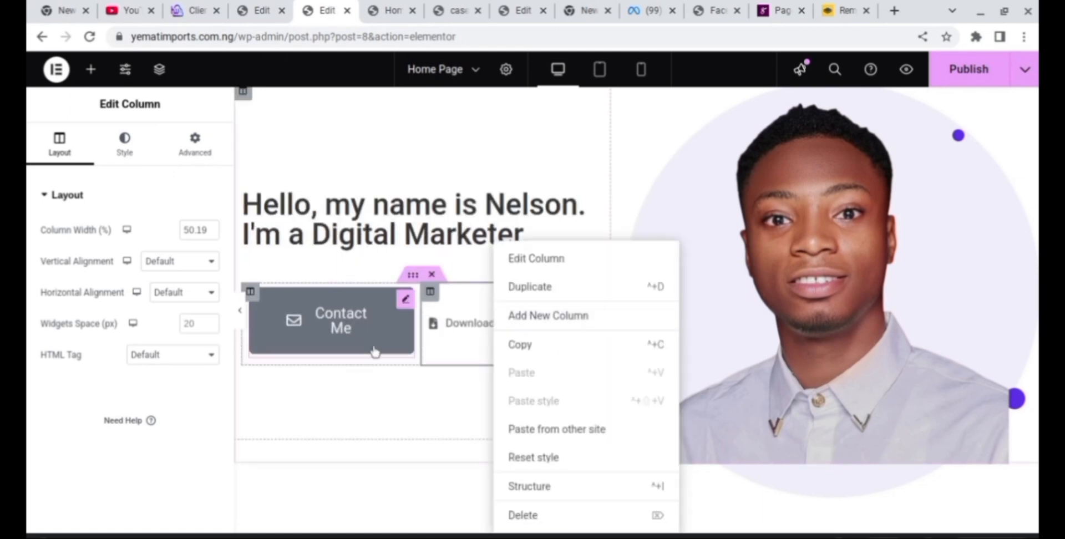
left_click(430, 361)
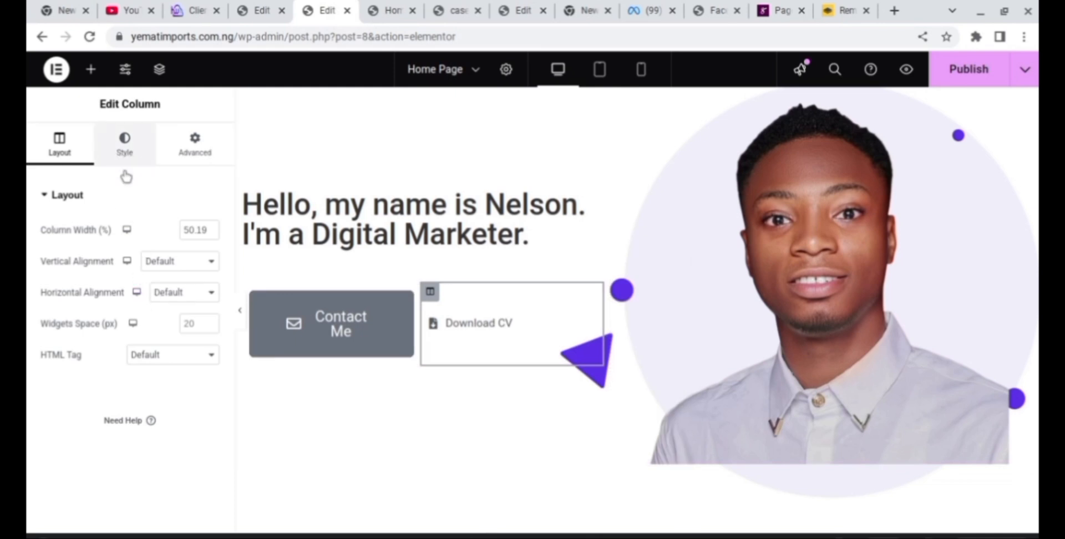
left_click(97, 144)
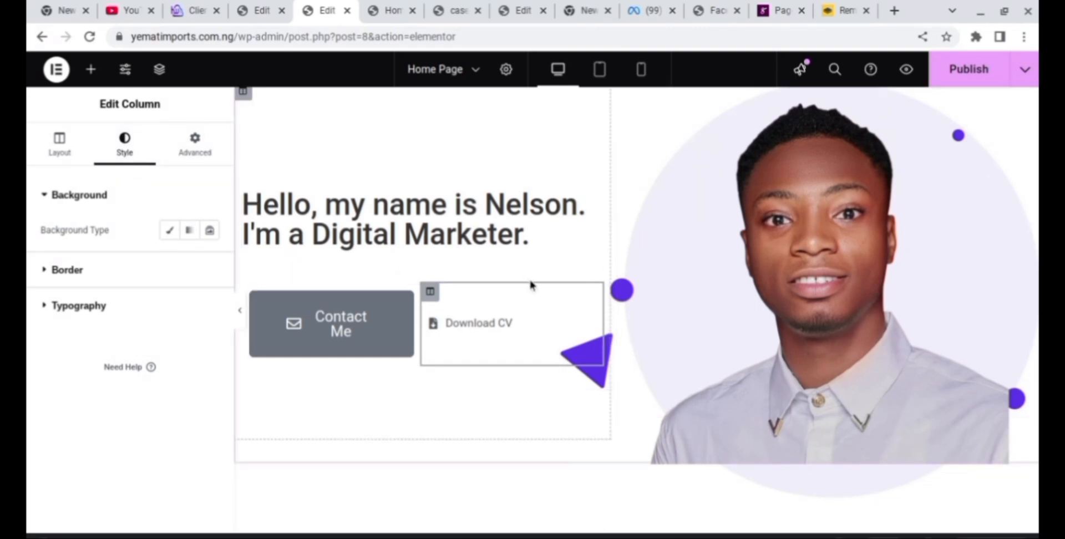
right_click(573, 309)
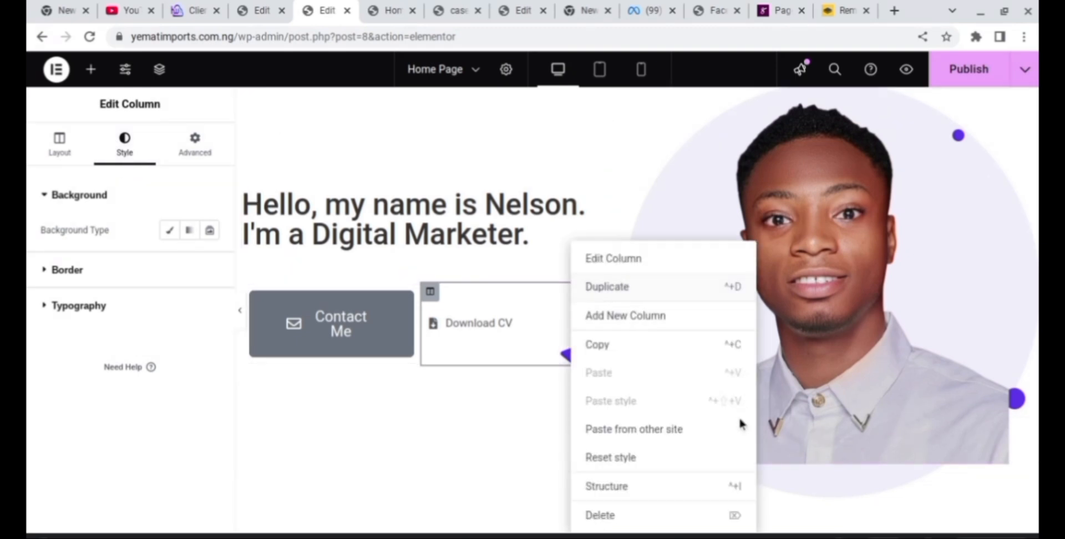
left_click(605, 511)
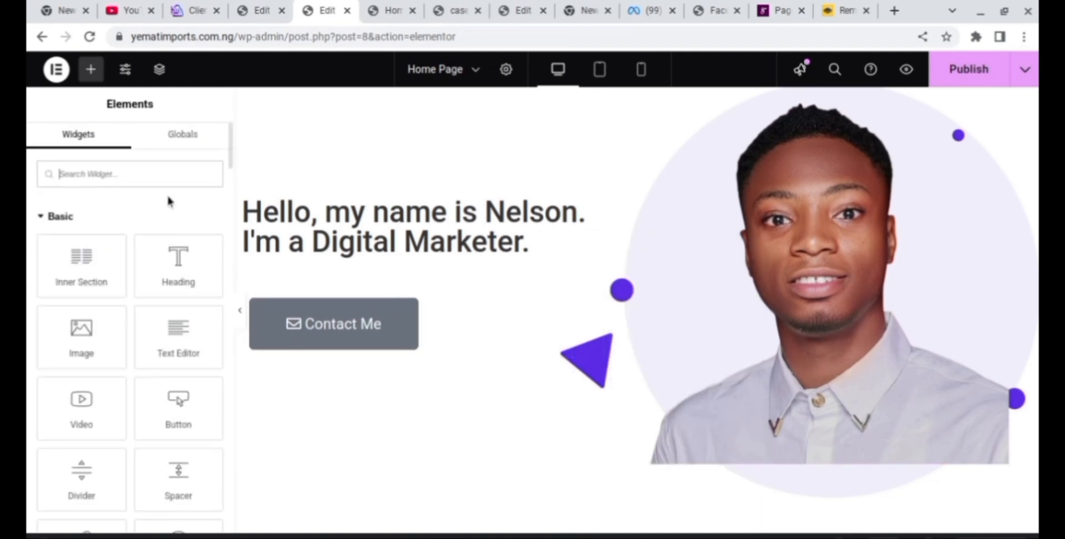
Step: Examine the Selected Works portfolio section and its presentation template cards
left_click(56, 69)
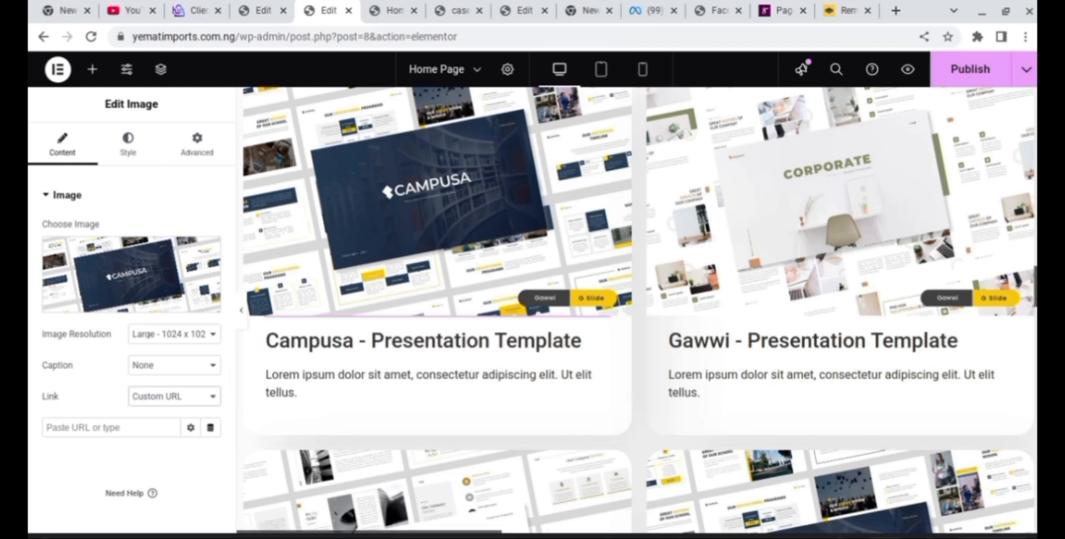
scroll(1032, 261, "up", 6)
scroll(1032, 261, "down", 4)
scroll(1031, 260, "up", 2)
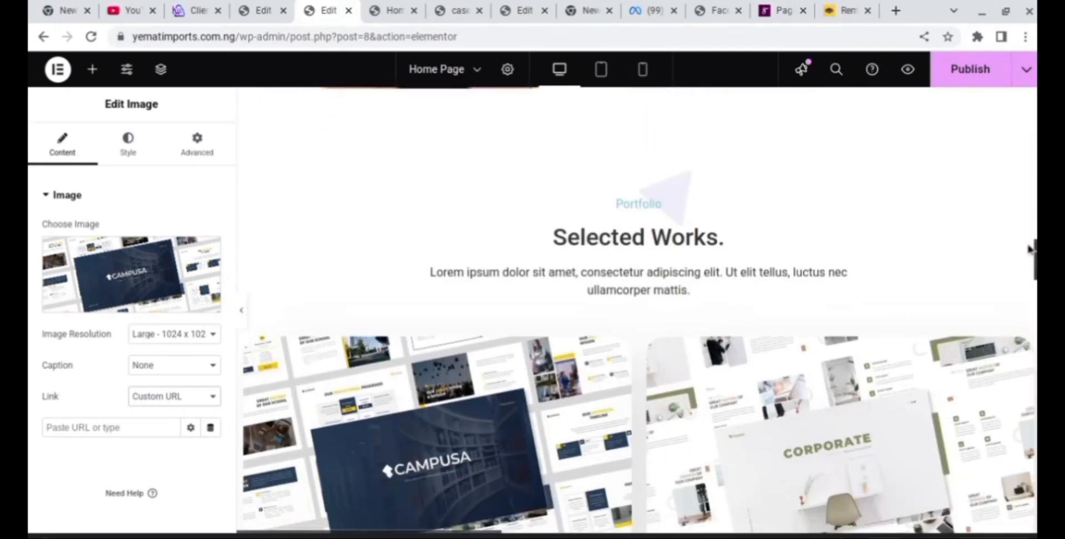
scroll(1031, 255, "down", 4)
scroll(1030, 272, "down", 1)
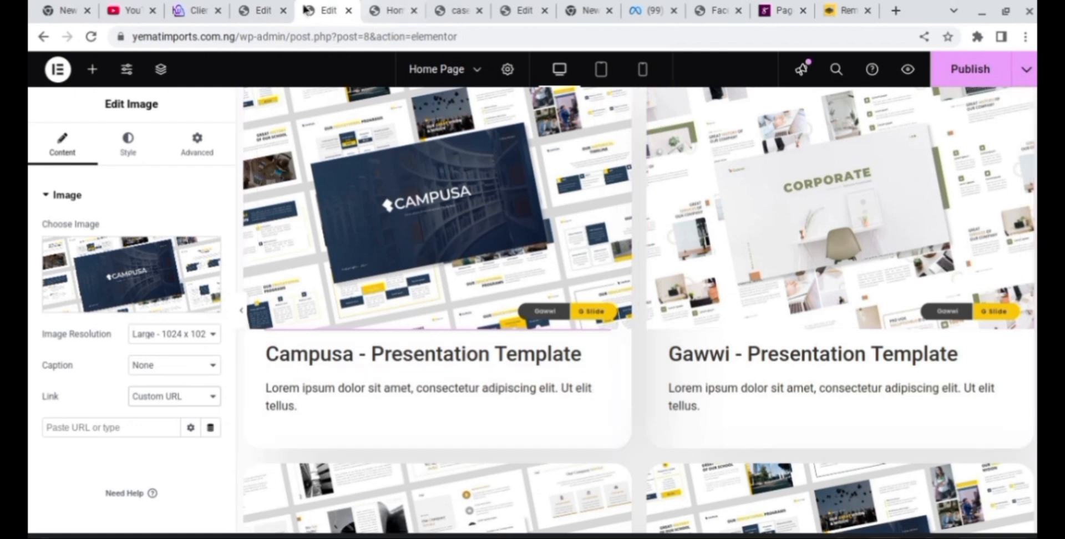
Step: Switch to the other editor browser tab, load the site's WordPress dashboard there and open the list of installed plugins
left_click(244, 10)
left_click(222, 36)
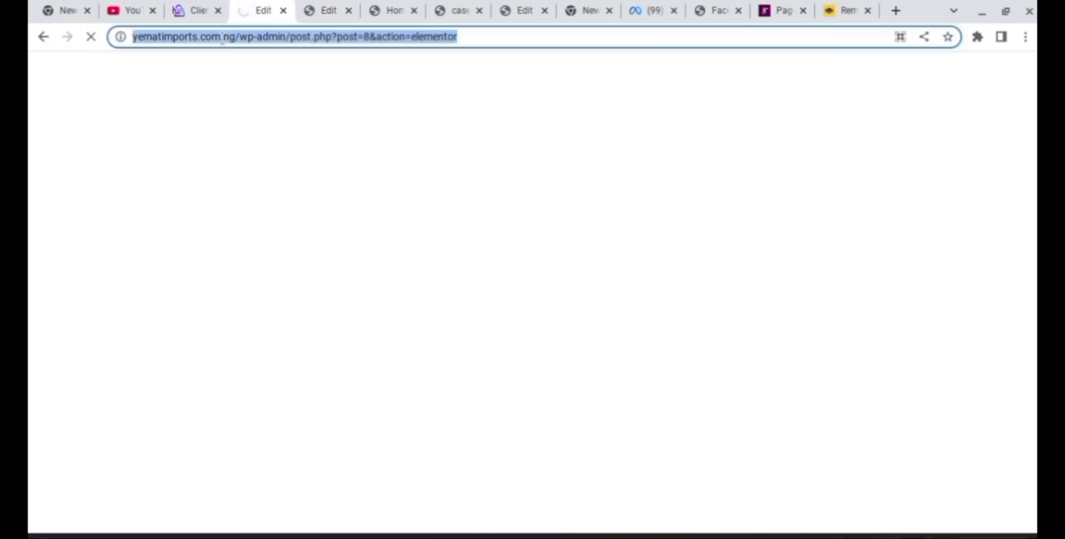
left_click(497, 36)
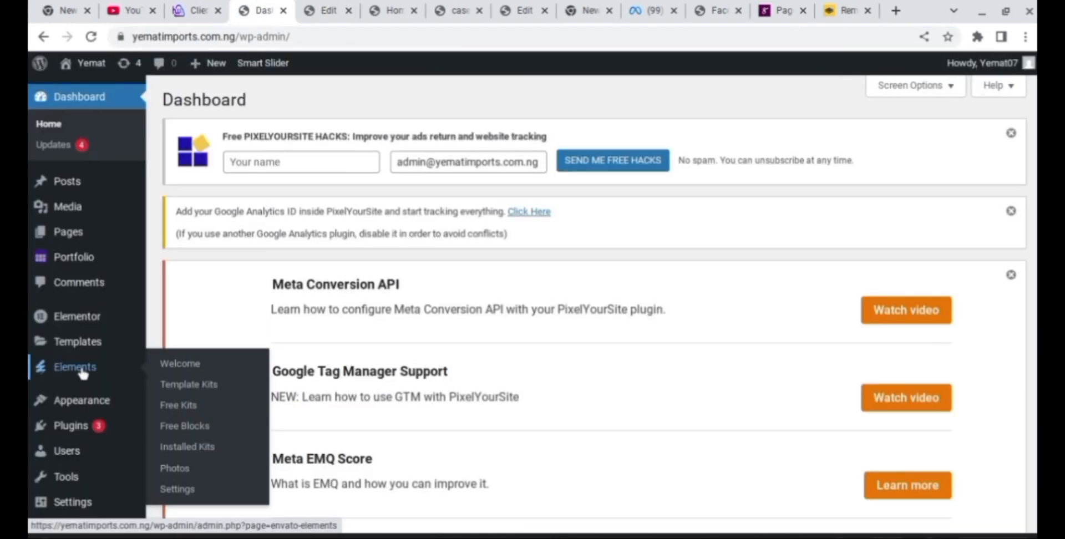
mouse_move(87, 344)
mouse_move(84, 432)
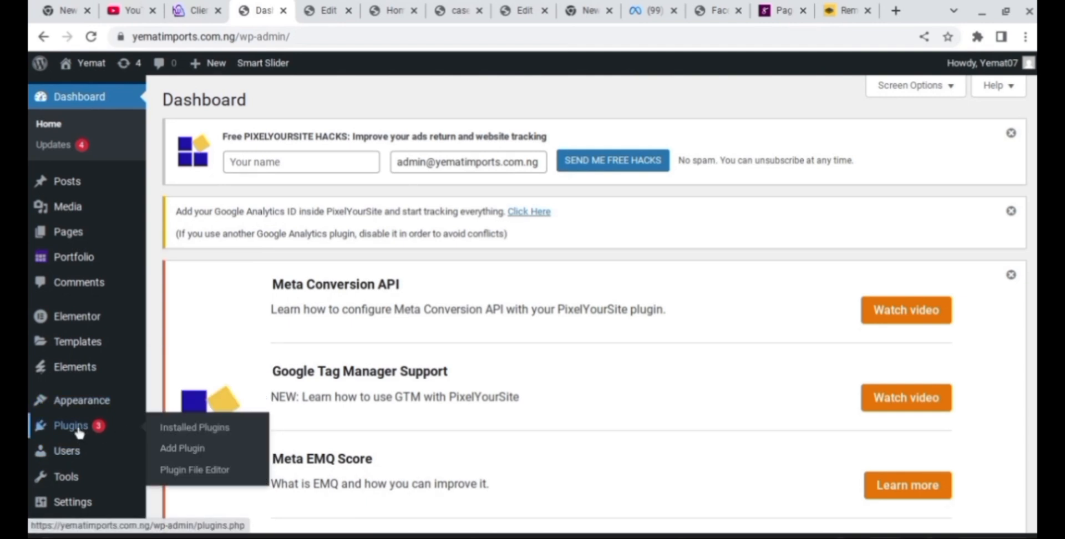
left_click(186, 428)
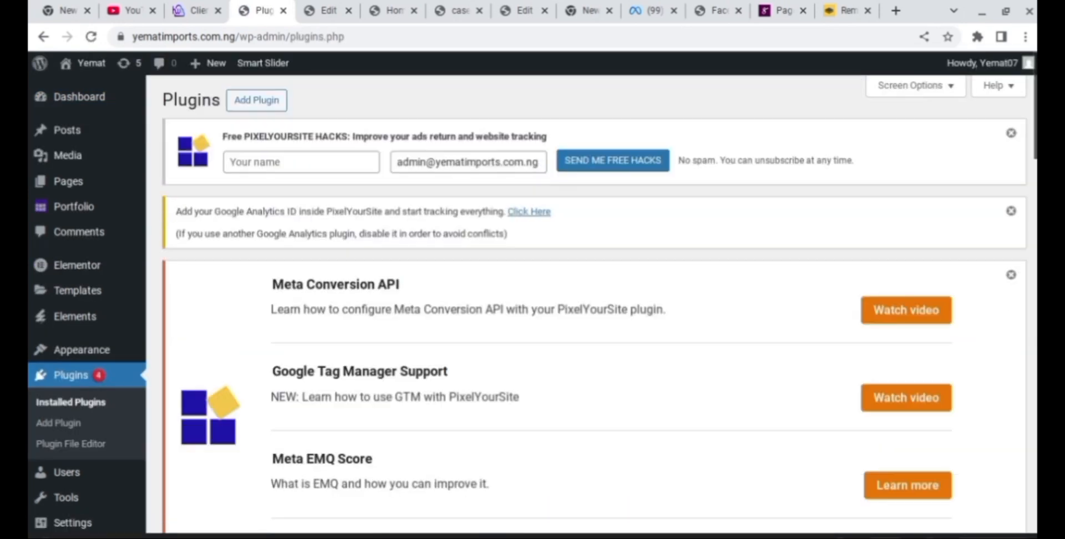
scroll(1009, 316, "down", 10)
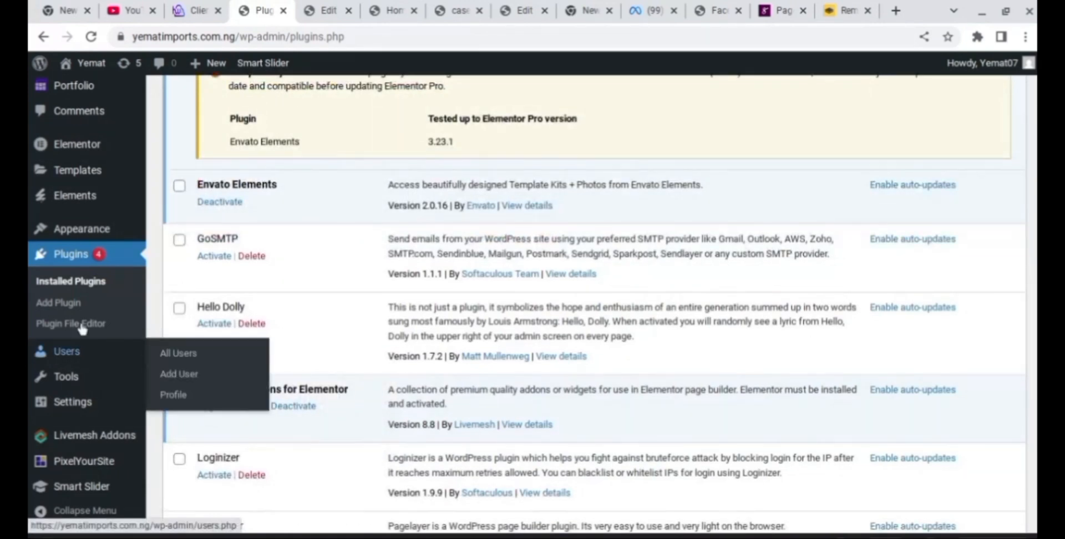
Step: Search the plugins available to add for "portfolio" and activate Portfolio – WordPress Portfolio Plugin by RadiusTheme
left_click(58, 303)
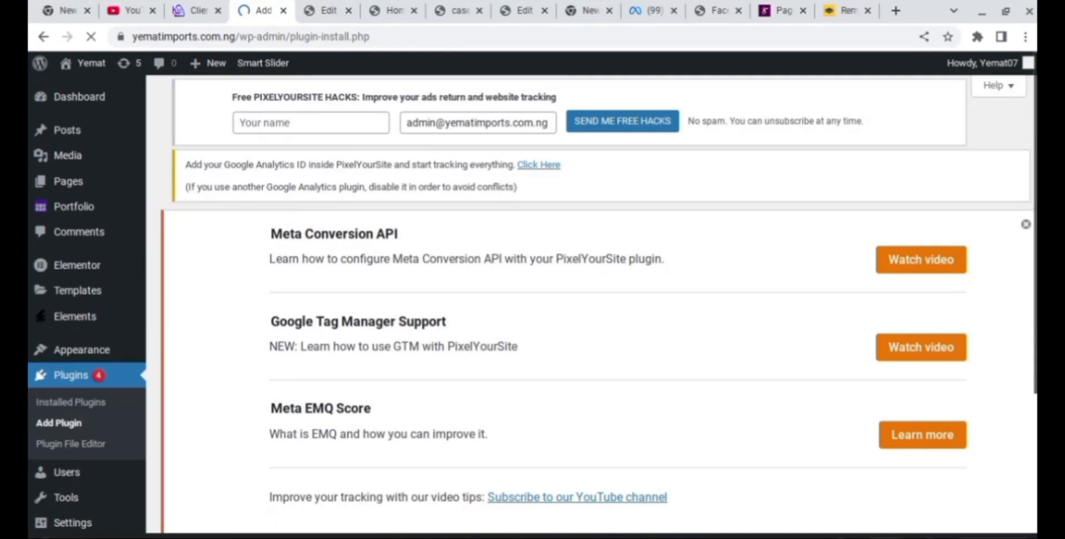
scroll(1006, 442, "down", 4)
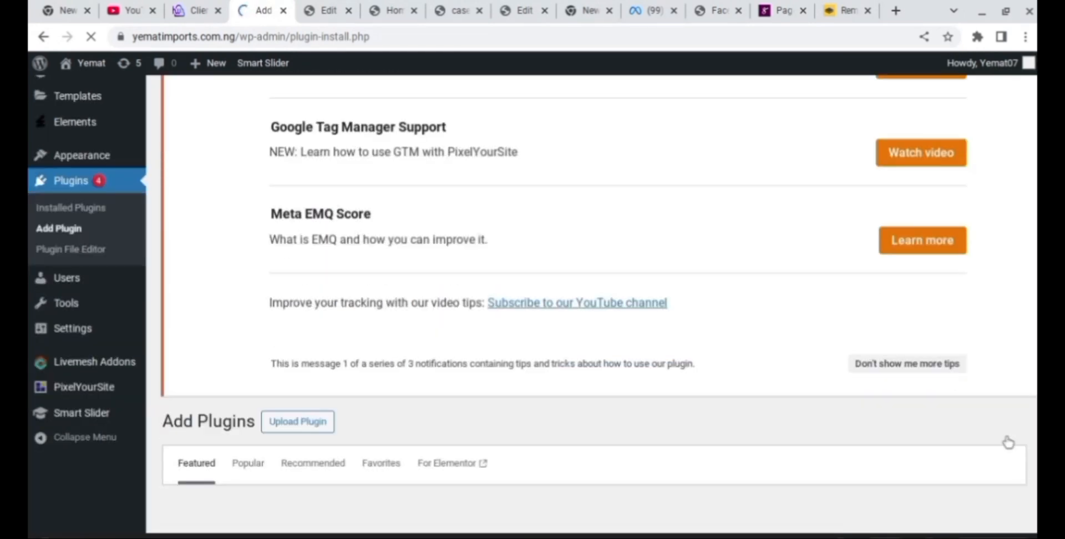
scroll(827, 212, "down", 5)
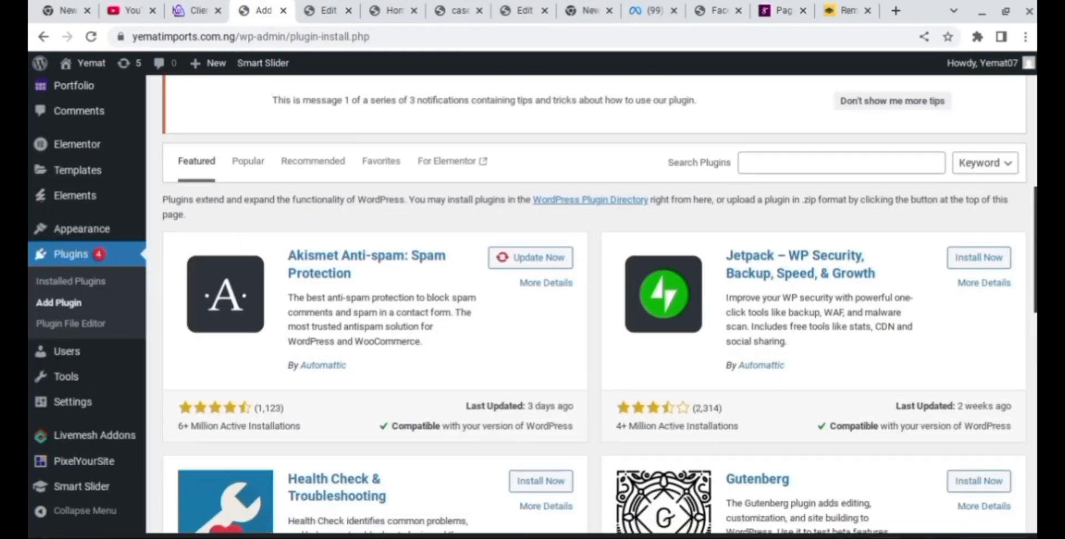
left_click(799, 161)
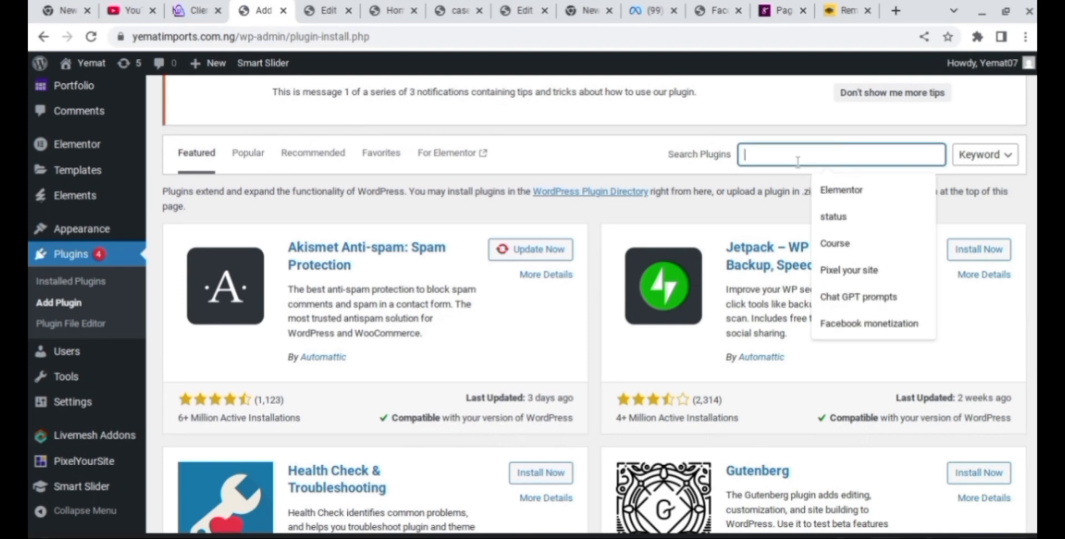
type("po")
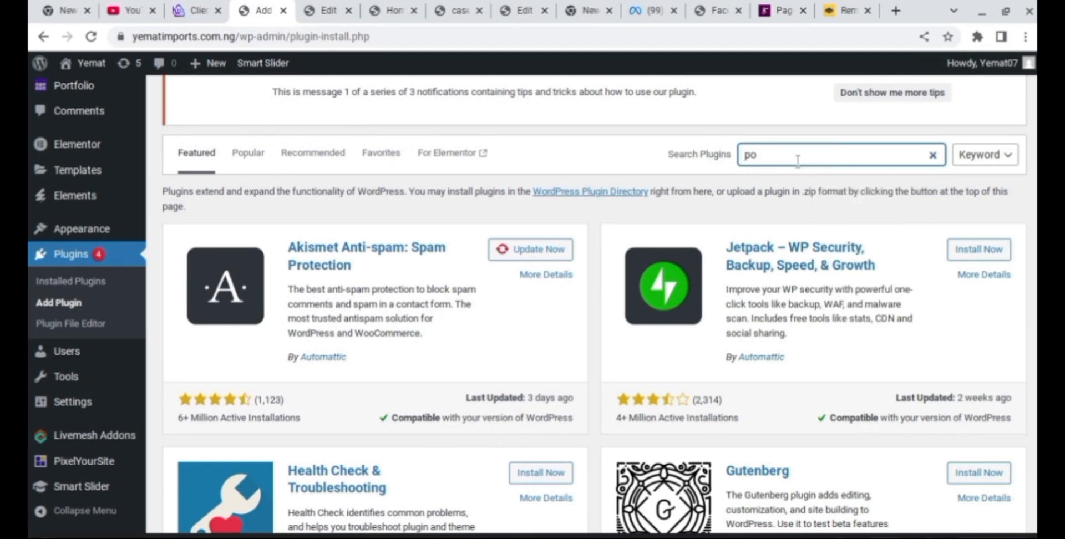
type("rtfolio")
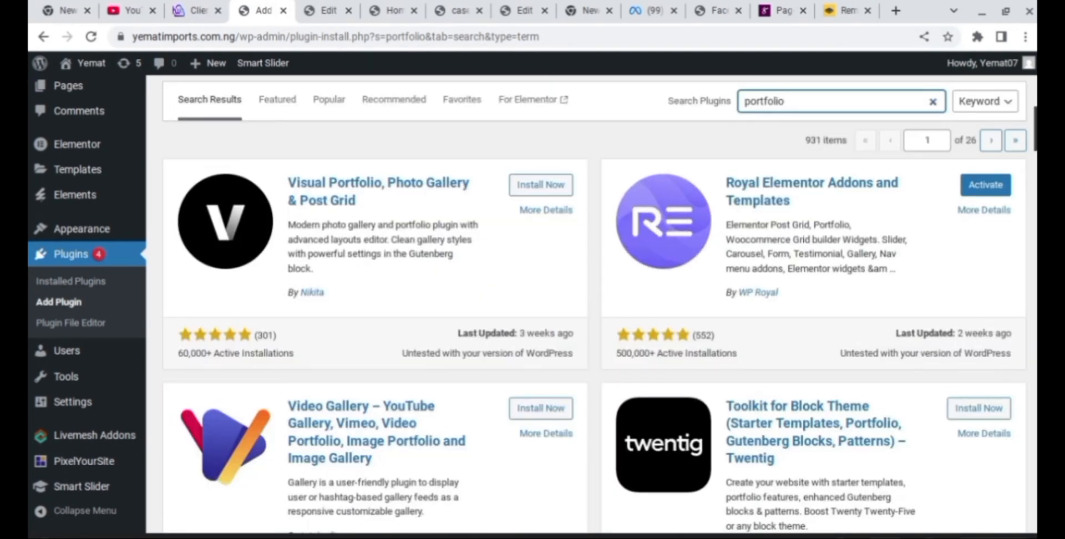
left_click_drag(1035, 130, 1031, 169)
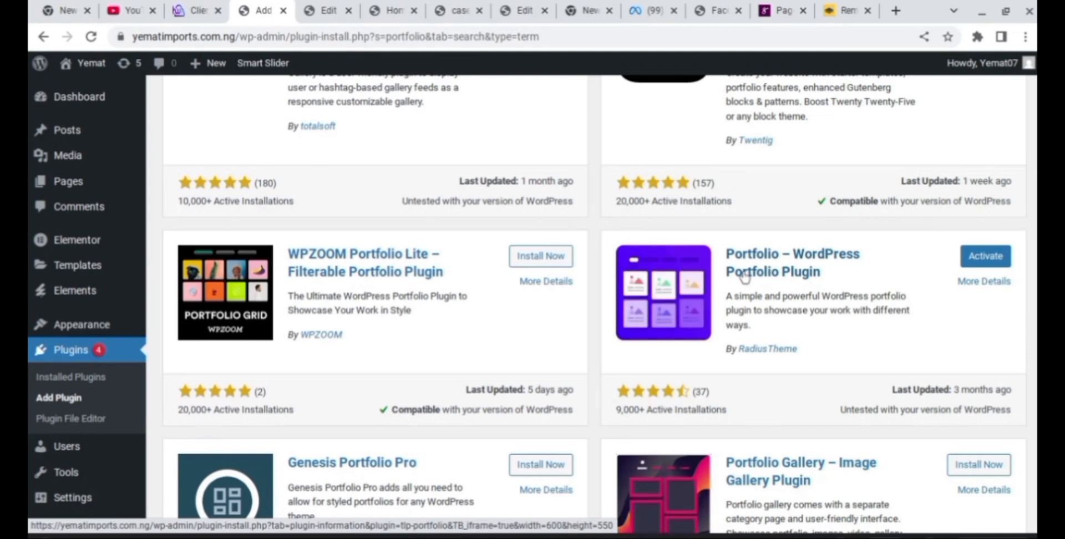
left_click(970, 265)
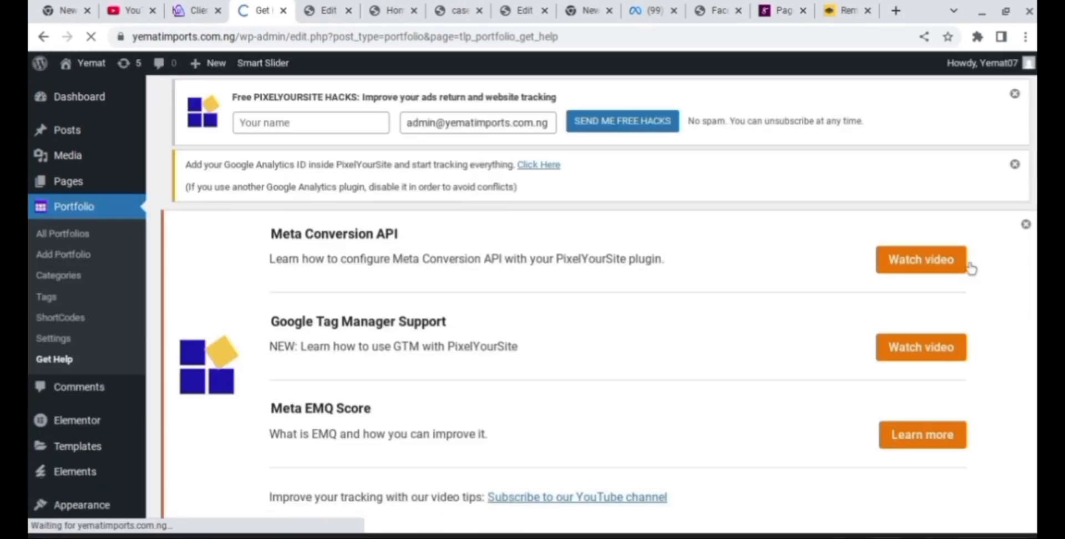
scroll(141, 320, "down", 1)
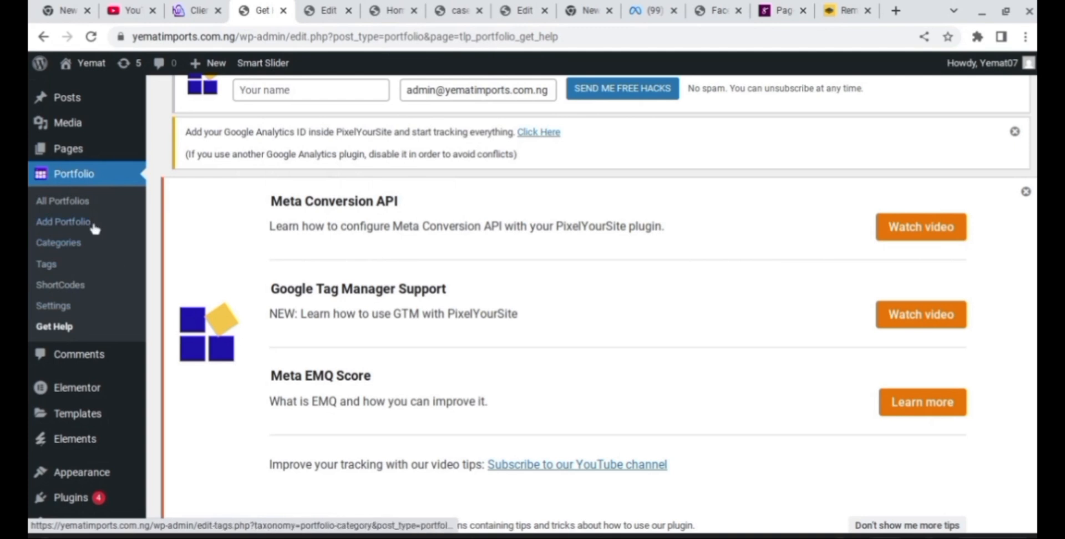
left_click(65, 228)
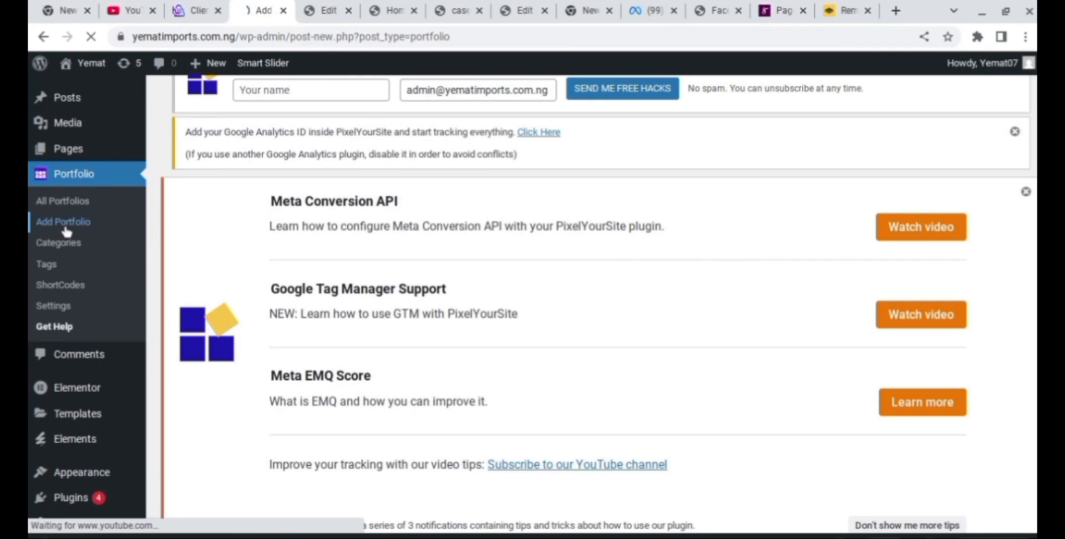
key("alt+Left")
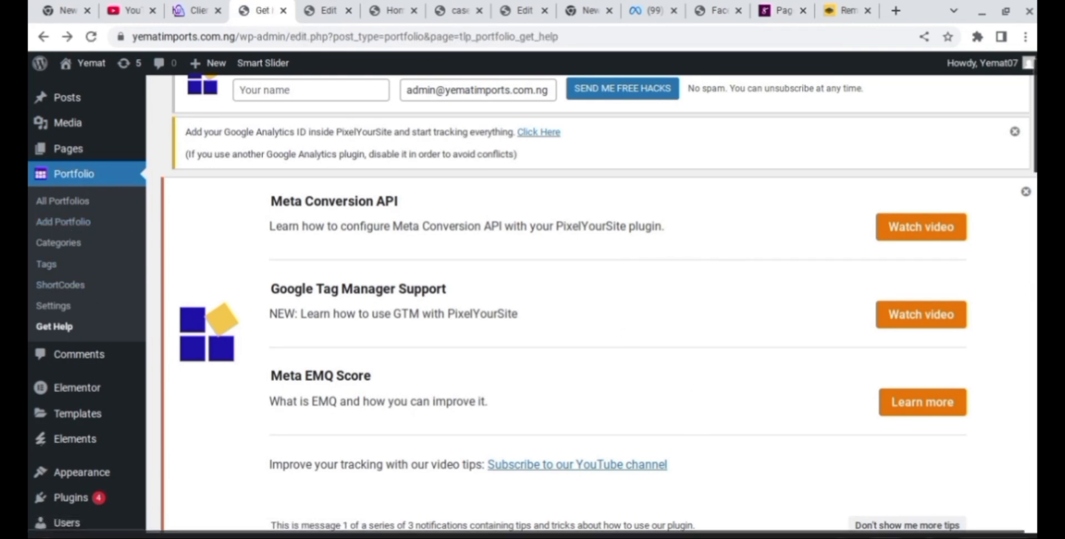
scroll(784, 256, "down", 4)
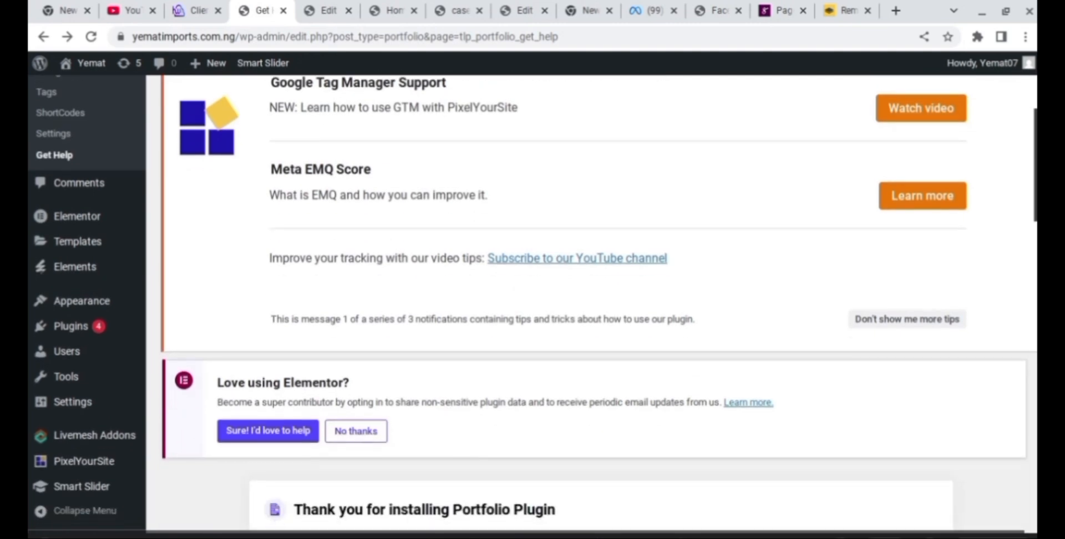
Step: Enable Elementor for the Portfolio post type in Elementor's general settings and save the changes
mouse_move(52, 263)
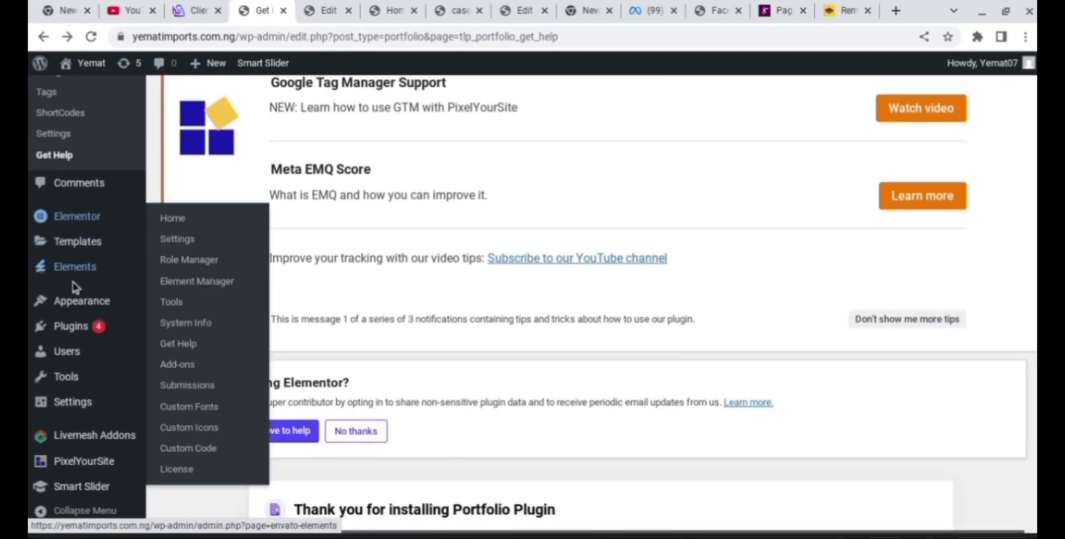
mouse_move(69, 234)
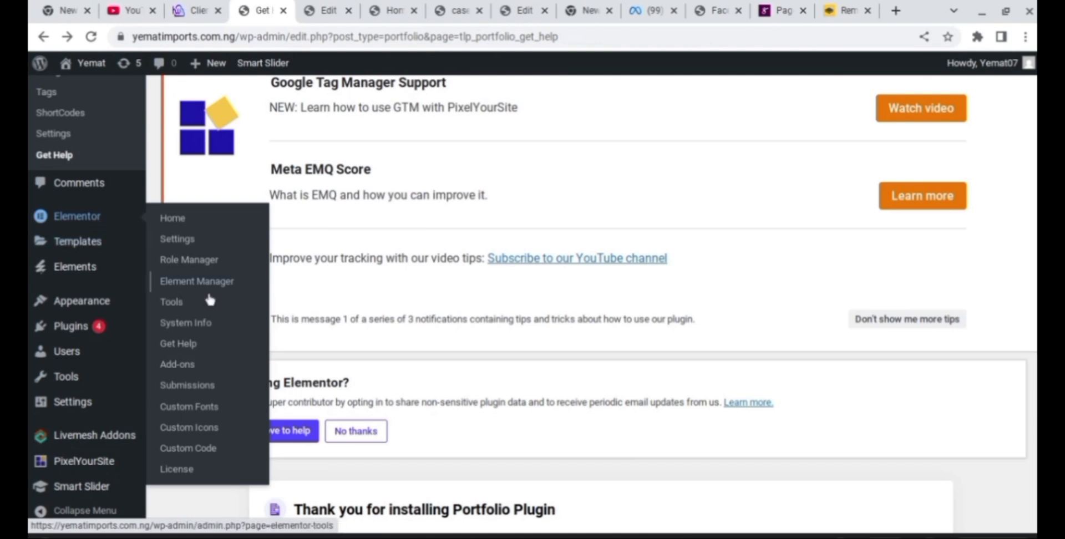
left_click(180, 243)
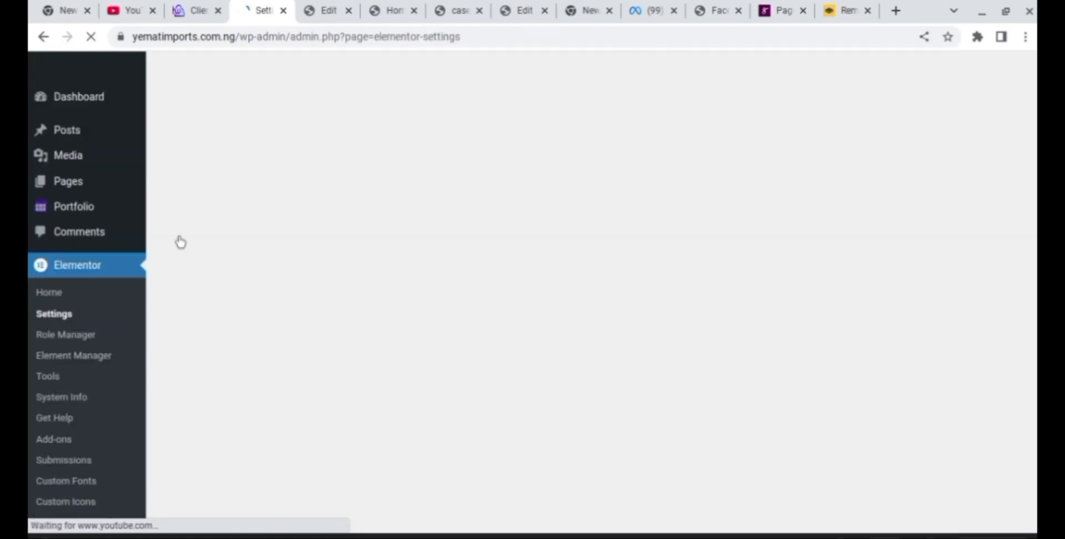
scroll(625, 195, "down", 7)
scroll(599, 304, "down", 2)
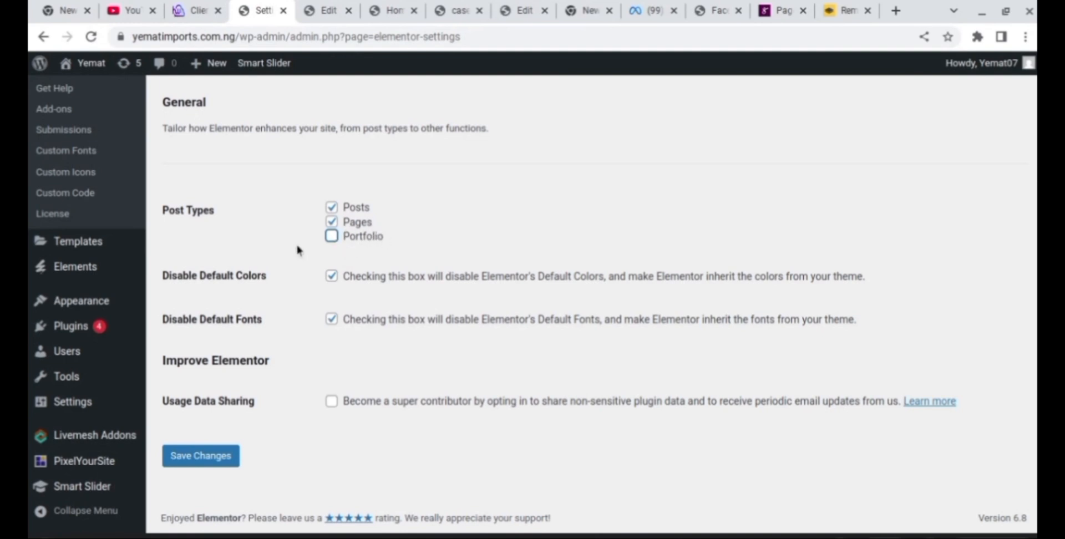
left_click(201, 456)
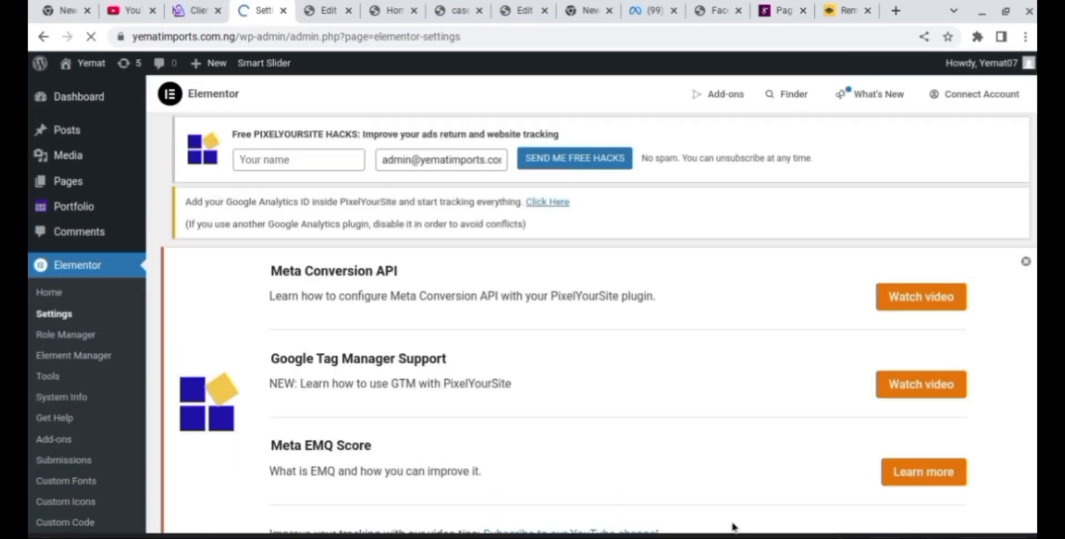
Step: Add a new portfolio item and title it "Web Design 1"
mouse_move(76, 179)
mouse_move(87, 207)
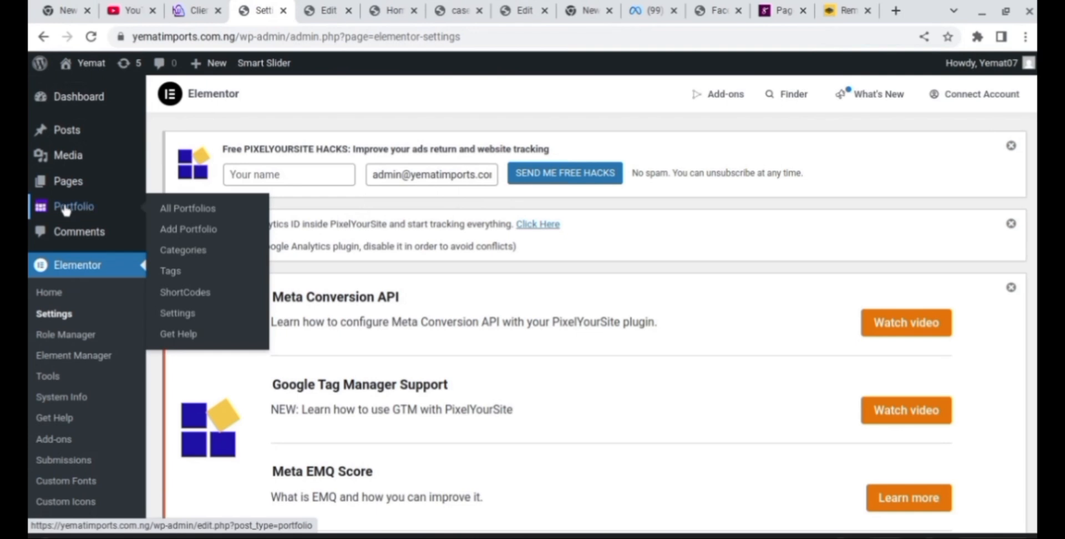
left_click(197, 237)
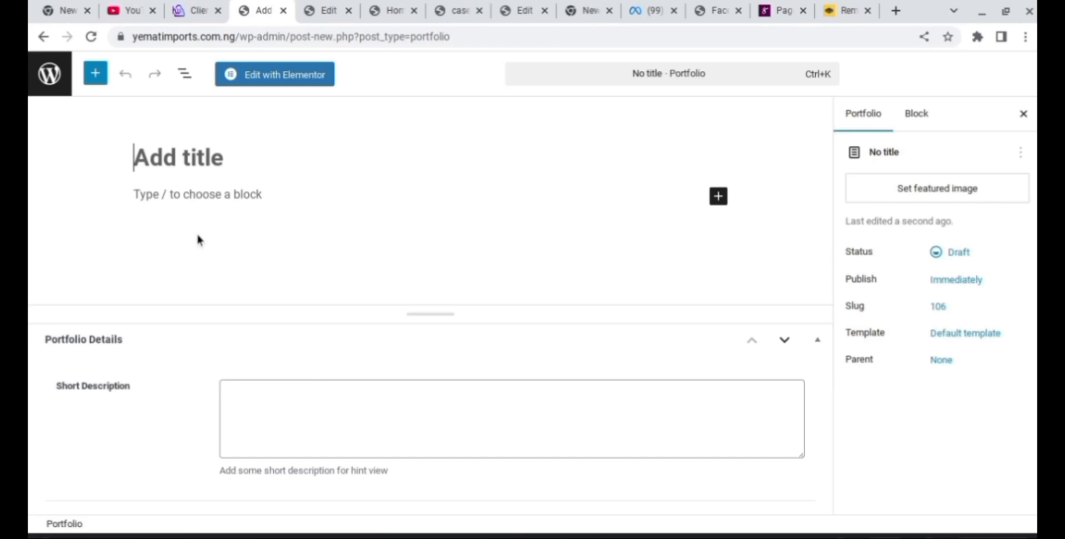
left_click(179, 157)
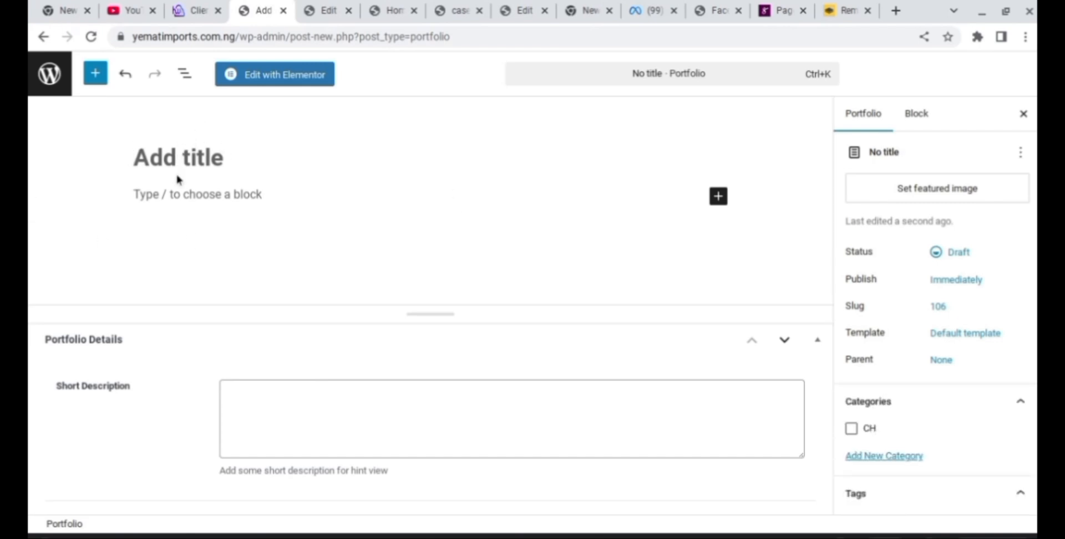
type("We")
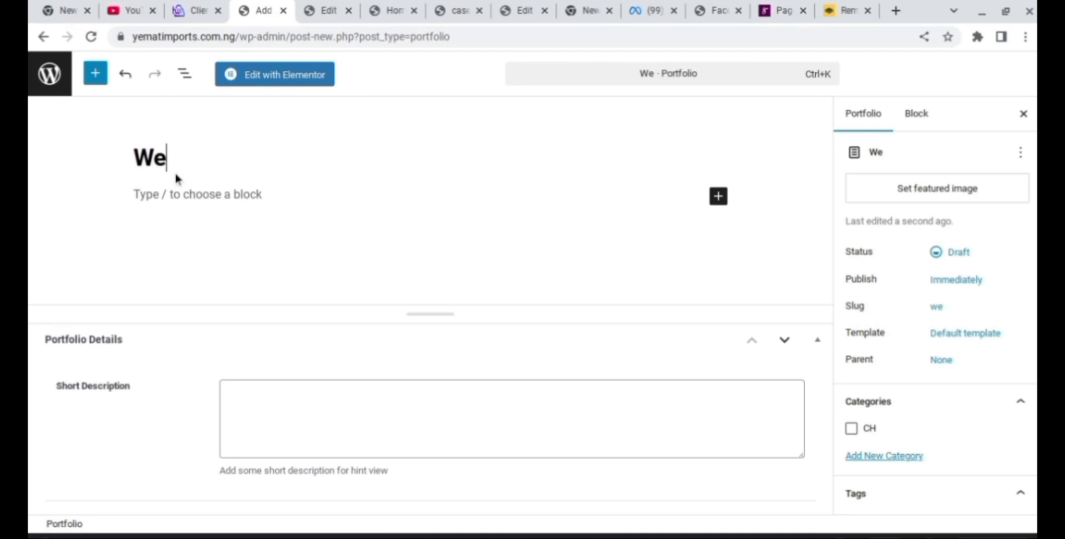
type("b Desi")
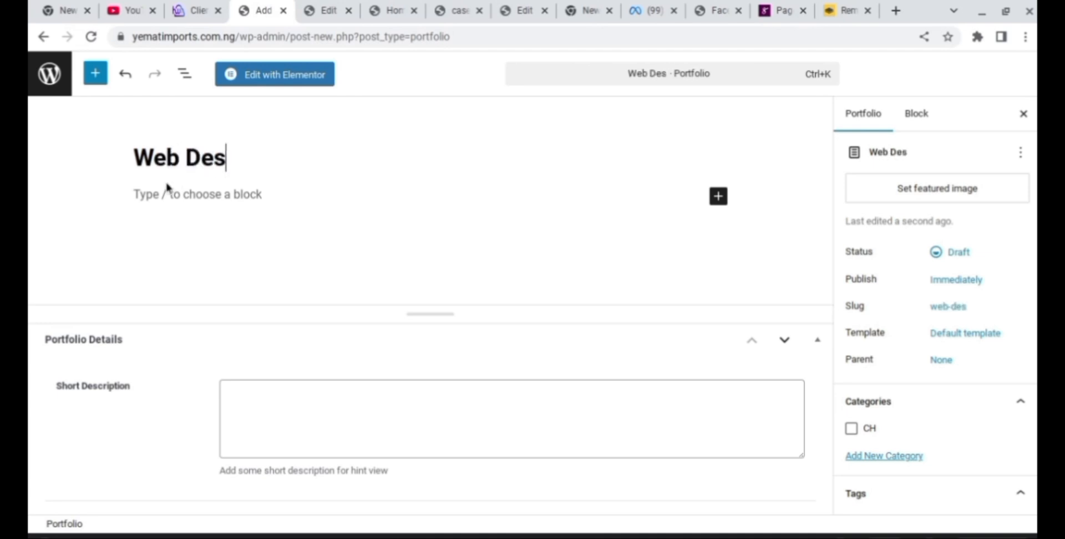
type("gn 1")
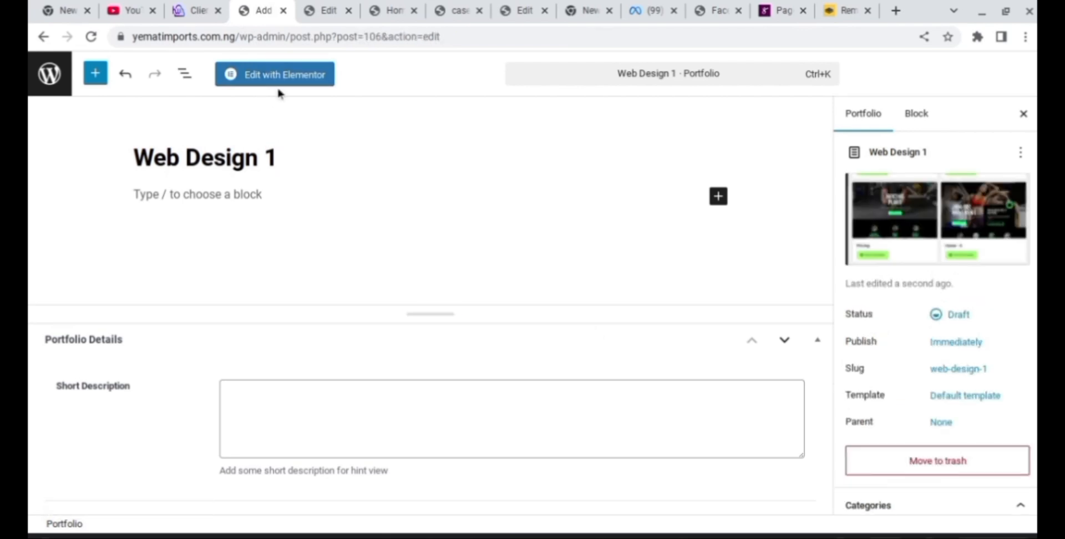
Step: Open the Web Design 1 portfolio item in Elementor and change its page layout to full width
left_click(276, 76)
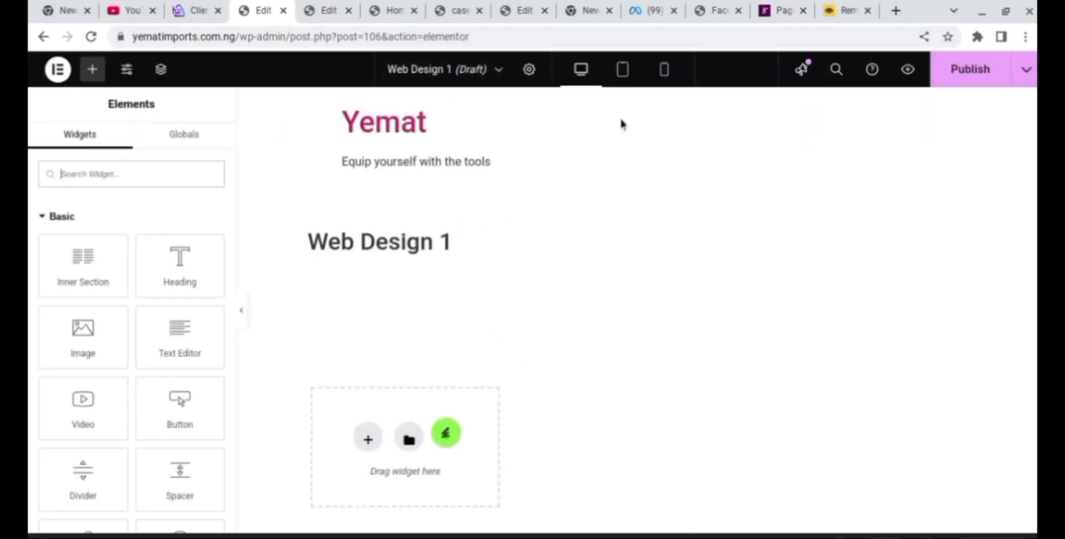
left_click(528, 71)
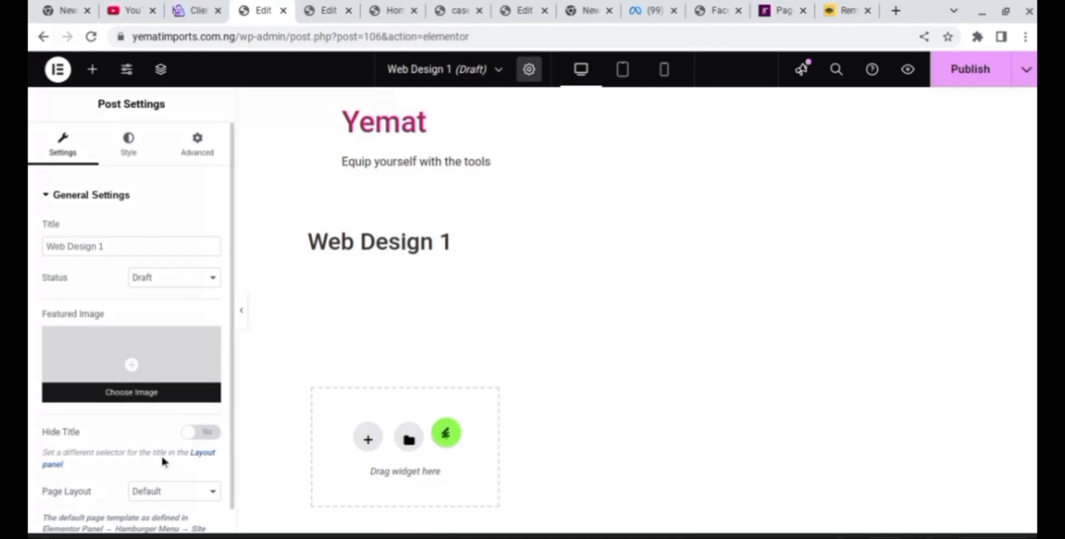
left_click(177, 492)
left_click(192, 445)
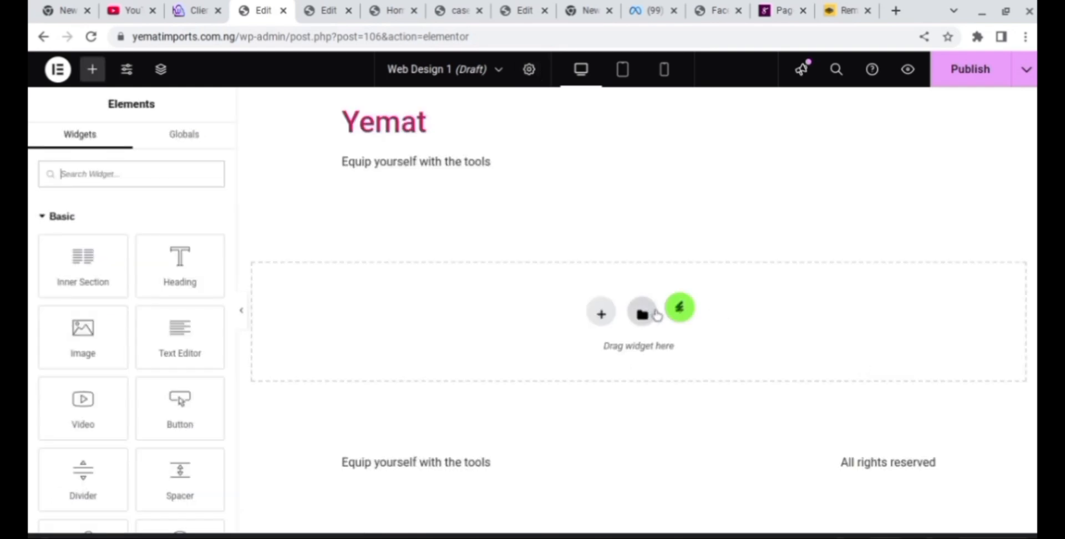
Step: Preview the Work Detail template from the installed Portostar kit and insert it into the Web Design 1 page
left_click(684, 317)
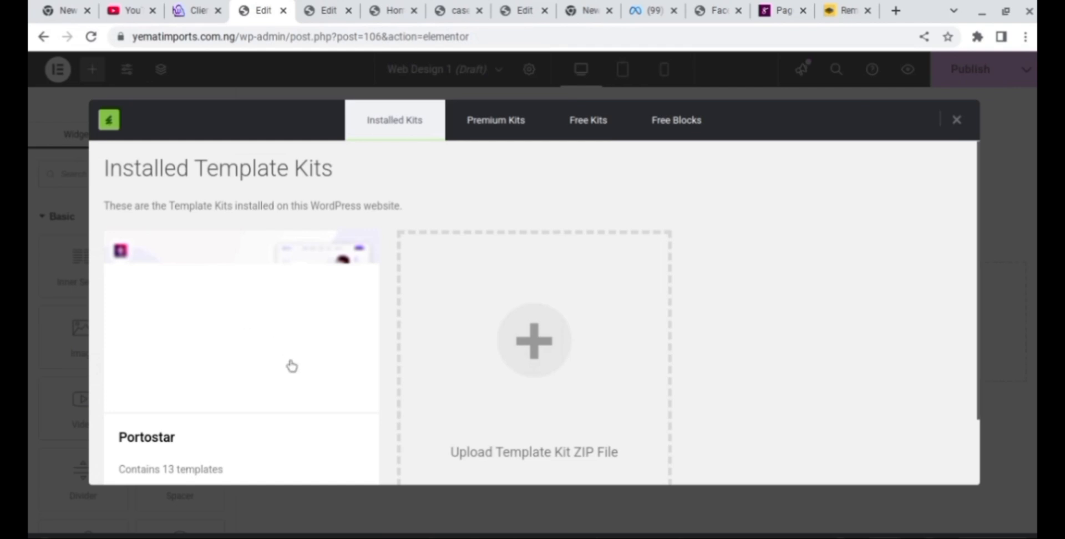
left_click(198, 405)
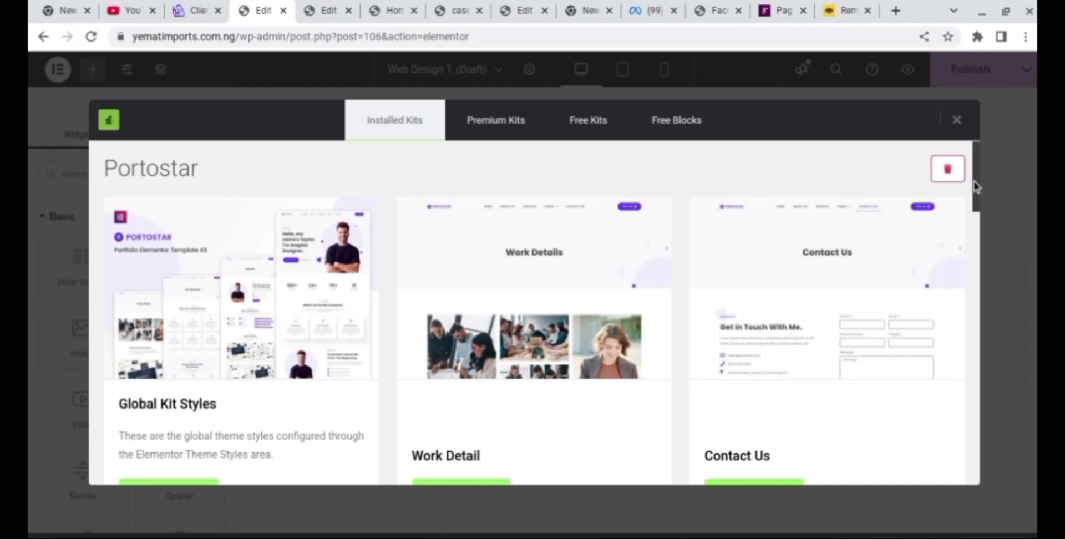
mouse_move(977, 187)
left_mouse_down()
mouse_move(976, 264)
mouse_move(991, 191)
left_mouse_up()
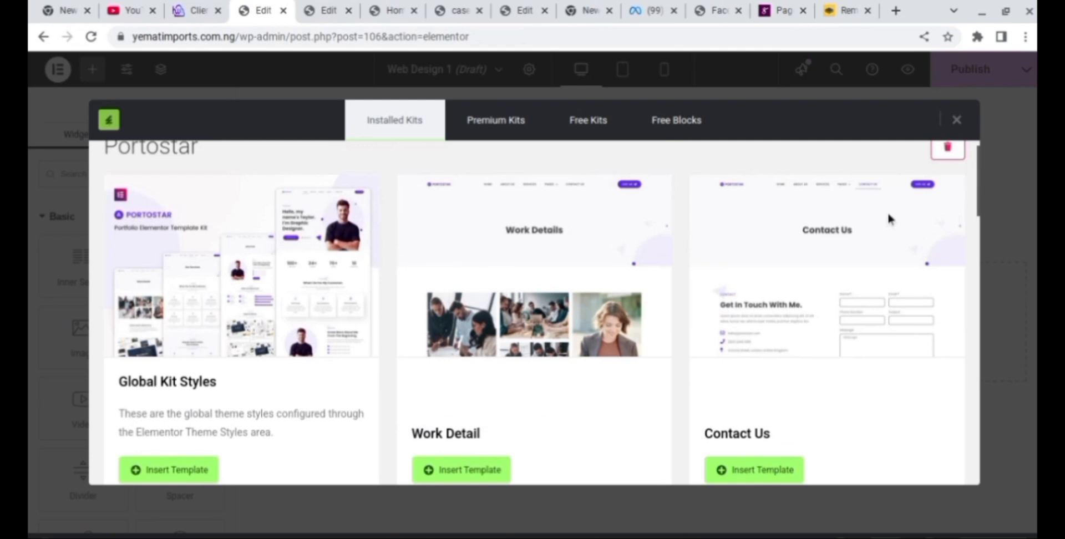
mouse_move(647, 339)
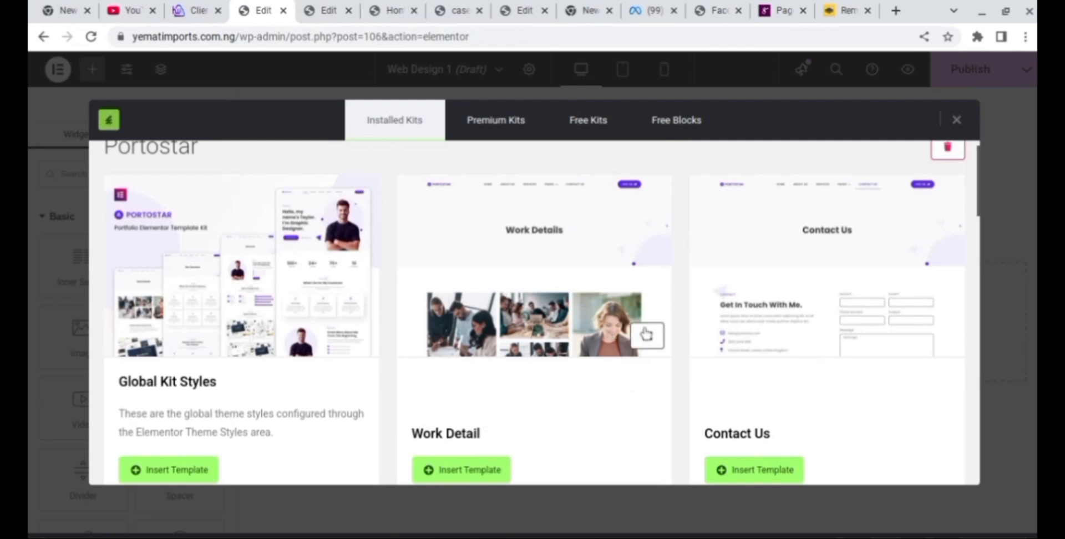
left_click(648, 339)
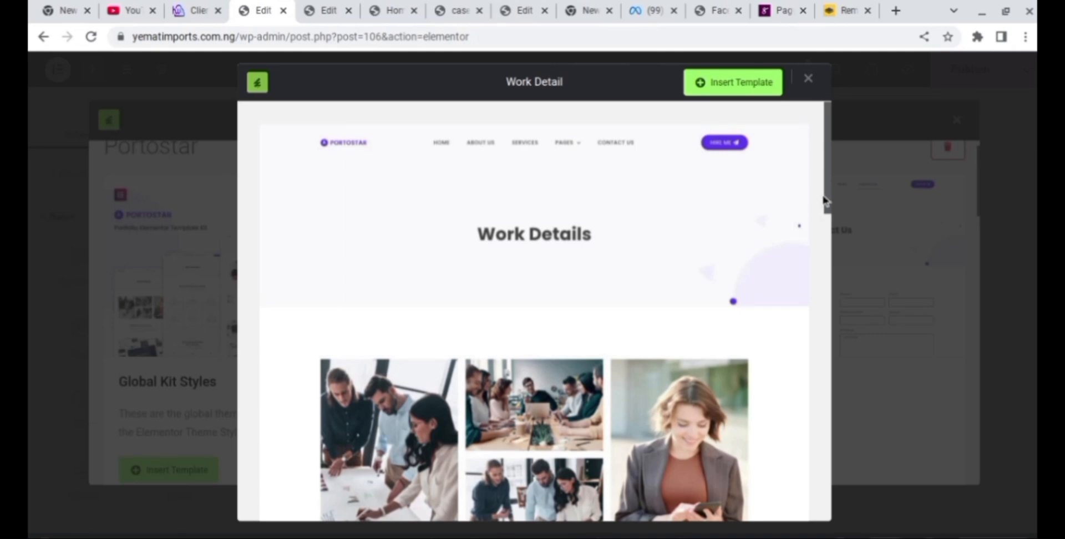
mouse_move(827, 203)
left_mouse_down()
mouse_move(846, 420)
mouse_move(883, 523)
mouse_move(846, 316)
mouse_move(843, 205)
left_mouse_up()
left_click(748, 91)
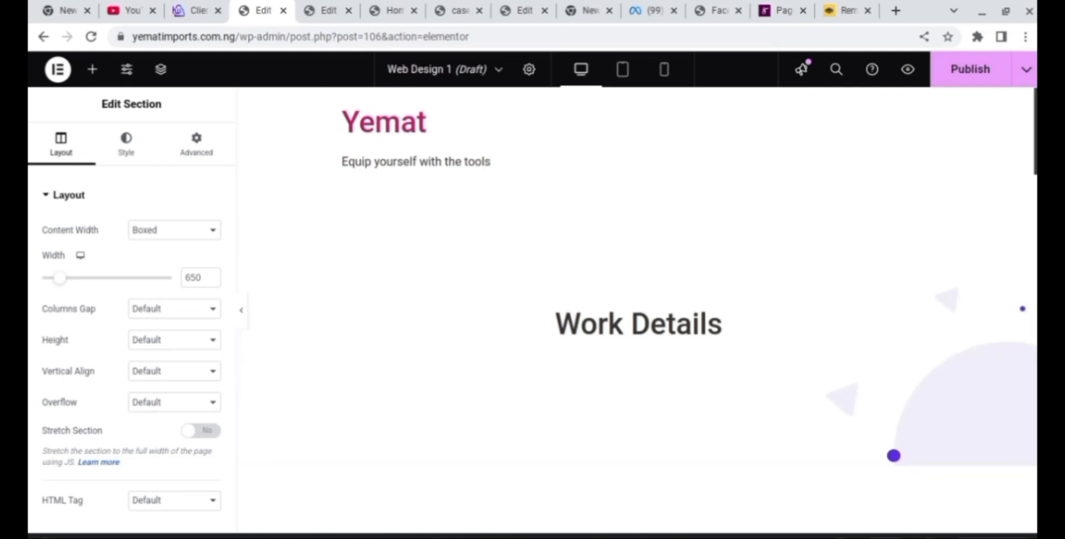
Step: Examine the inserted Work Details template, from its heading and photo gallery through the project images to the Conclussions section
scroll(990, 217, "down", 15)
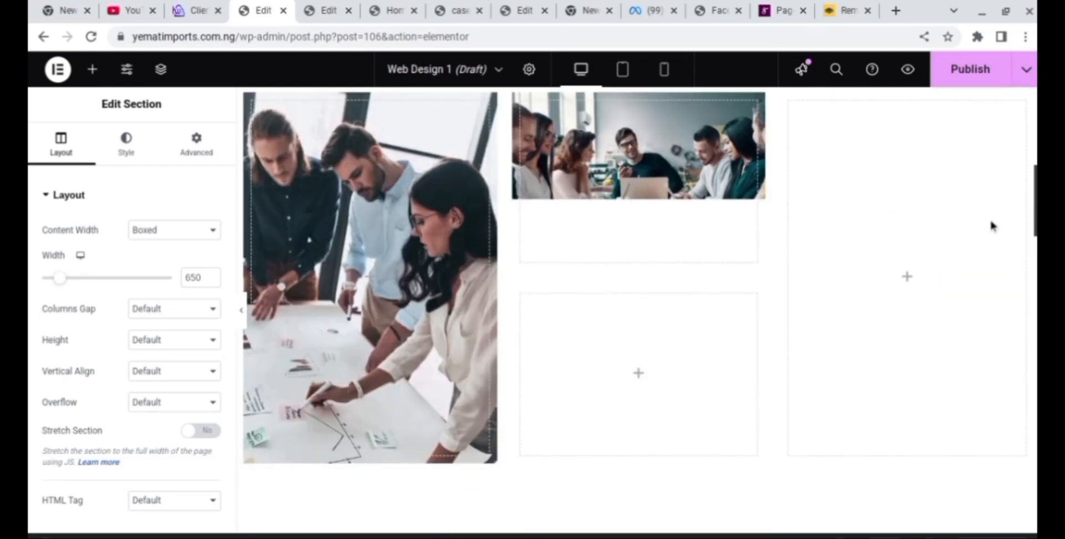
scroll(960, 321, "down", 16)
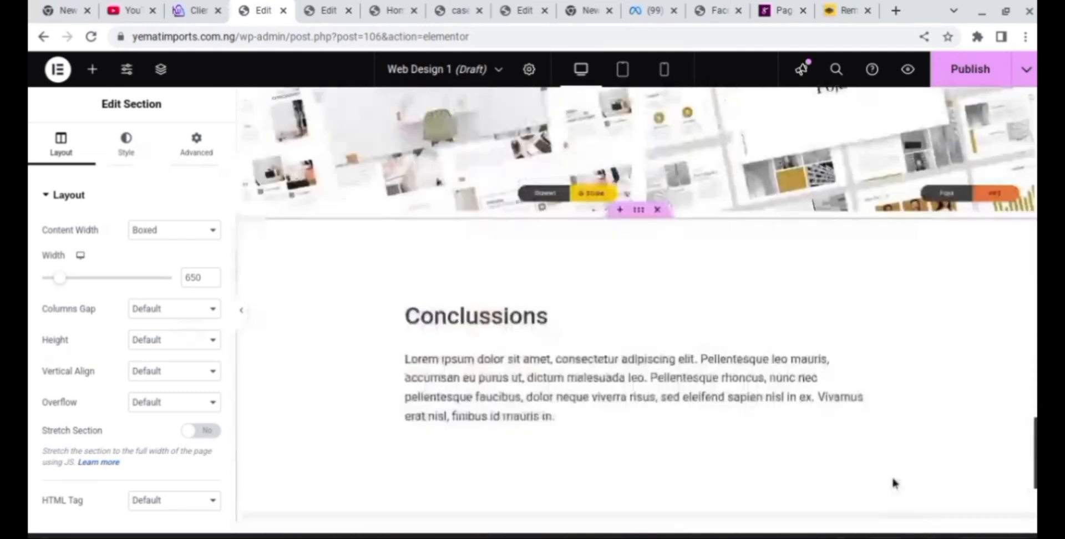
scroll(891, 475, "up", 18)
scroll(1026, 147, "up", 15)
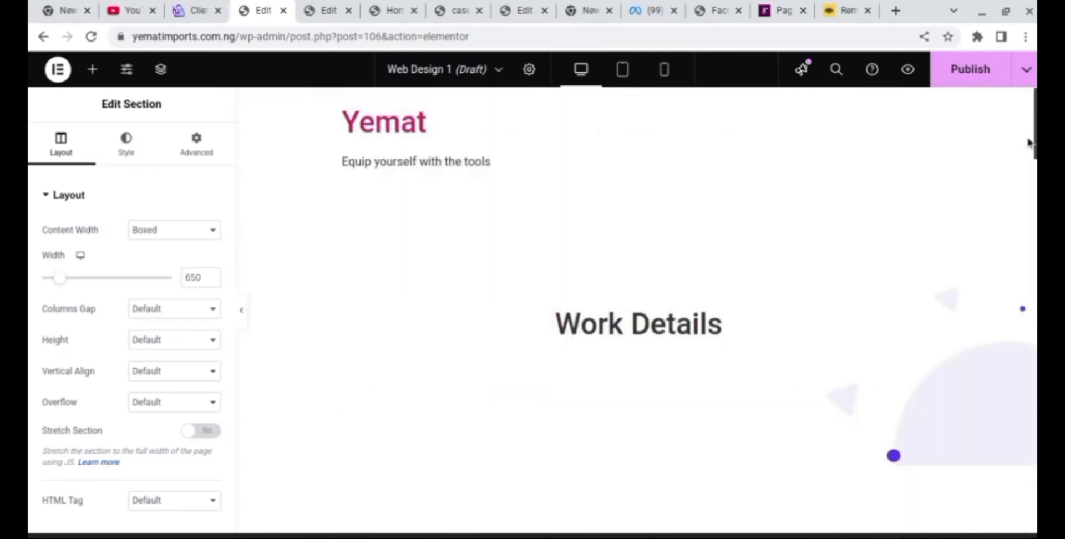
scroll(1021, 213, "down", 5)
scroll(1022, 221, "down", 10)
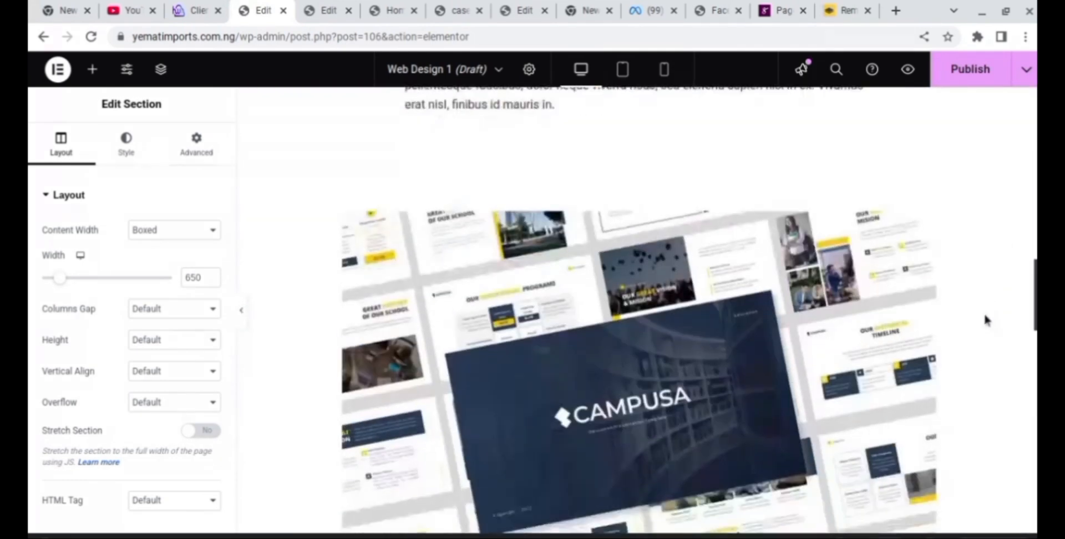
scroll(945, 460, "down", 4)
scroll(944, 509, "up", 20)
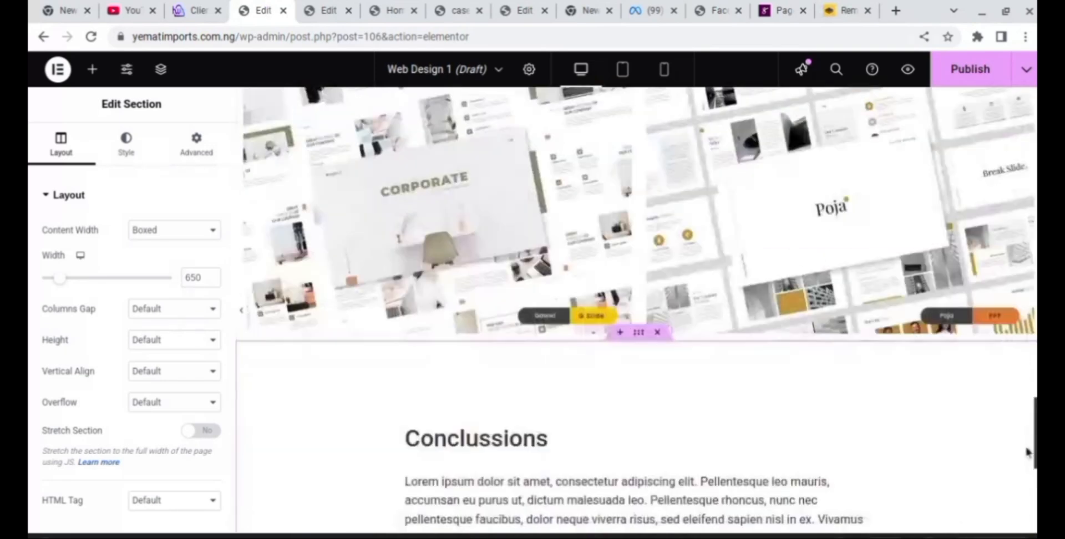
left_click_drag(1035, 97, 1033, 189)
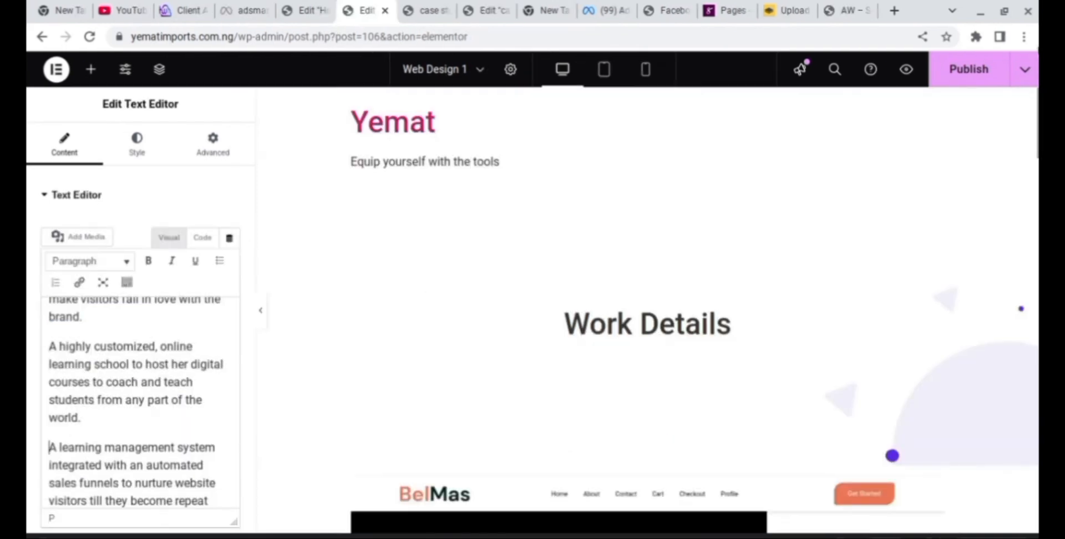
Step: Add a new section below the client results text at the page's end and place a Button widget in it
scroll(647, 311, "down", 17)
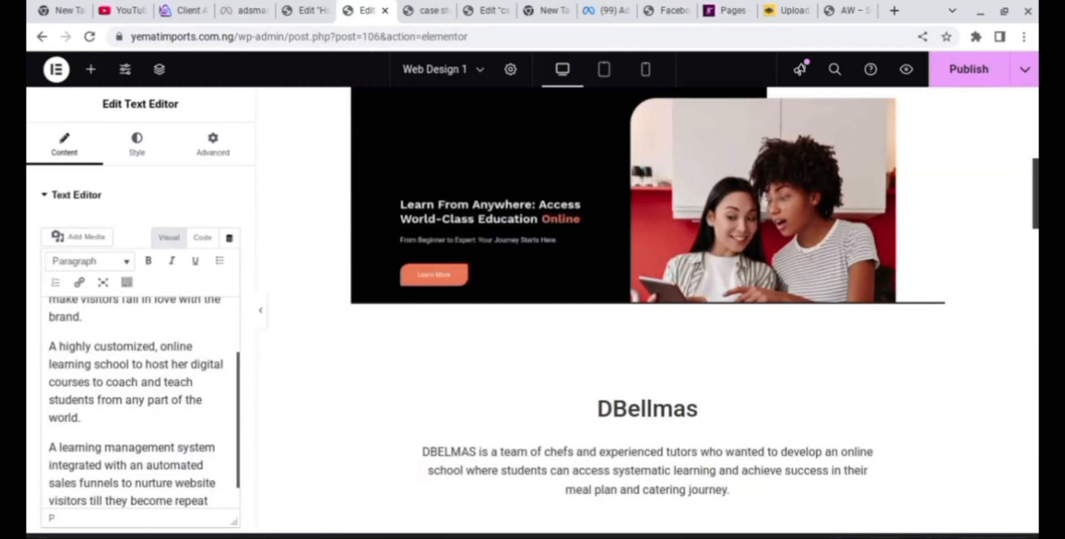
scroll(647, 310, "down", 20)
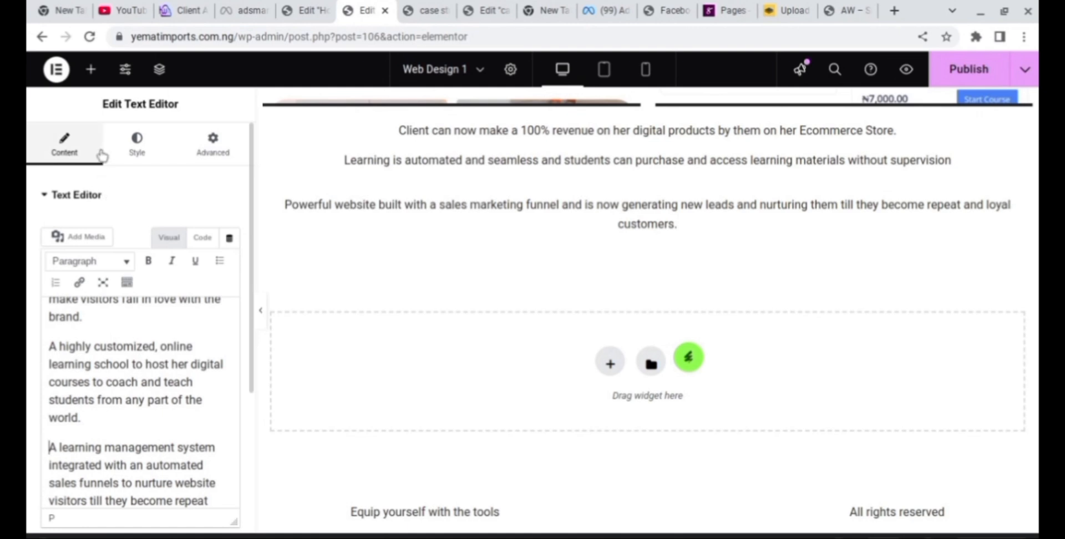
left_click(91, 79)
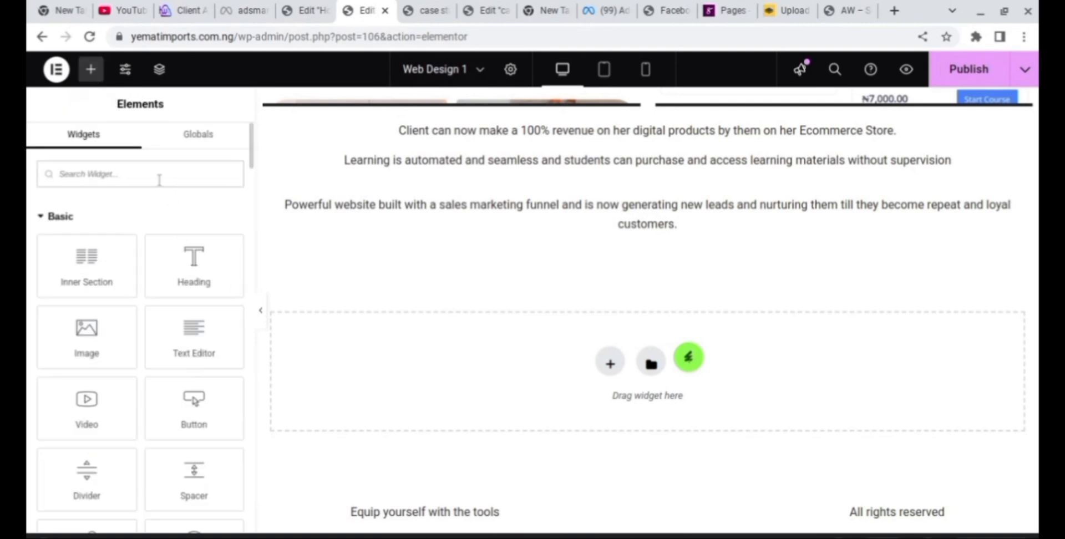
type("but")
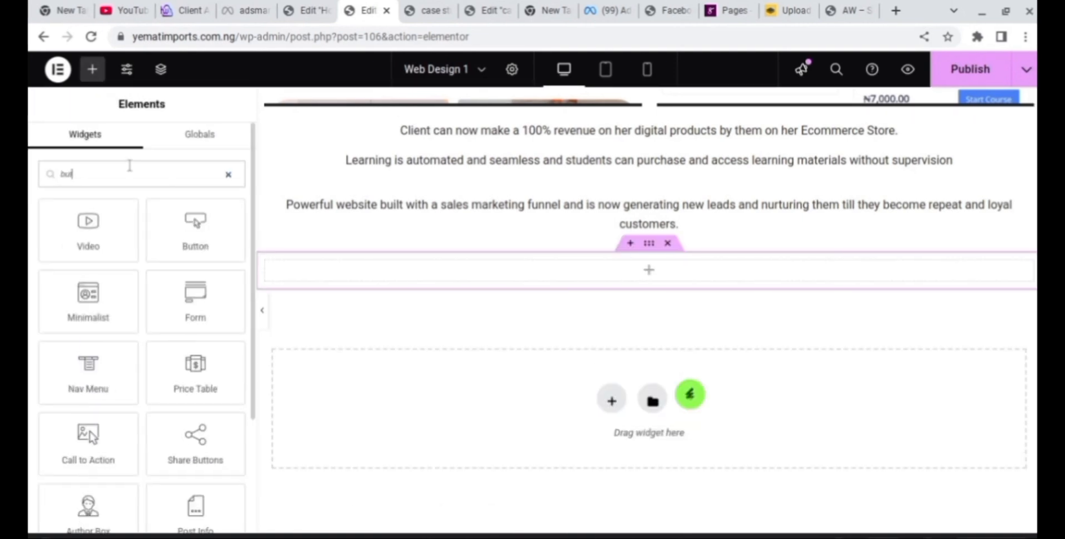
left_click_drag(201, 237, 631, 268)
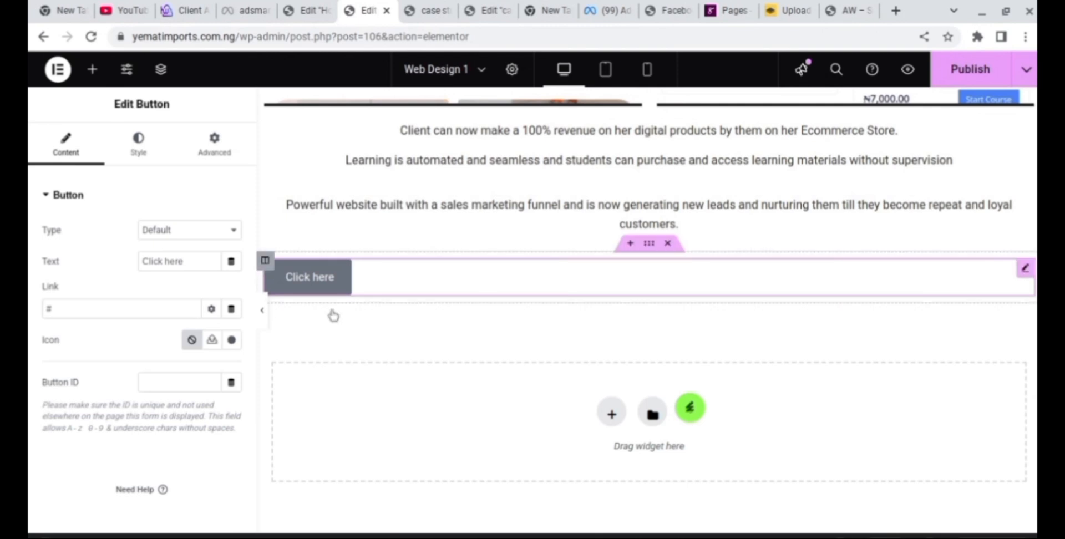
Step: Set the new button's text to "Get Free Consultation"
left_click(79, 314)
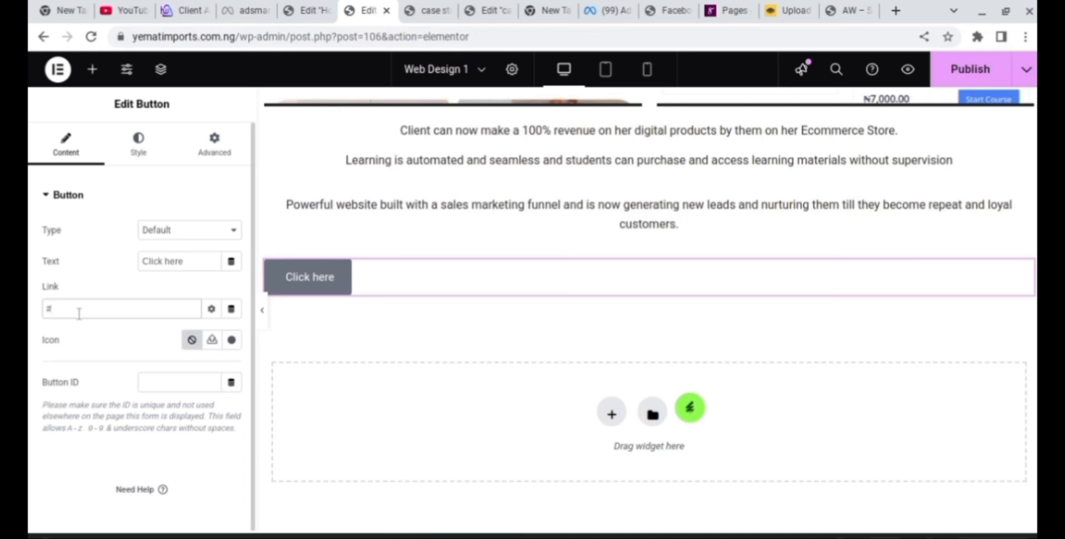
double_click(173, 261)
triple_click(177, 267)
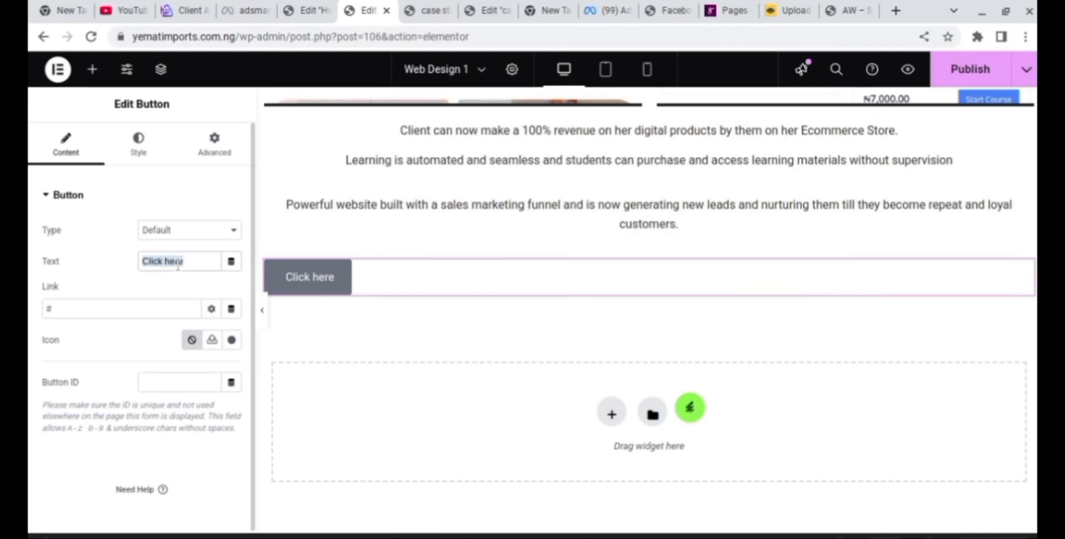
type("Get")
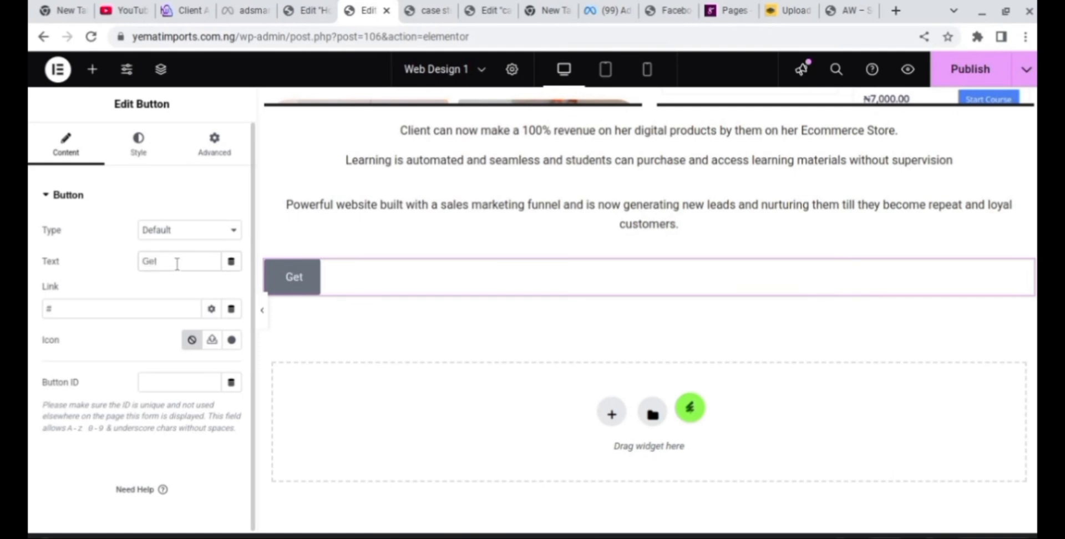
type(" Free")
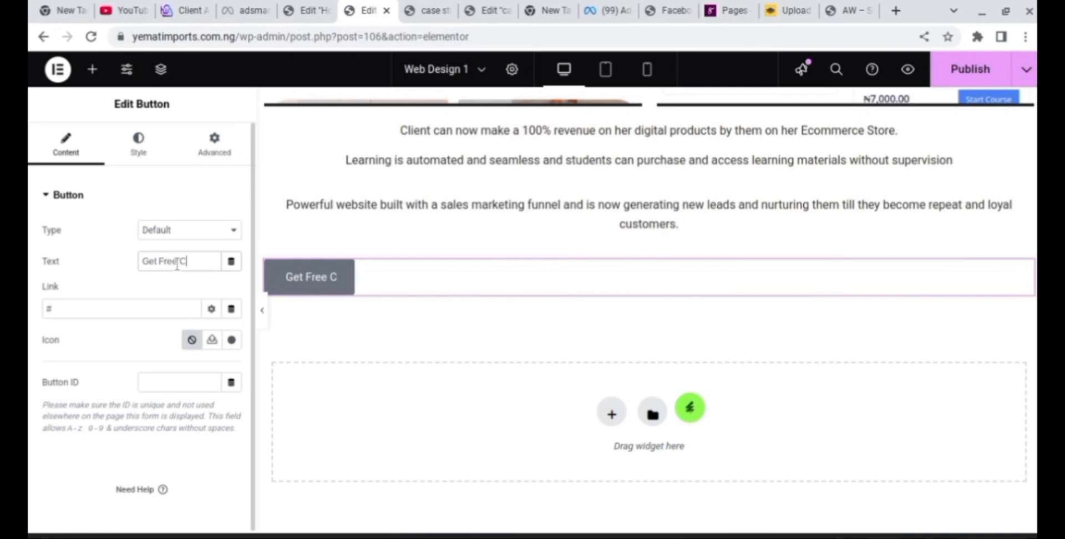
type("Consultation")
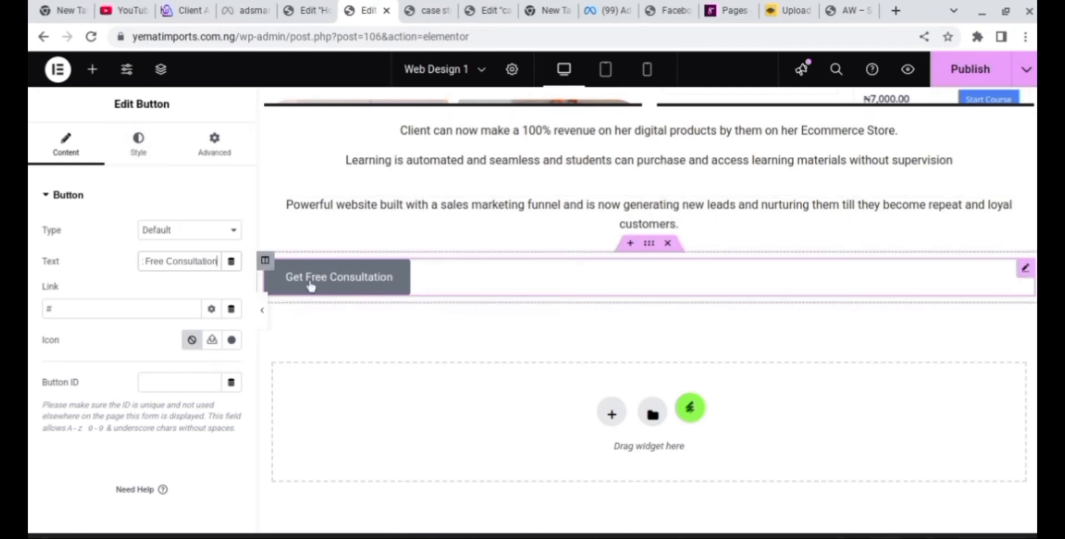
Step: Change the Get Free Consultation button's background color to a bright blue-violet
left_click(139, 145)
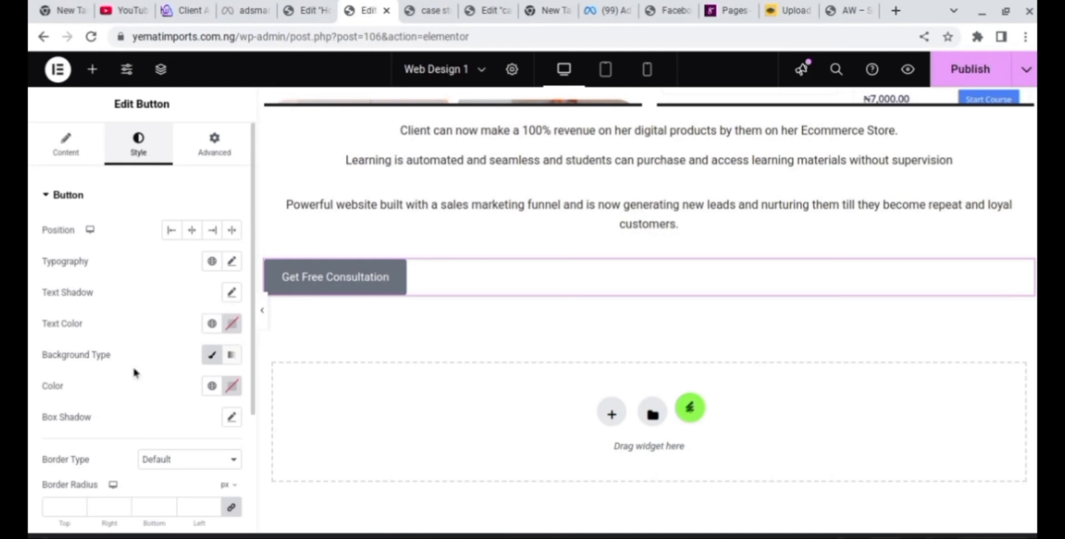
left_click(232, 388)
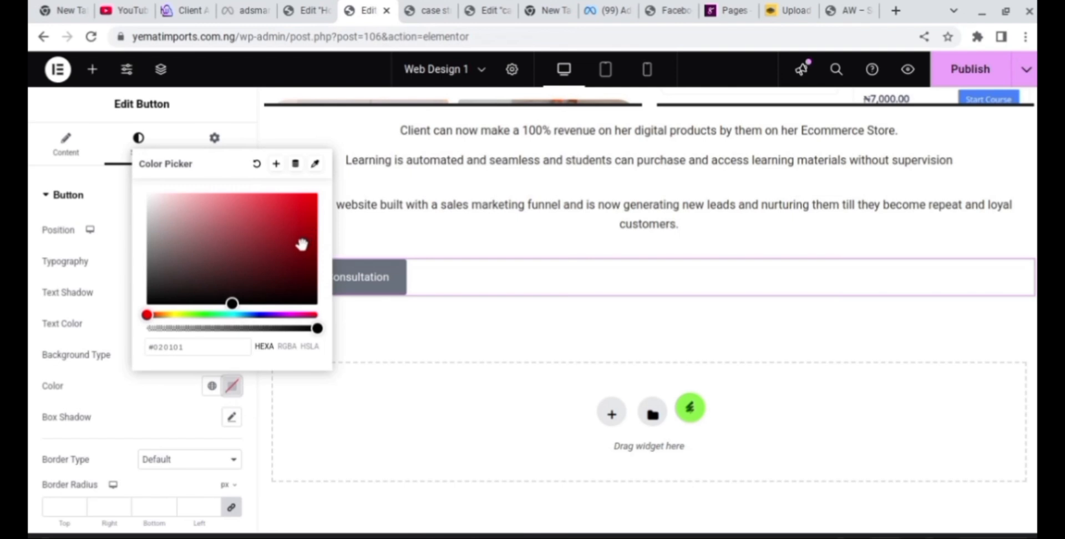
left_click(275, 315)
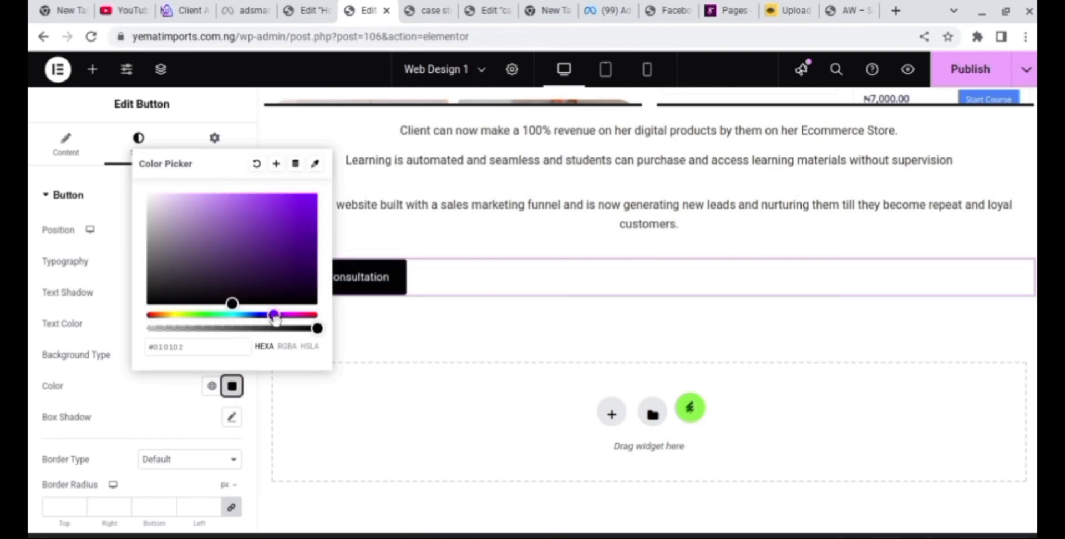
left_click(281, 223)
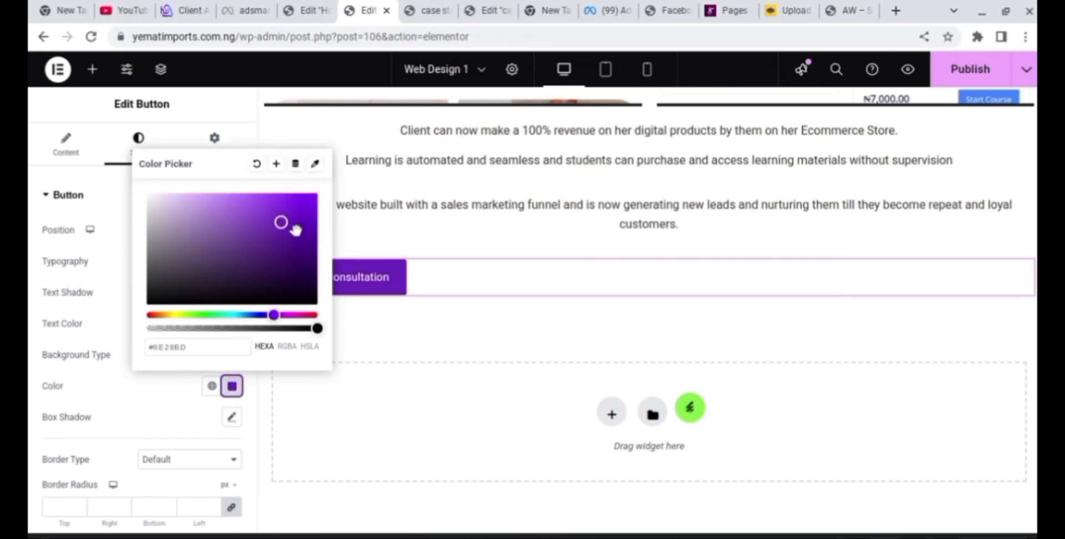
left_click(312, 198)
left_click(166, 431)
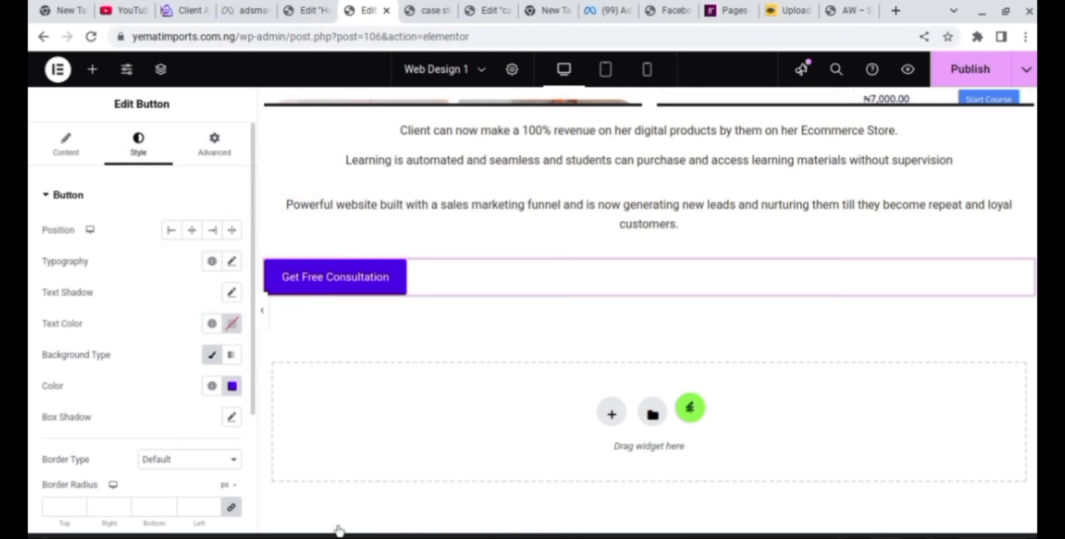
Step: Look back over the page content above the button and publish the Web Design 1 page
scroll(648, 310, "down", 1)
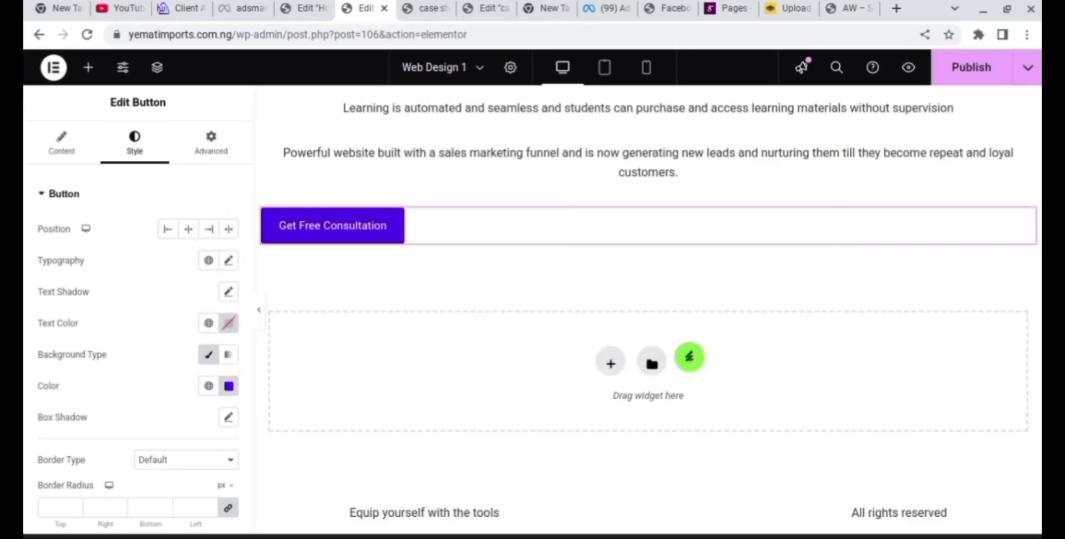
left_click_drag(1038, 499, 1038, 340)
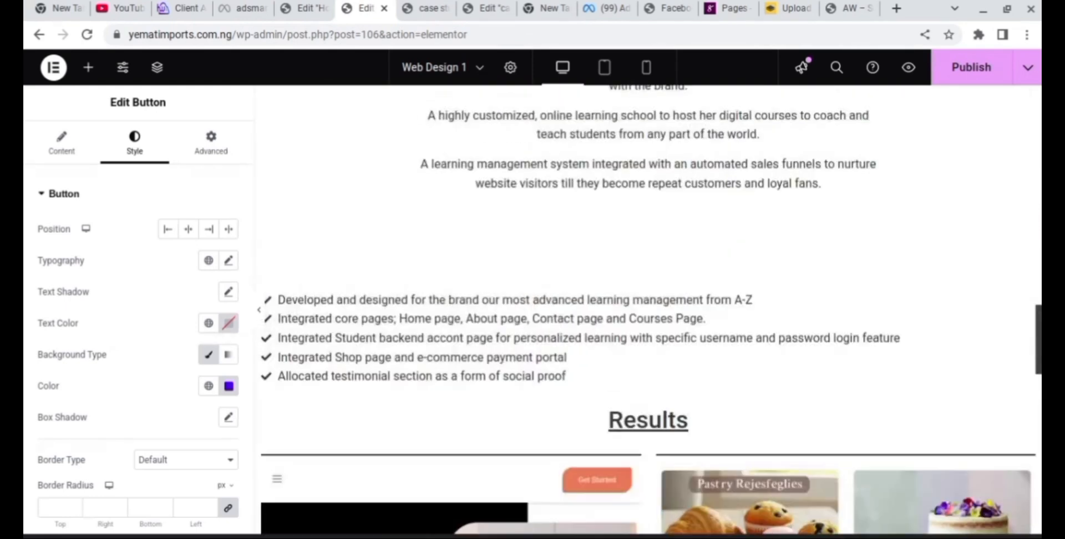
left_click(975, 73)
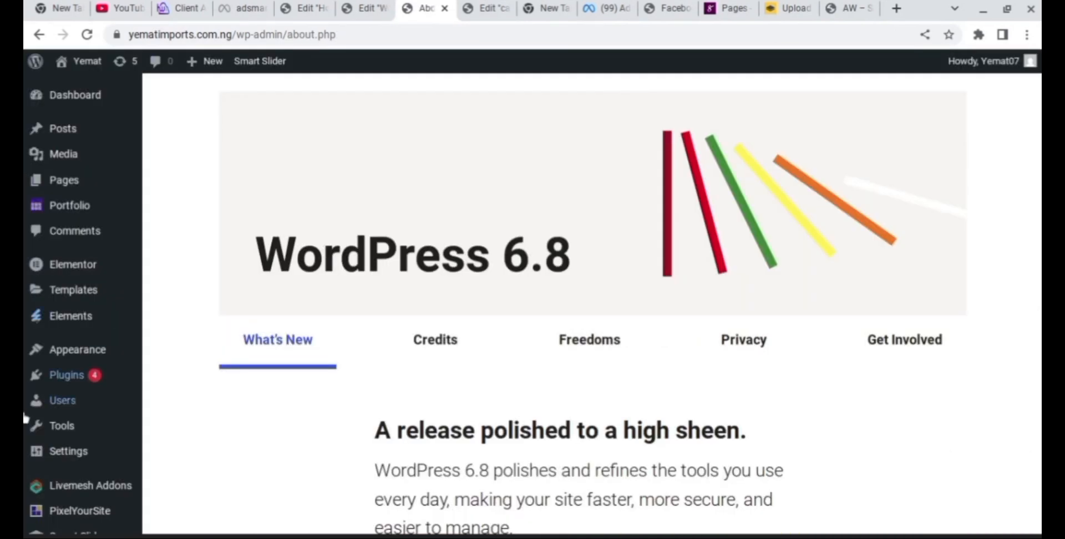
Step: Open the Web Design 1 item from the list of all portfolios in the WordPress editor
mouse_move(77, 219)
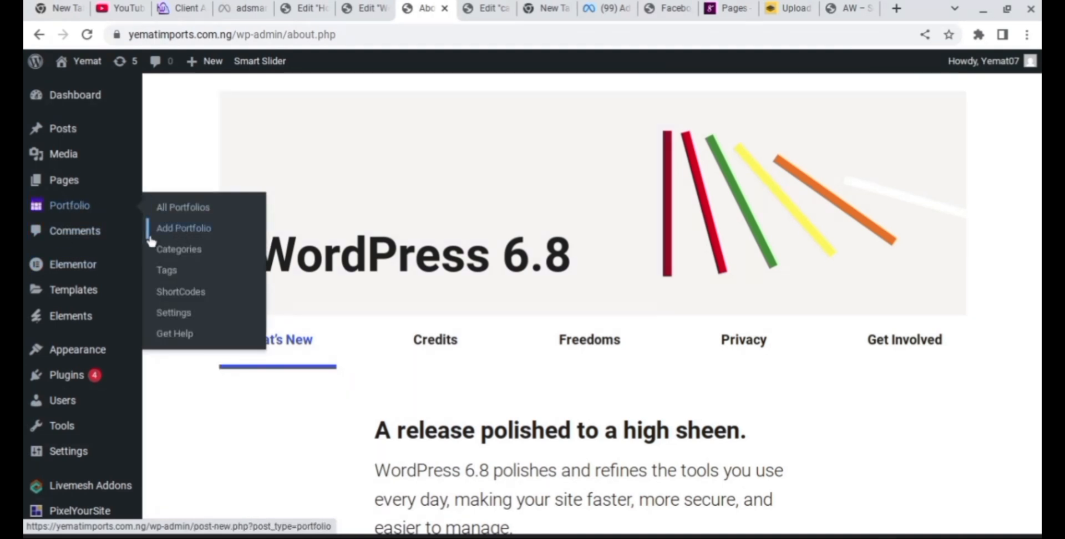
left_click(162, 209)
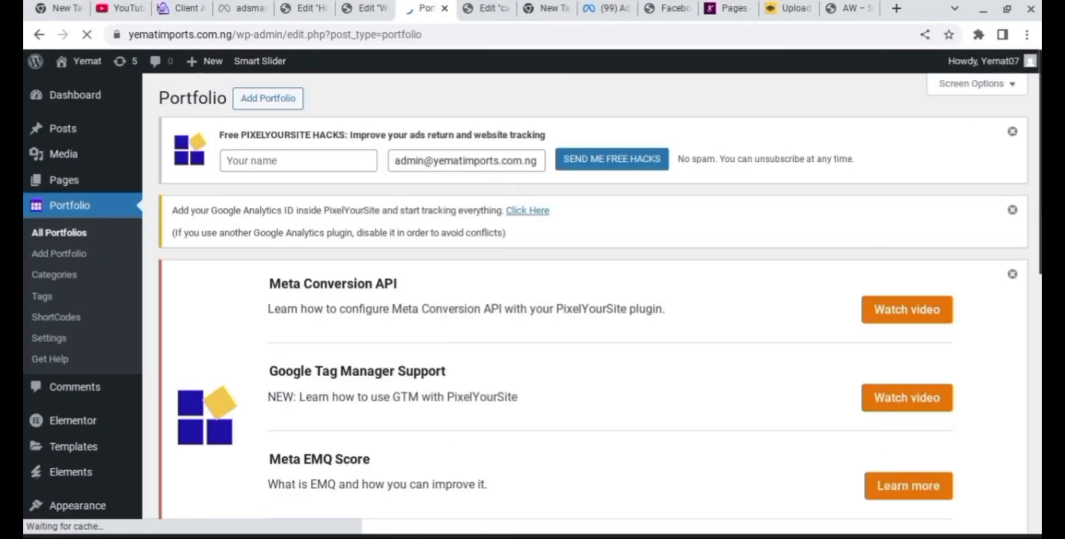
scroll(593, 304, "down", 12)
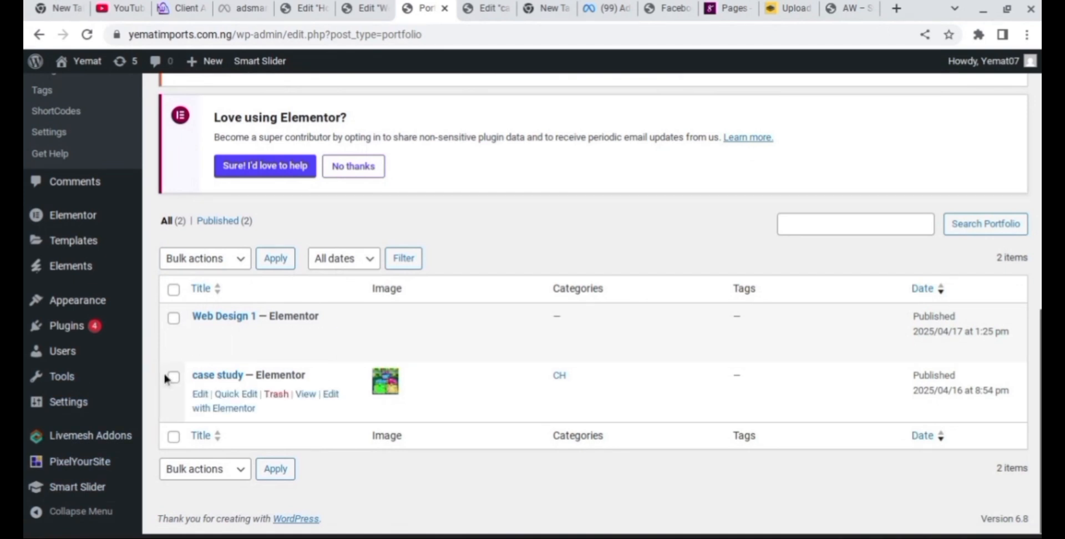
mouse_move(205, 332)
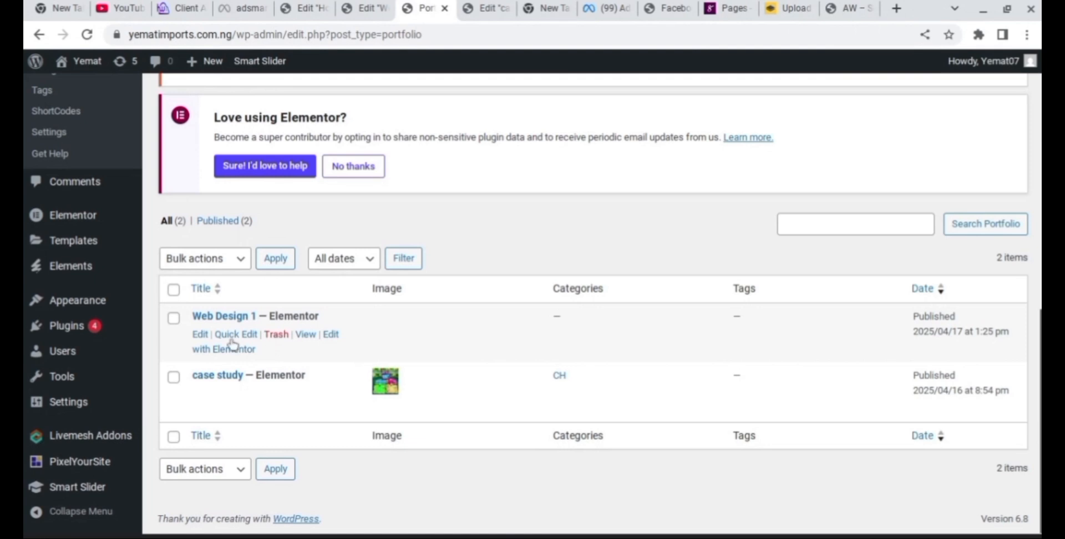
left_click(200, 334)
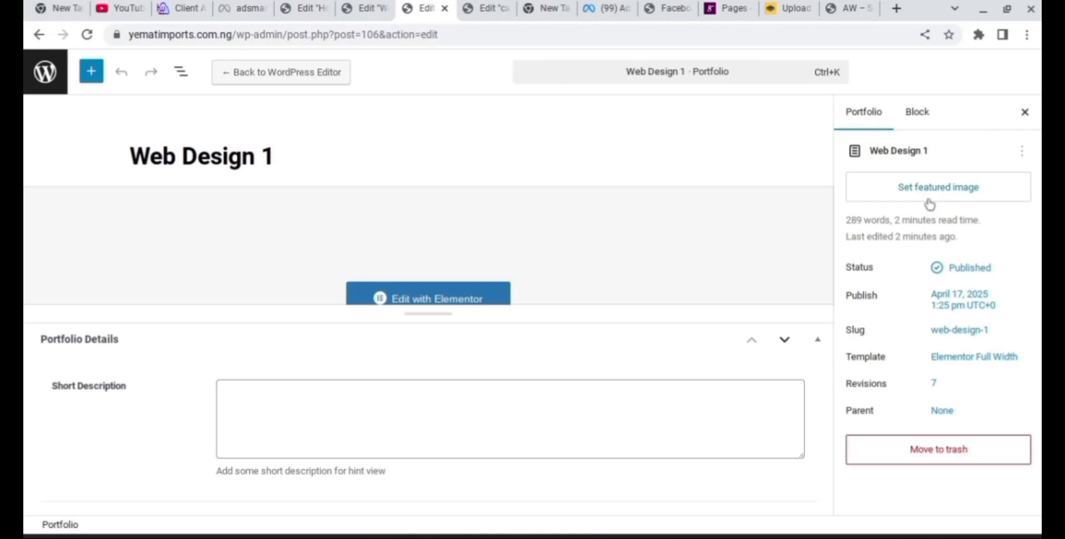
Step: Set Screenshot-2025-04-17-2.01.08-PM.png from the media library as Web Design 1's featured image and save the item
left_click(927, 201)
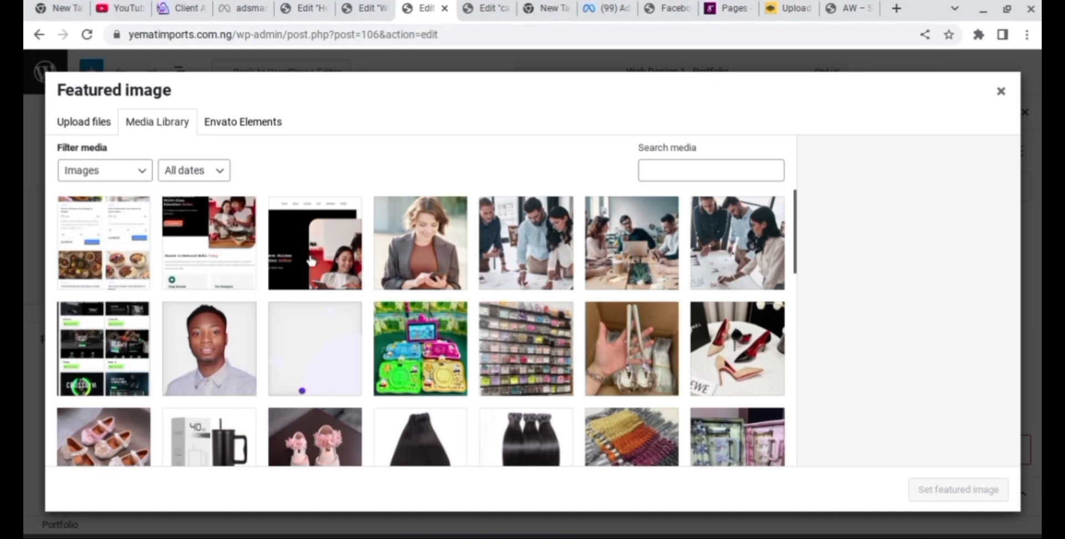
left_click(310, 261)
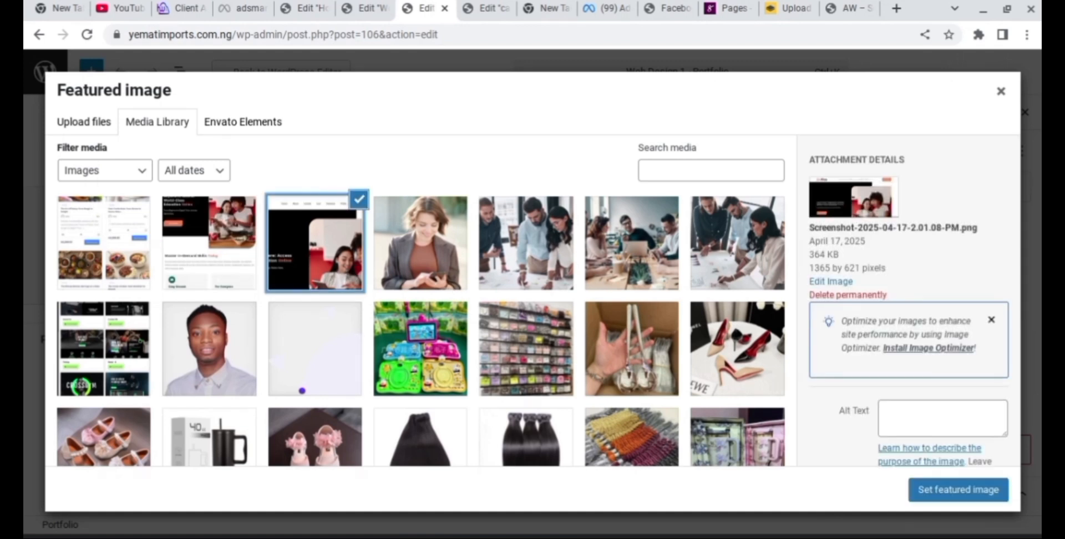
left_click(205, 263)
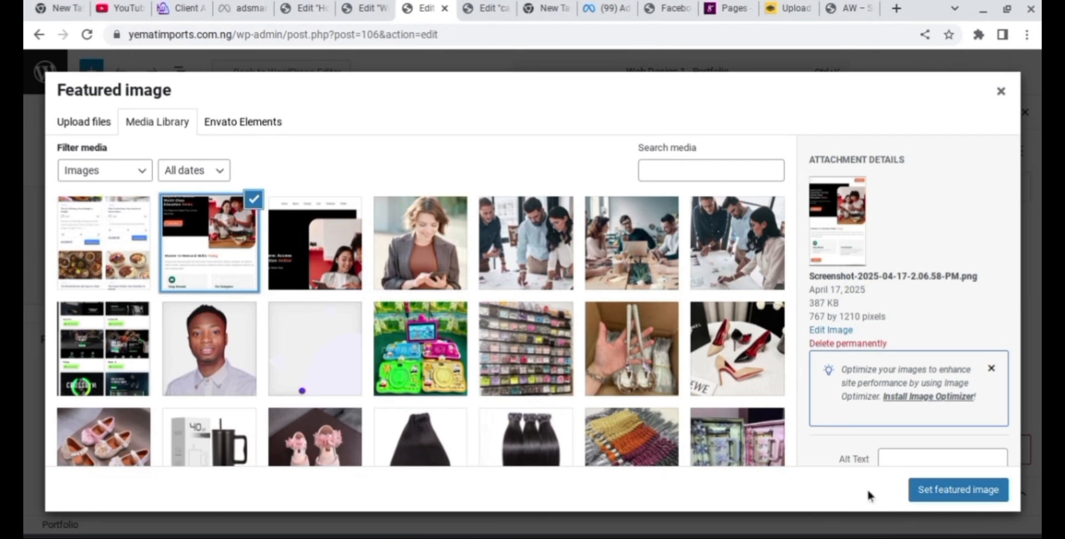
left_click(327, 286)
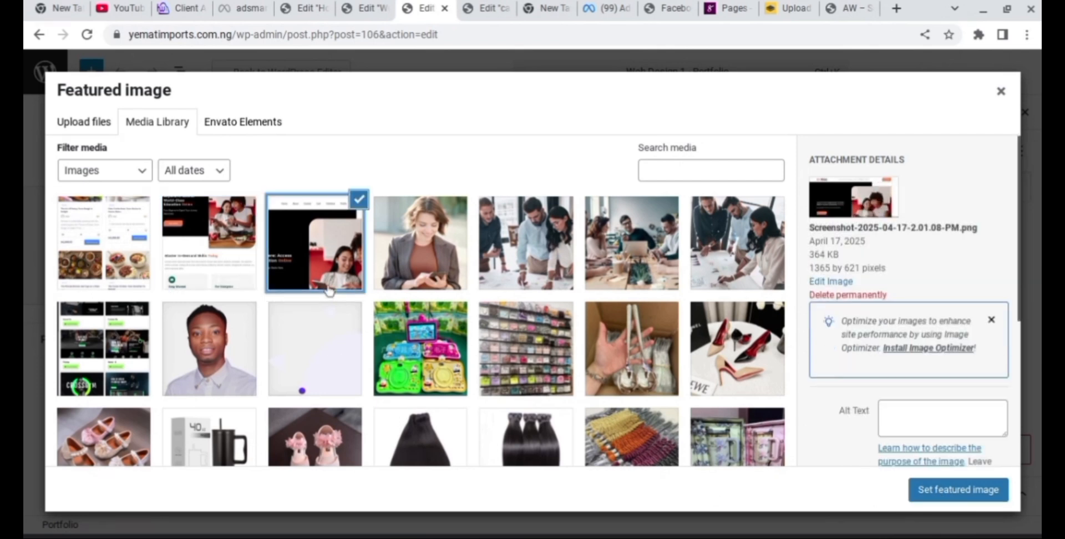
left_click(953, 499)
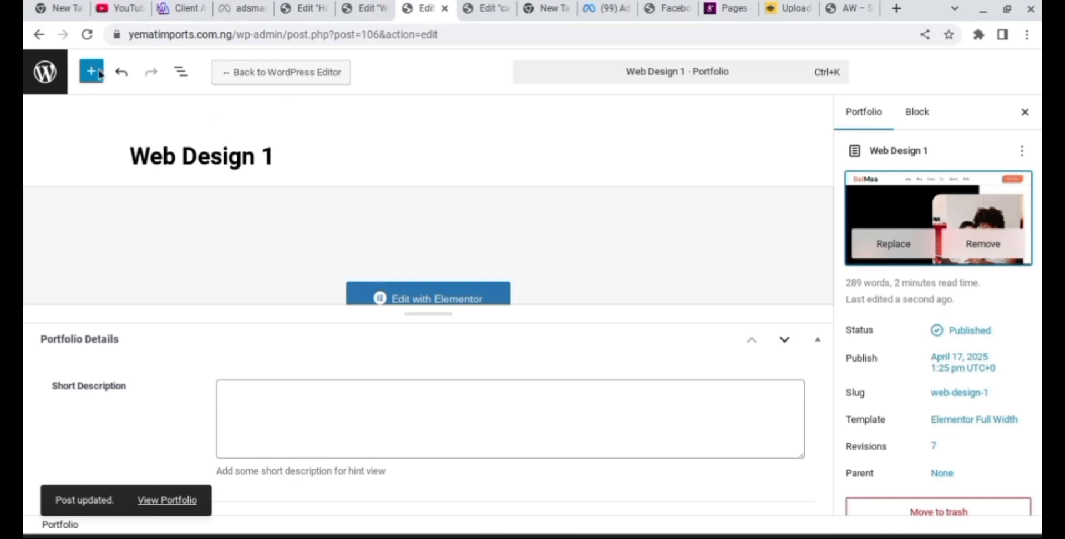
Step: View the live Web Design 1 portfolio page down to its consultation button and copy the page's URL
left_click(171, 504)
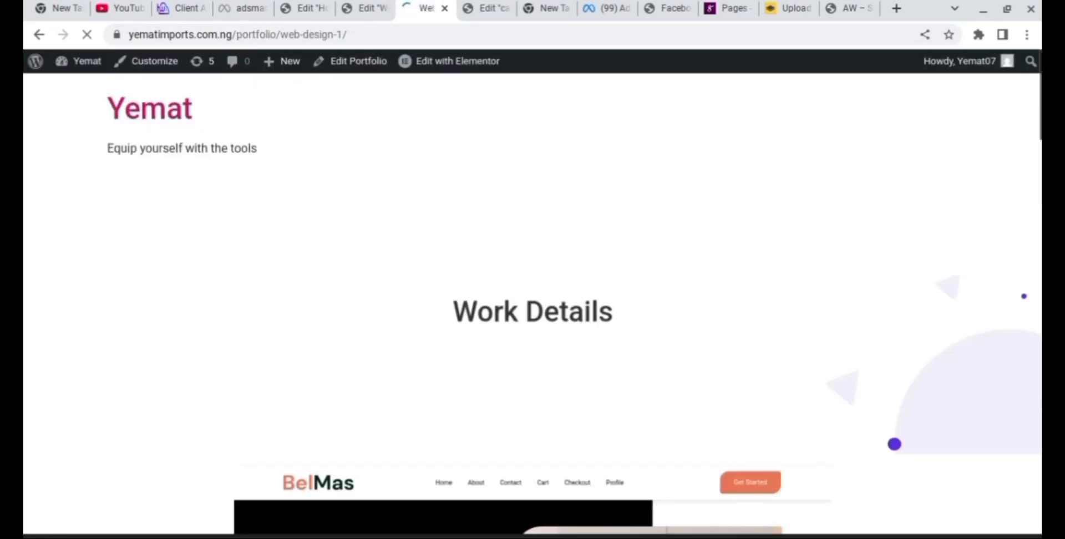
scroll(532, 305, "down", 12)
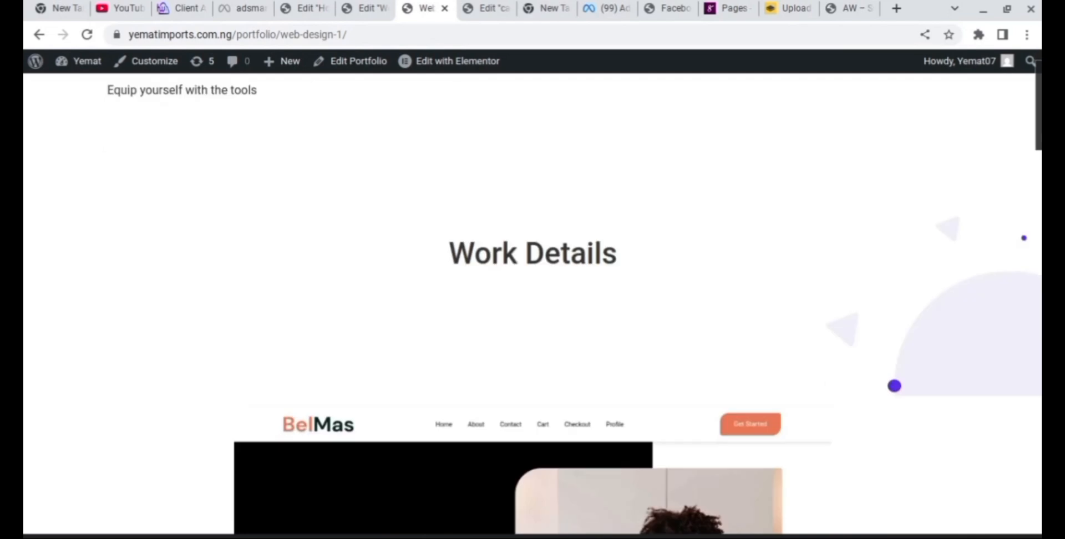
scroll(533, 305, "down", 10)
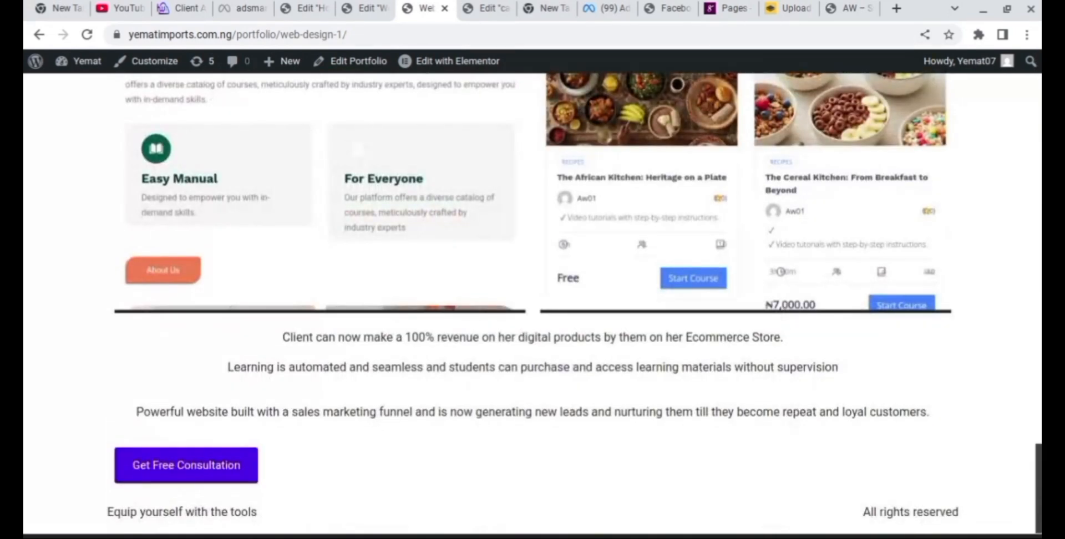
scroll(391, 125, "up", 20)
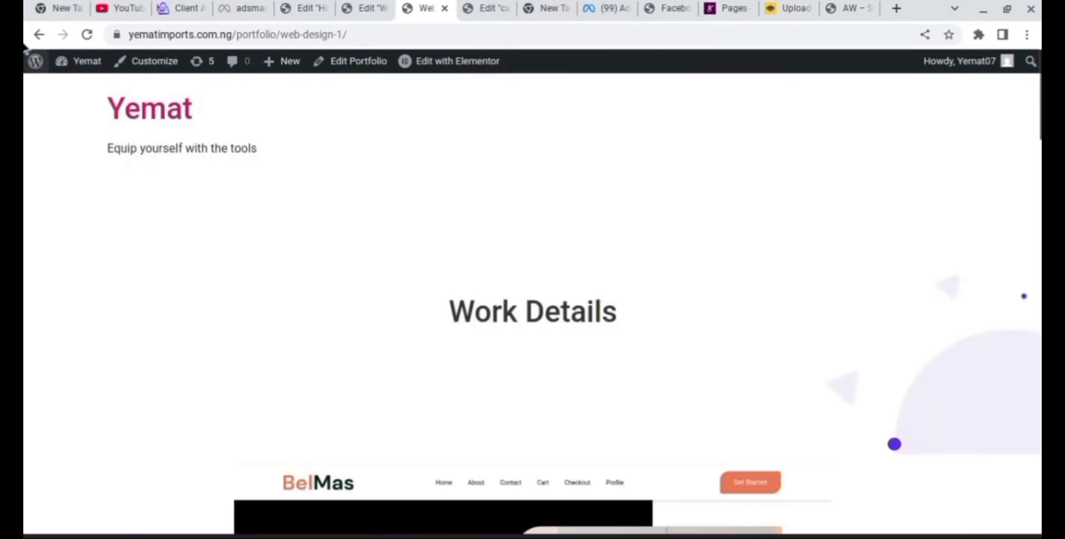
left_click(354, 34)
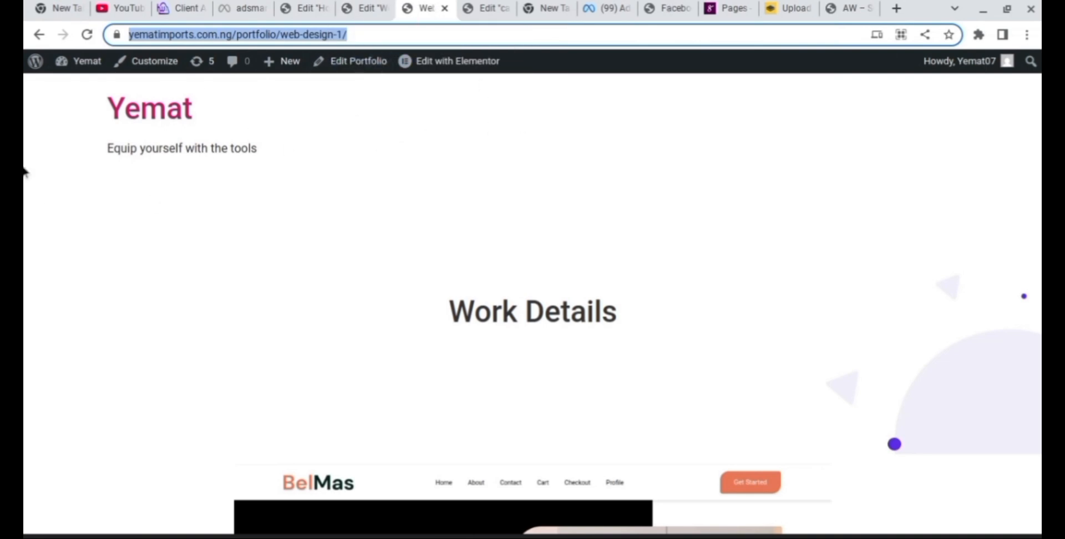
Step: In the Home Page's Selected Works section, replace the Campusa image with the BelMas website screenshot from the media library
left_click(311, 8)
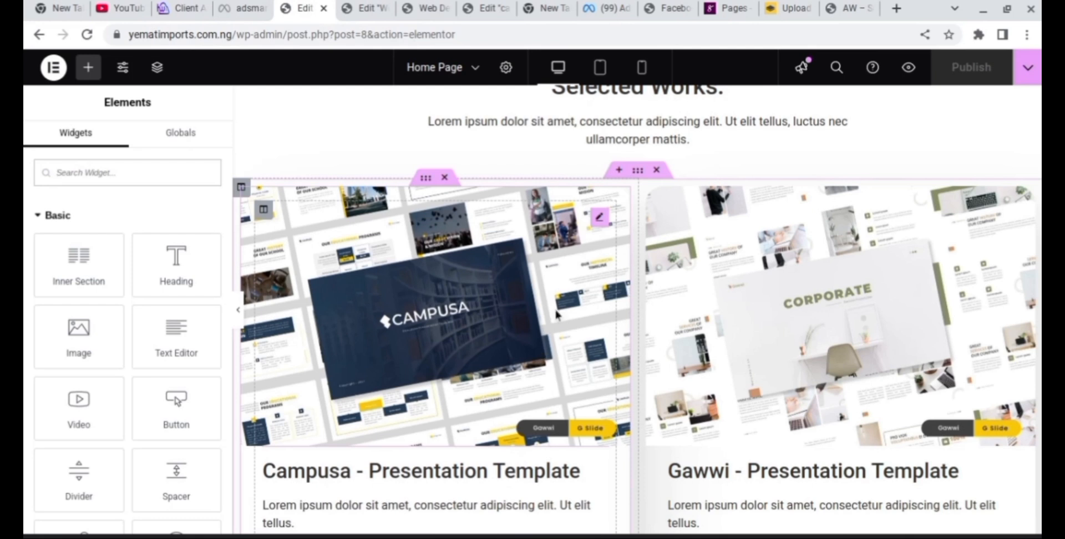
left_click(598, 220)
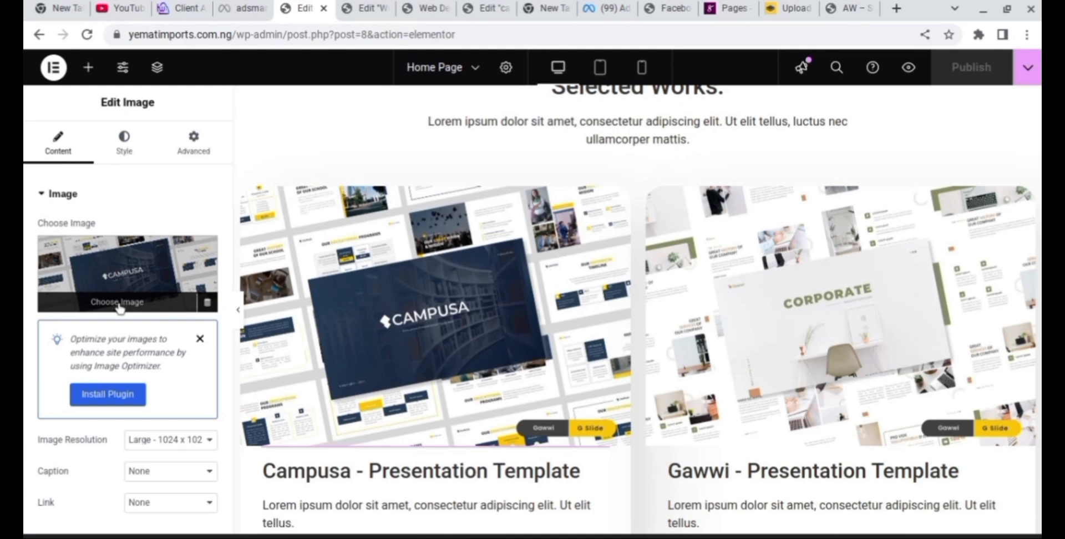
left_click(118, 308)
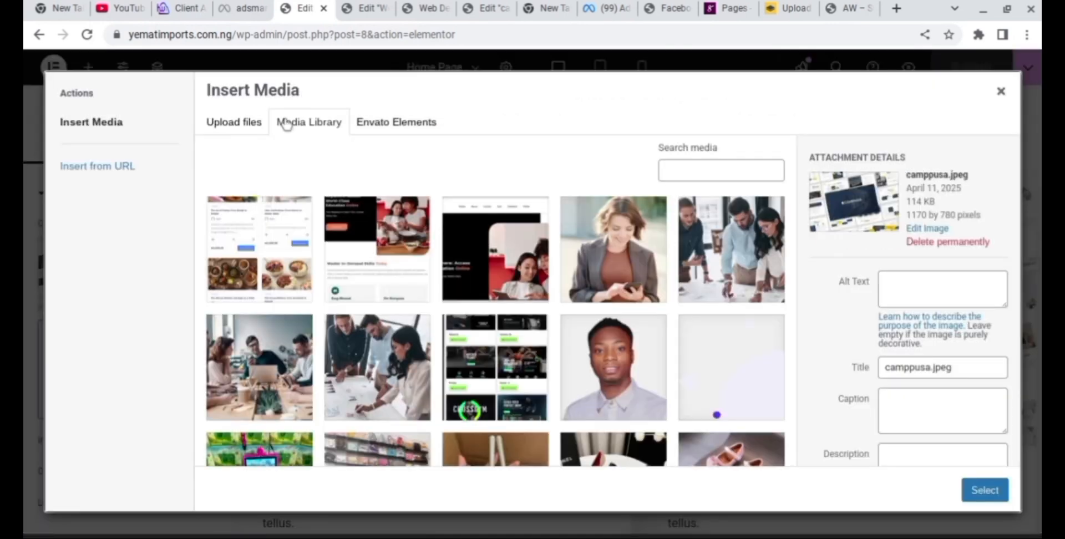
left_click(482, 277)
left_click(985, 488)
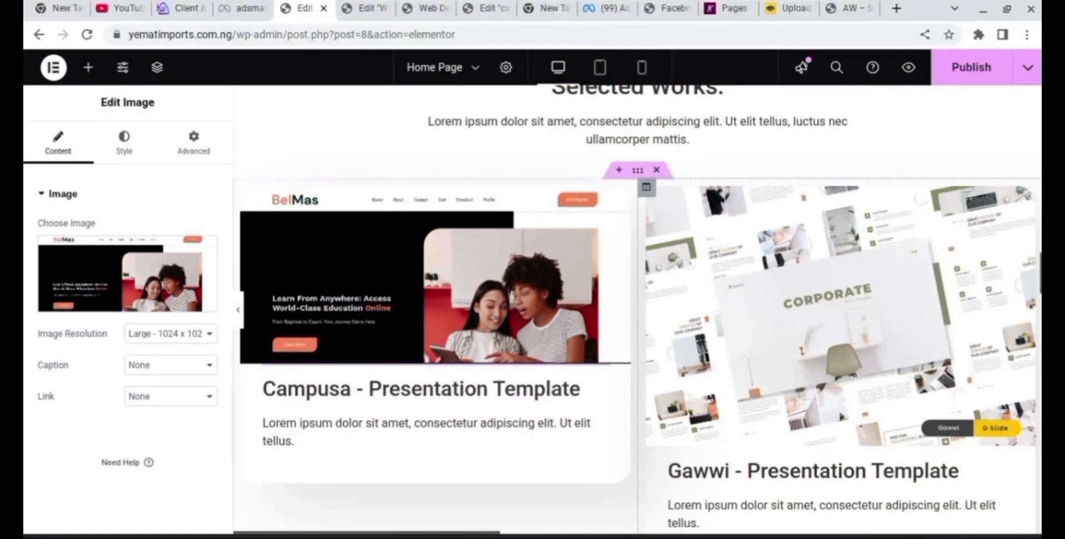
Step: Link the BelMas image in Selected Works to the custom URL of the Web Design 1 page, yematimports.com.ng/portfolio/web-design-1/
mouse_move(1038, 273)
left_mouse_down()
mouse_move(1038, 263)
mouse_move(1038, 276)
left_mouse_up()
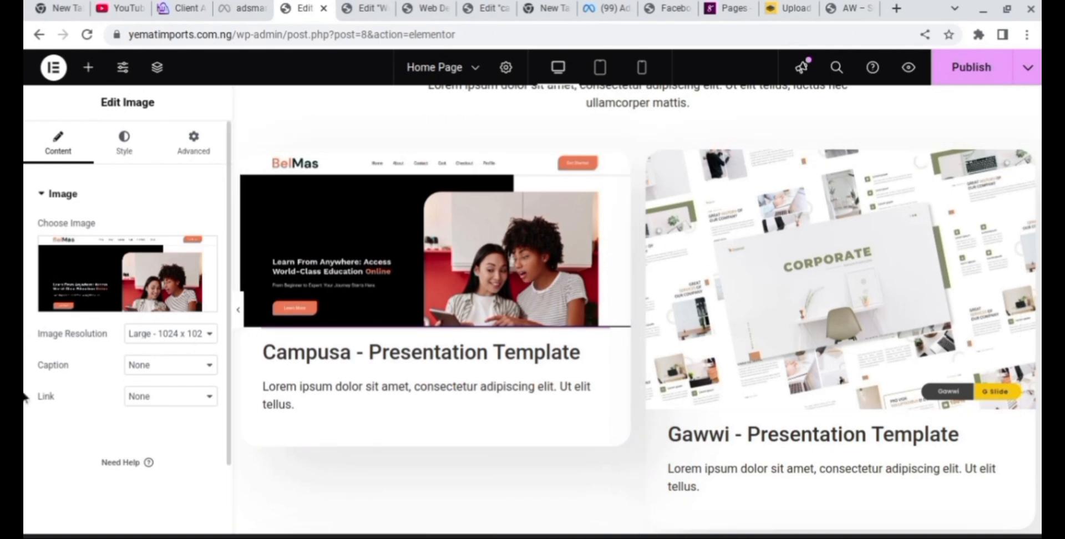
left_click(206, 396)
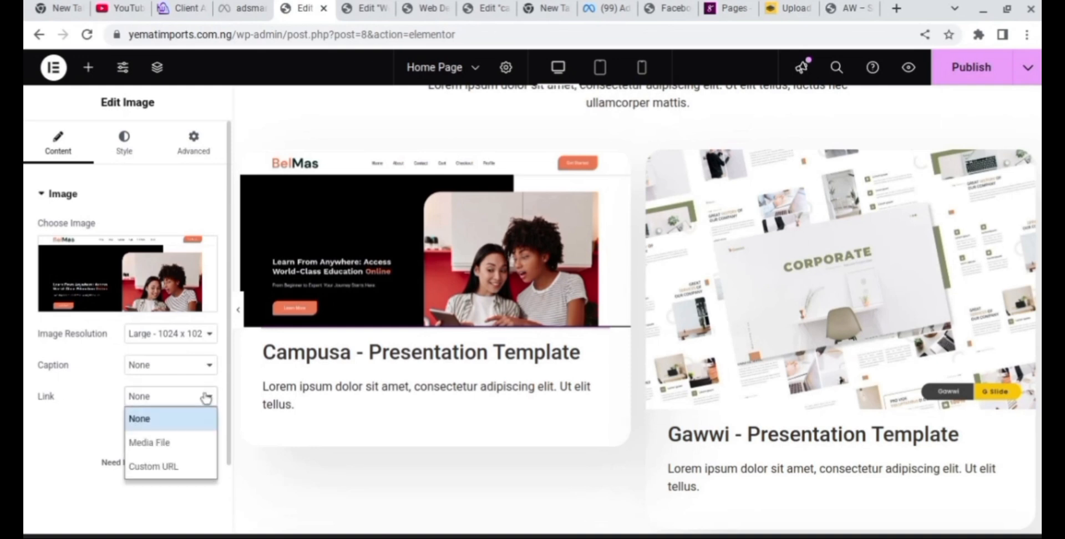
left_click(170, 467)
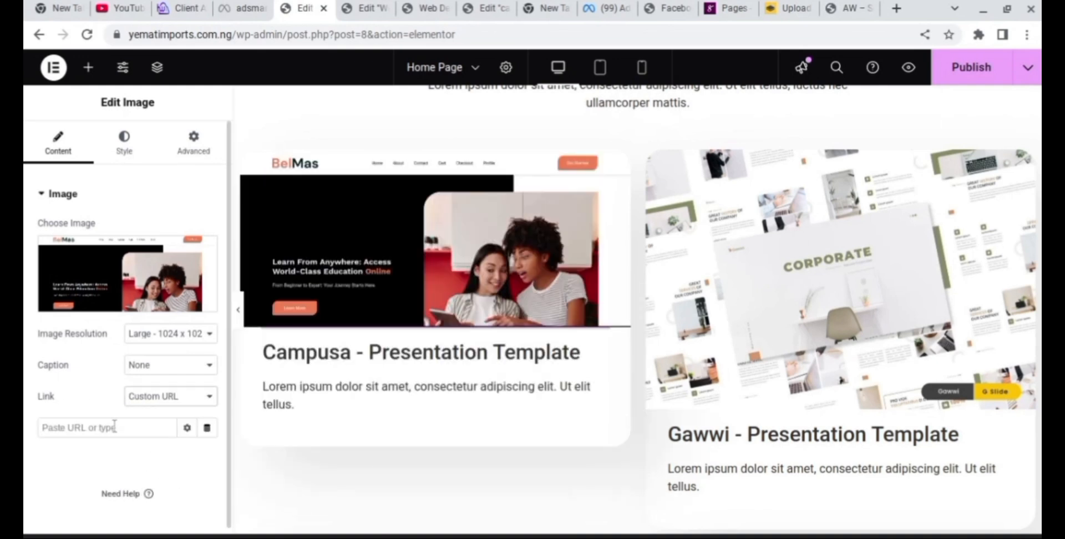
left_click(381, 8)
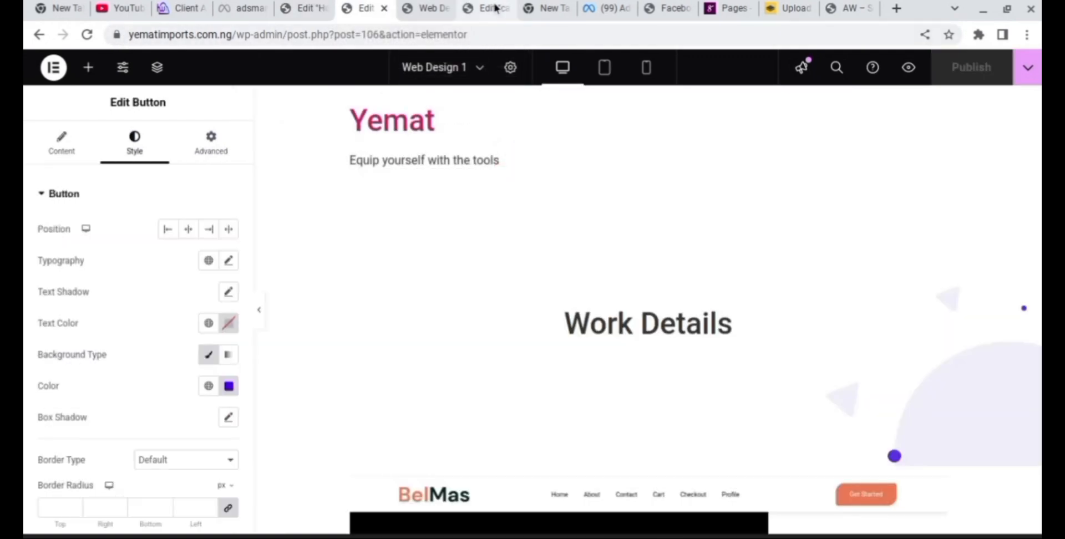
left_click(423, 8)
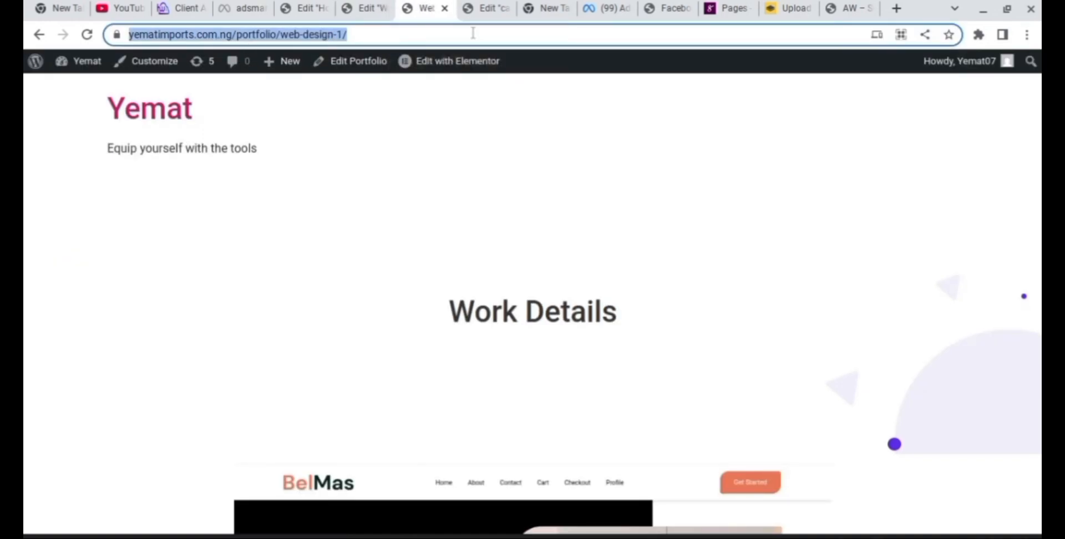
left_click(313, 7)
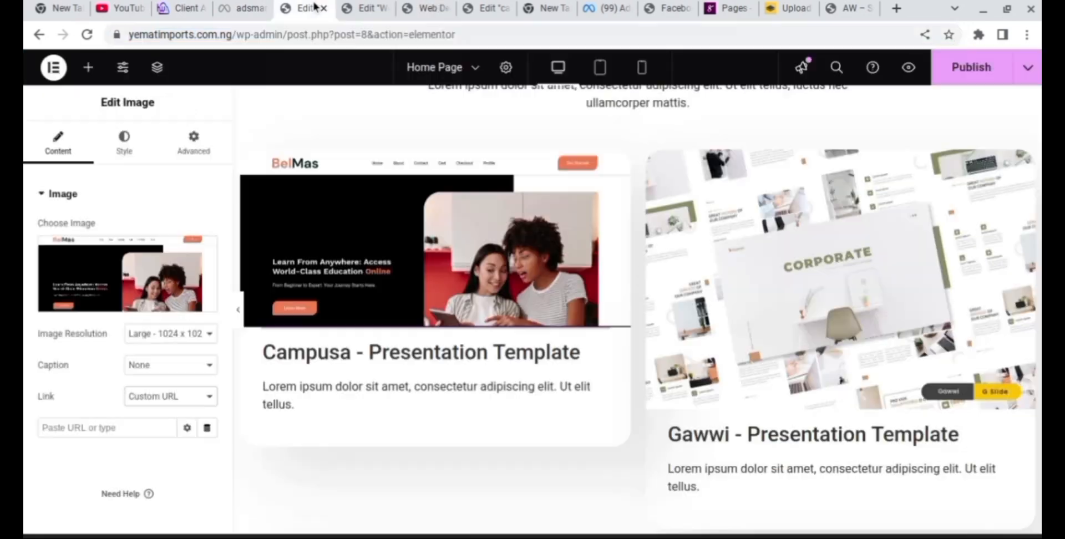
left_click(131, 427)
key("ctrl+v")
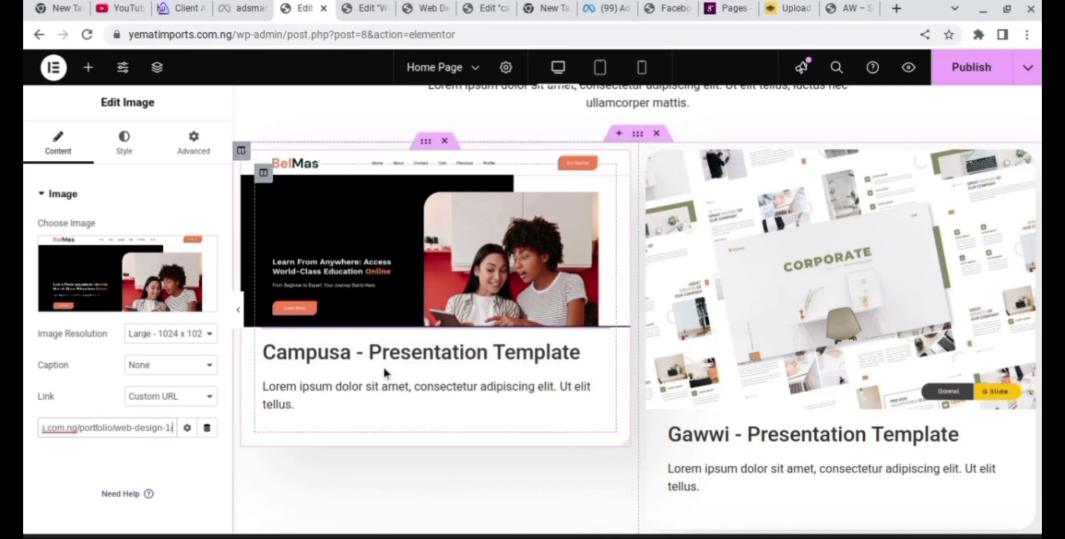
left_click(125, 151)
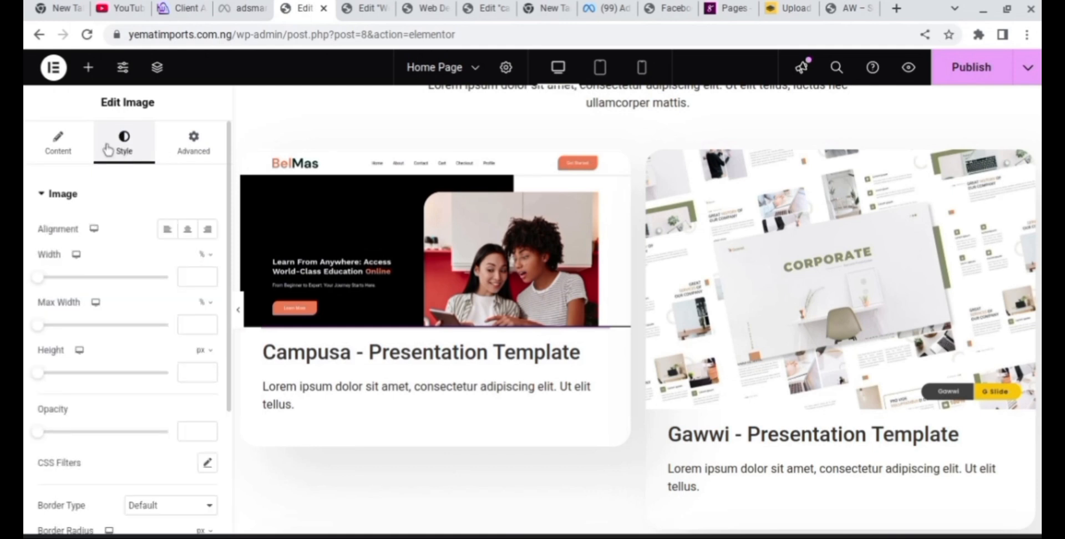
left_click(79, 146)
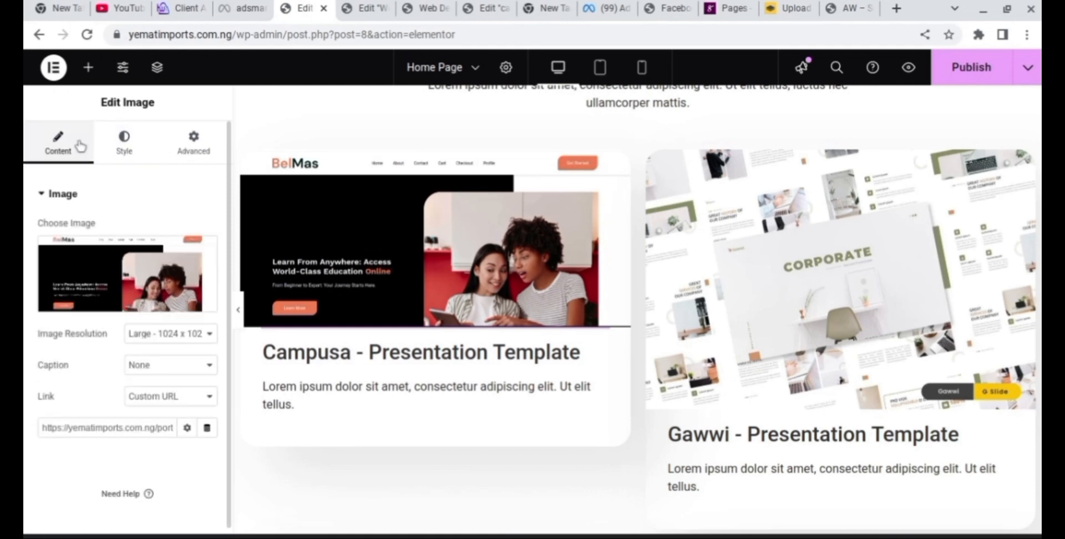
Step: Replace the heading beneath the BelMas image with "DBELMAS E-Learning Website"
left_click(516, 353)
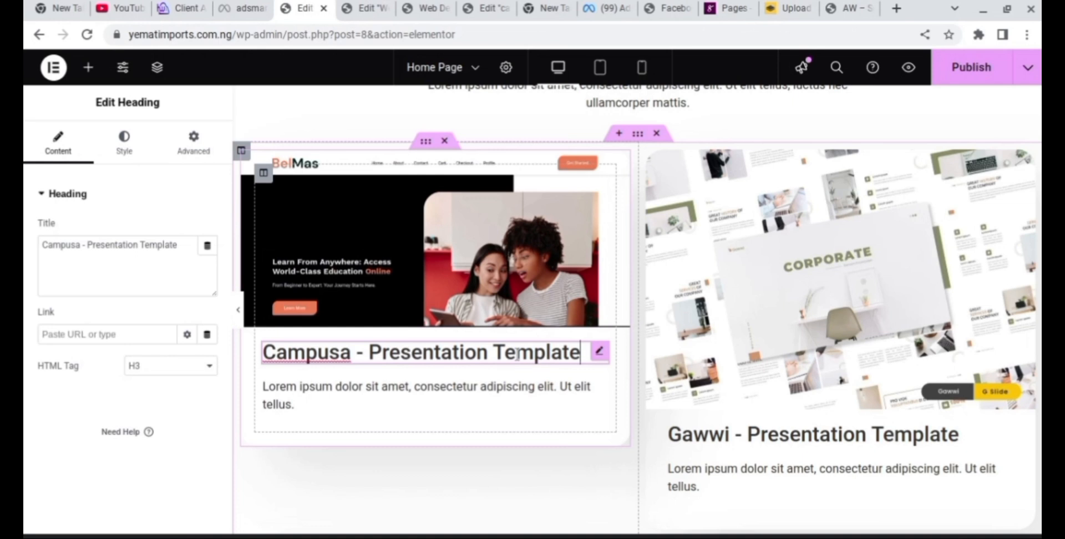
key("BackSpace")
key("BackSpace")
key("BackSpace")
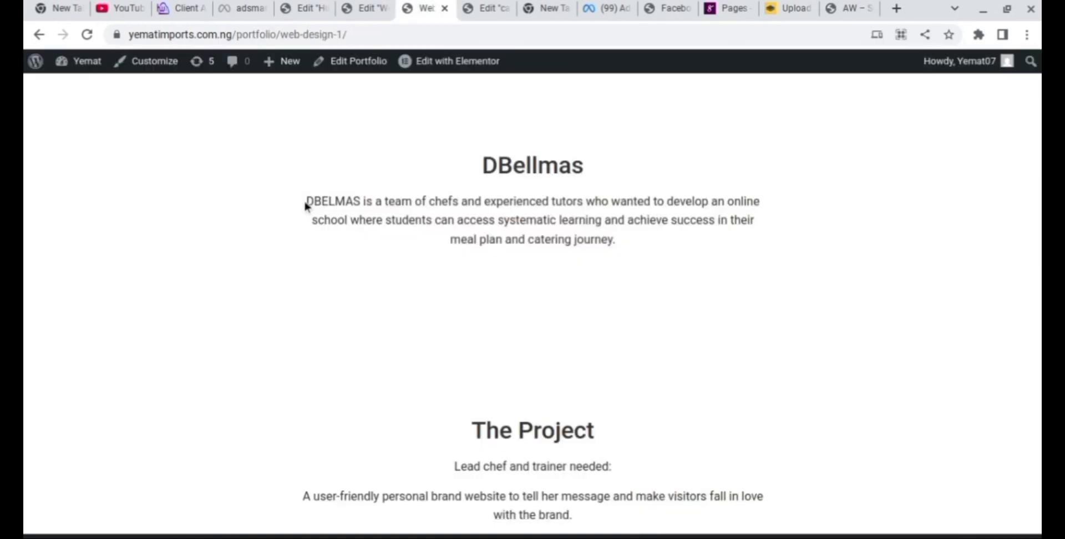
Step: Replace the placeholder text under the DBELMAS heading with the DBELMAS description copied from the live Web Design 1 page
left_click_drag(305, 207, 620, 246)
key("ctrl+c")
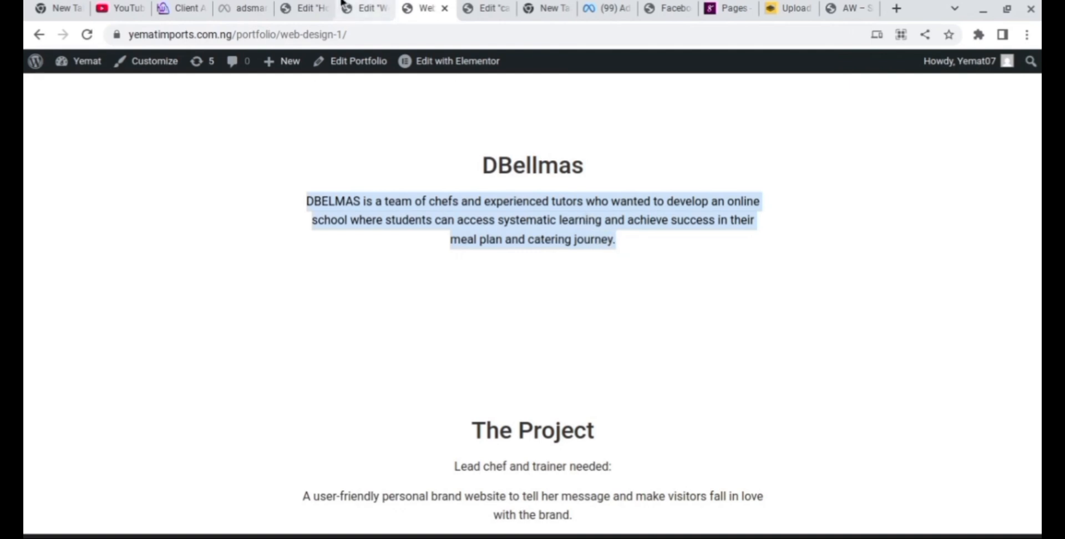
left_click(307, 11)
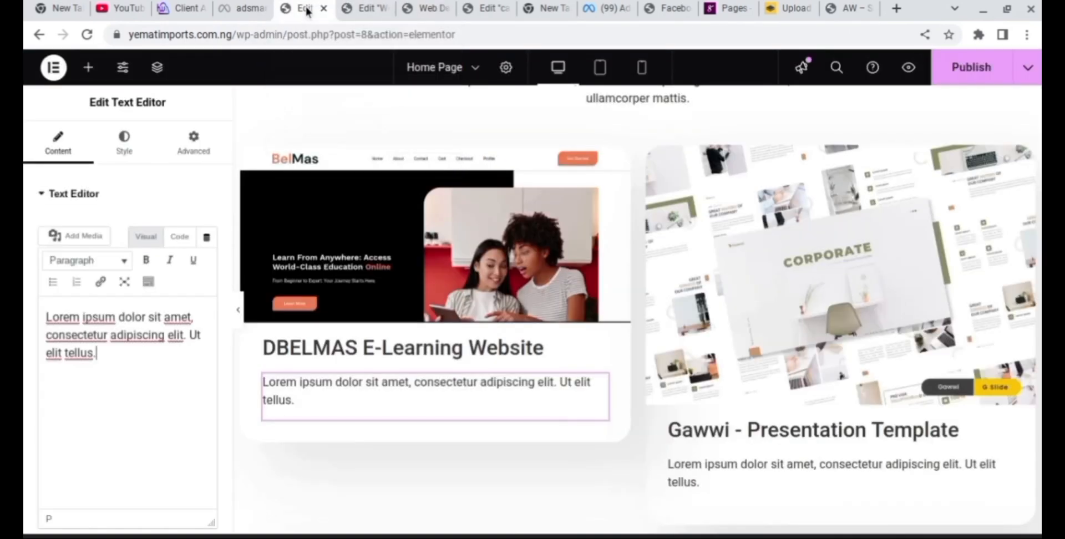
triple_click(107, 352)
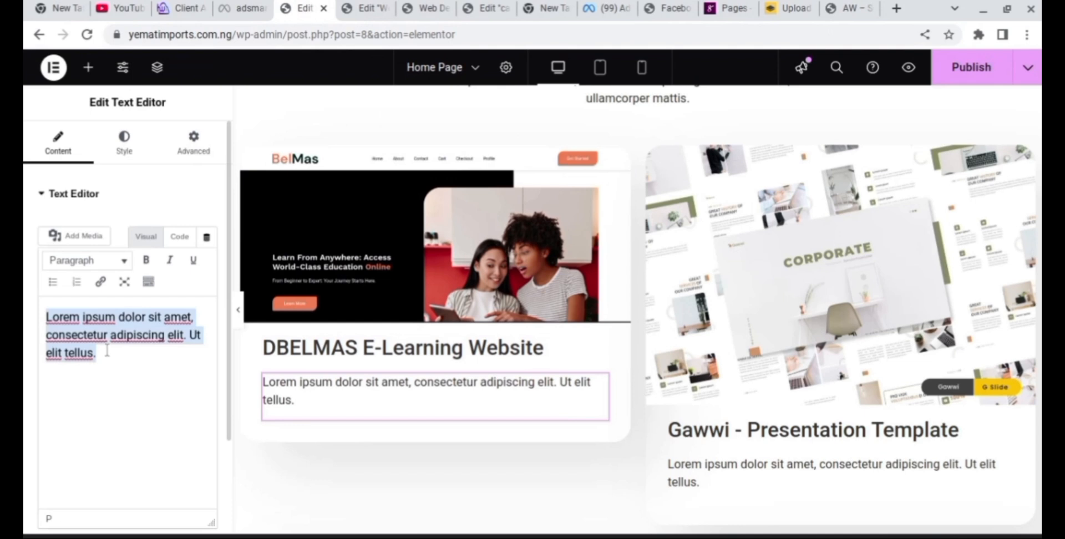
key("ctrl+v")
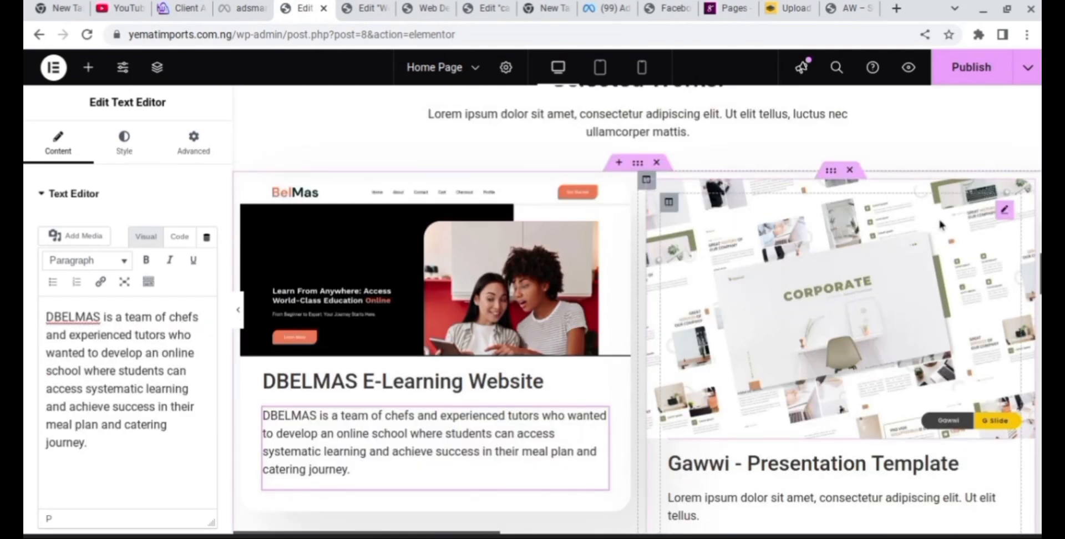
scroll(941, 224, "down", 10)
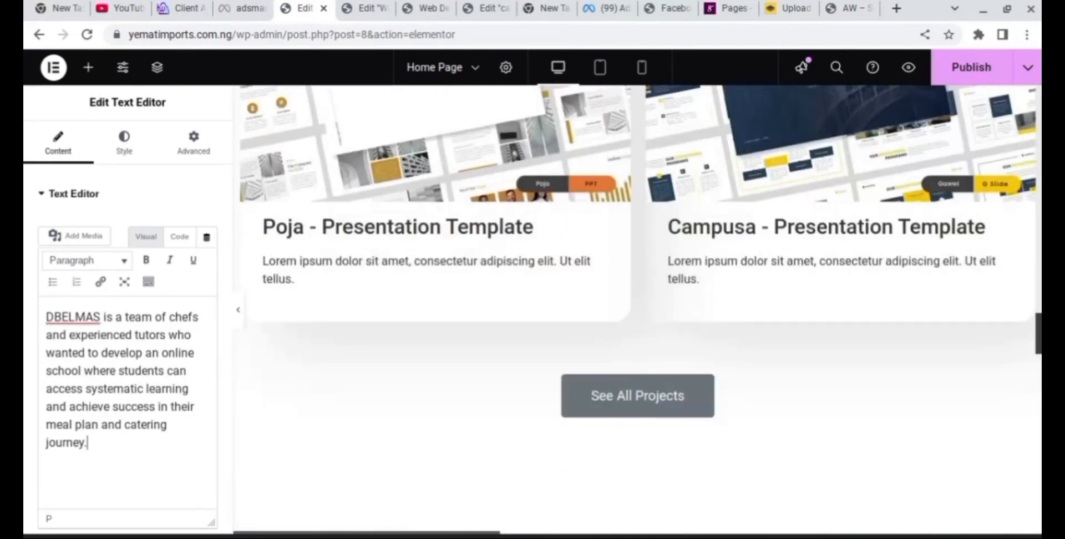
scroll(1024, 281, "up", 10)
scroll(1025, 334, "down", 8)
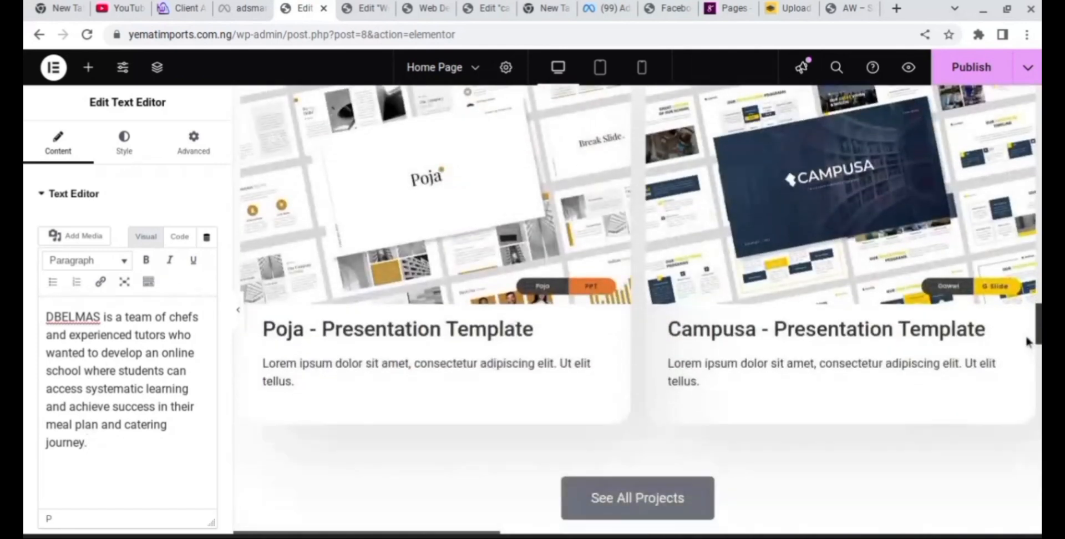
left_click_drag(1026, 337, 1026, 337)
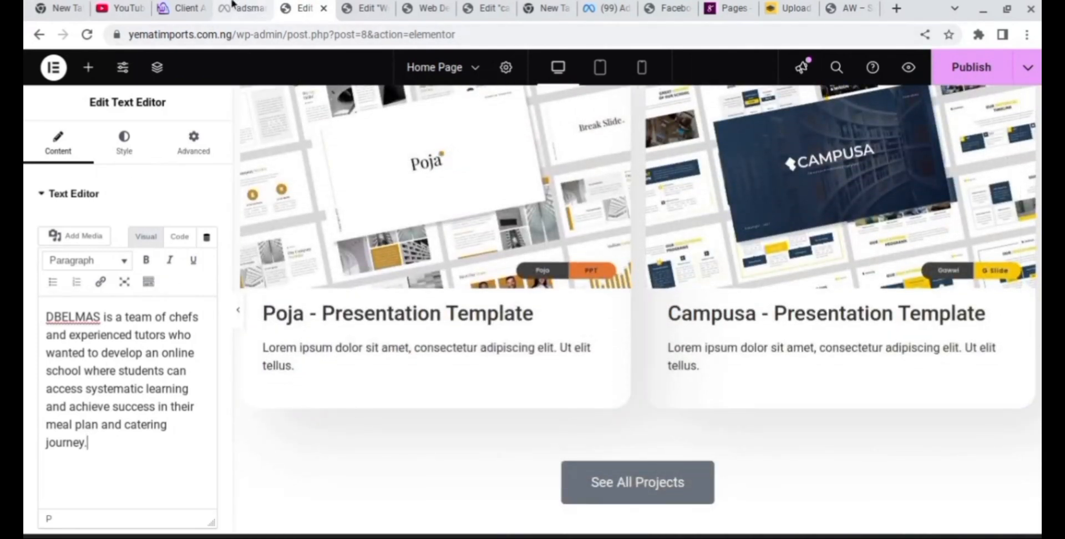
Step: Switch from the case study editor to the WordPress dashboard and review the list of all portfolio items
left_click(367, 8)
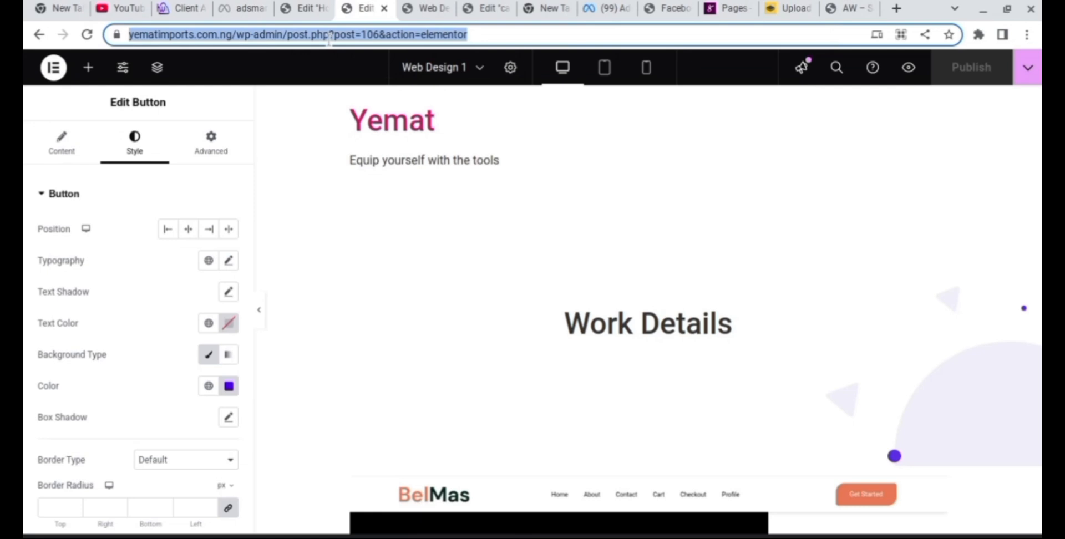
left_click(438, 13)
left_click(490, 10)
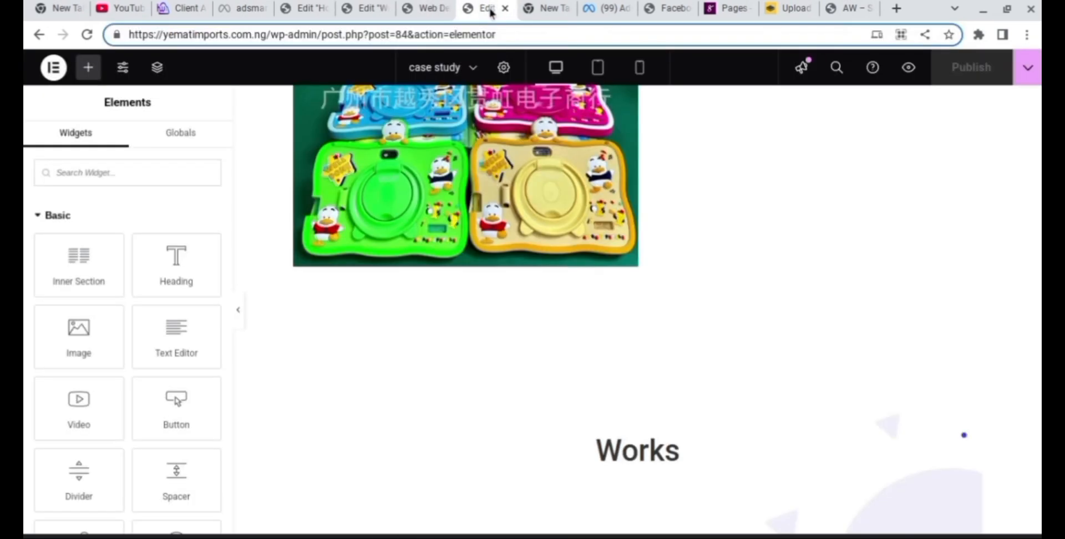
left_click(443, 35)
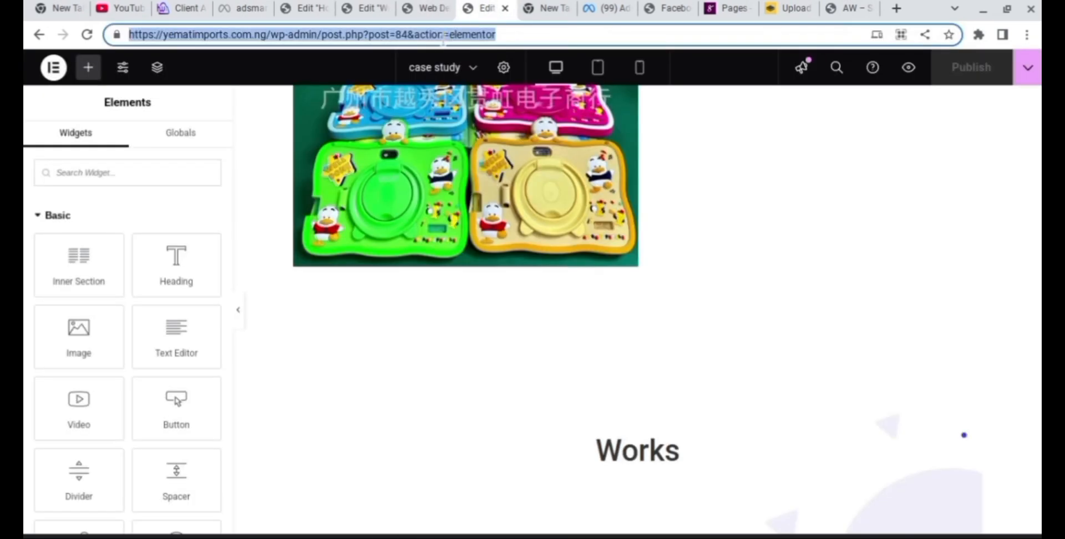
left_click(443, 34)
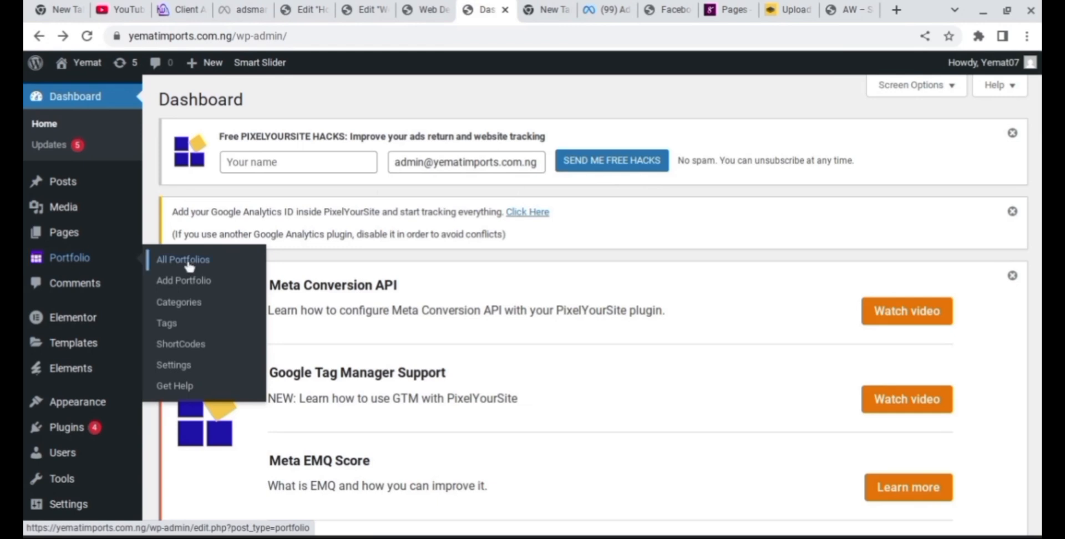
left_click(189, 265)
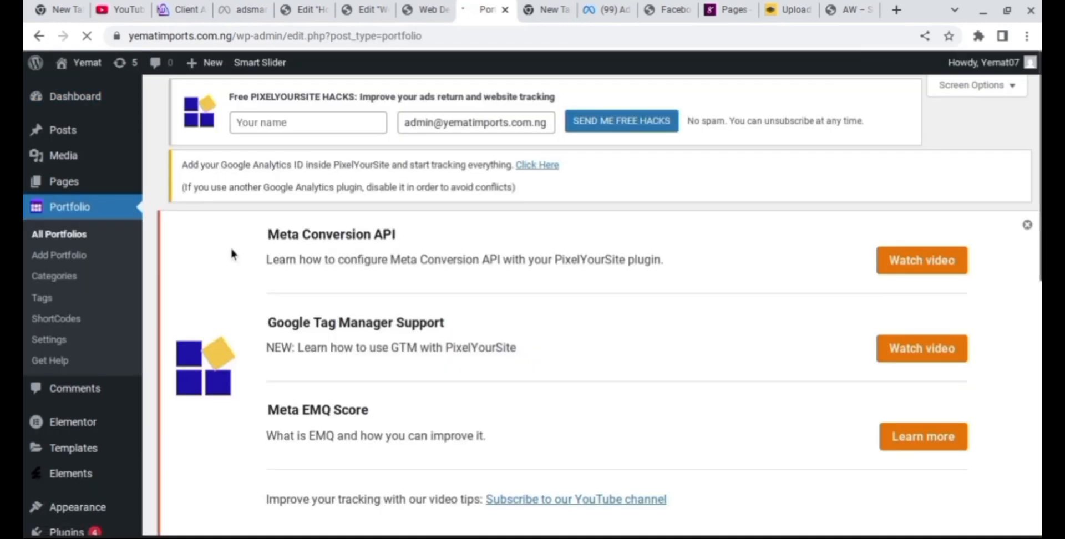
scroll(594, 305, "down", 10)
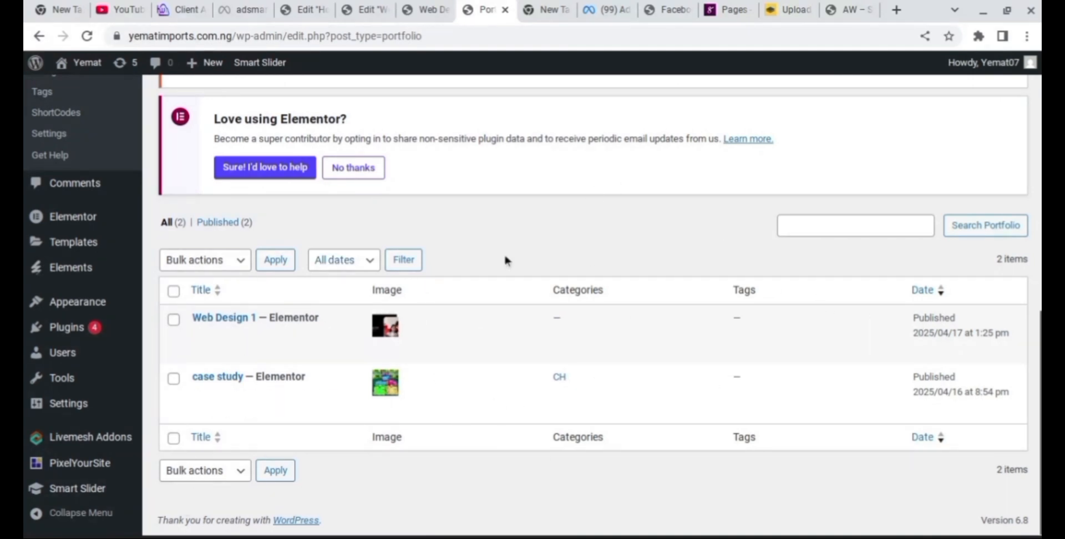
scroll(1041, 388, "up", 10)
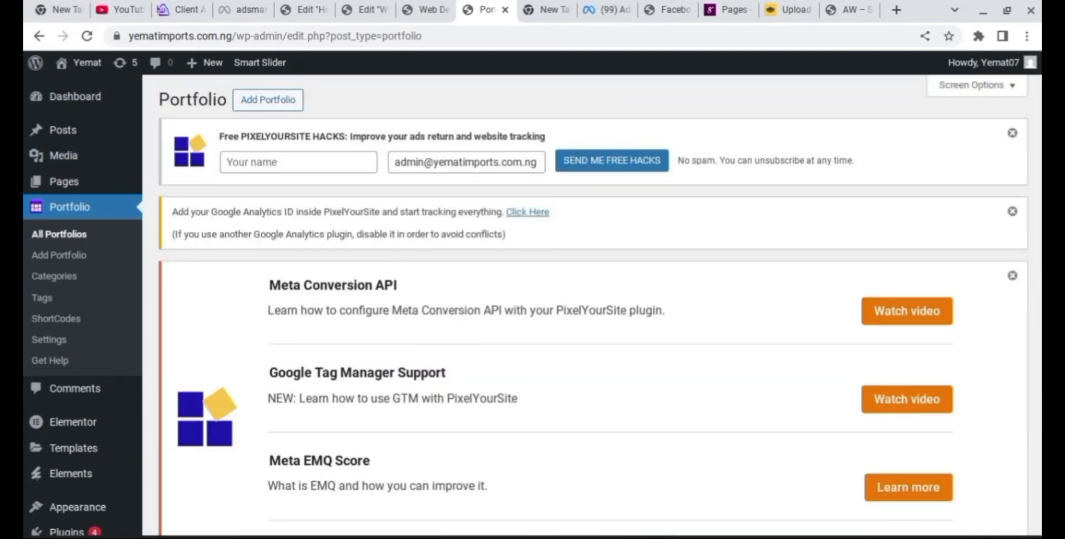
scroll(592, 304, "down", 10)
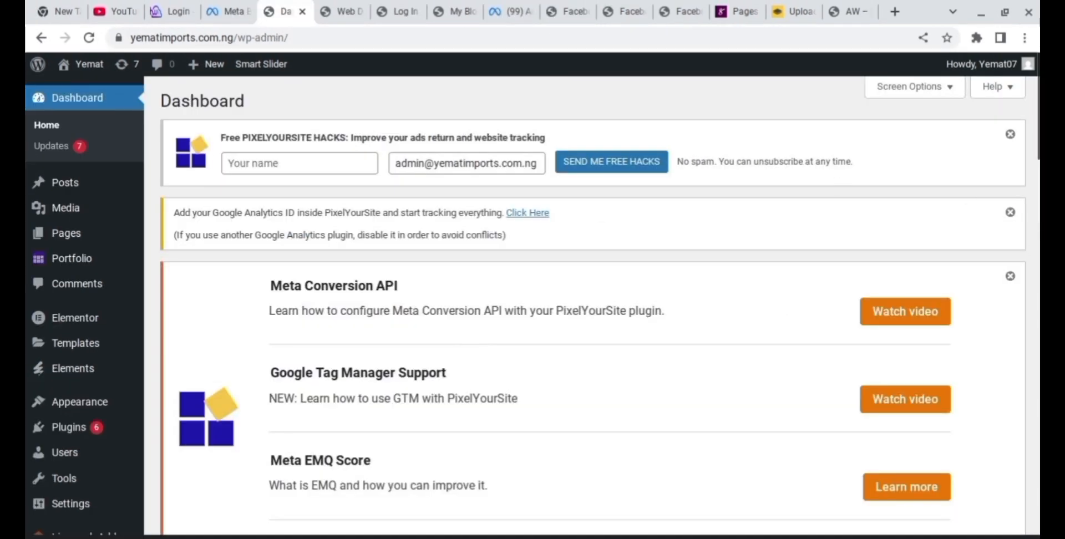
Step: Open the page for adding plugins in the WordPress dashboard and search for "Elementor header"
scroll(1013, 138, "down", 8)
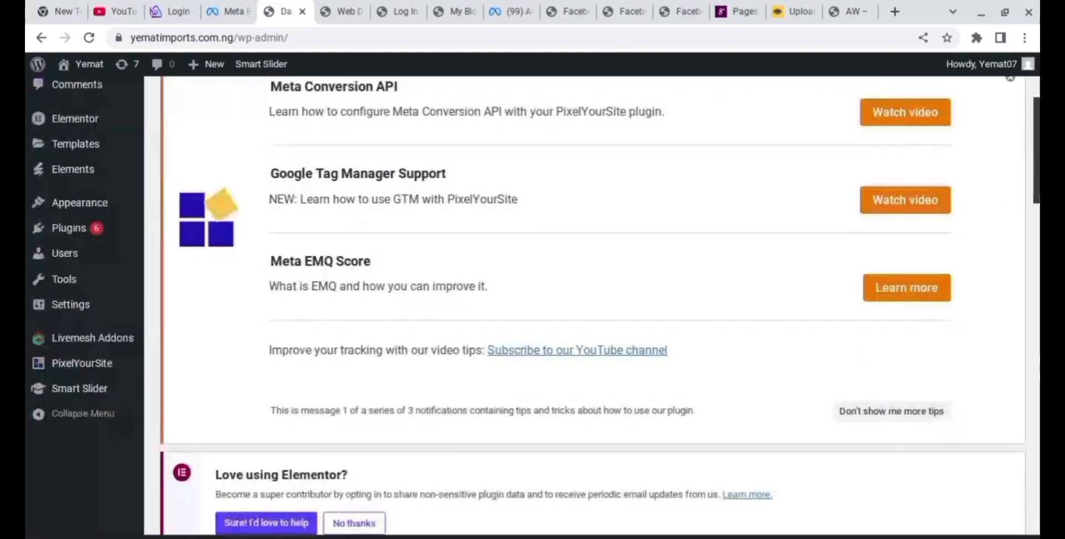
scroll(1012, 138, "up", 8)
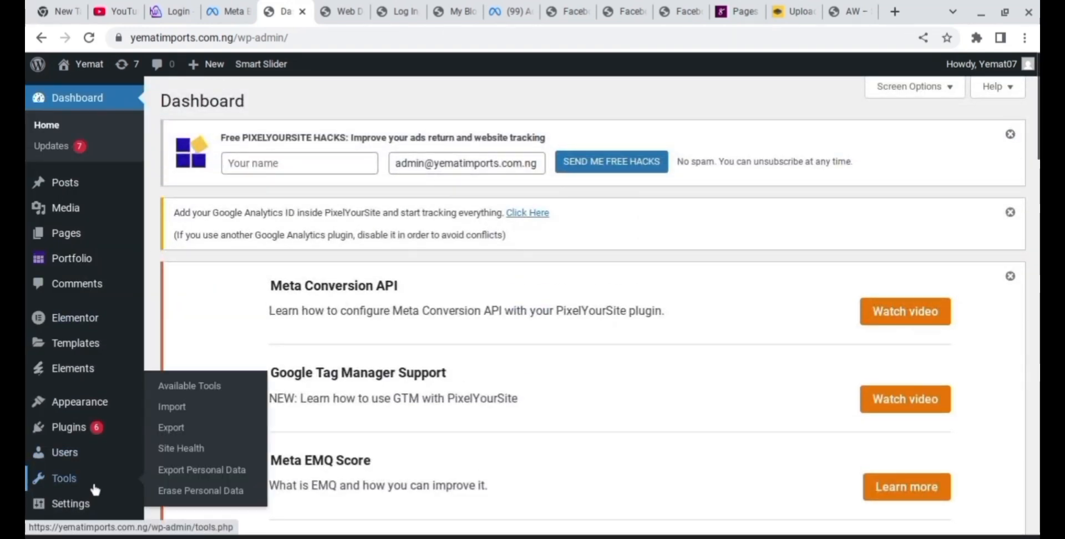
mouse_move(90, 442)
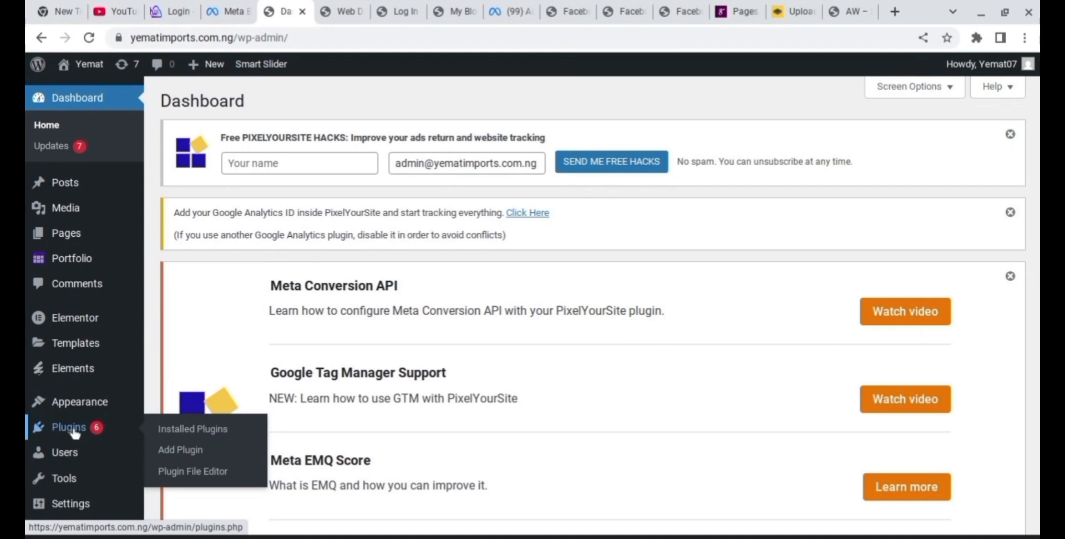
left_click(185, 450)
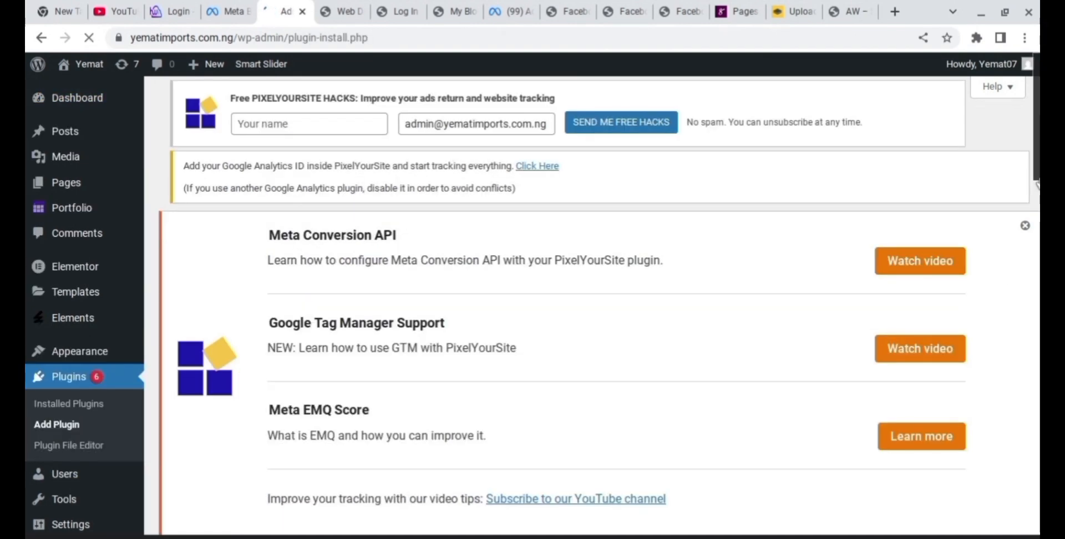
left_click_drag(1036, 168, 1032, 294)
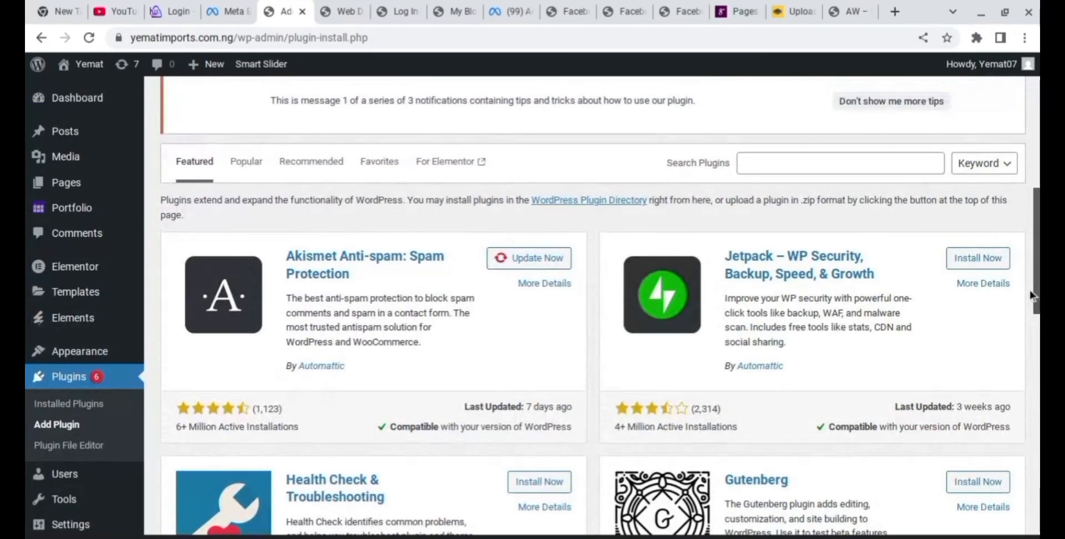
left_click(834, 166)
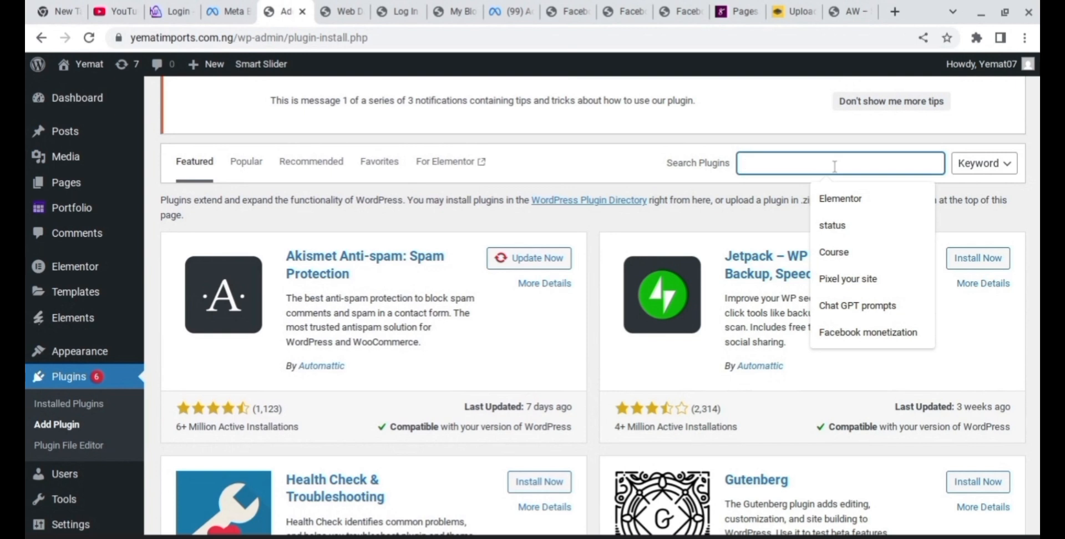
type("Ele")
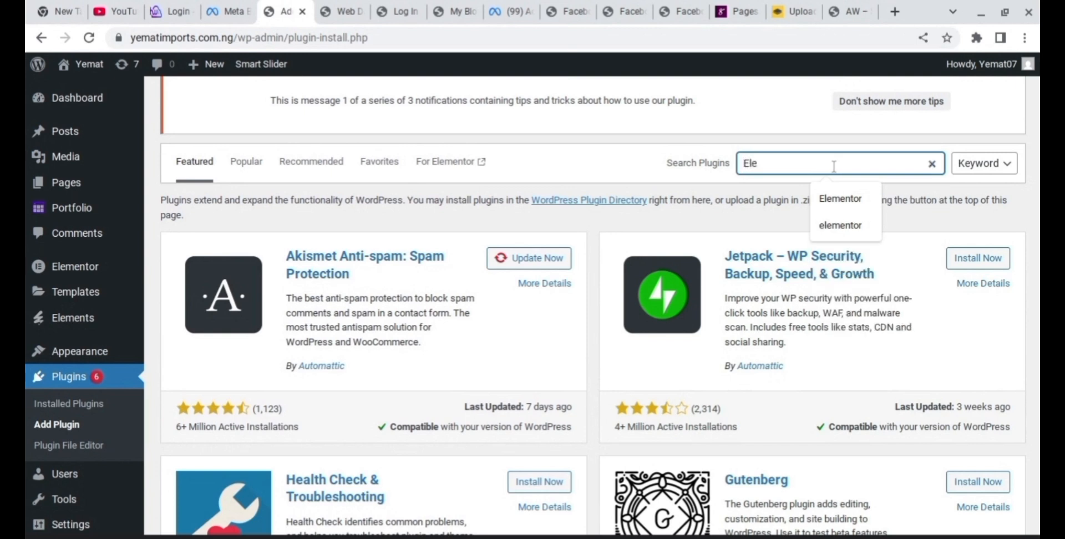
type("m")
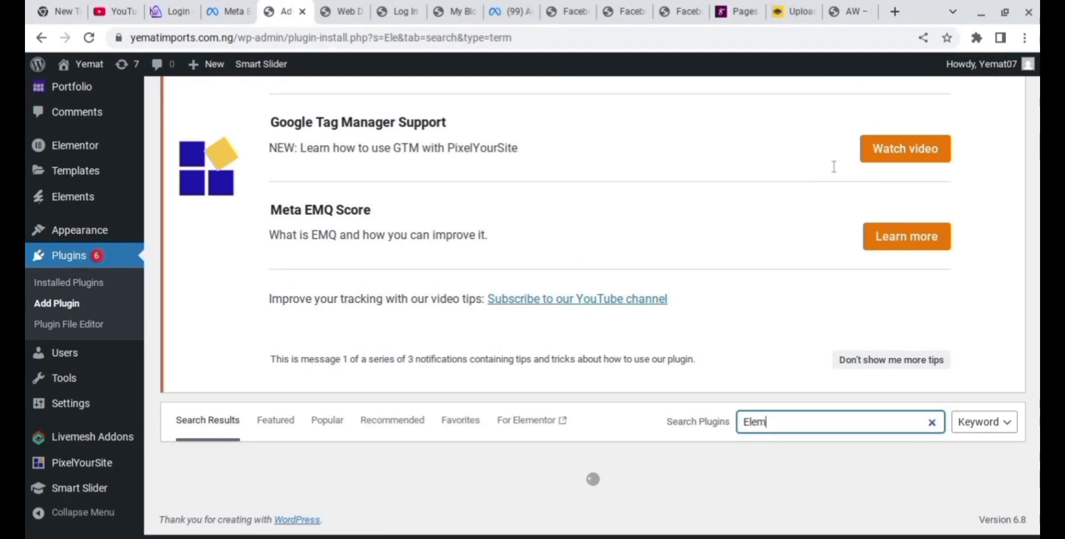
type("entor")
scroll(834, 167, "down", 5)
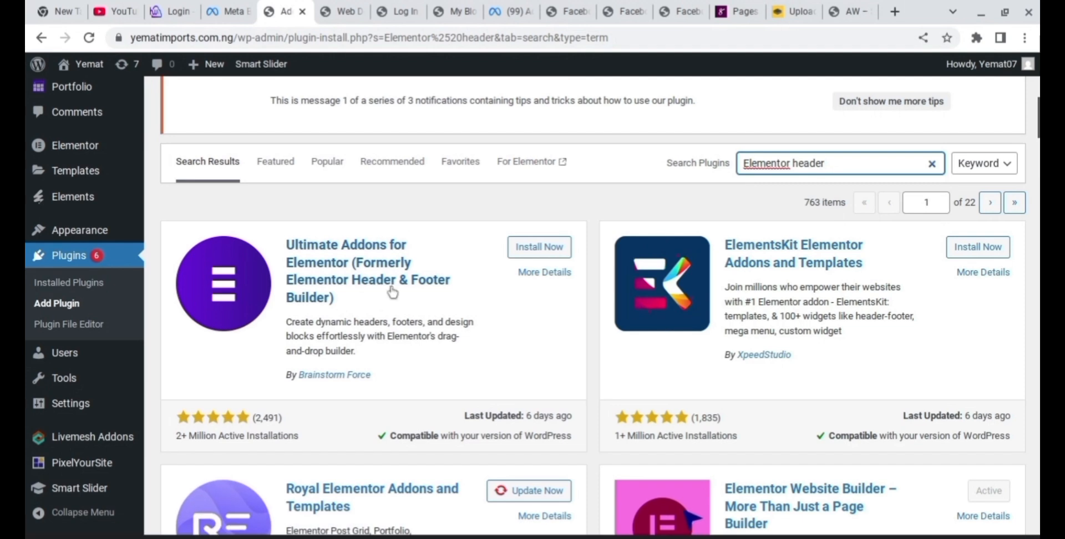
Step: Install and activate the Ultimate Addons for Elementor plugin and open its Header & Footer Builder
left_click(529, 247)
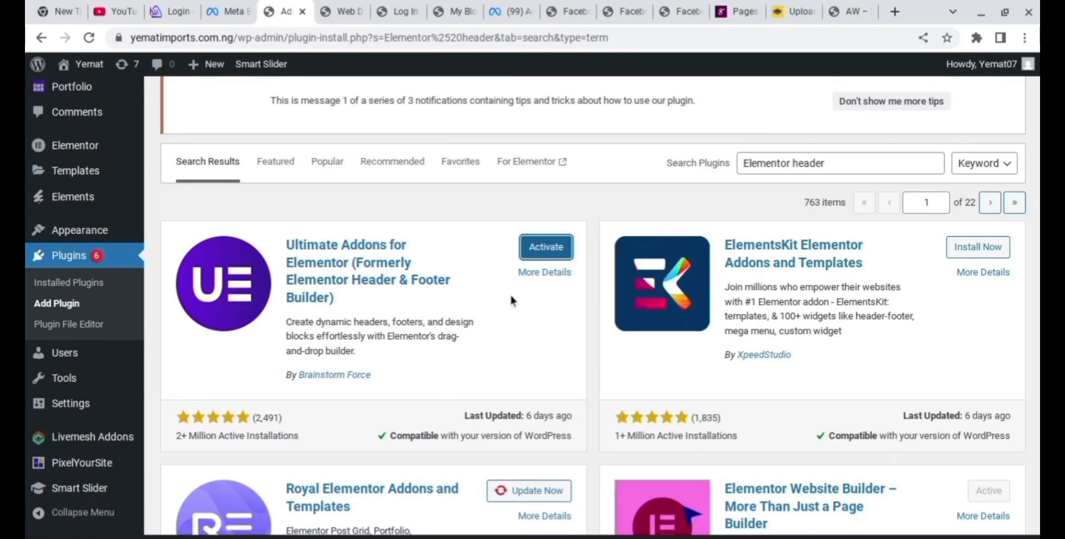
left_click(546, 250)
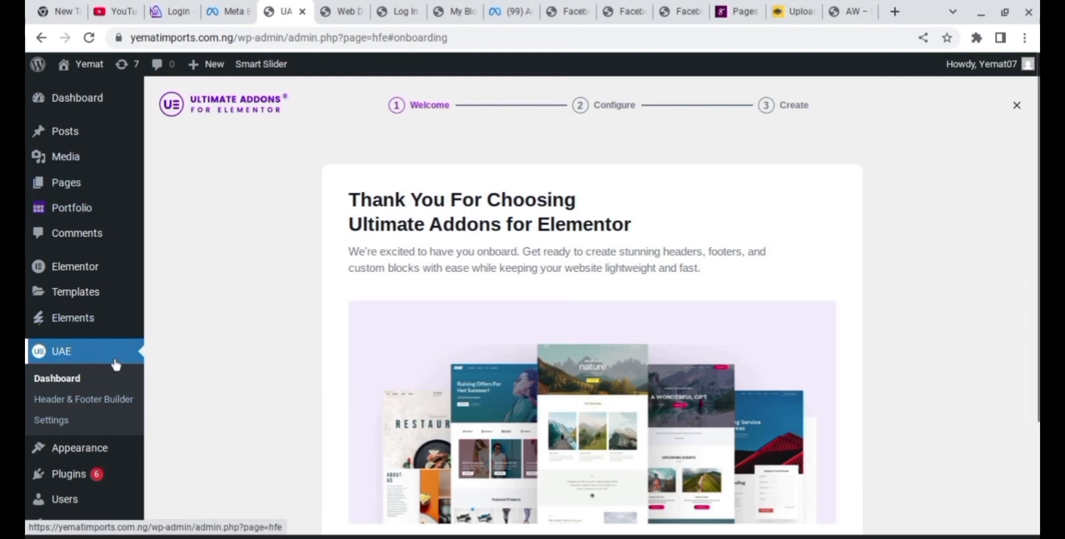
left_click(104, 407)
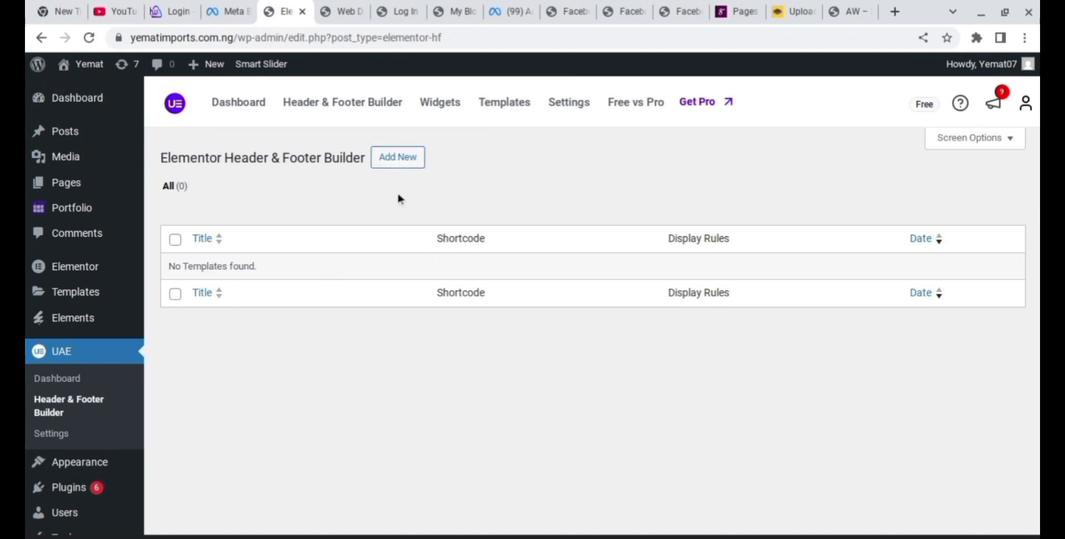
Step: Add a new Header & Footer Builder template titled "Header" and set its template type to Header
left_click(402, 166)
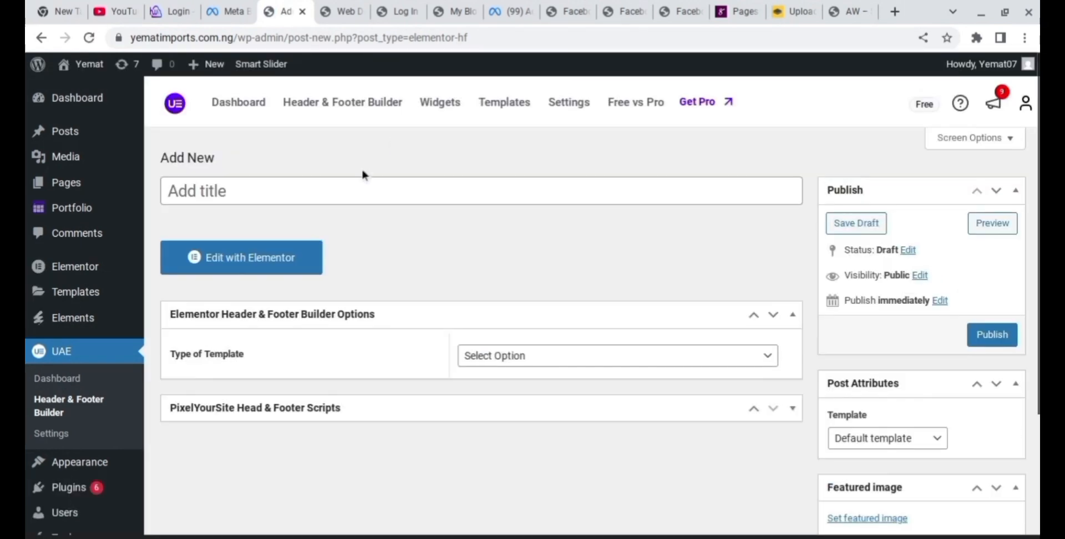
left_click(343, 185)
type("Header")
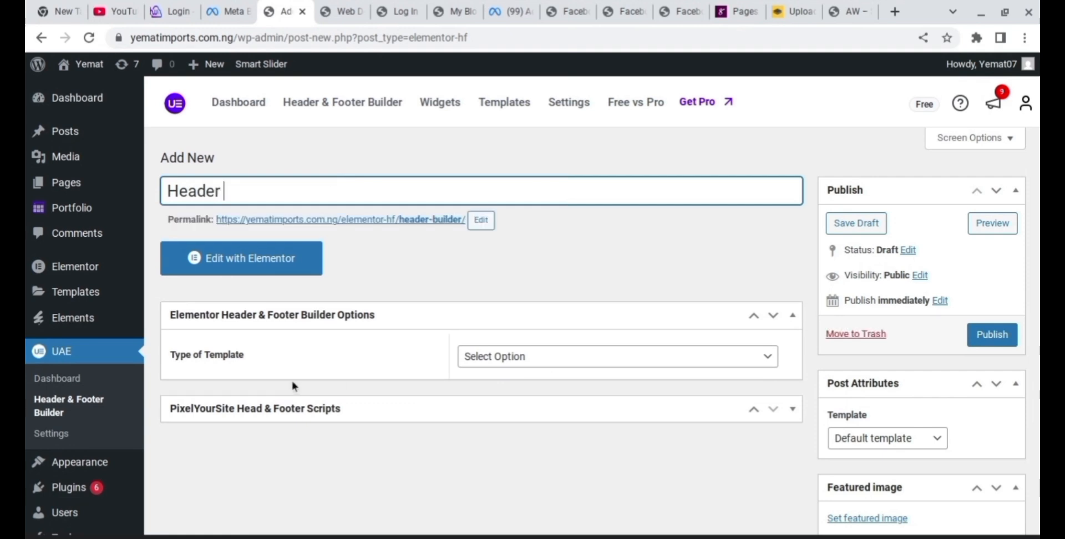
left_click(696, 363)
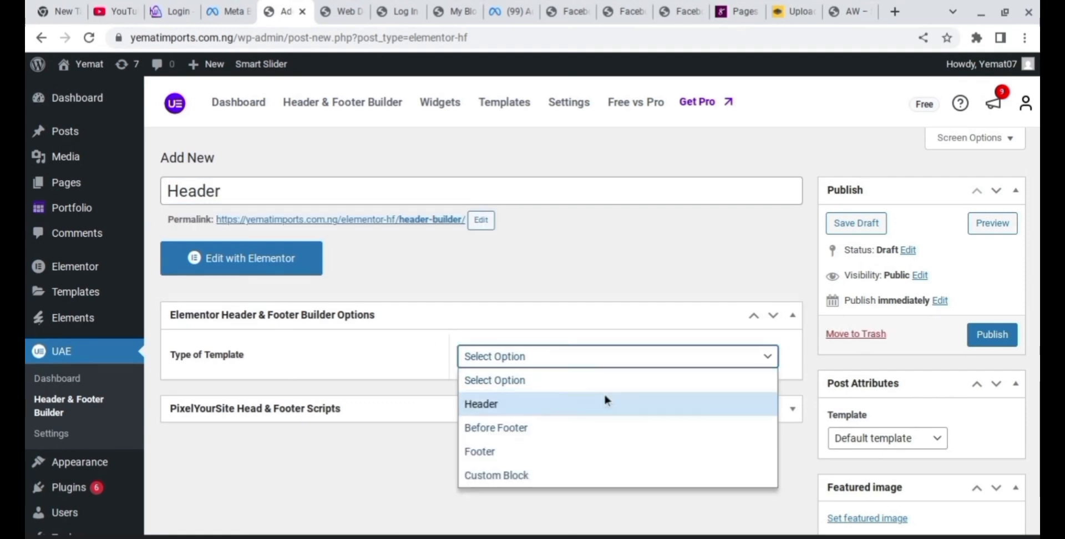
left_click(504, 411)
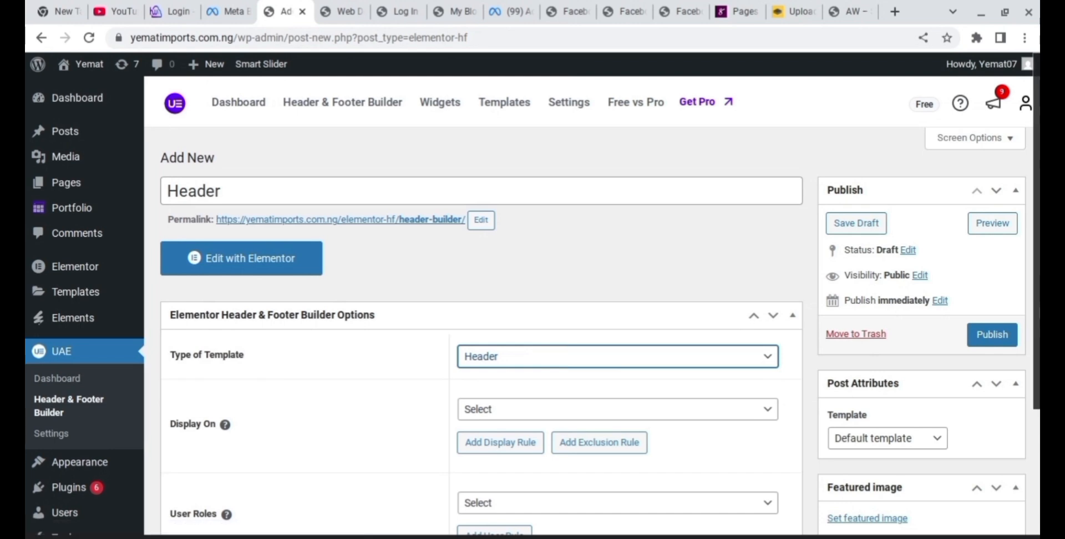
Step: Set the header template to display on the Entire Website for All user roles and publish it
scroll(576, 279, "down", 2)
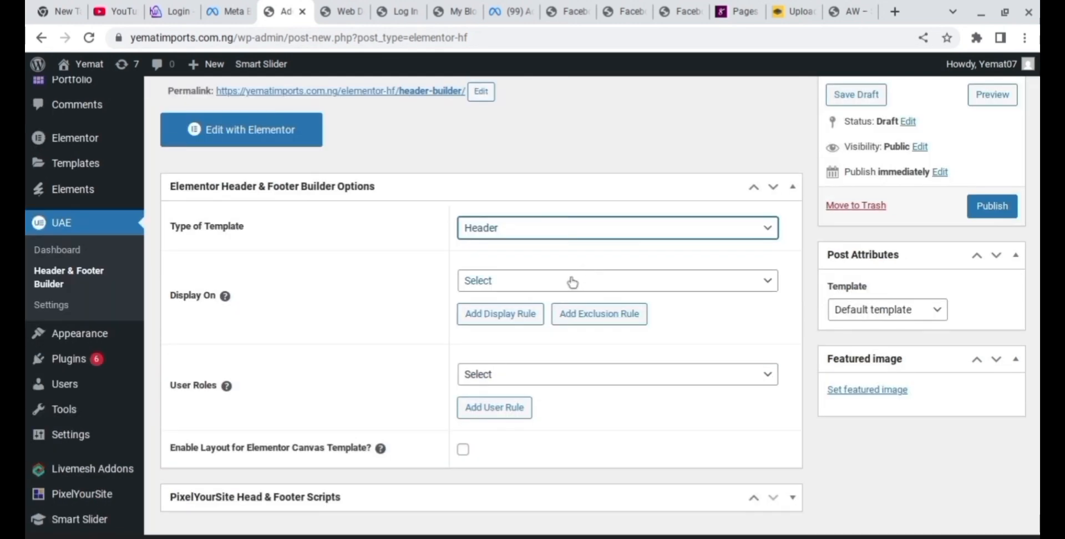
left_click(572, 283)
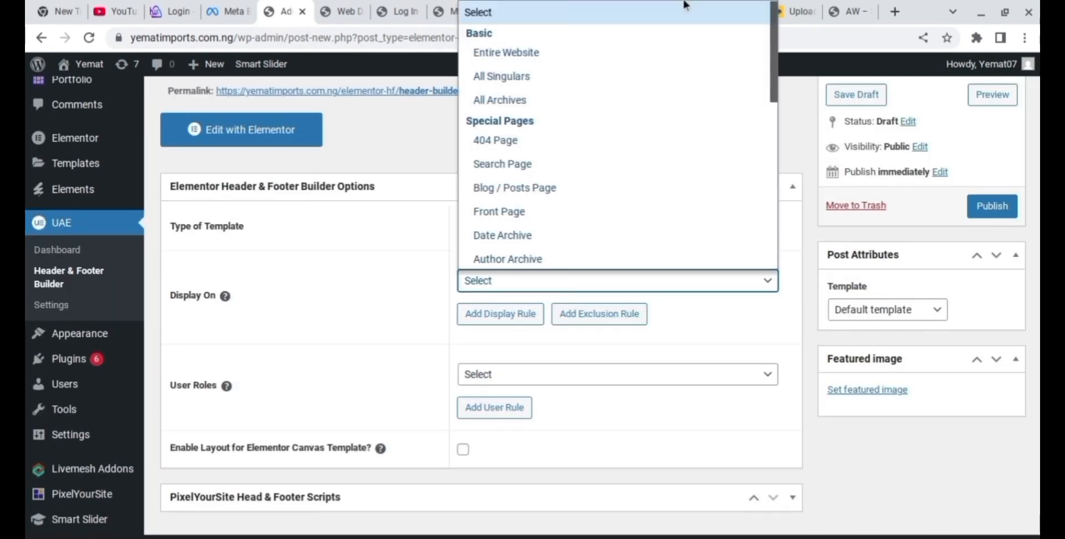
left_click(604, 52)
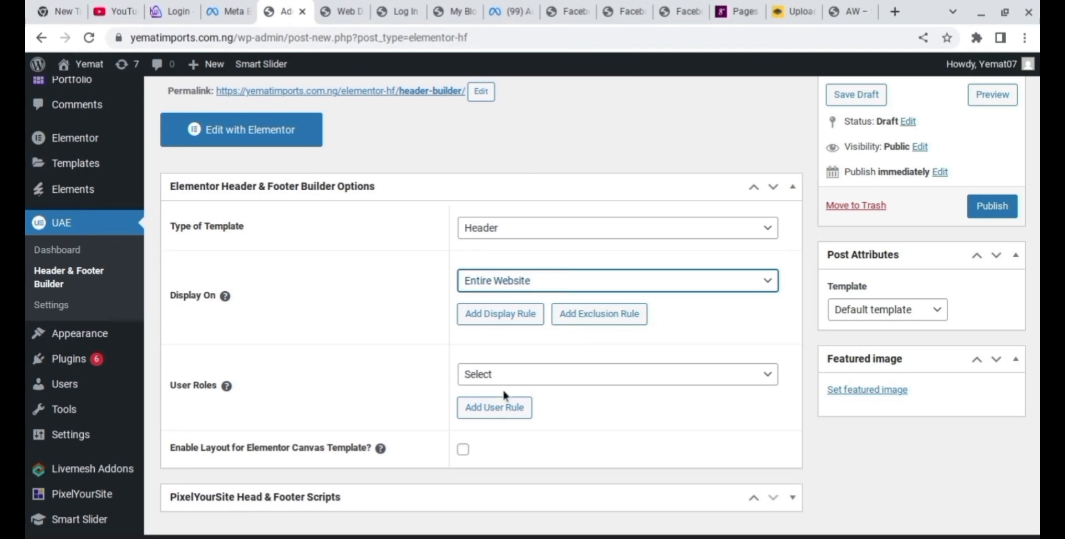
left_click(723, 373)
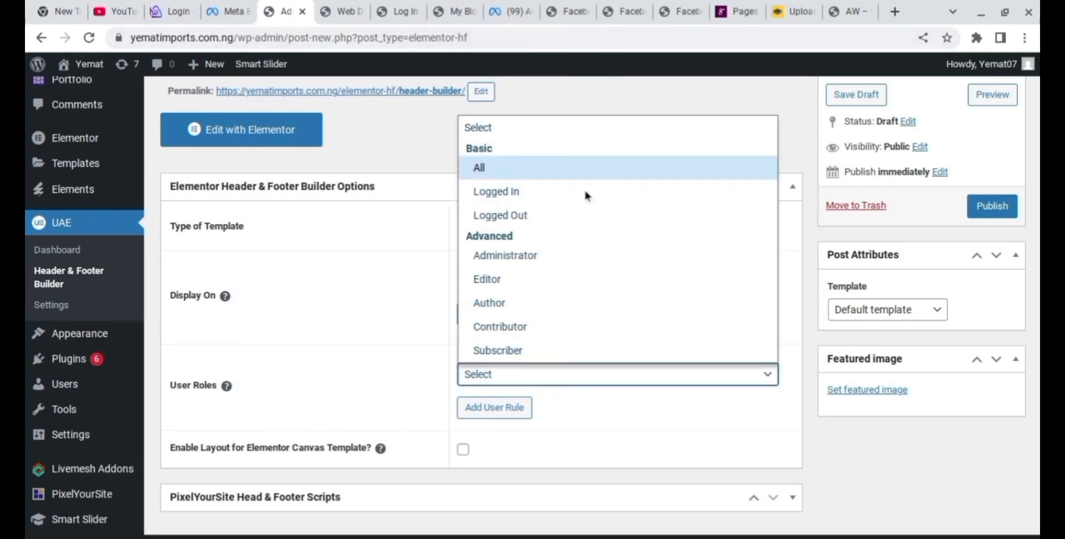
left_click(521, 158)
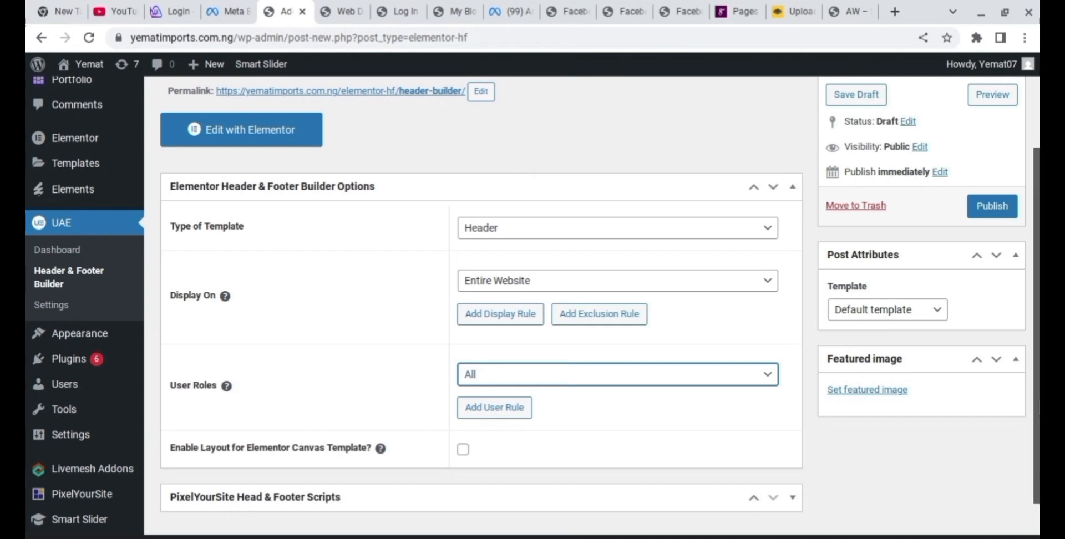
scroll(1016, 347, "up", 2)
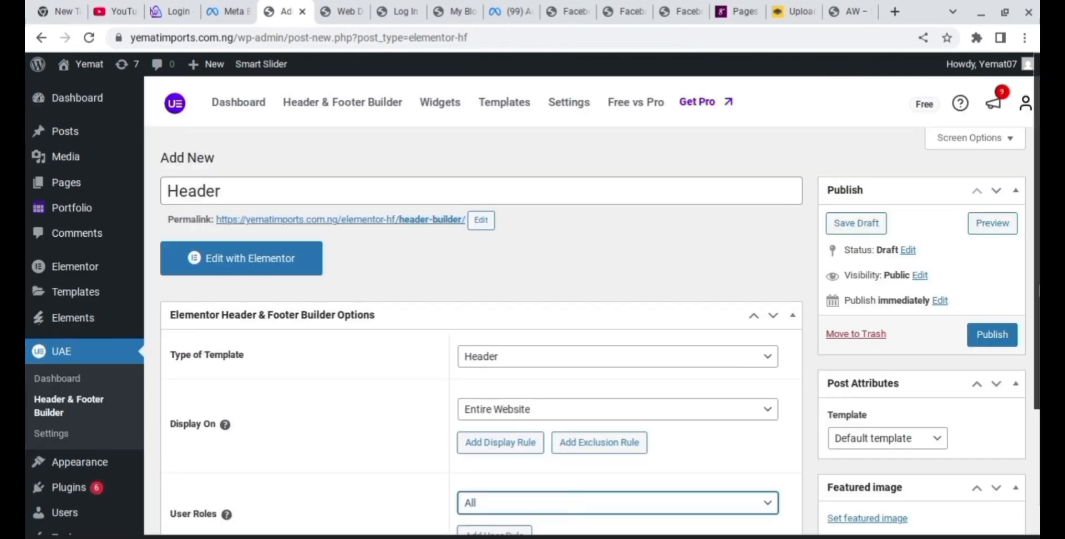
left_click(992, 336)
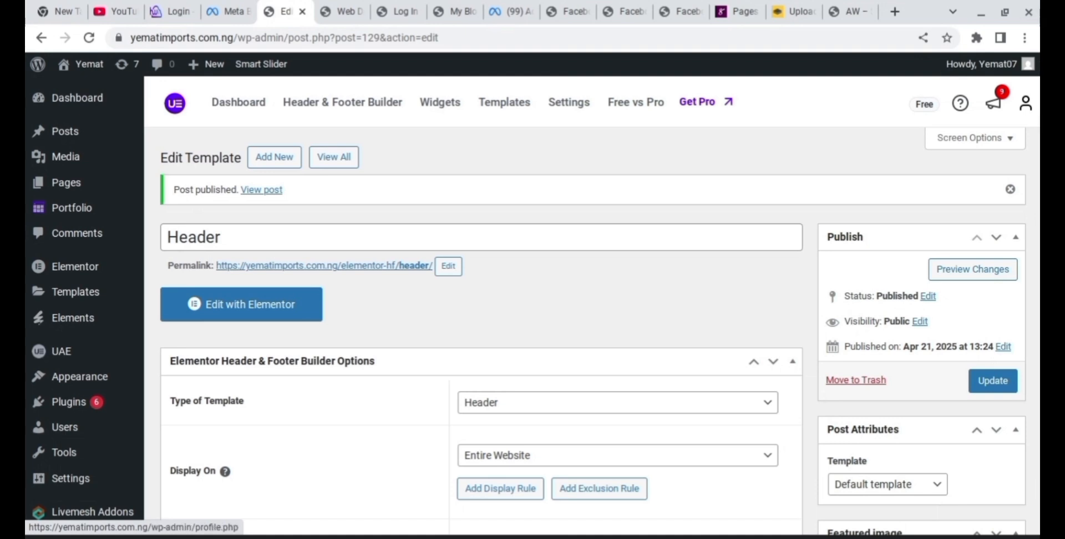
Step: Create a WordPress navigation menu named "Menu Tab" with Header as its display location
scroll(1017, 339, "down", 4)
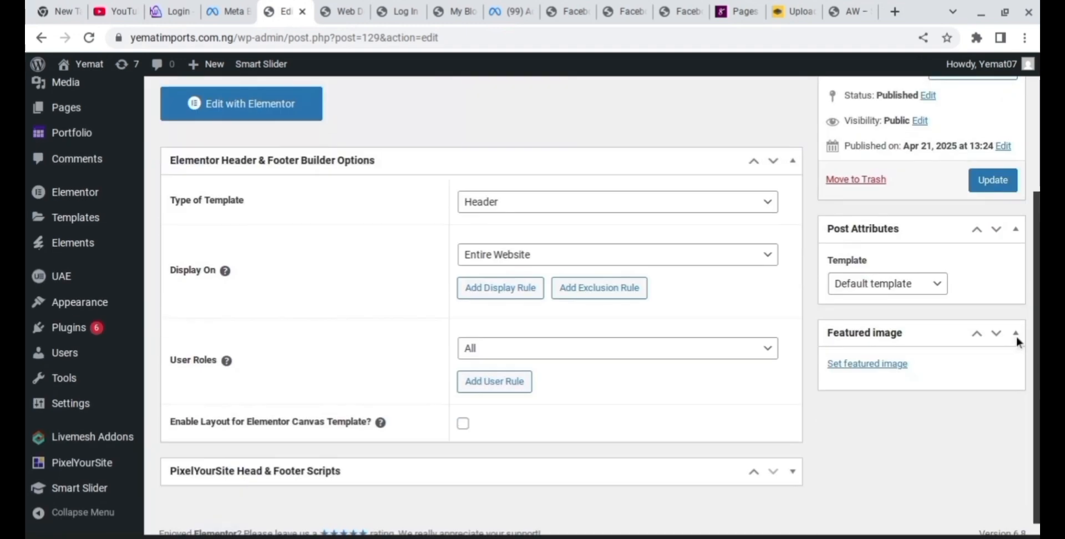
scroll(1017, 338, "up", 3)
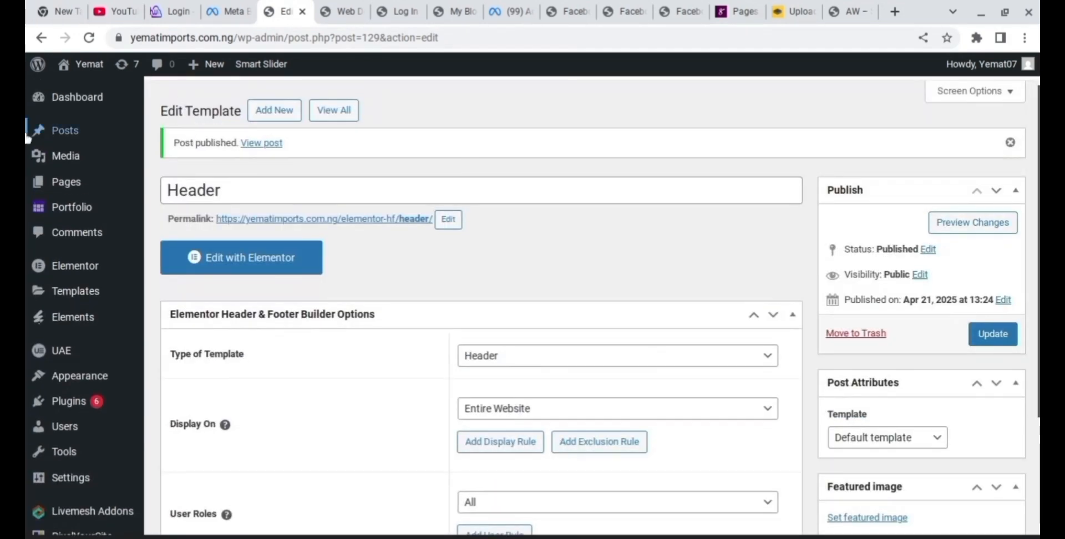
mouse_move(89, 375)
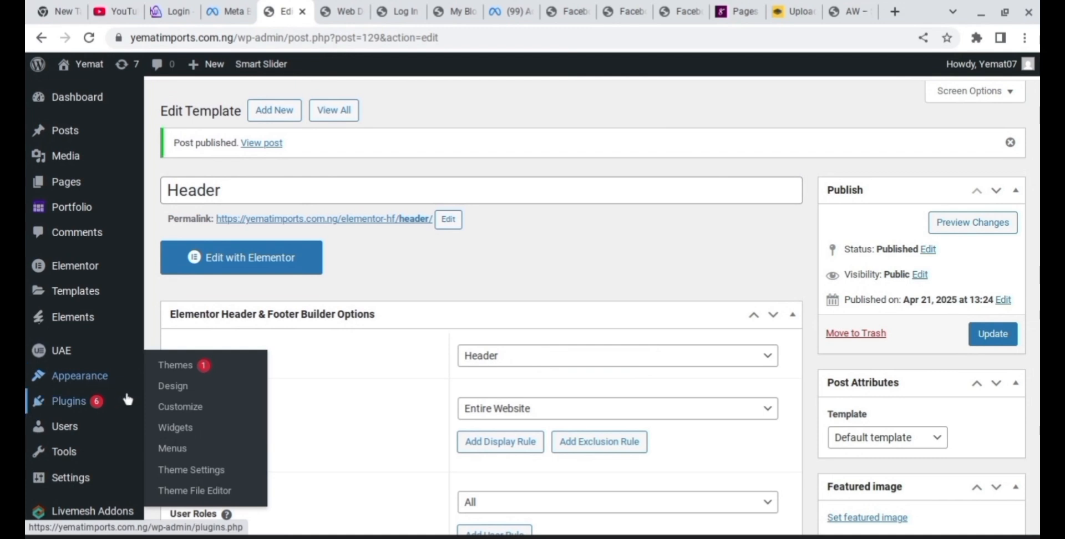
left_click(179, 450)
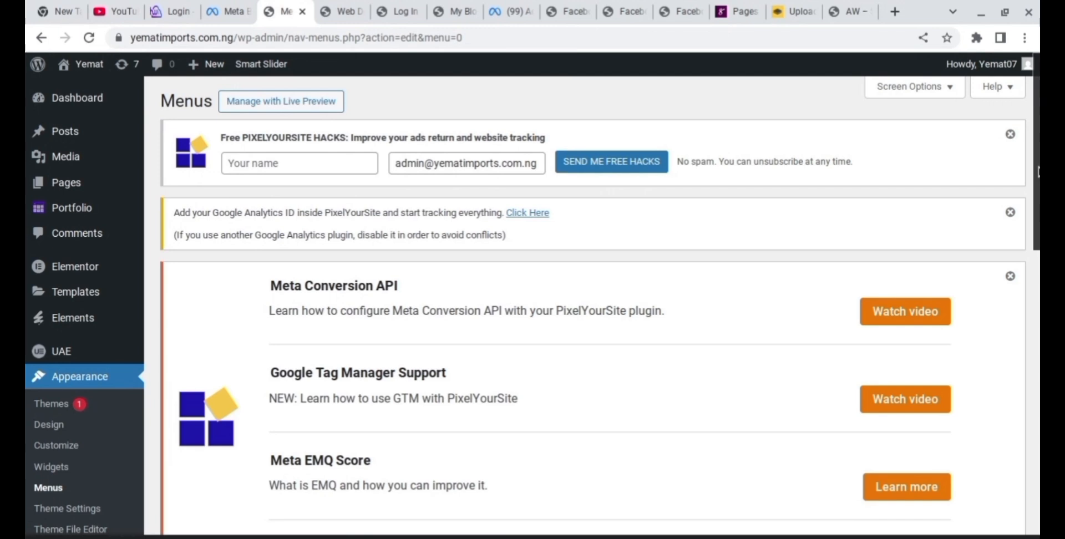
left_click_drag(1037, 172, 1034, 527)
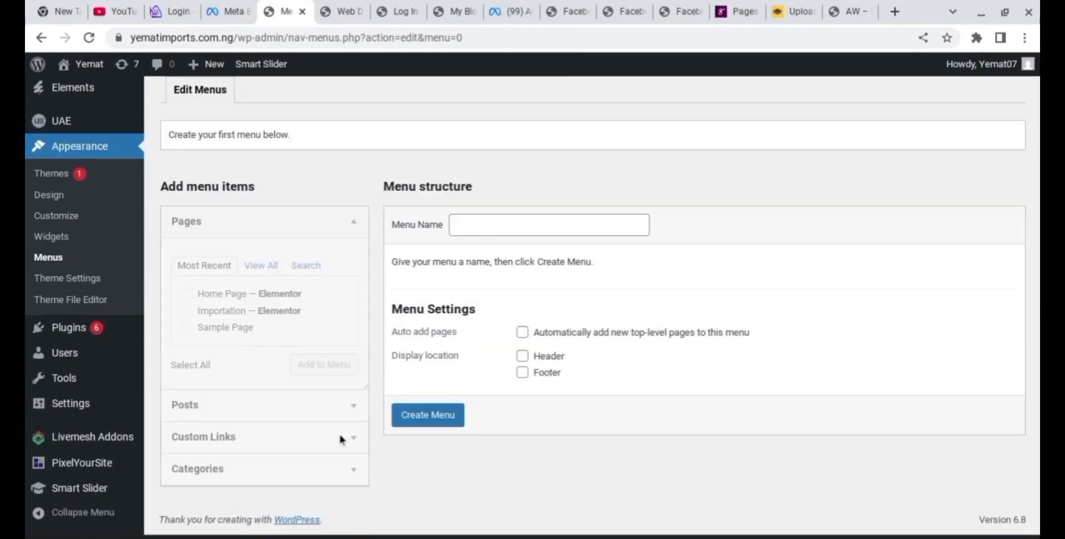
left_click(522, 356)
left_click(522, 358)
left_click(473, 227)
type("Menu Tab")
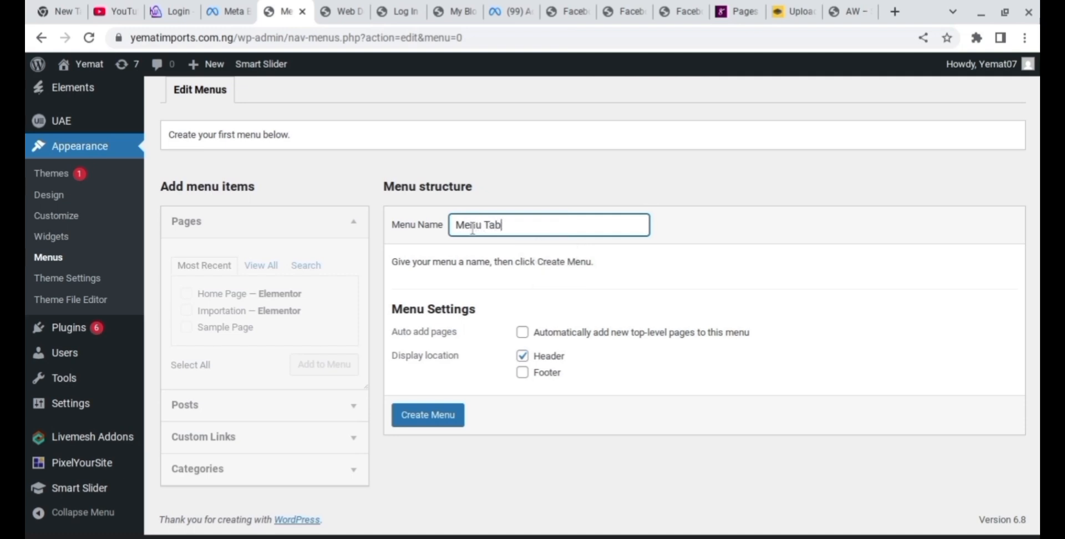
left_click(441, 417)
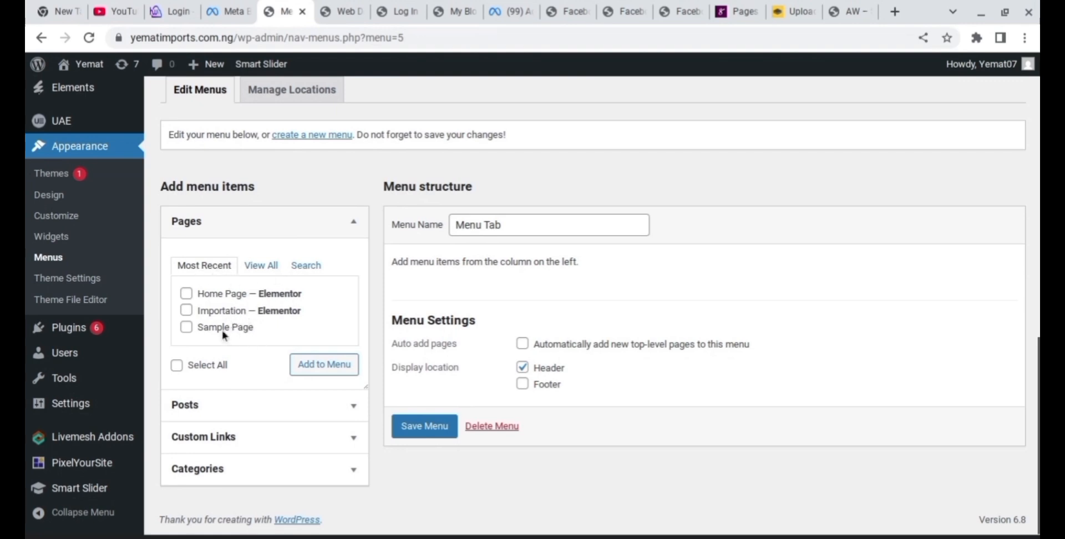
Step: Add the Home Page to the Menu Tab menu
left_click(186, 295)
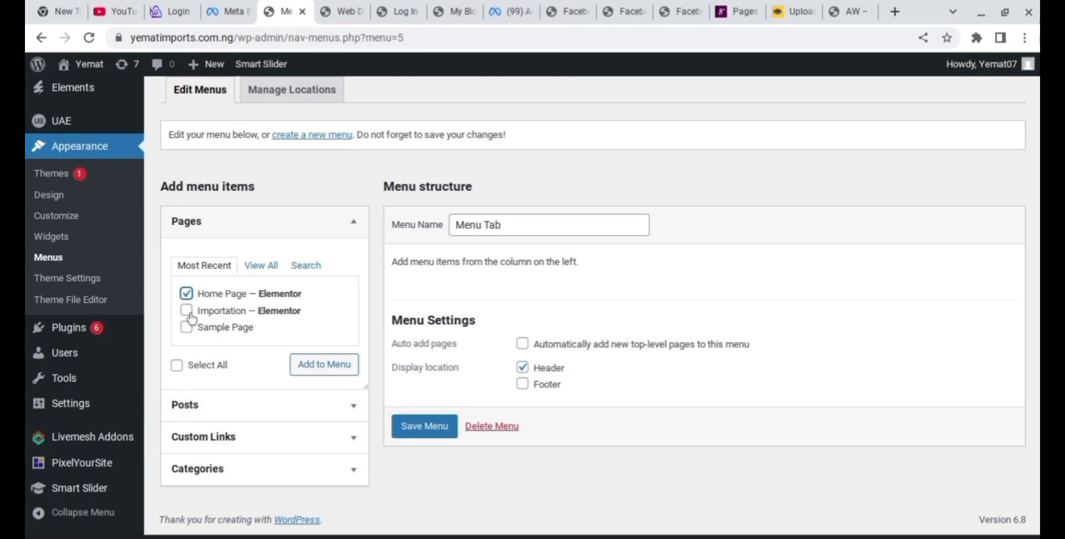
left_click(317, 368)
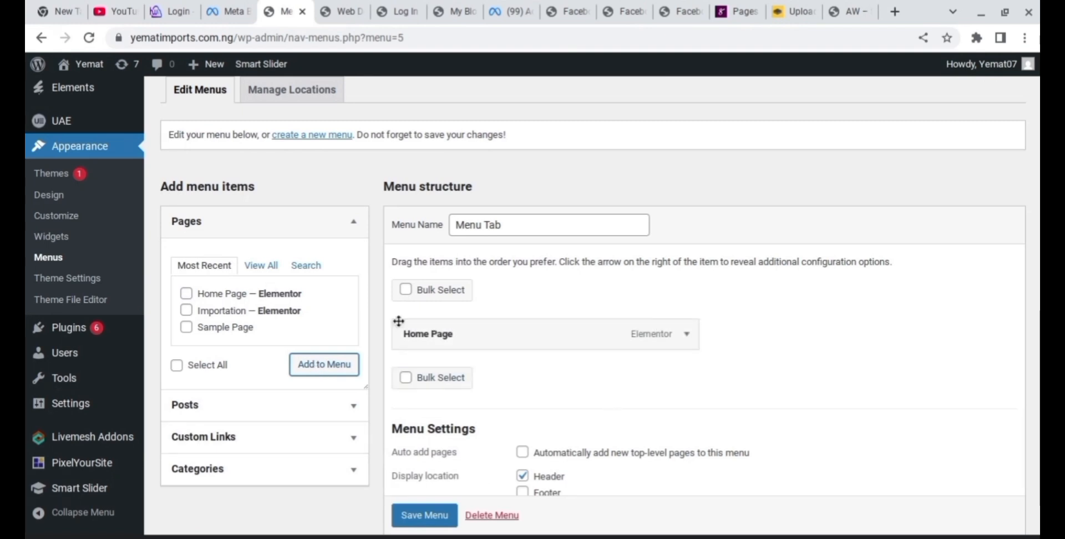
left_click(186, 310)
left_click(329, 369)
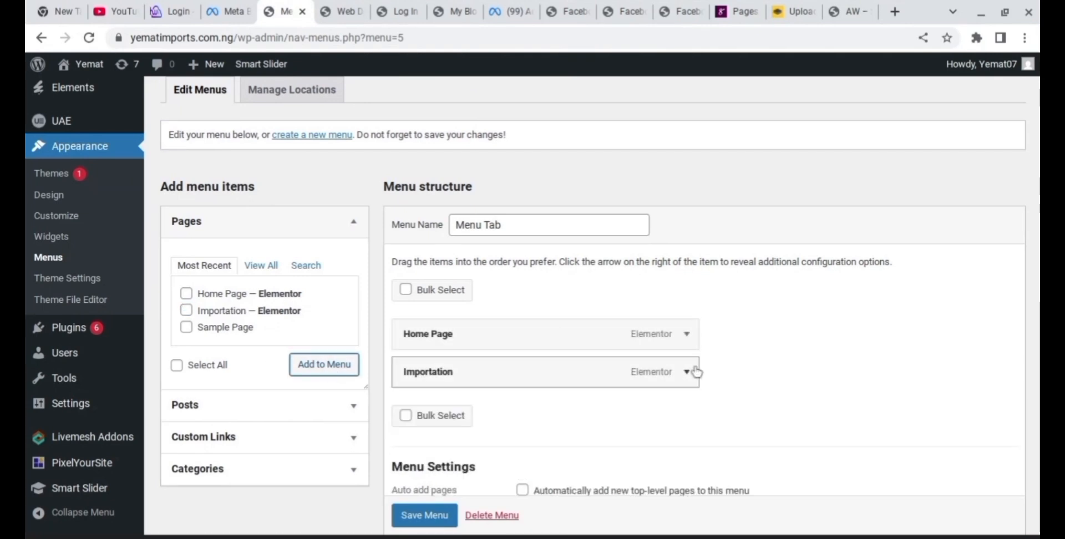
left_click(686, 372)
scroll(555, 311, "down", 2)
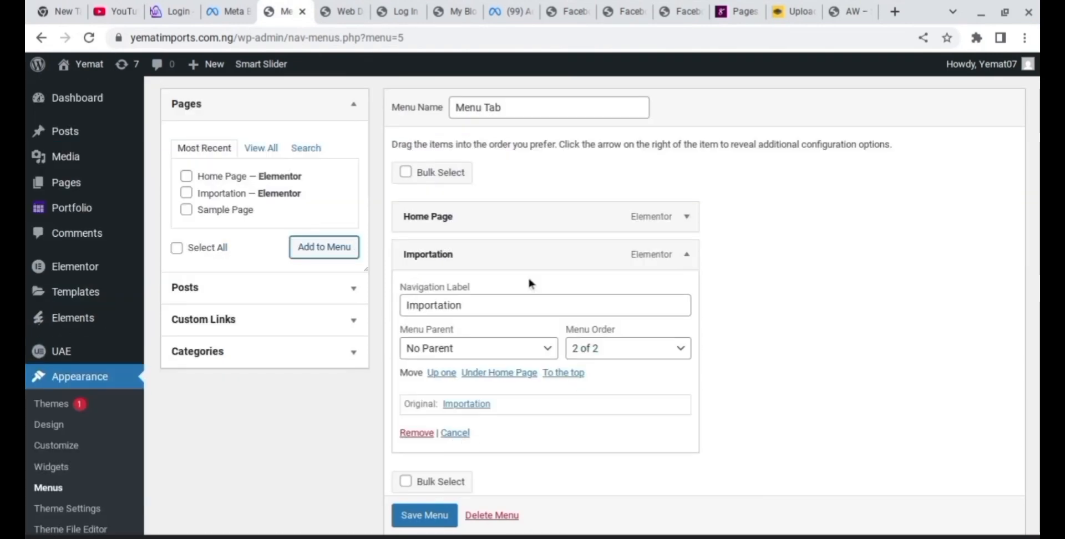
left_click(419, 435)
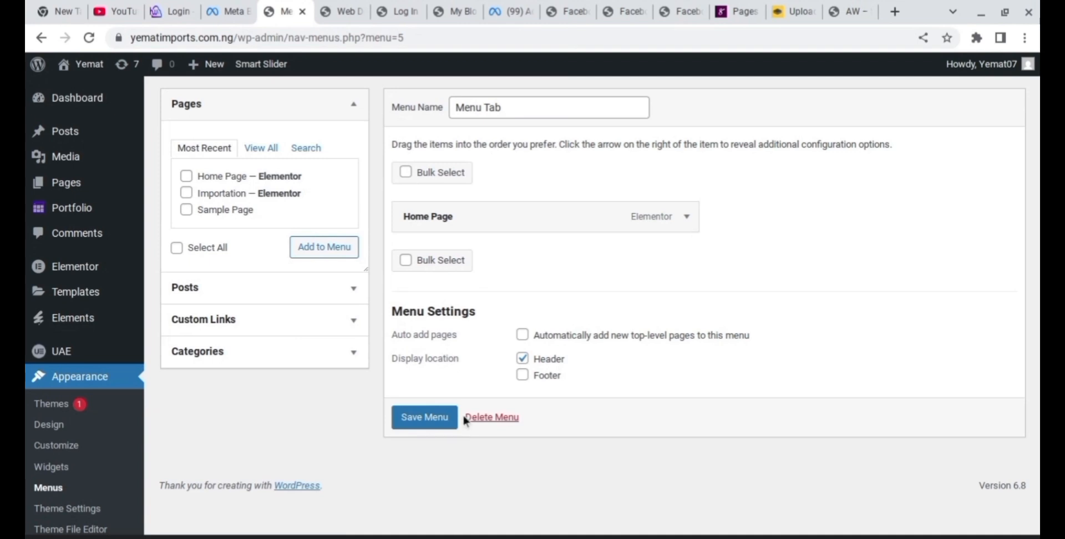
Step: Save the Menu Tab menu and open the Header template from the Header & Footer Builder in the Elementor editor
left_click(446, 420)
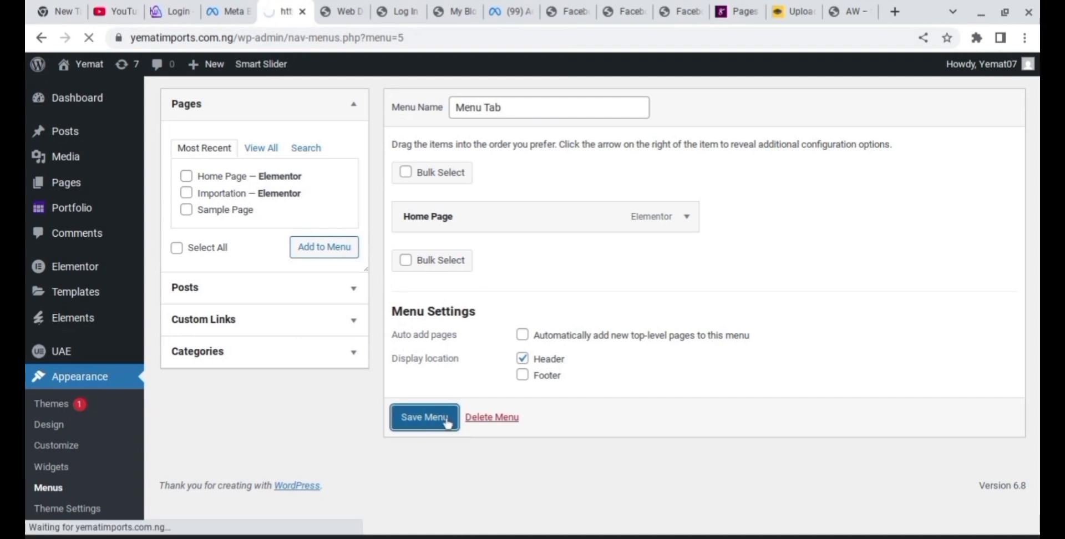
mouse_move(70, 335)
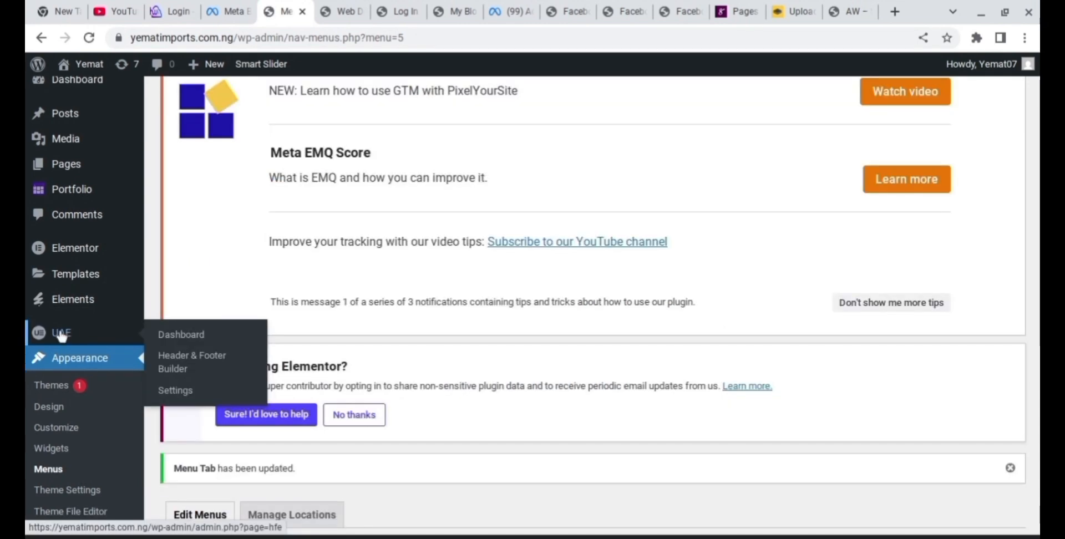
left_click(194, 362)
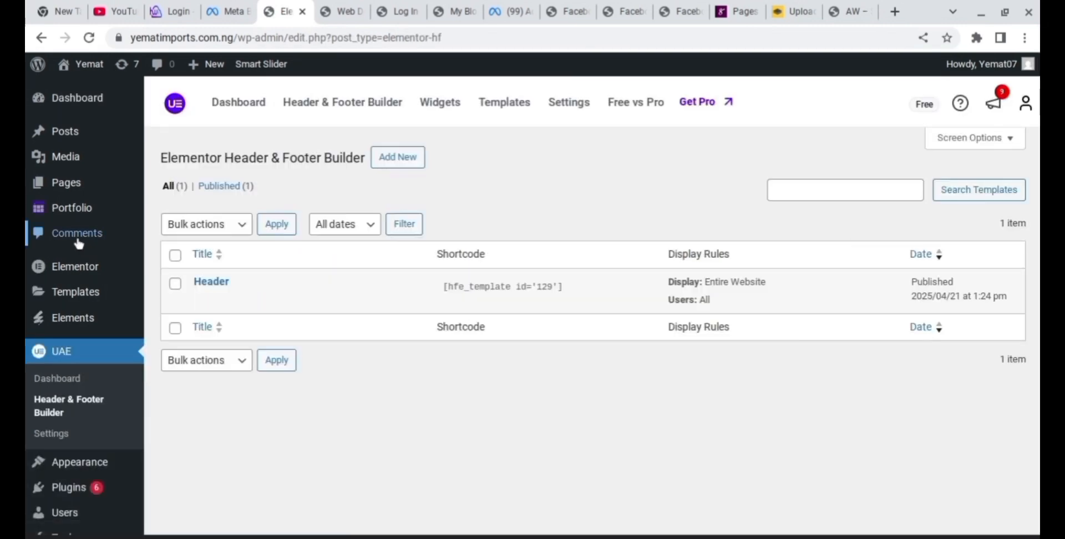
left_click(217, 288)
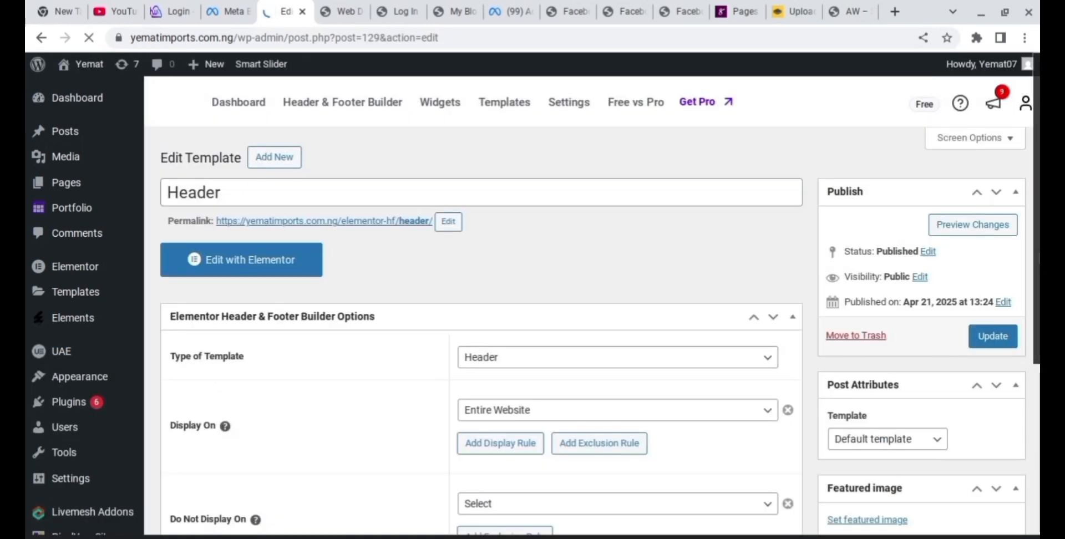
mouse_move(1038, 250)
left_mouse_down()
mouse_move(1038, 302)
mouse_move(1038, 248)
left_mouse_up()
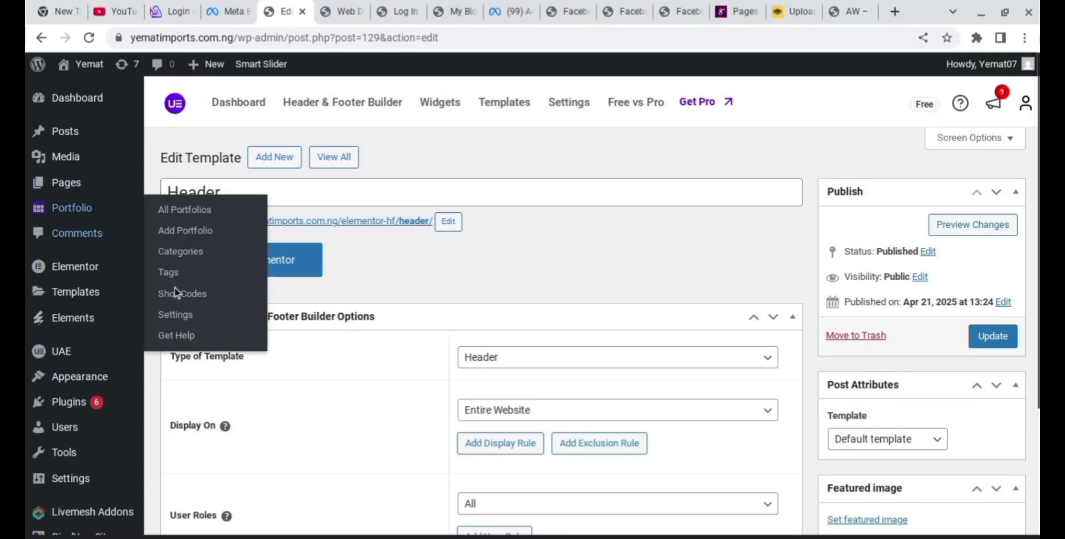
left_click(297, 271)
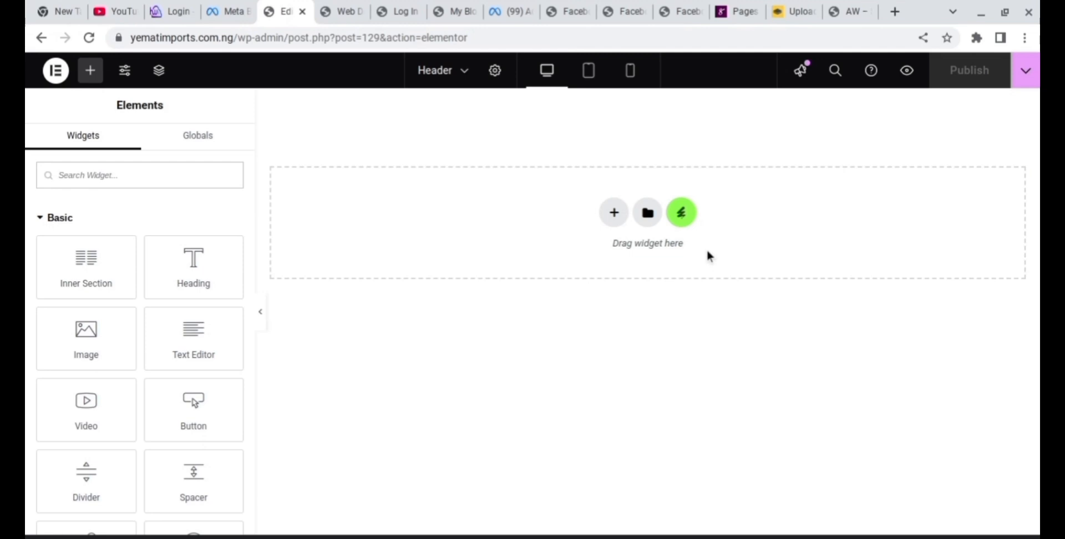
Step: Insert the Header template from the installed Portostar template kit into the header layout
left_click(681, 213)
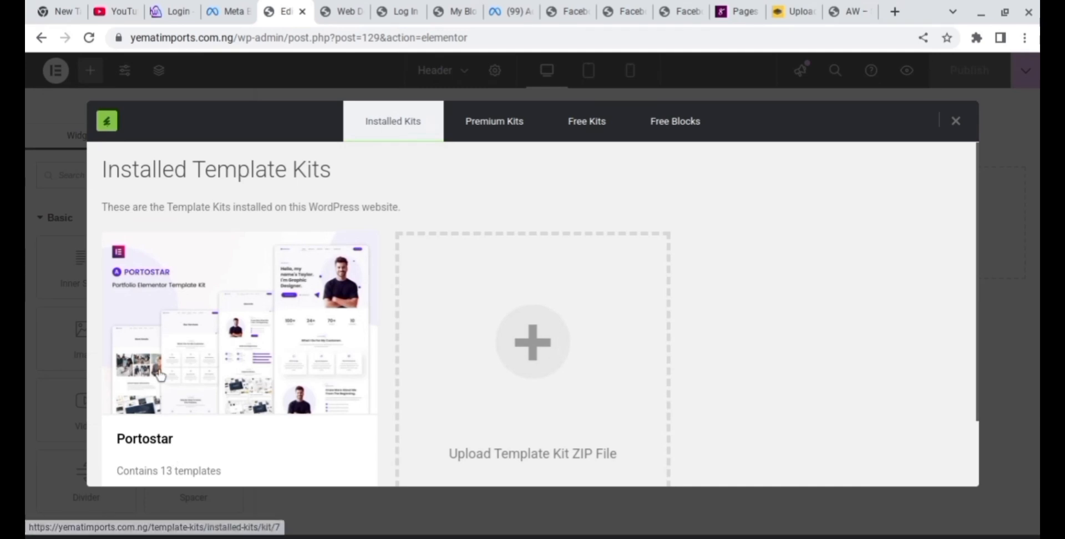
left_click(160, 376)
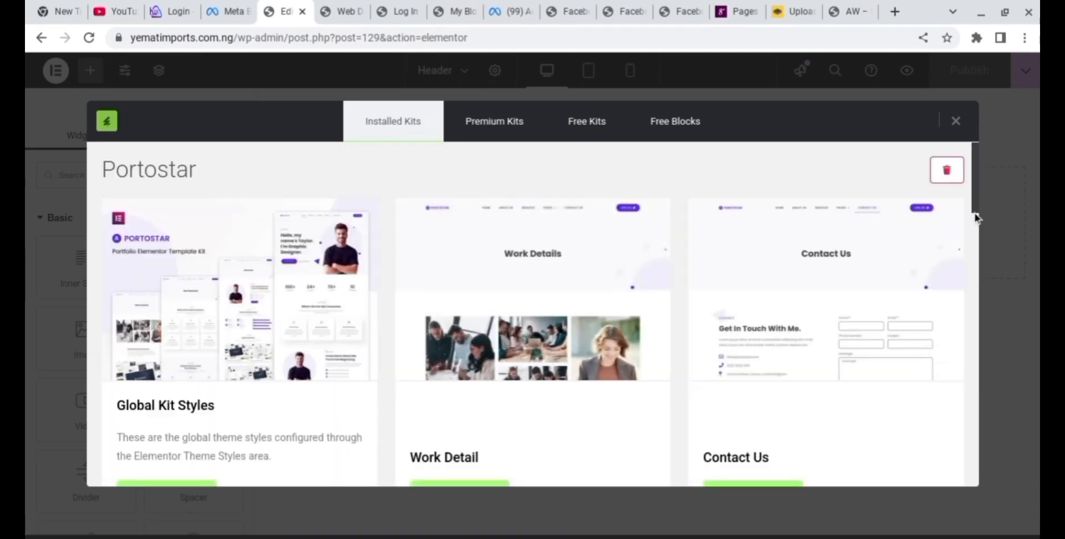
left_click_drag(976, 209, 679, 482)
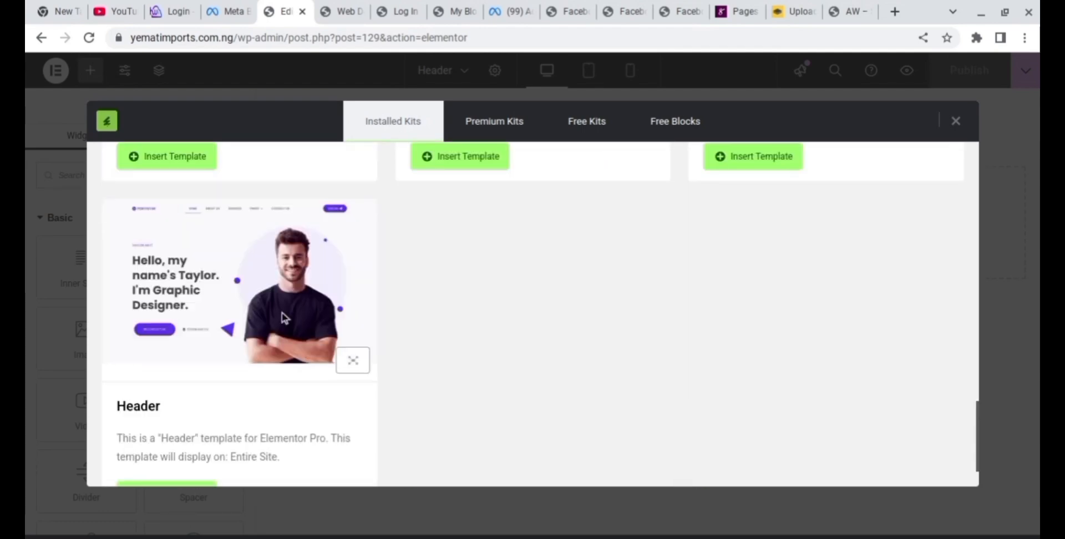
left_click_drag(977, 411, 977, 432)
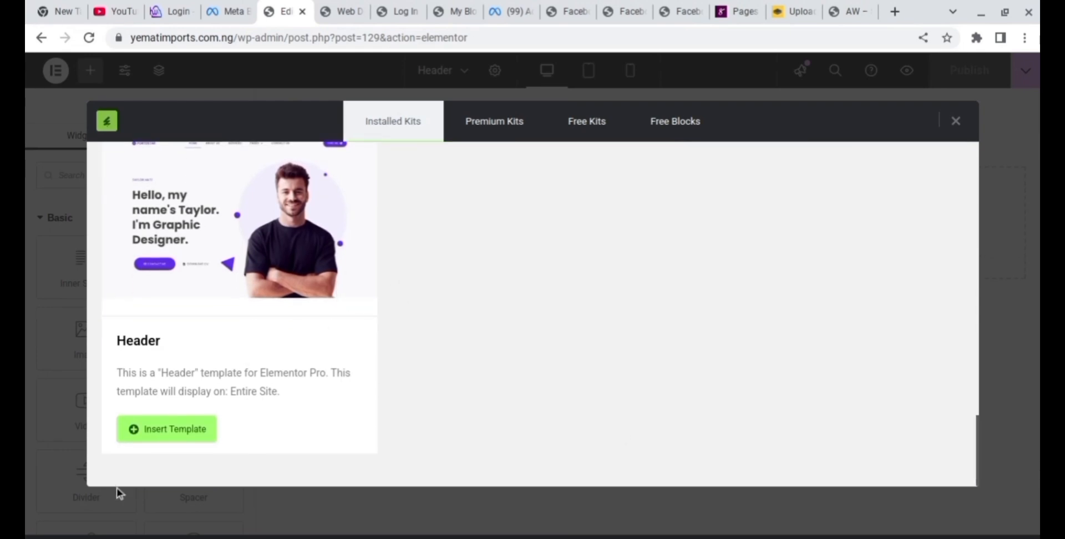
left_click(174, 431)
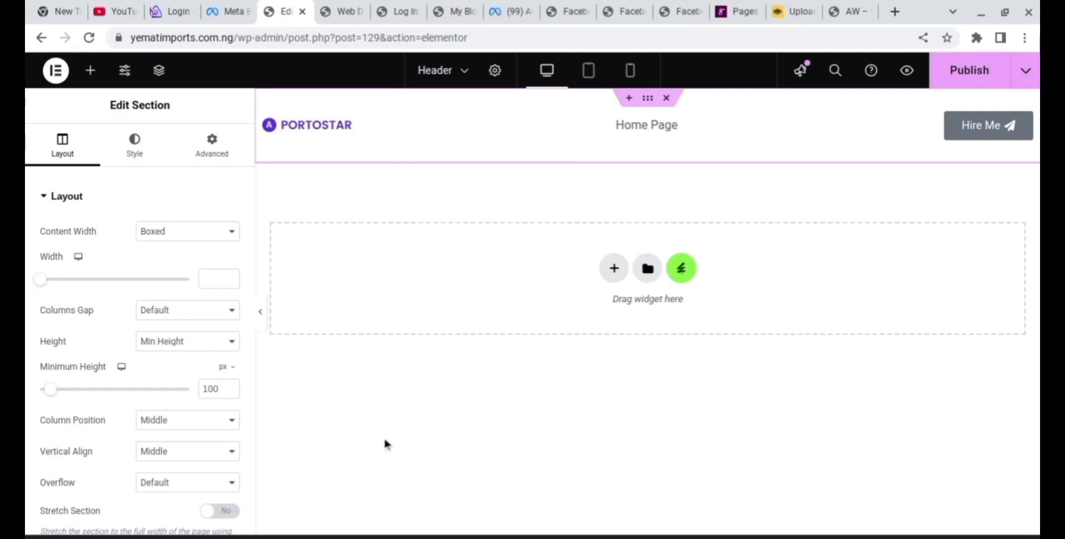
Step: Examine the upload and media library options for replacing the Portostar logo image in the header
left_click(349, 133)
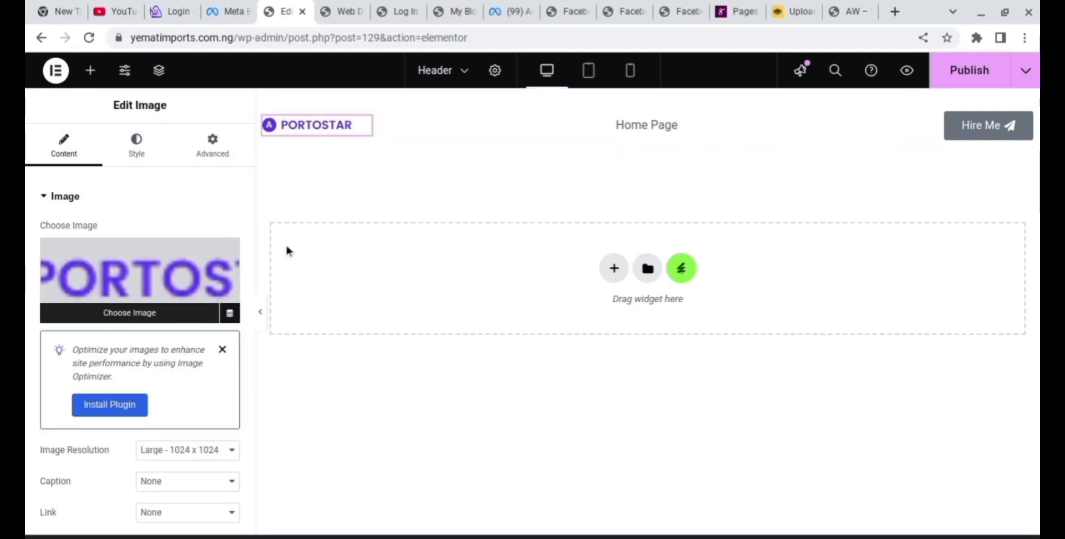
left_click(130, 313)
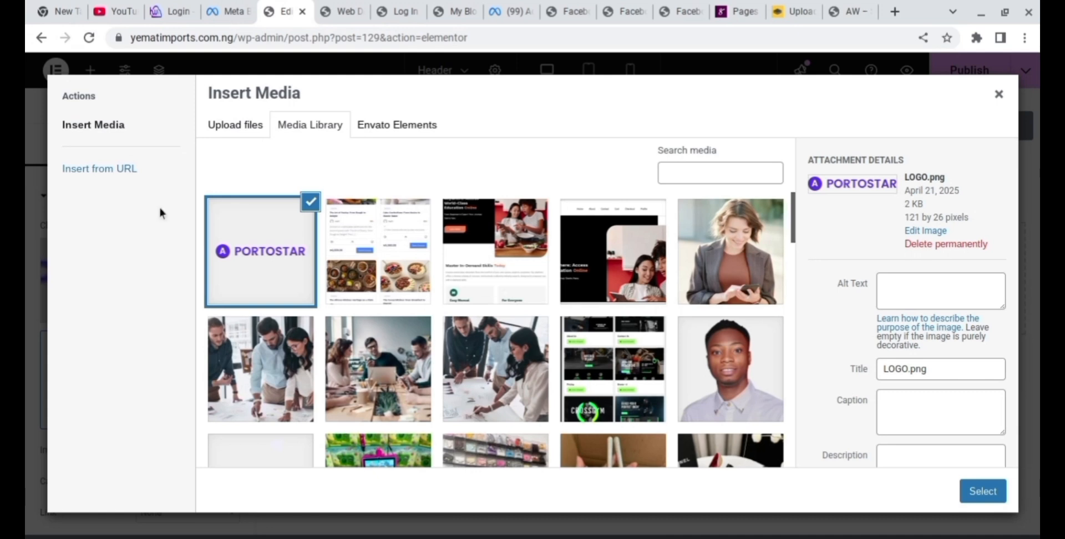
left_click(232, 127)
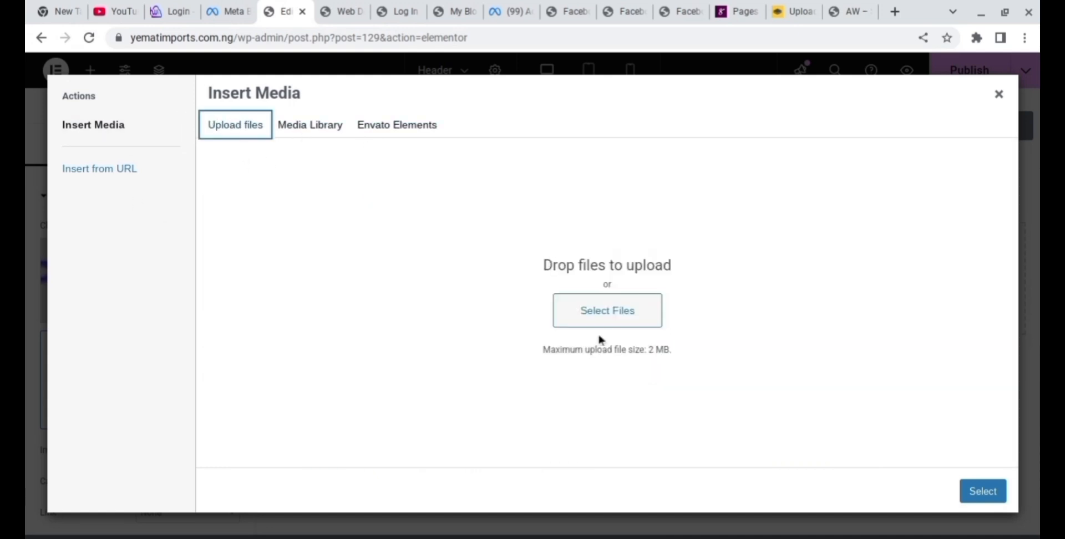
left_click(330, 129)
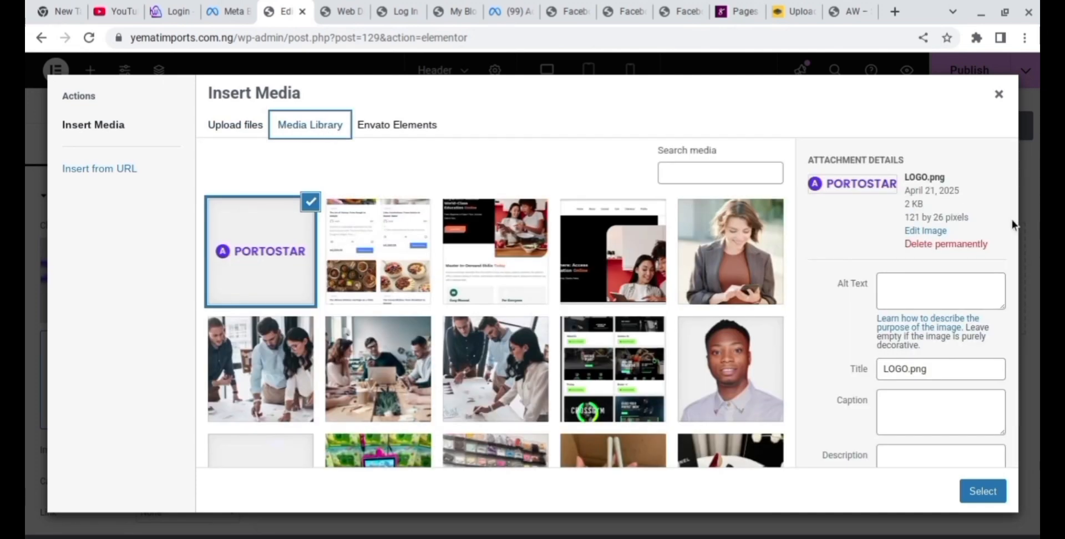
left_click_drag(1014, 221, 1011, 337)
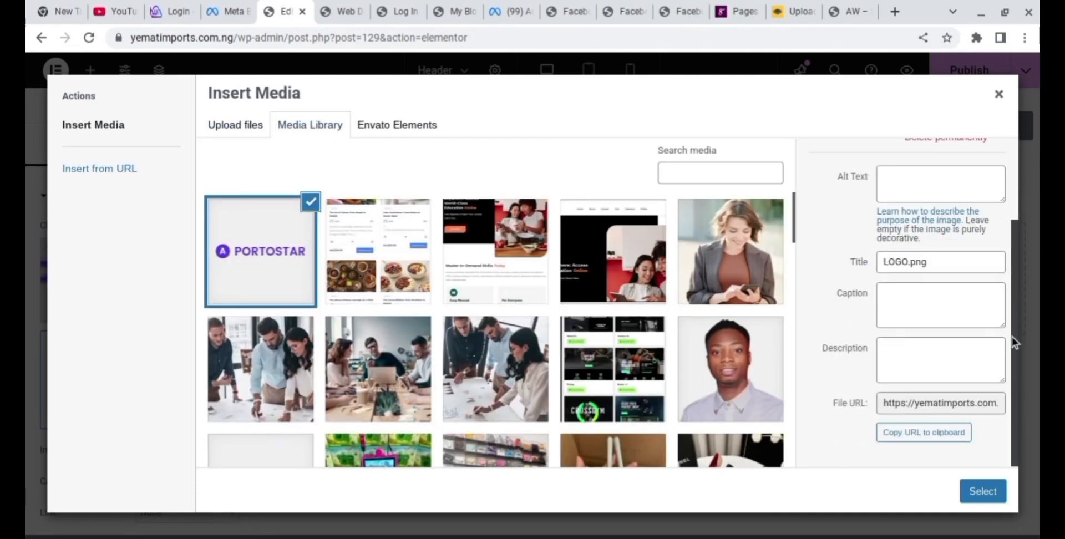
left_click_drag(792, 241, 826, 25)
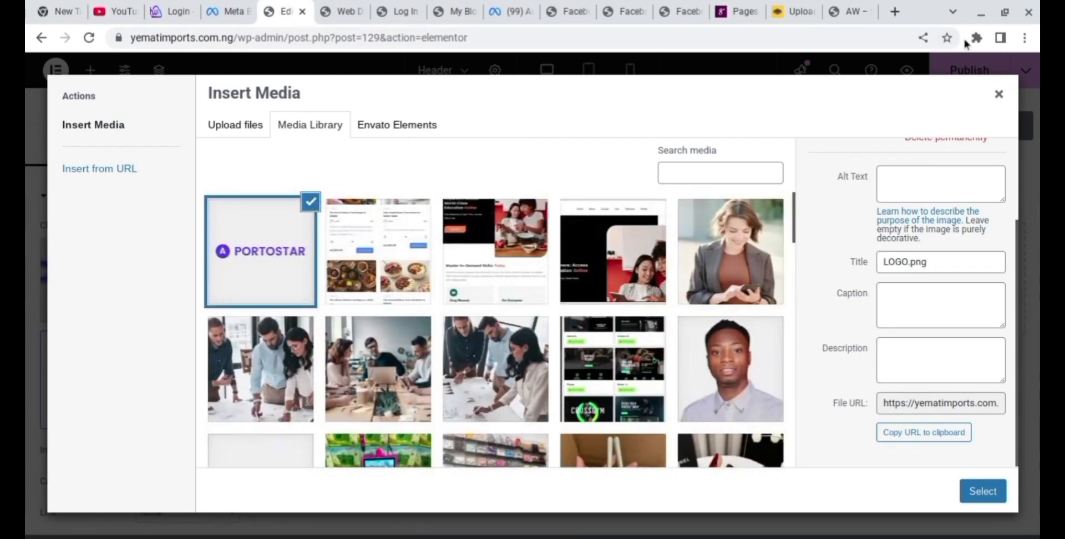
left_click(998, 95)
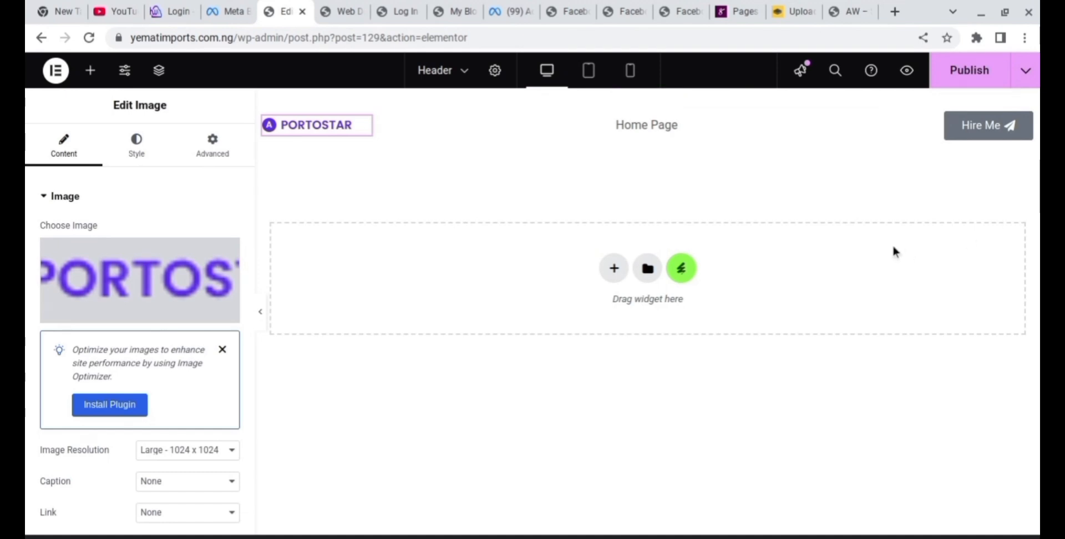
Step: Set the Hire Me button's background color to a deep purple matching the logo and publish the header
left_click(933, 138)
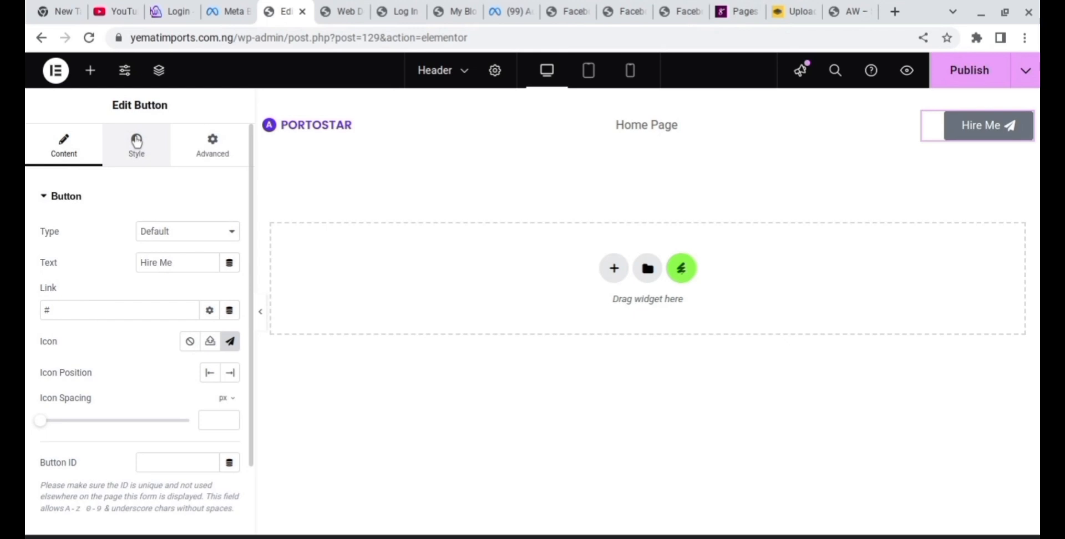
left_click(137, 142)
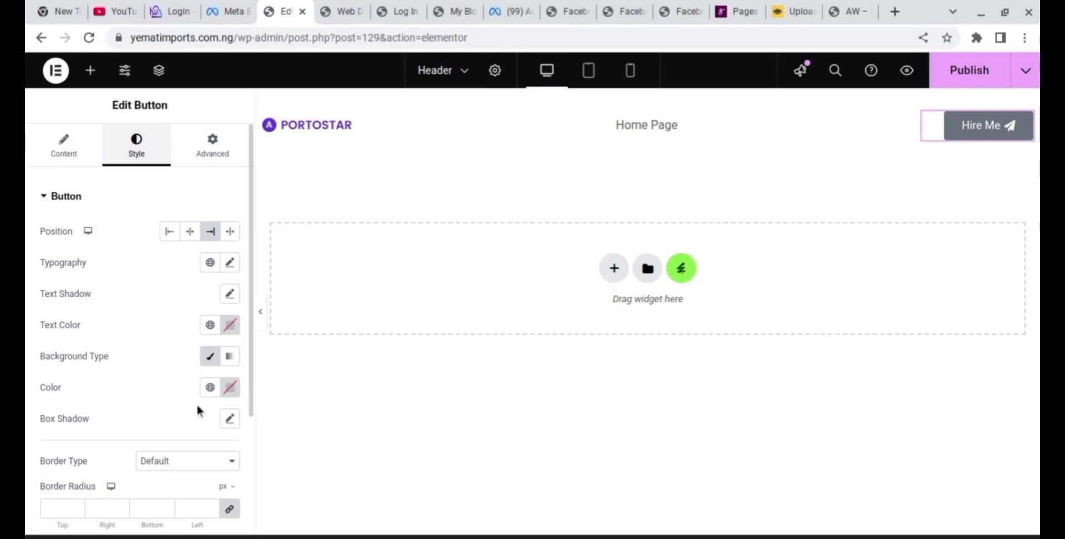
left_click(209, 389)
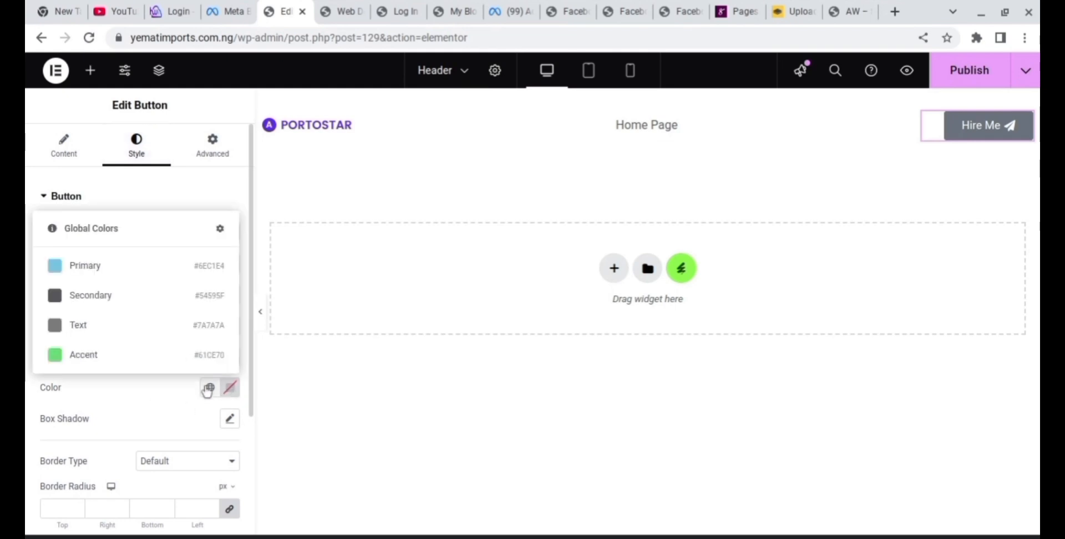
left_click(209, 389)
left_click(230, 388)
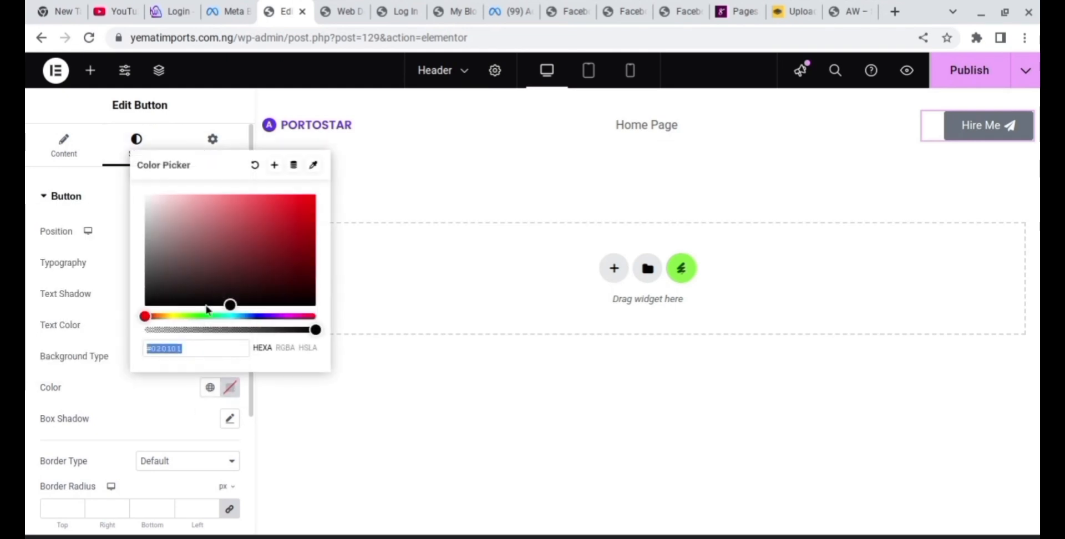
left_click(286, 220)
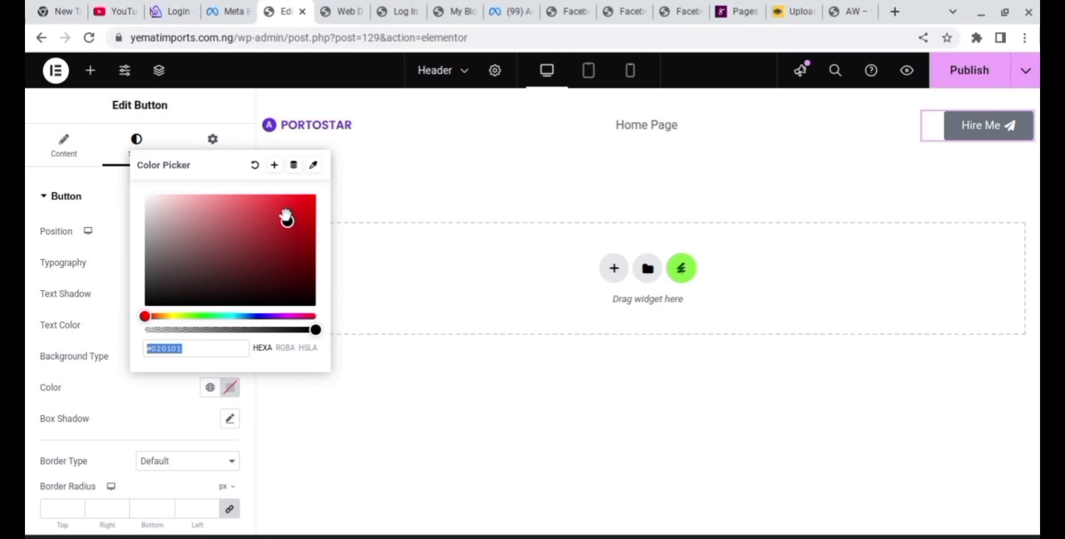
left_click_drag(278, 209, 271, 275)
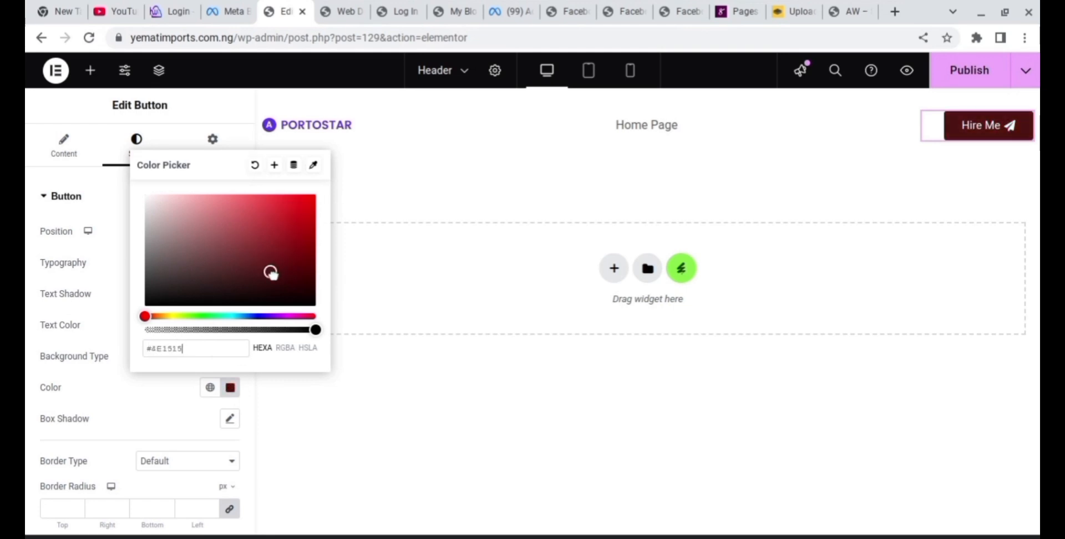
left_click(262, 316)
left_click(280, 220)
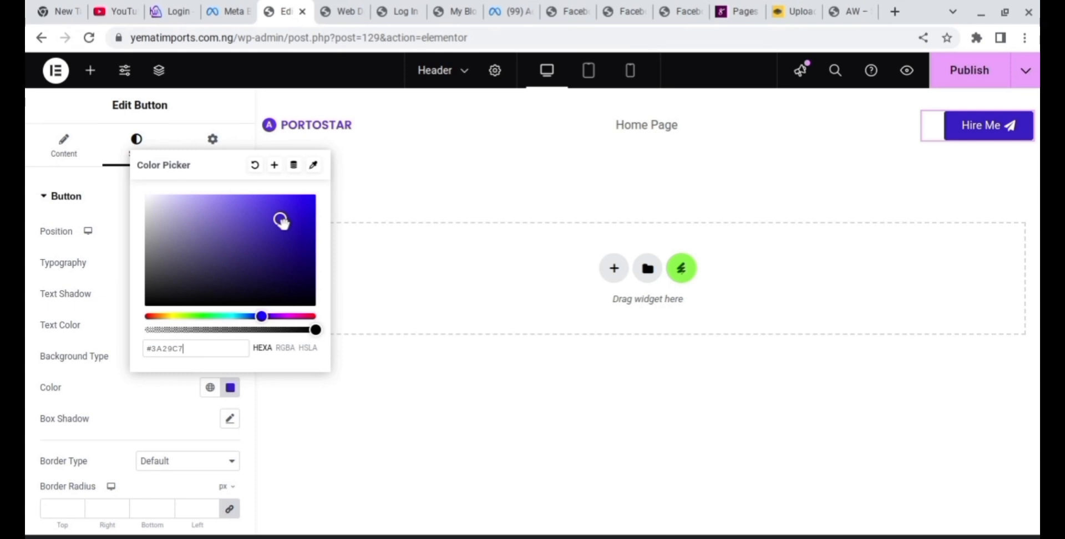
left_click(267, 317)
left_click(560, 289)
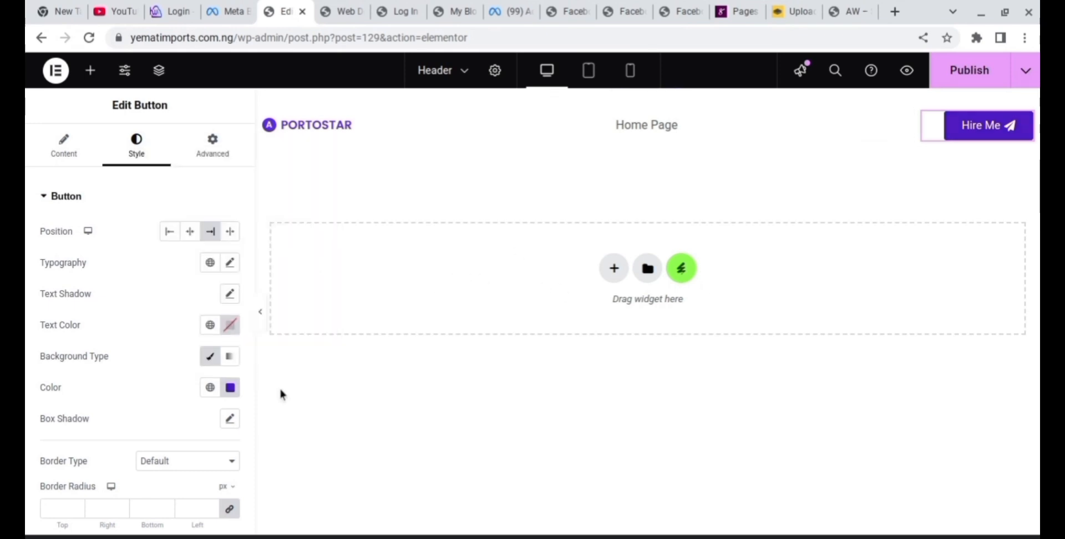
left_click(966, 83)
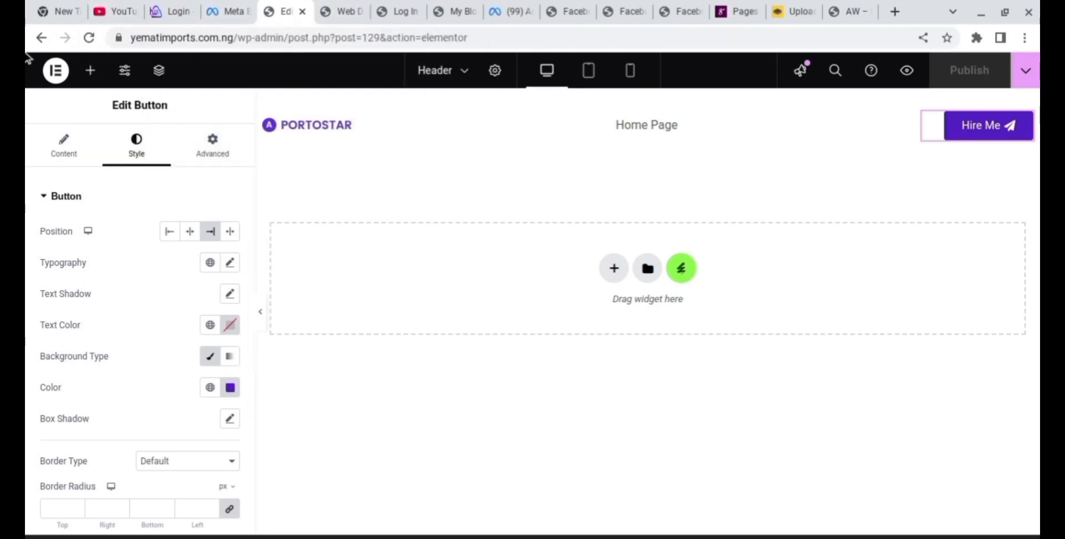
Step: Create a new Header & Footer Builder template titled "Footer" with Footer as its template type
left_click(34, 40)
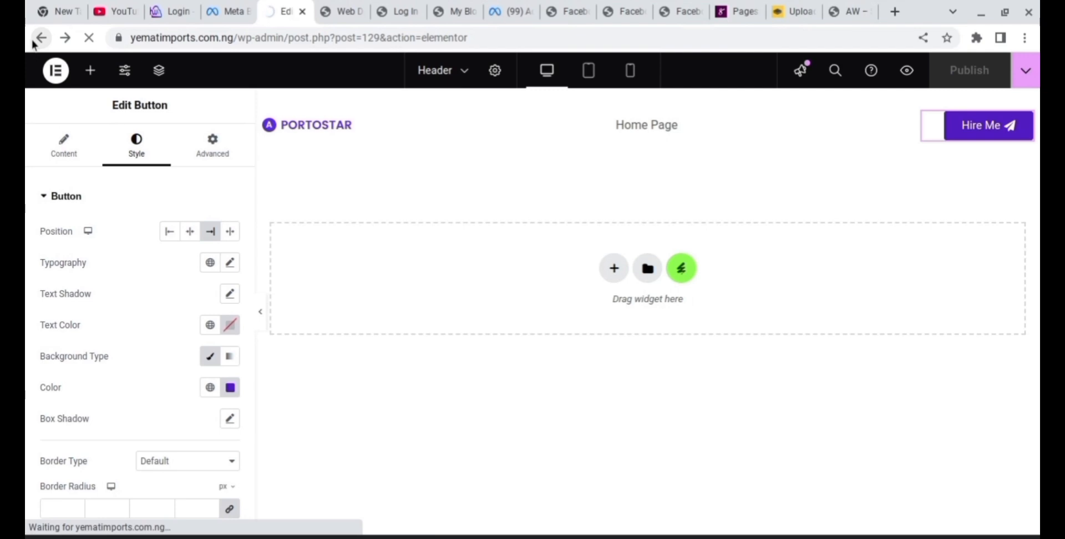
mouse_move(61, 352)
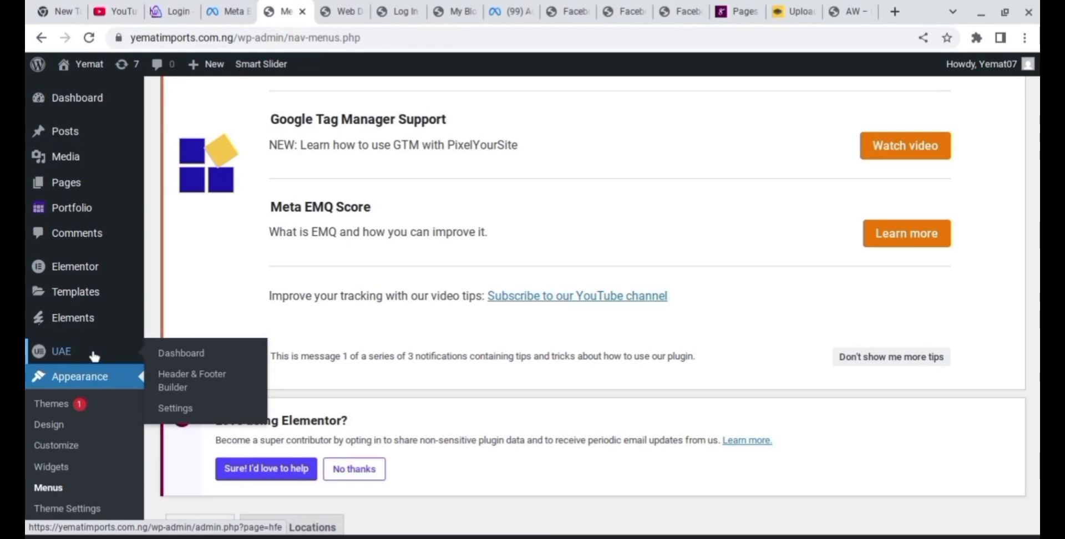
left_click(176, 380)
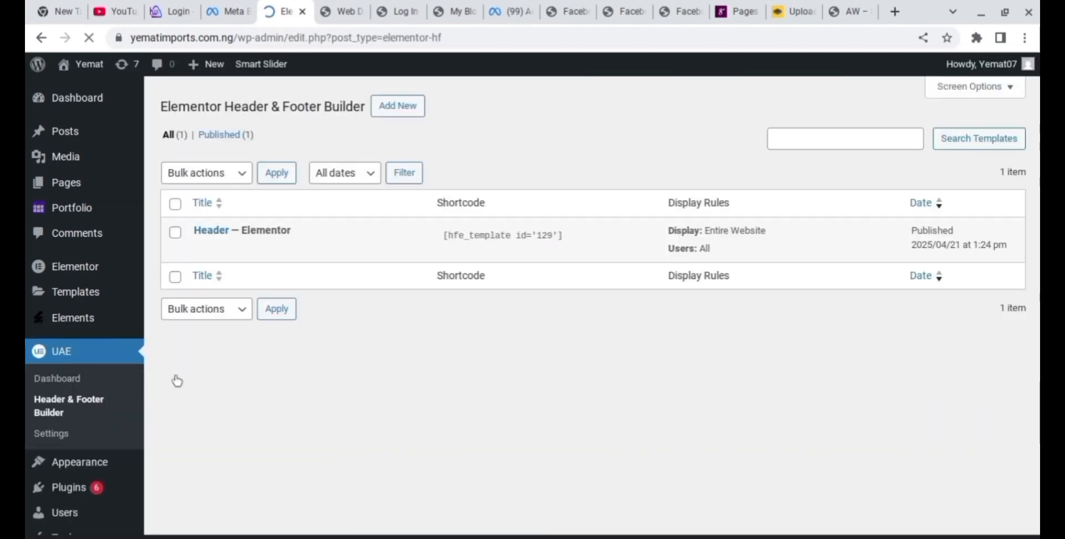
left_click(401, 164)
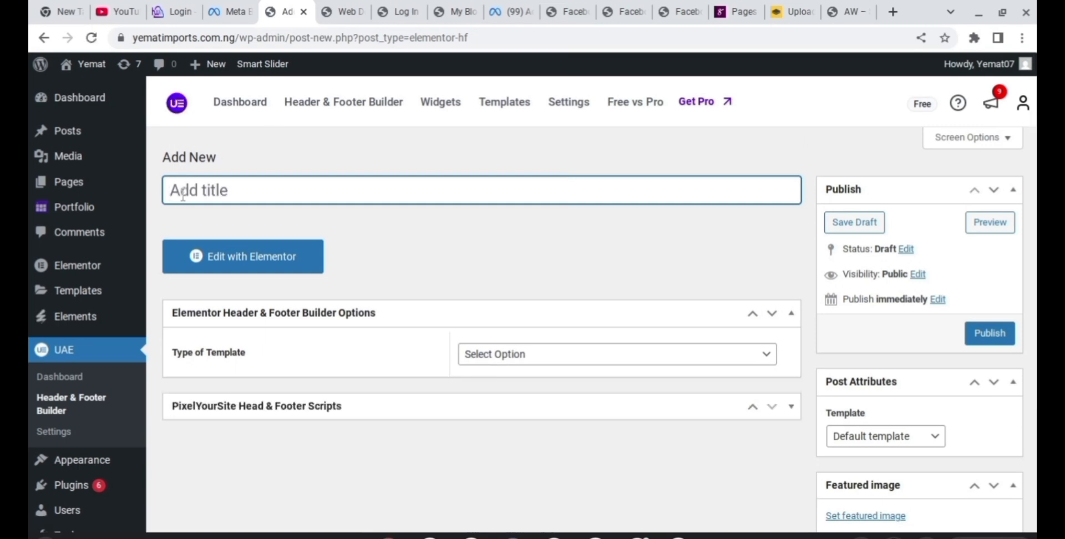
type("Footer")
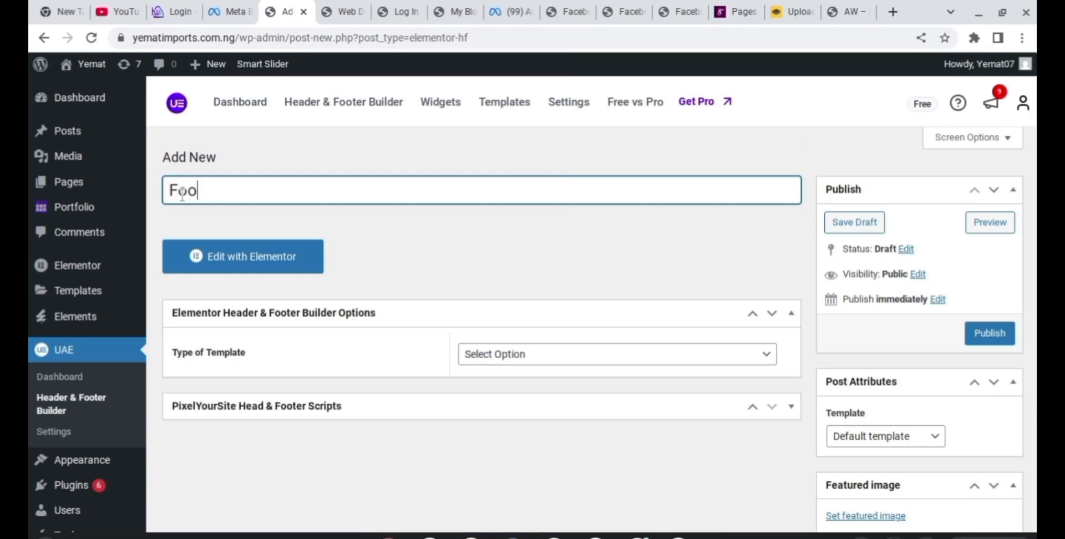
left_click(596, 363)
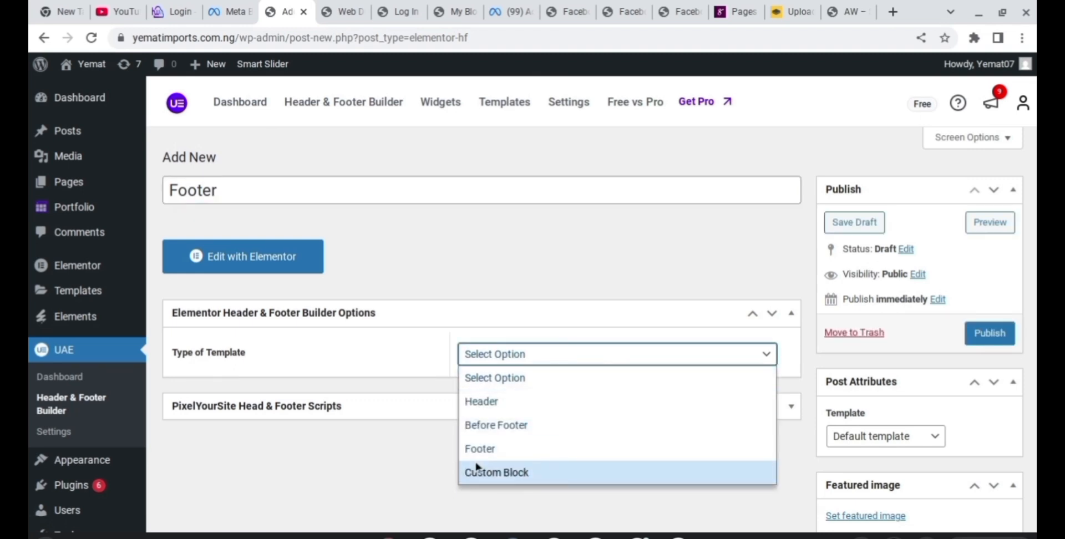
left_click(505, 444)
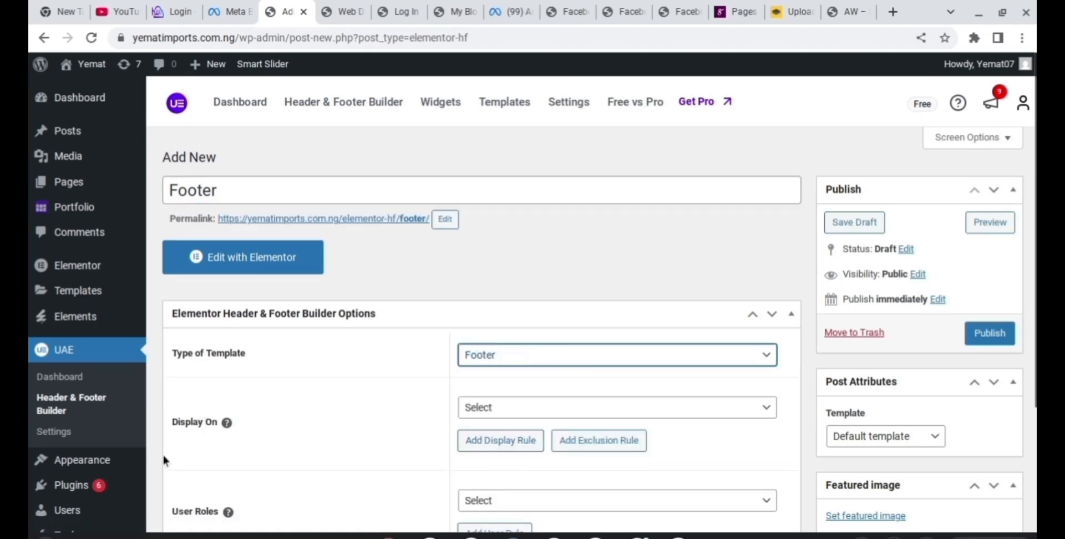
Step: Set the Footer template to display on the Entire Website for All user roles and publish it
left_click(564, 410)
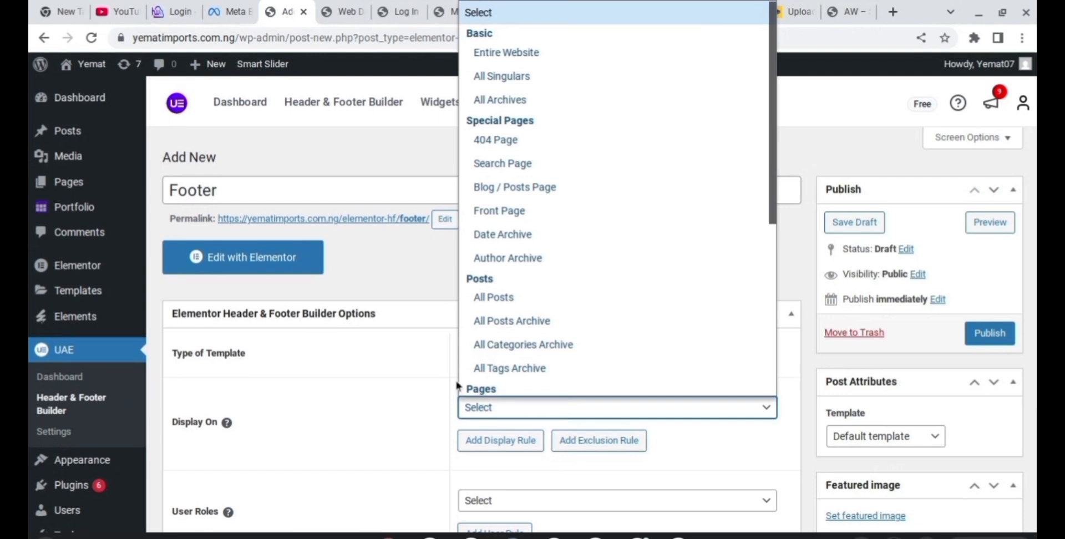
left_click(491, 51)
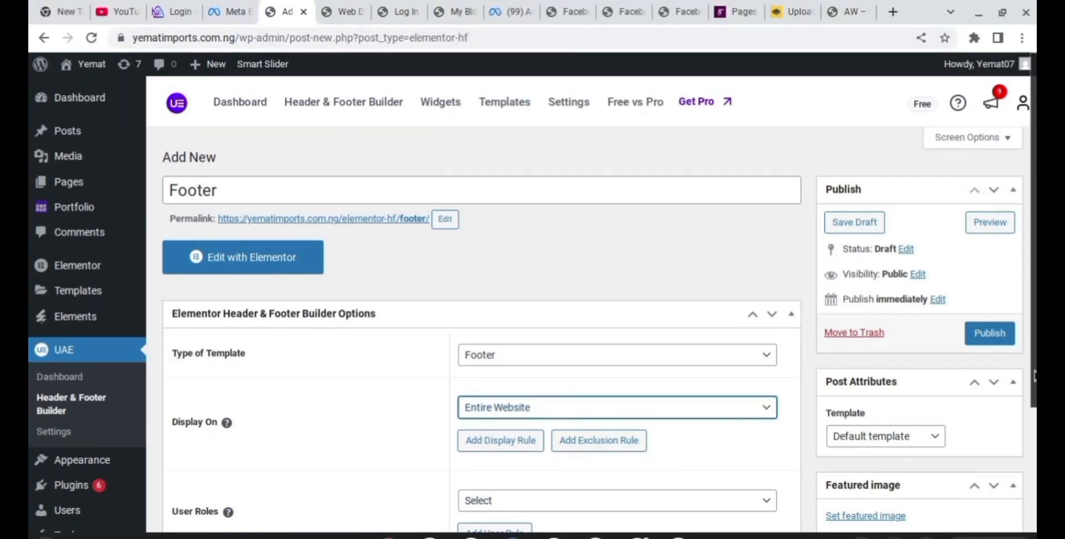
scroll(1033, 377, "down", 2)
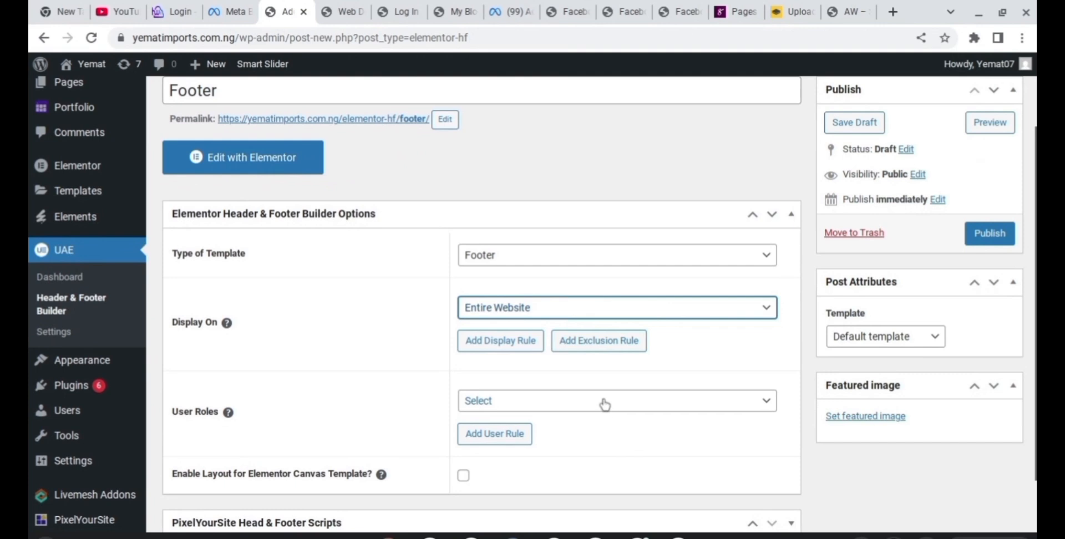
left_click(605, 403)
left_click(482, 194)
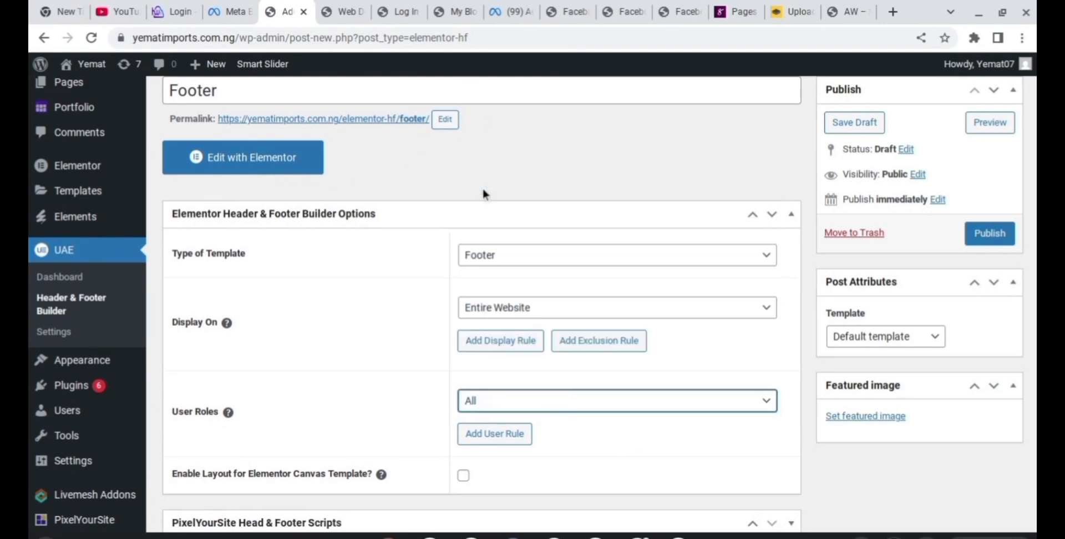
scroll(1034, 333, "down", 1)
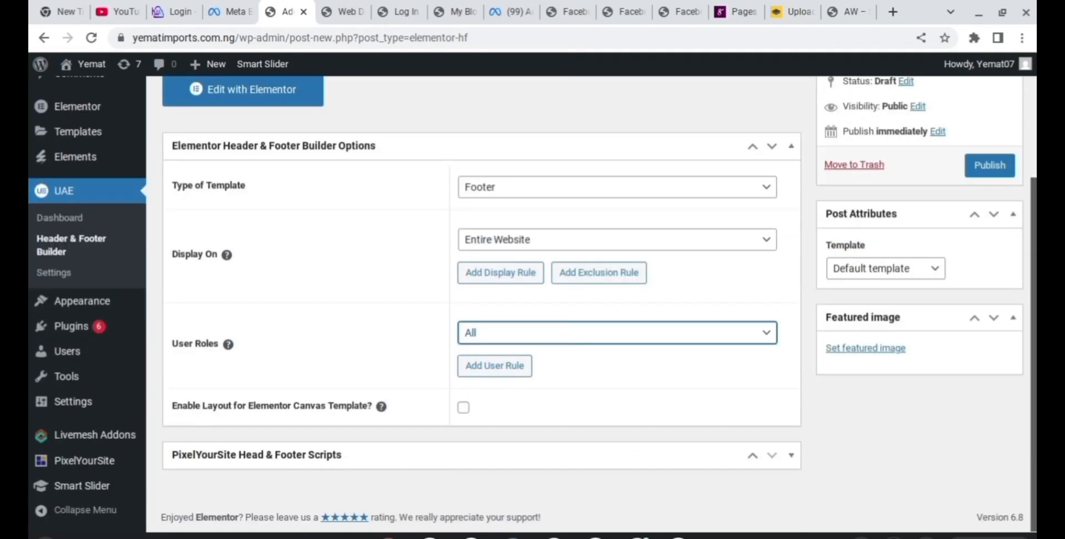
scroll(1024, 429, "up", 3)
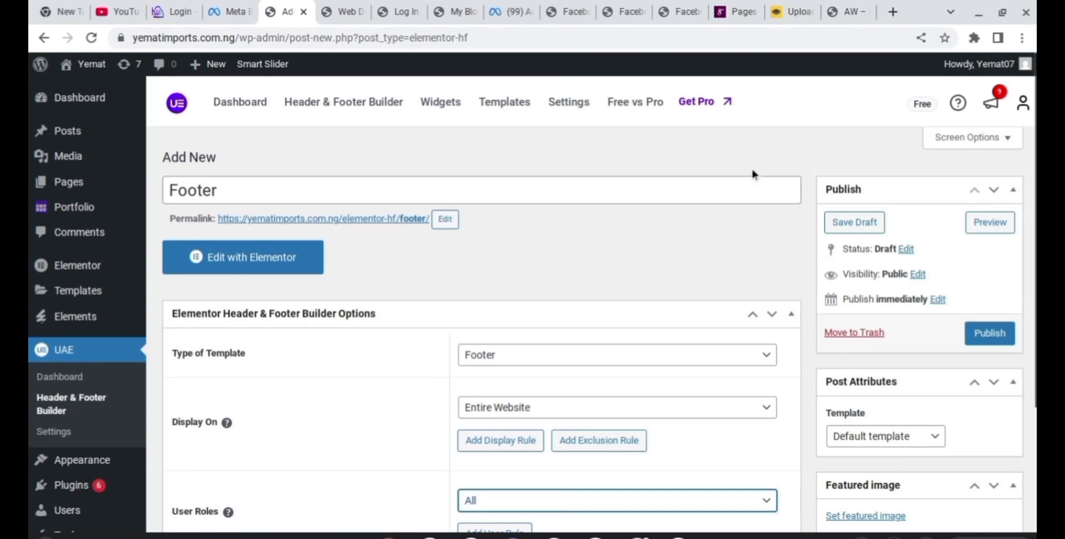
left_click(982, 334)
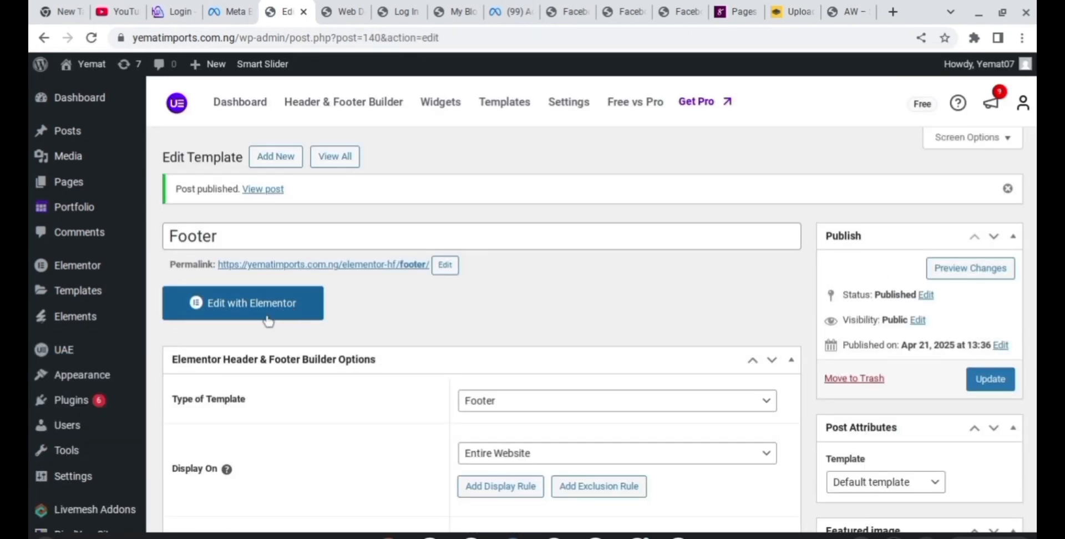
Step: Open the Footer template in the Elementor editor and insert the Footer template from the installed Portostar kit
left_click(253, 315)
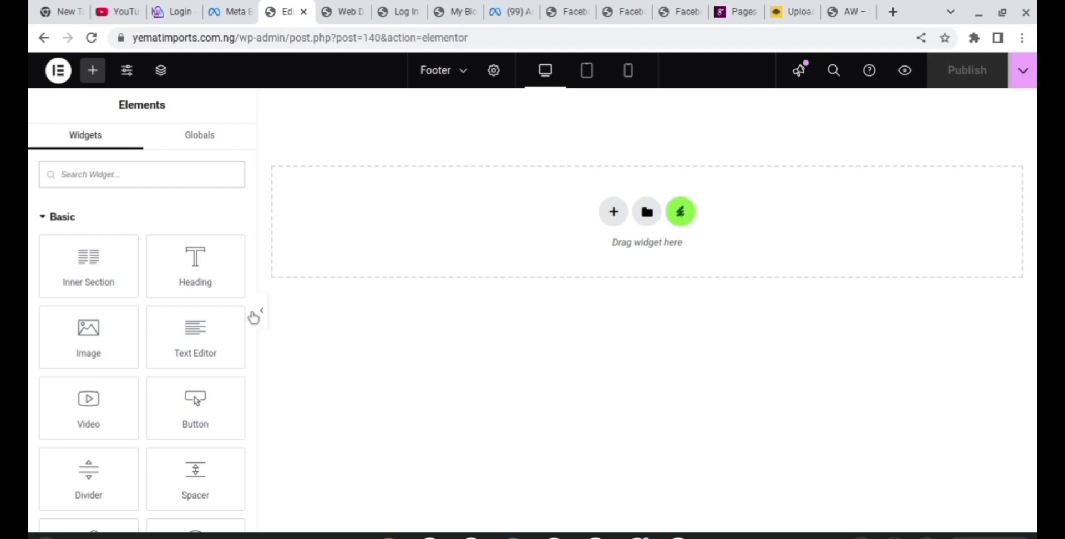
left_click(680, 213)
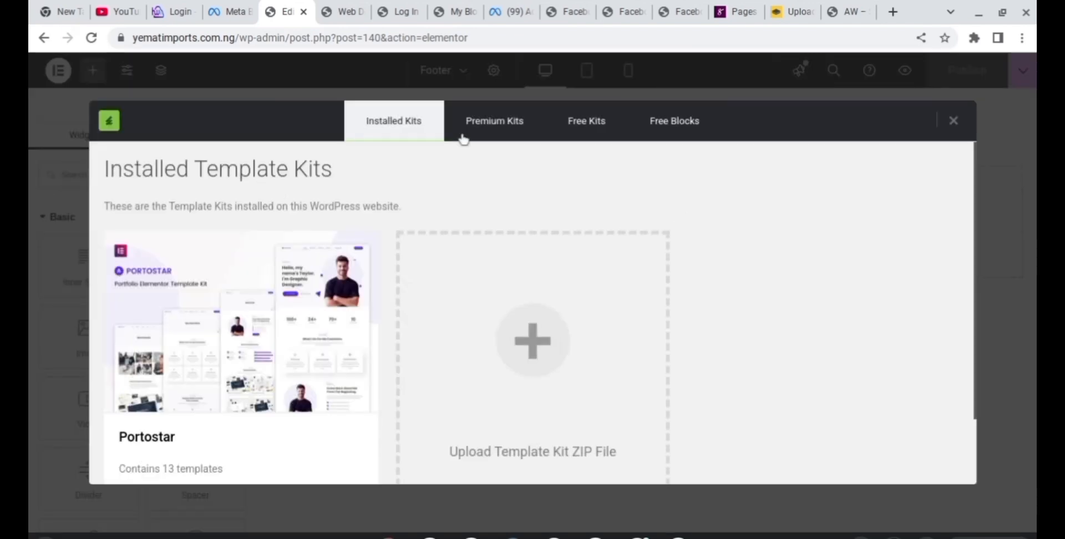
left_click(207, 387)
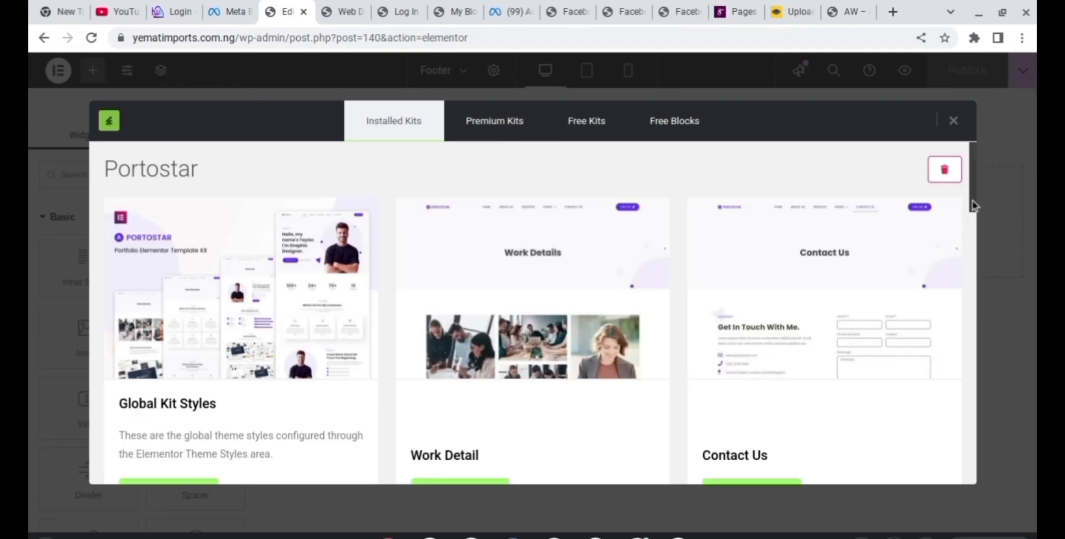
left_click_drag(975, 206, 987, 286)
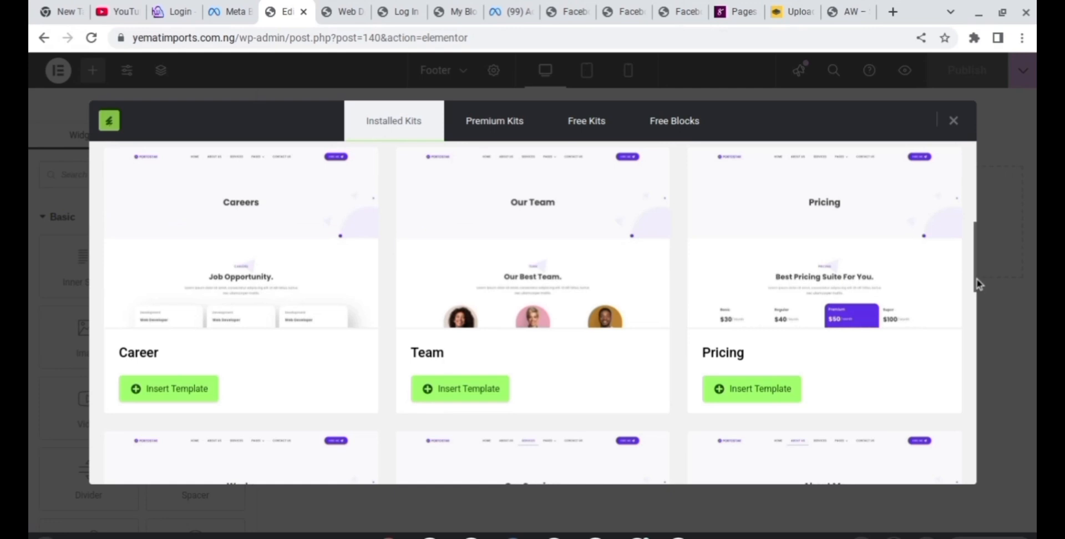
scroll(971, 300, "down", 10)
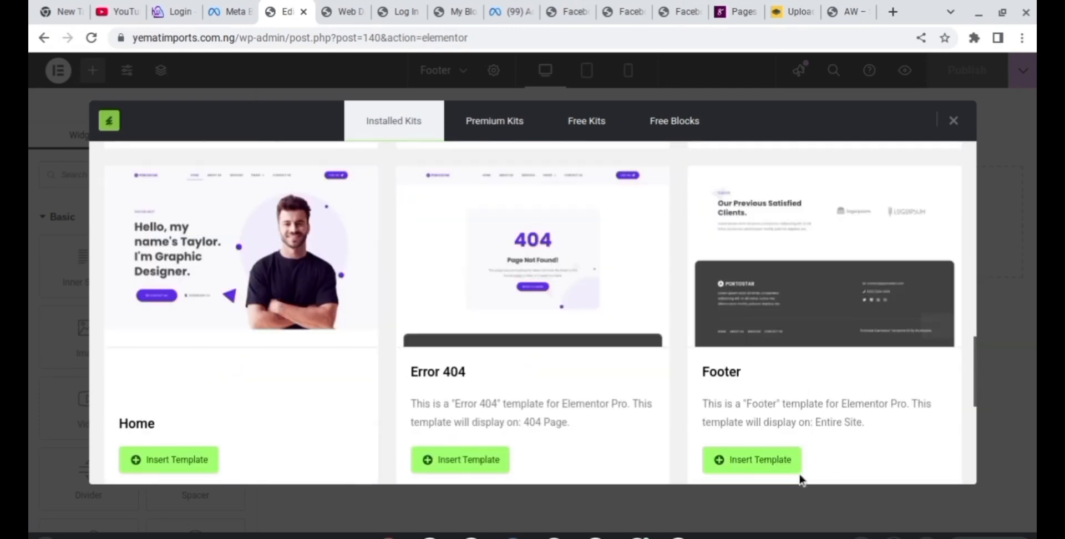
left_click(759, 473)
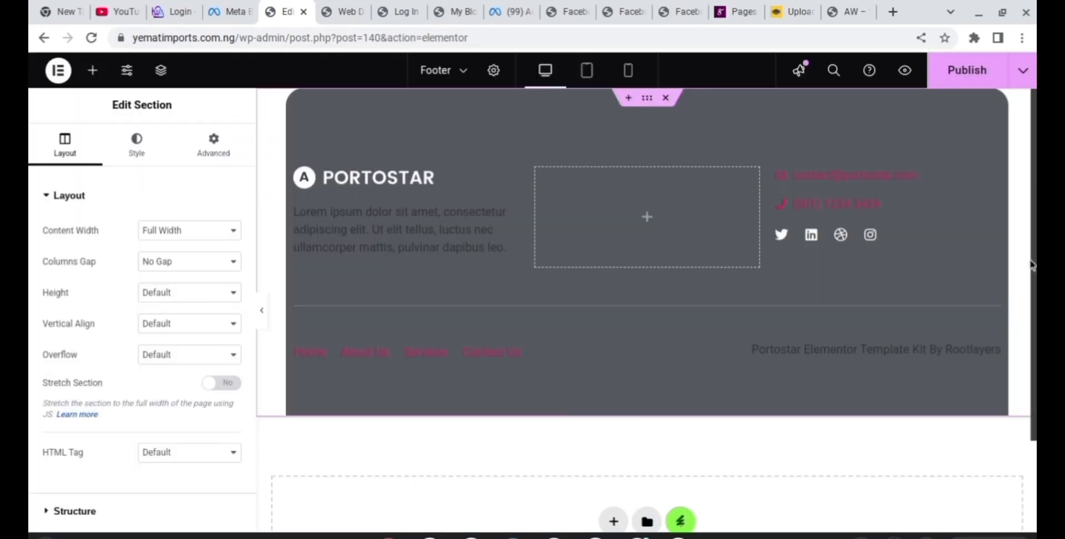
Step: Set the text color of the lorem ipsum description below the footer's Portostar logo to white
left_click_drag(1031, 263, 1034, 201)
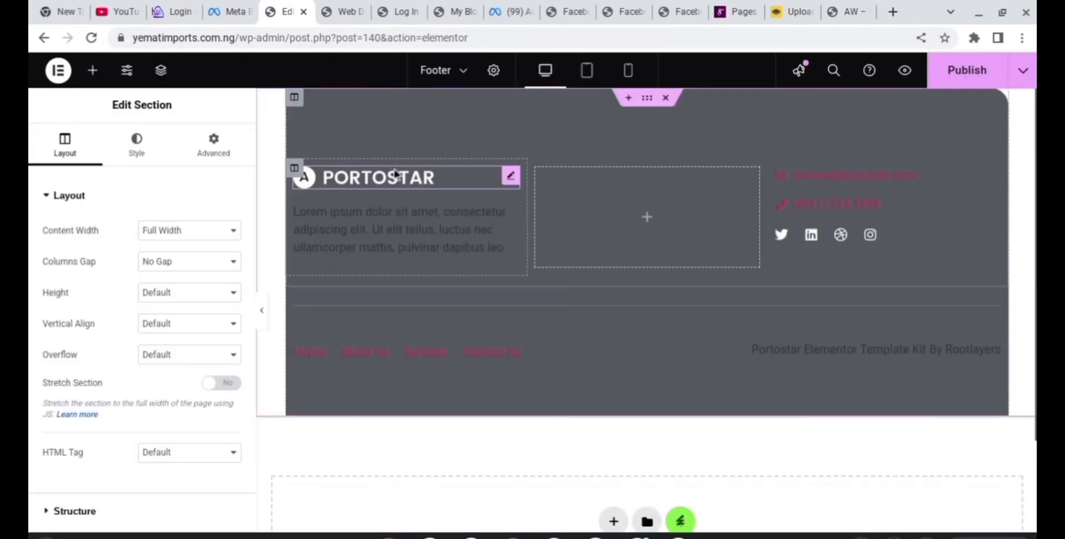
left_click(412, 242)
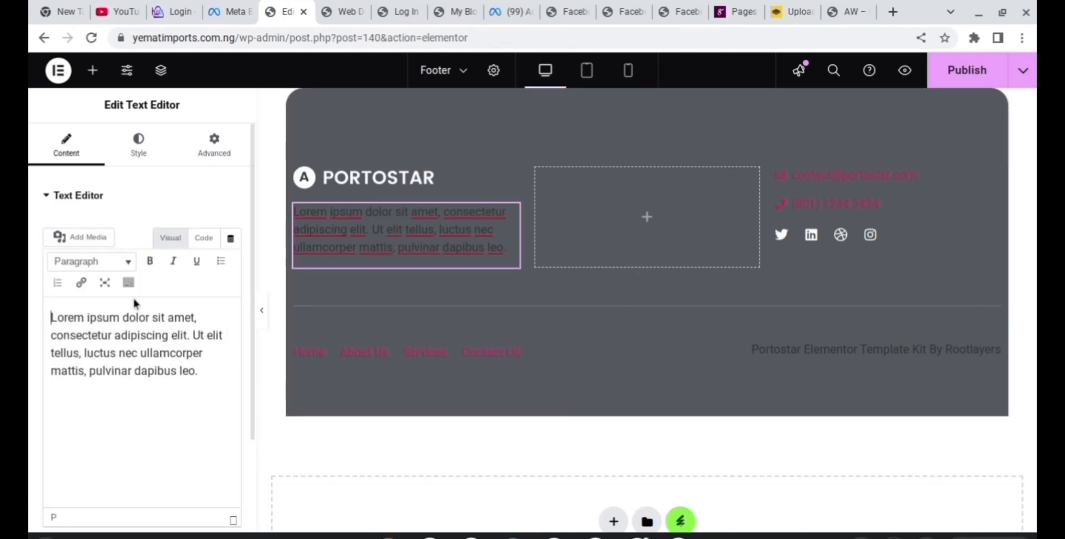
left_click(138, 149)
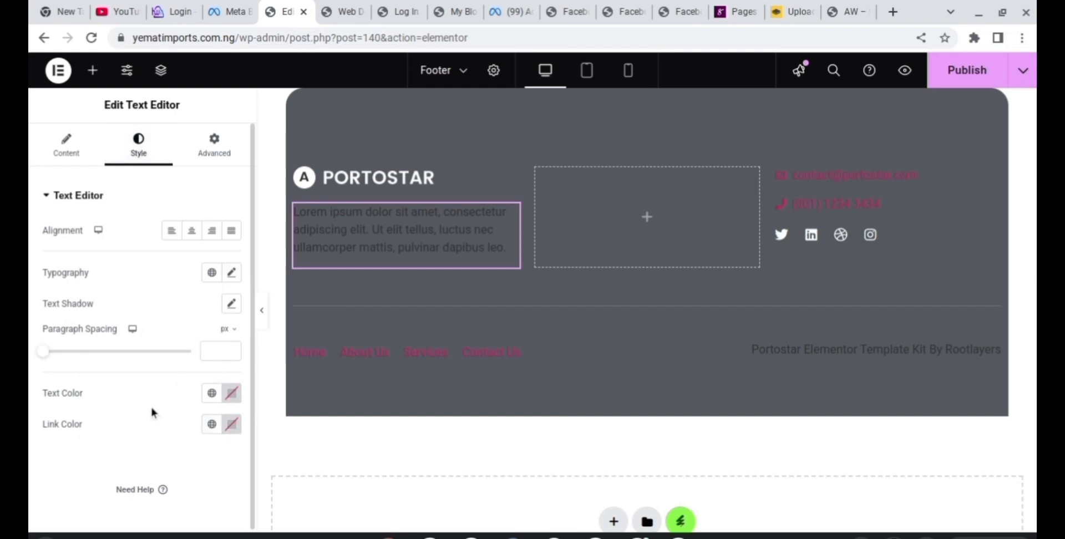
left_click(232, 394)
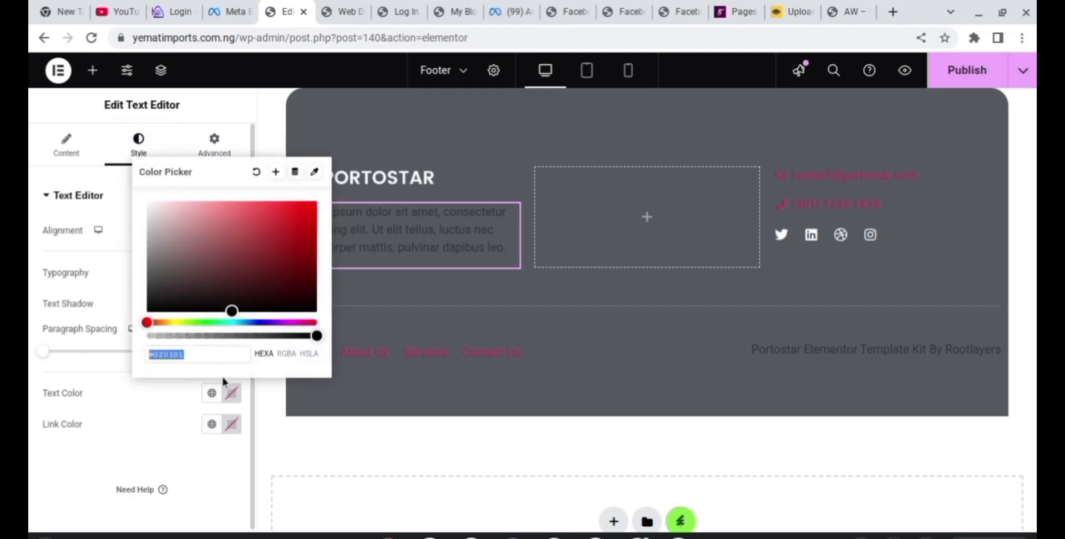
left_click(149, 207)
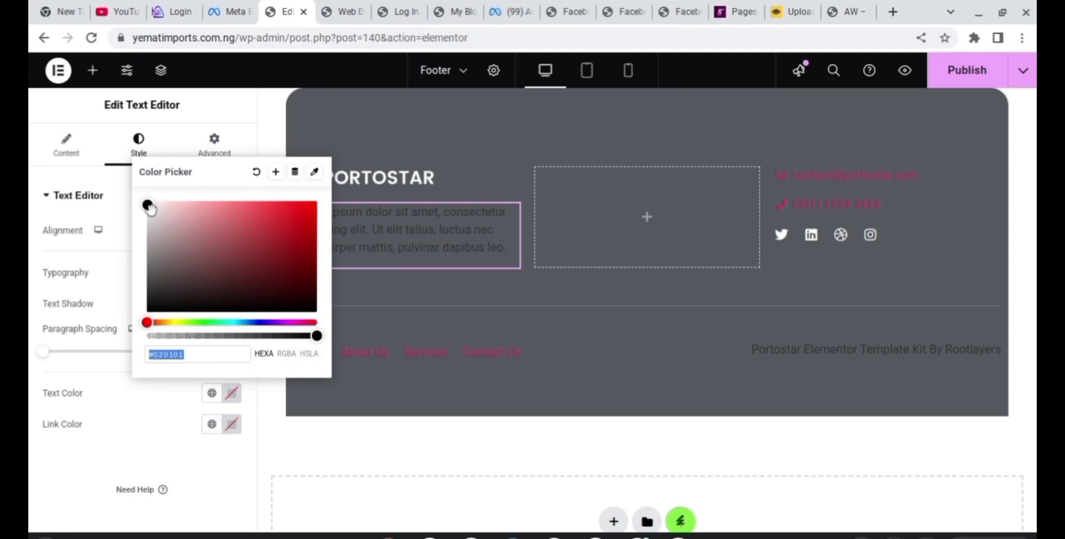
left_click(135, 403)
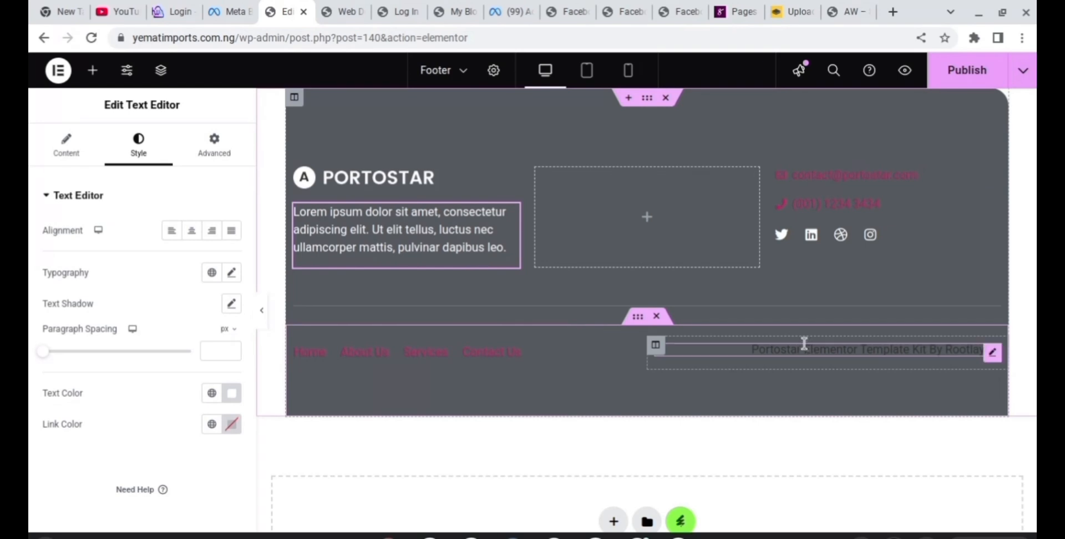
Step: Review the footer's contact list items, and remove the Twitter, Linkedin and Dribbble entries from its social icons
left_click(832, 188)
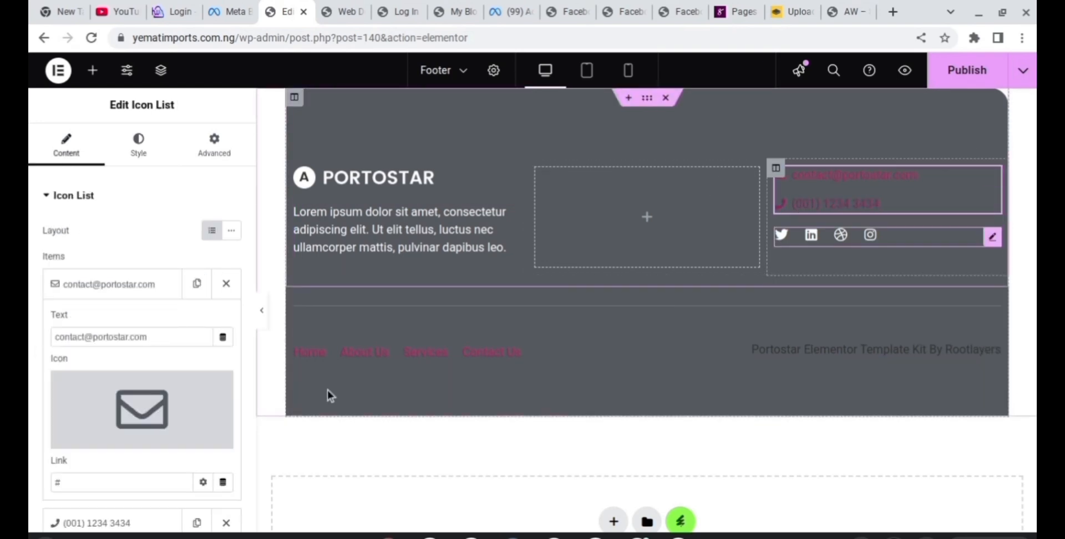
left_click(94, 524)
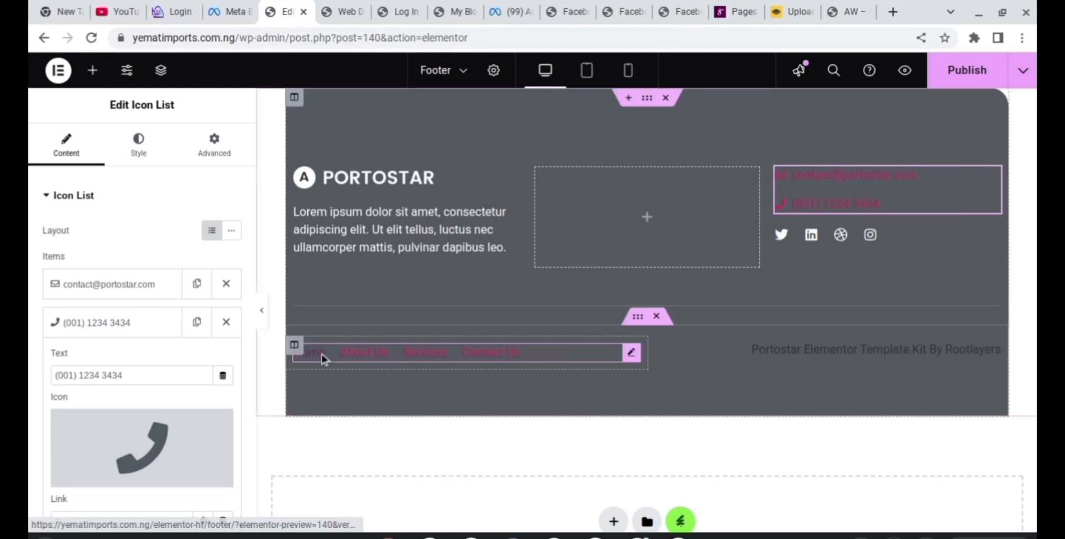
left_click(815, 236)
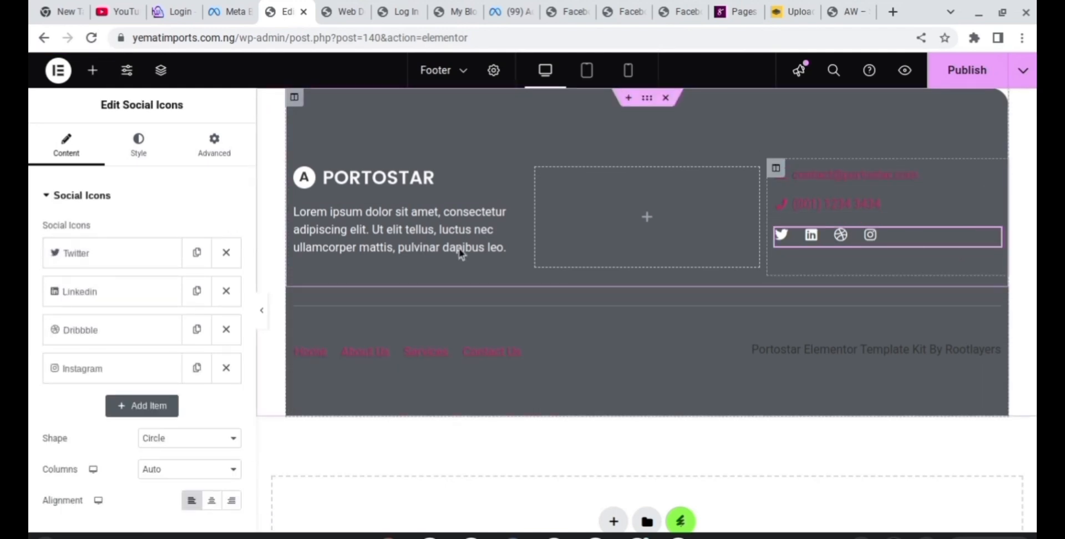
left_click(62, 260)
scroll(71, 255, "down", 2)
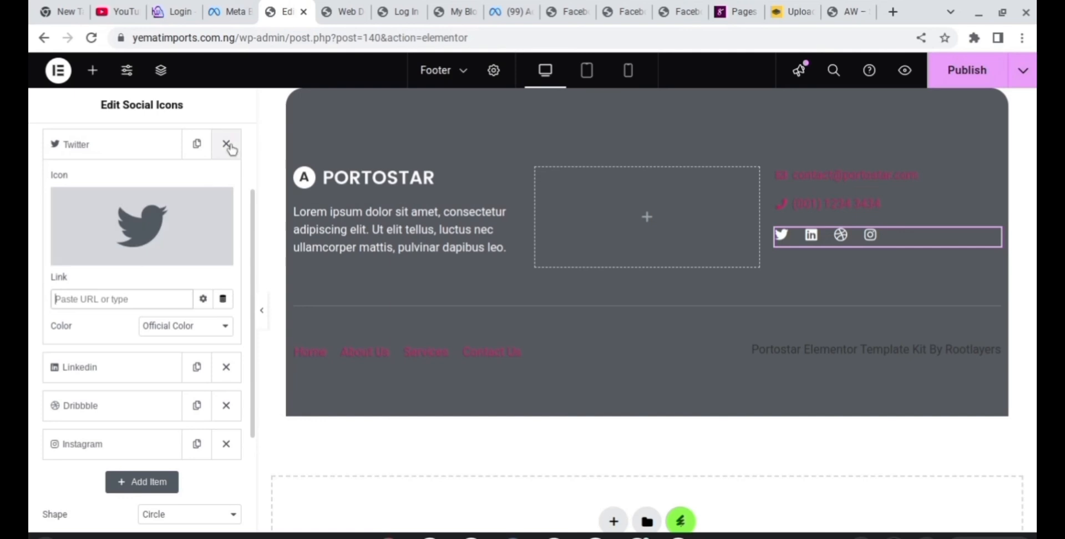
left_click(227, 145)
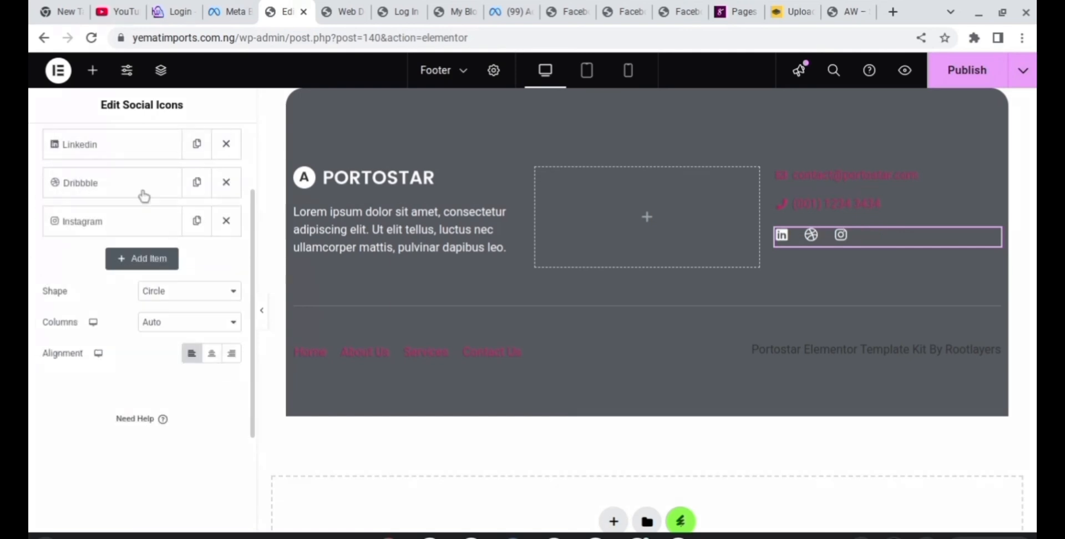
left_click(225, 144)
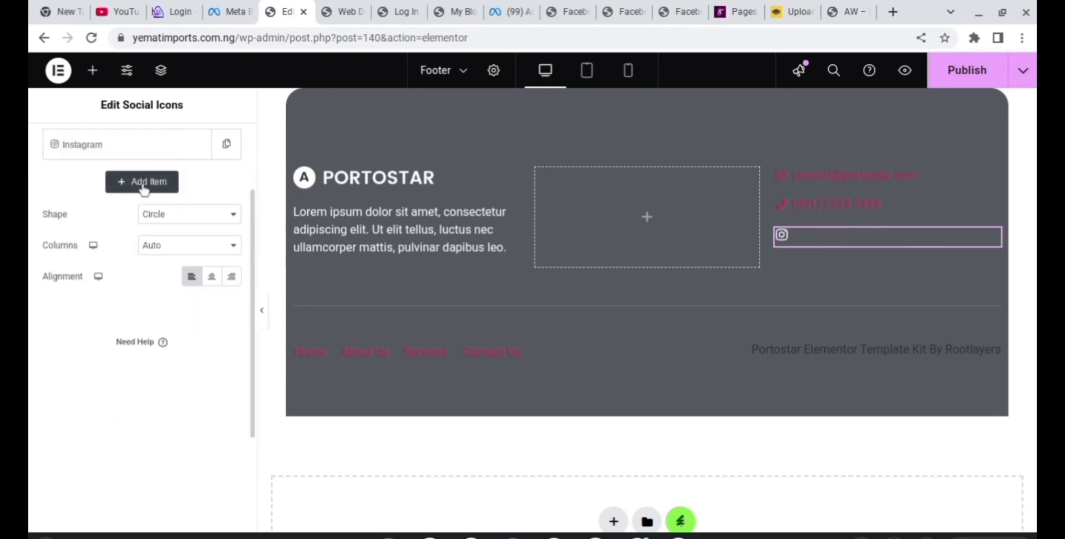
Step: Add a social icon item after Instagram in the footer and give it the Whatsapp icon from the icon library
left_click(143, 186)
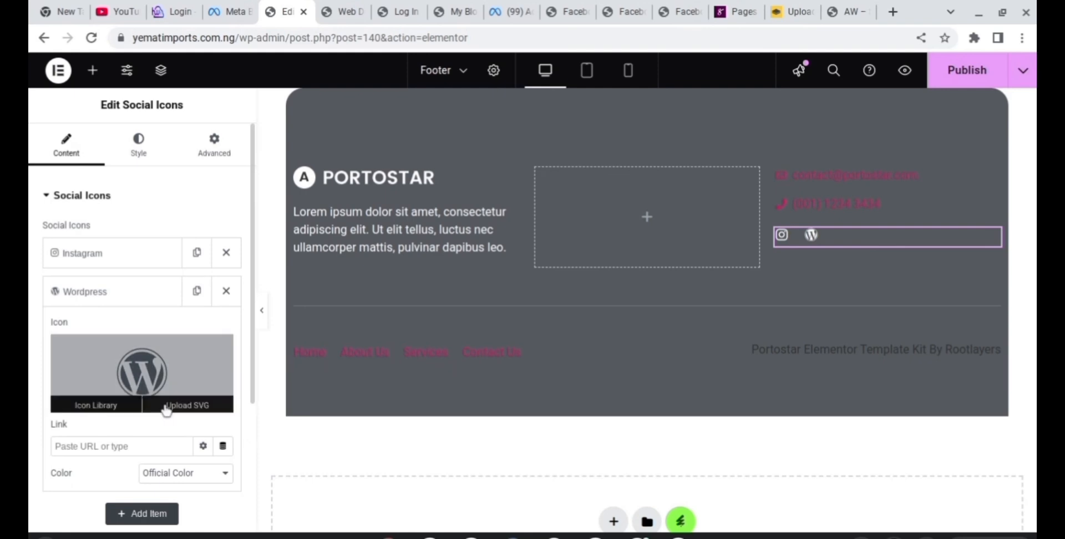
left_click(96, 403)
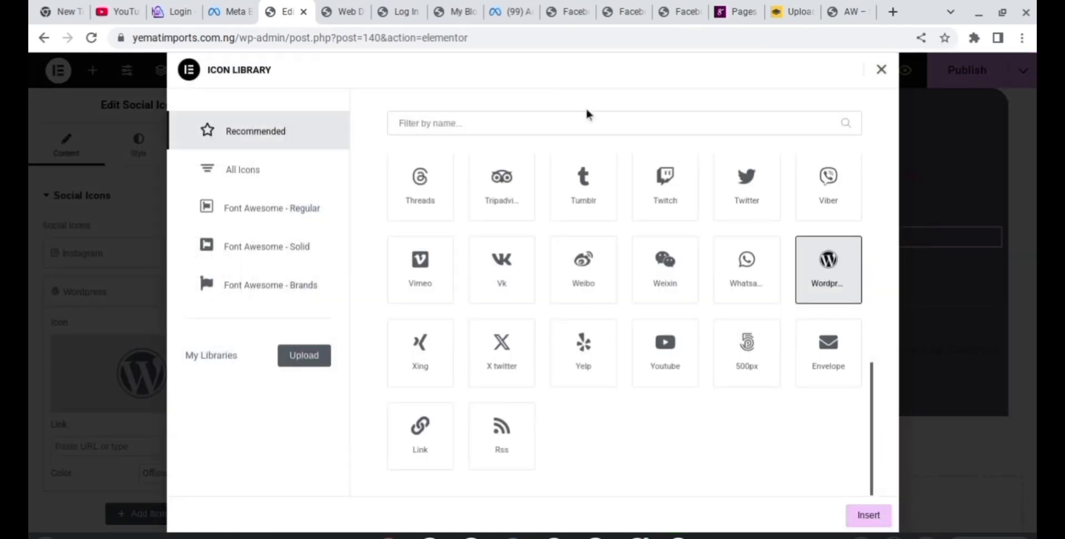
left_click(753, 289)
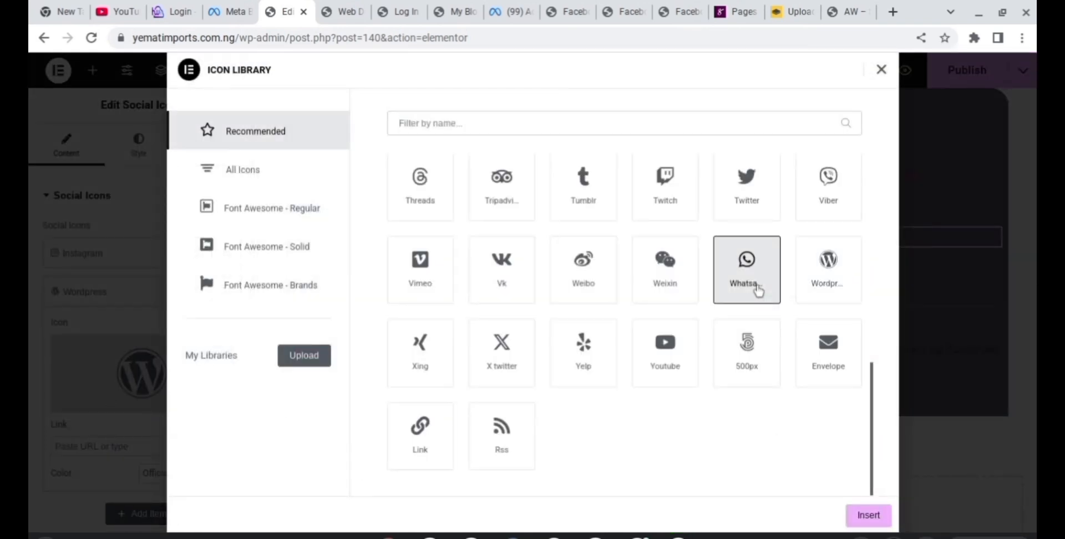
left_click(869, 516)
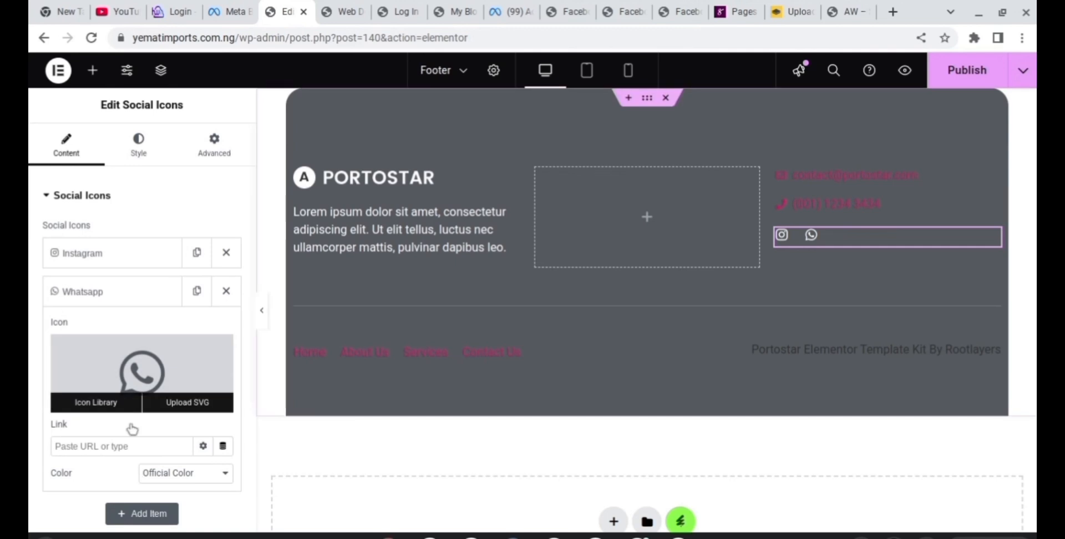
Step: Add another social icon item after Whatsapp and give it the Threads icon from the icon library
scroll(251, 327, "down", 3)
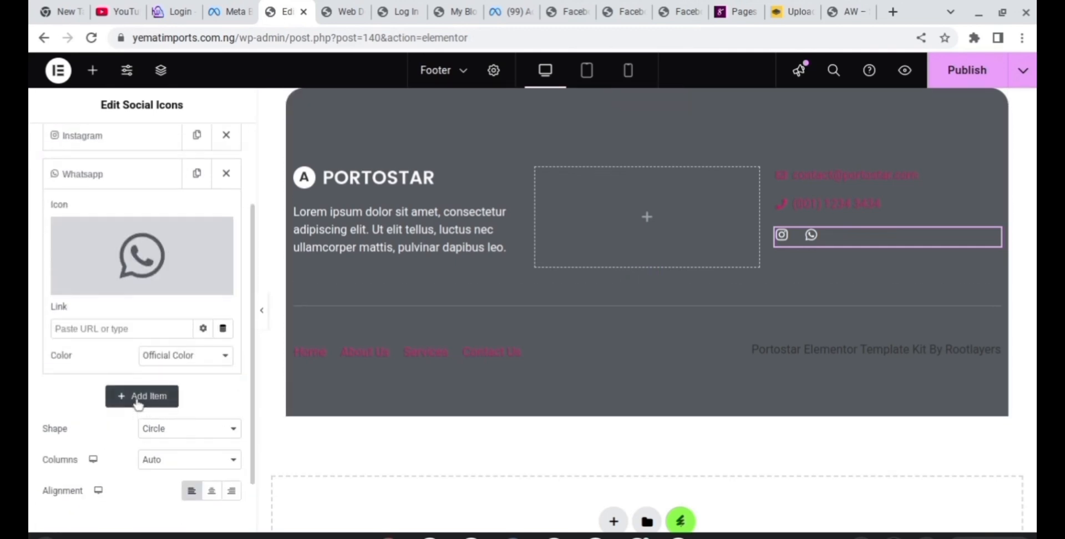
left_click(138, 403)
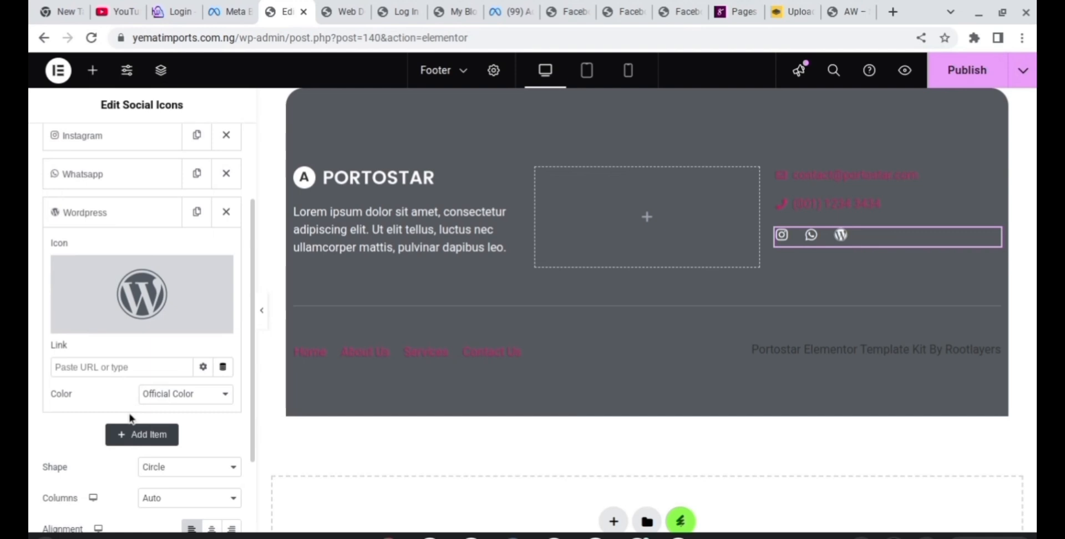
mouse_move(117, 304)
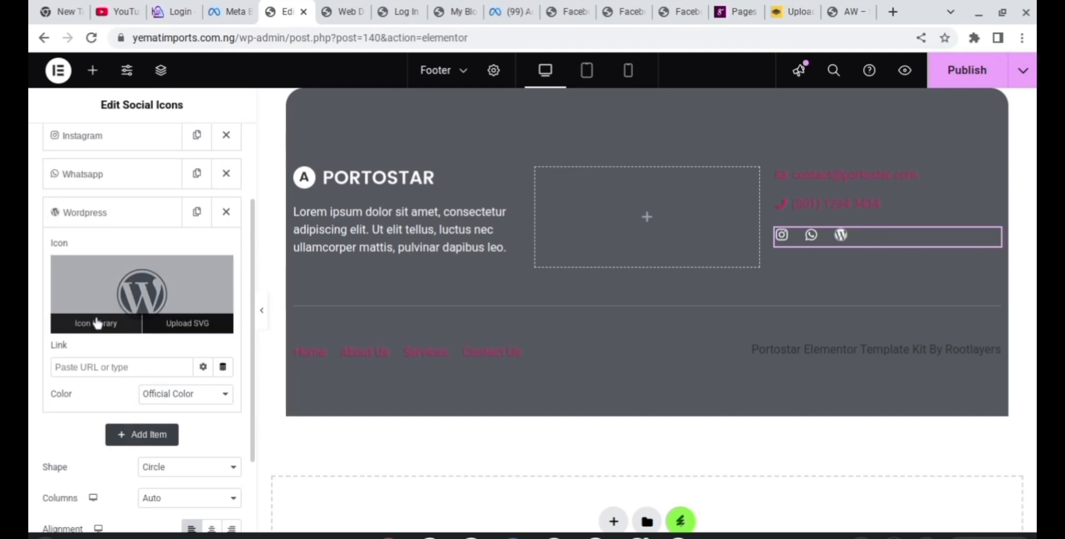
left_click(96, 323)
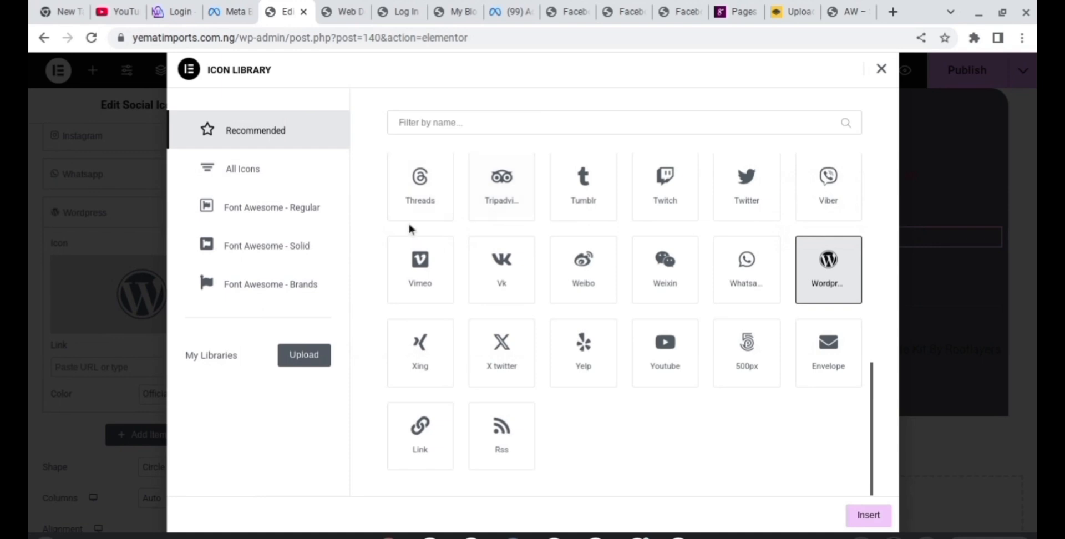
left_click(428, 205)
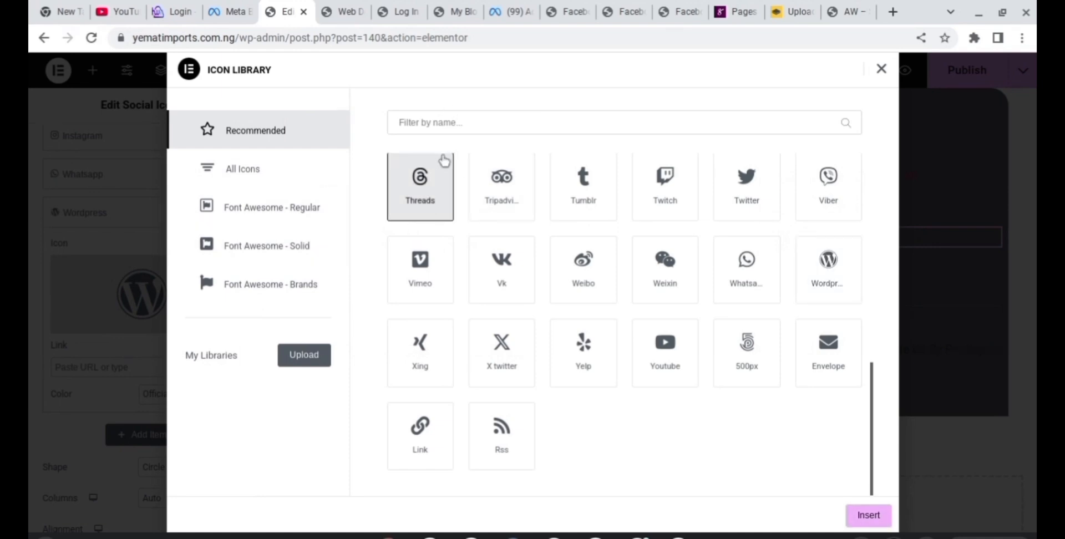
left_click(881, 517)
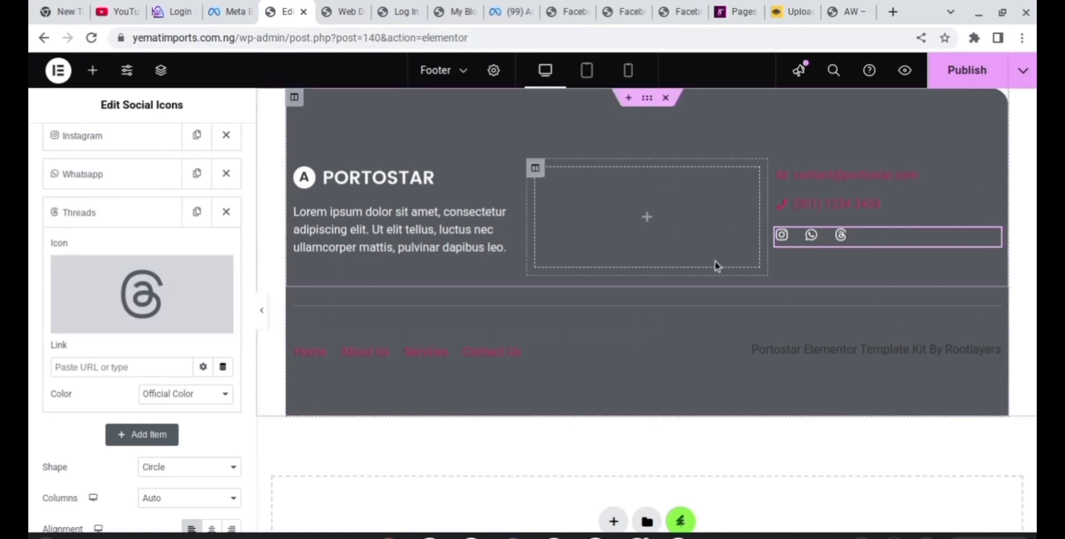
Step: Check the footer layout and publish the edited footer
mouse_move(128, 298)
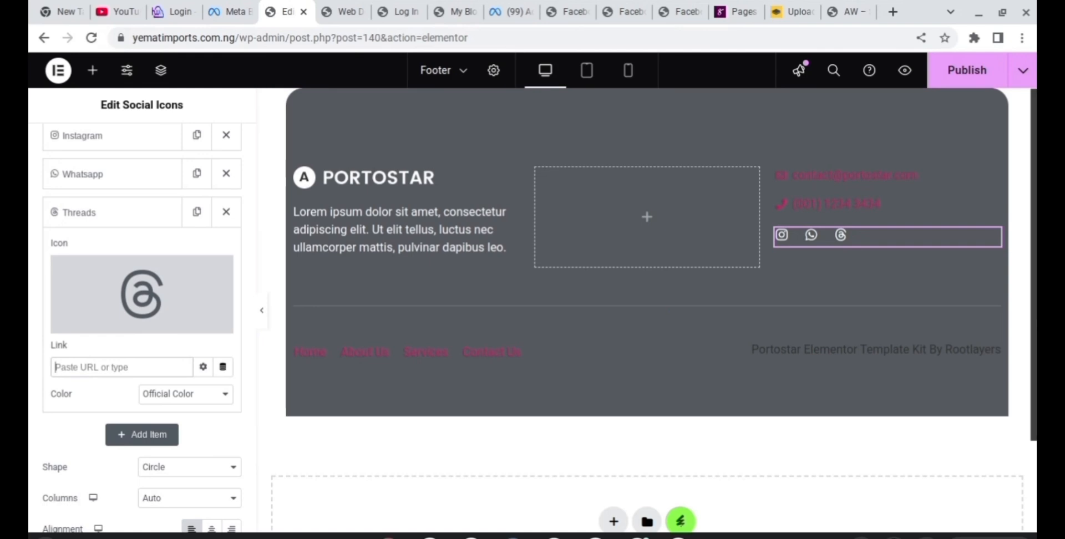
scroll(965, 438, "up", 2)
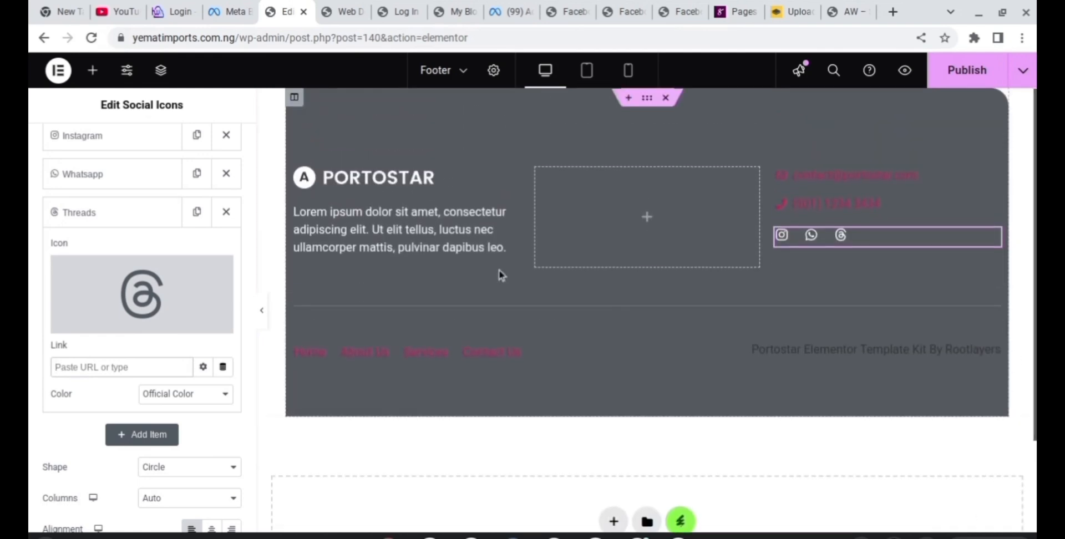
left_click(956, 83)
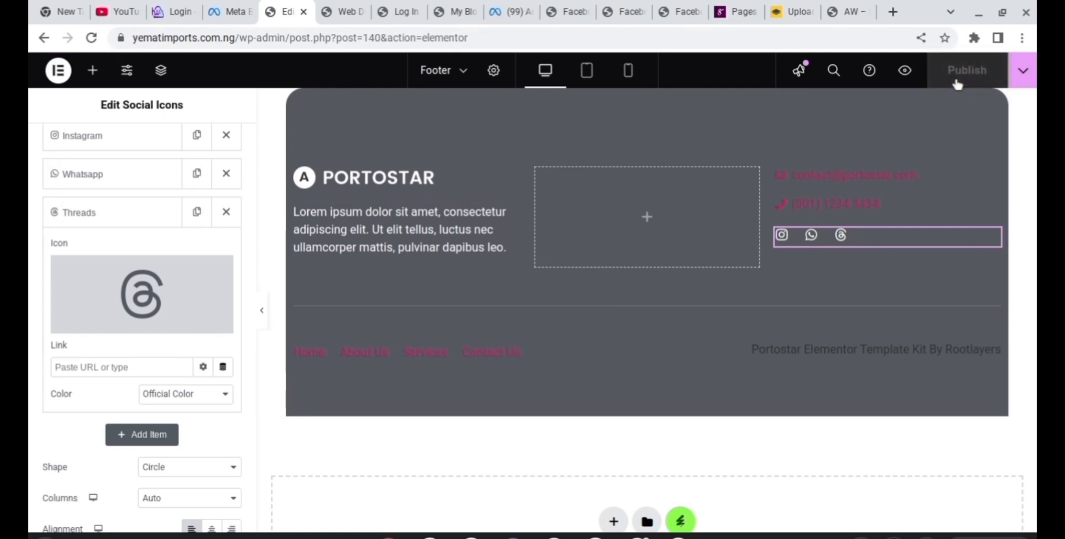